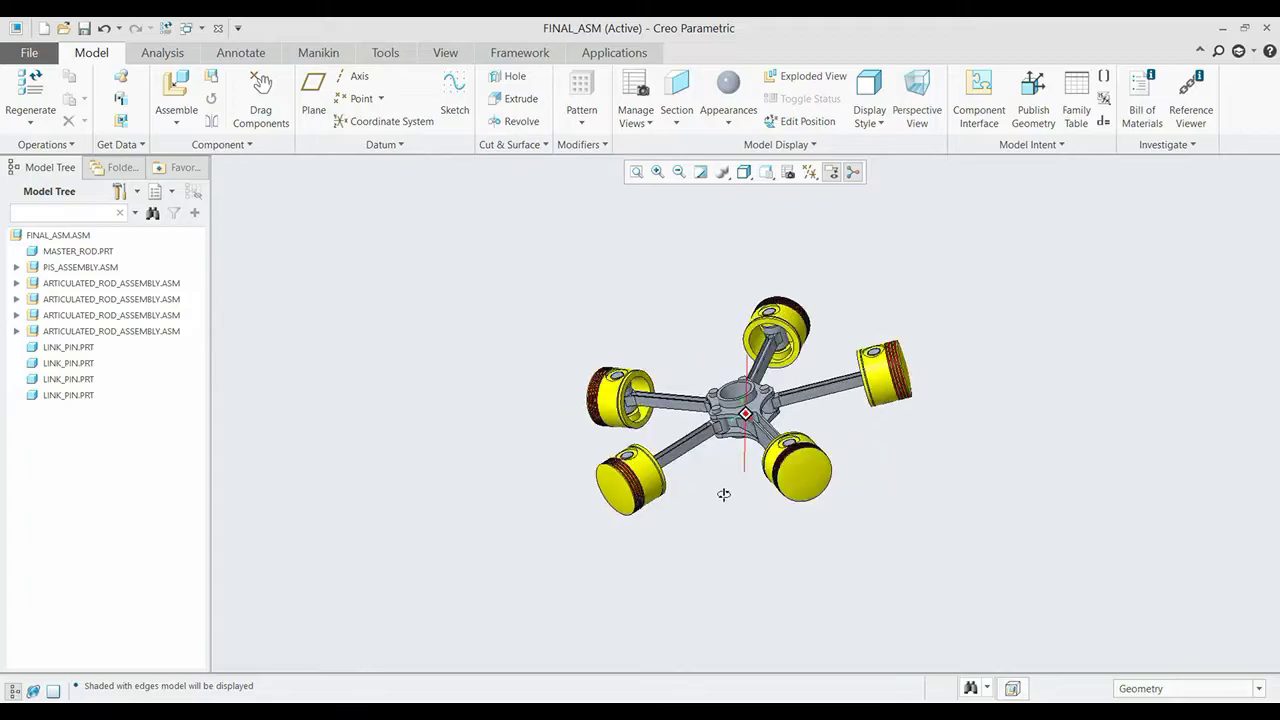
Inspect the finished engine, then set Desktop/assembly/radial engine assembly as the working directory.
mouse_move(723, 491)
middle_down()
mouse_move(652, 579)
mouse_move(686, 556)
middle_up()
mouse_move(910, 521)
middle_down()
mouse_move(863, 534)
mouse_move(840, 571)
mouse_move(857, 593)
middle_up()
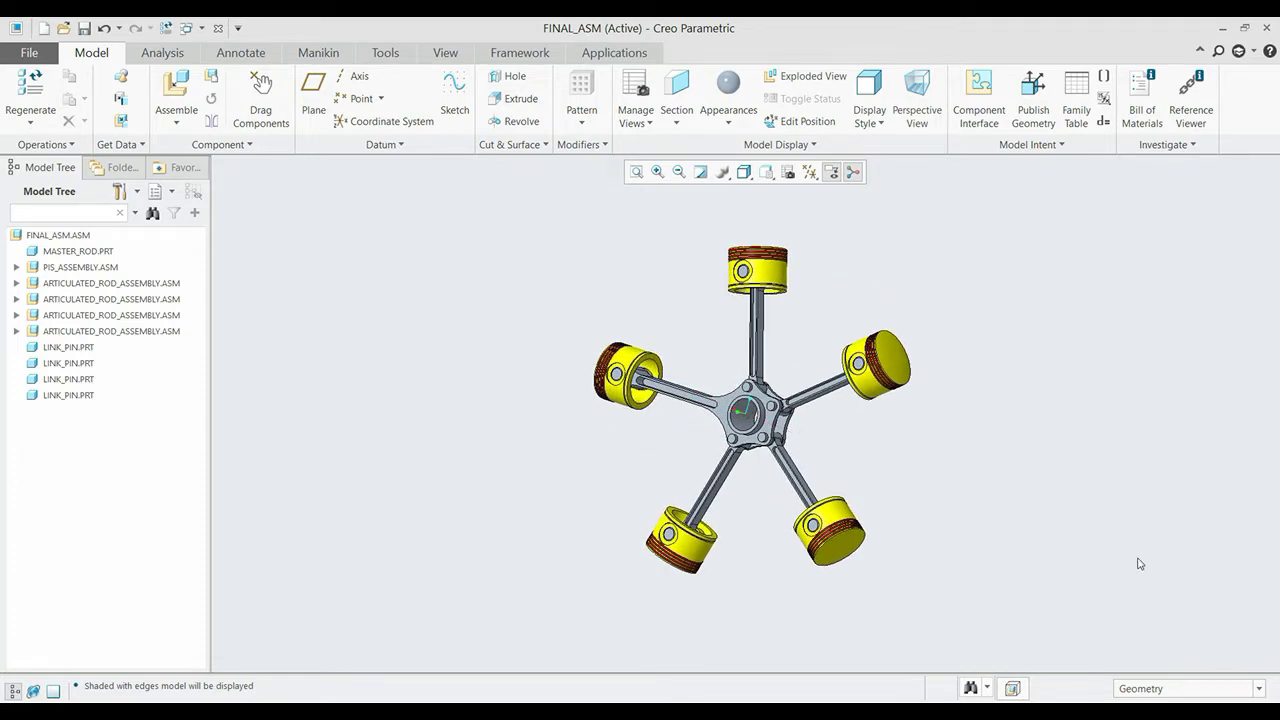
key(ctrl+d)
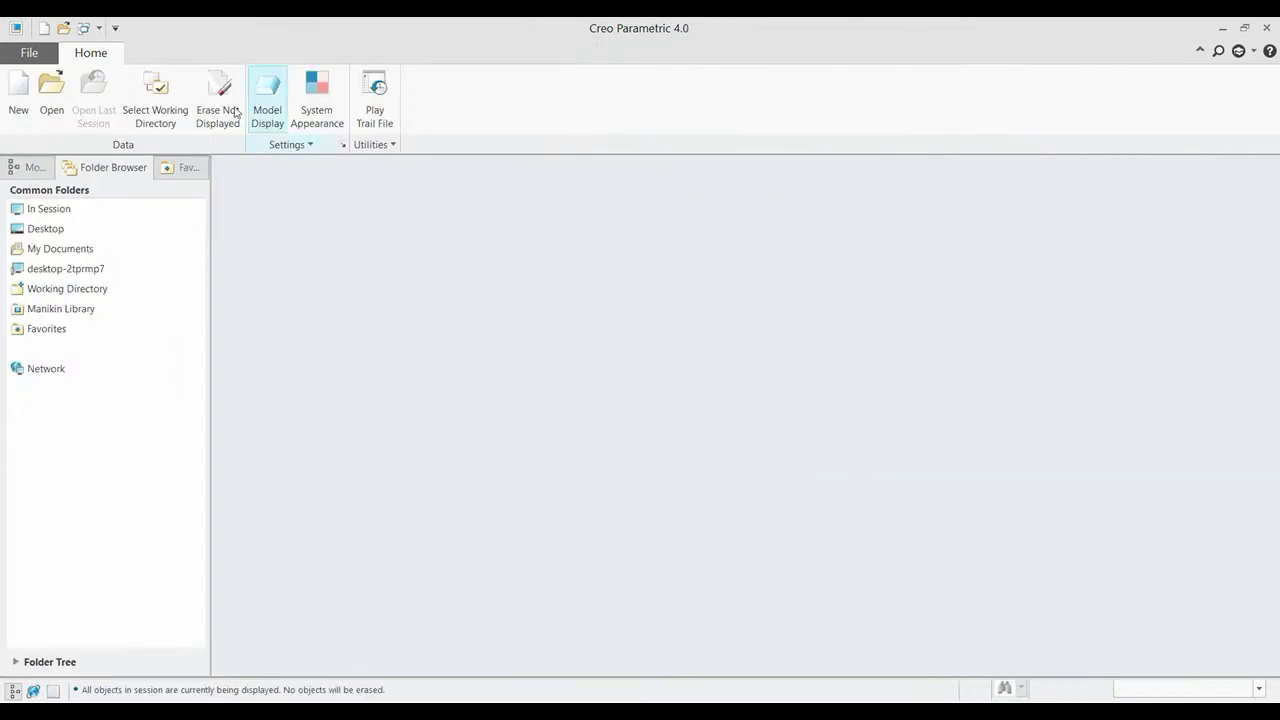
click(125, 97)
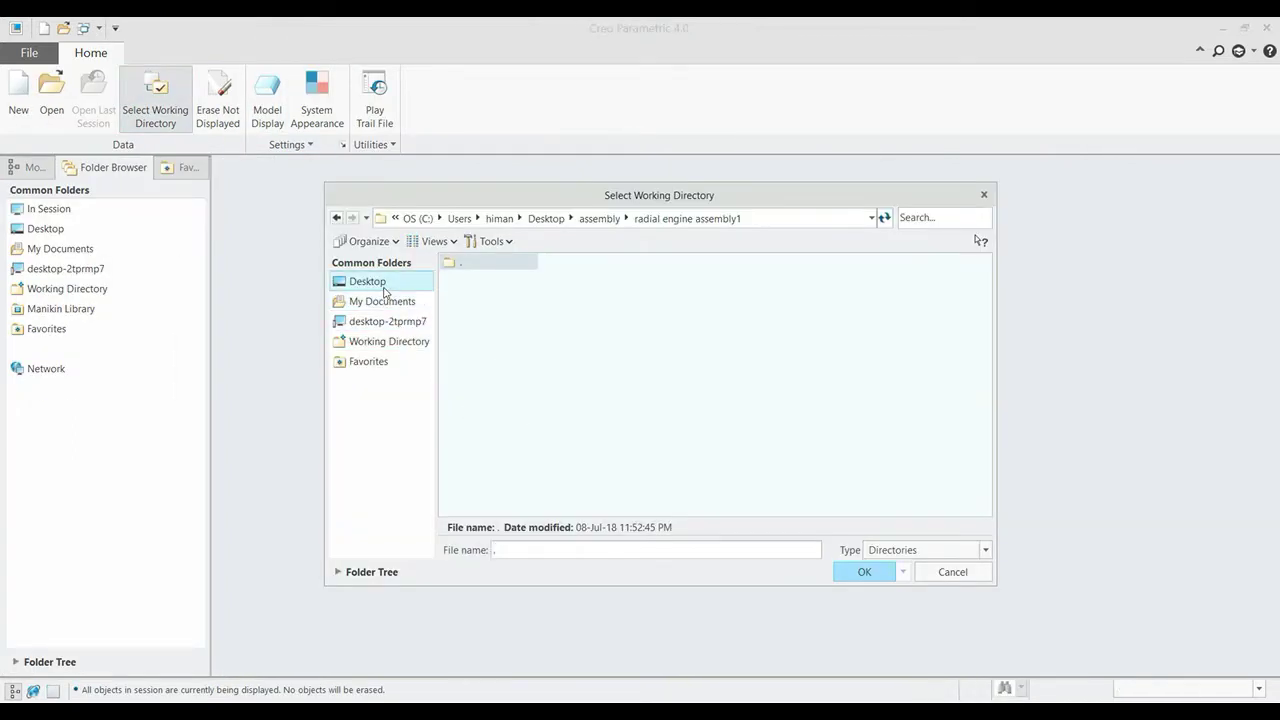
click(367, 283)
double_click(472, 280)
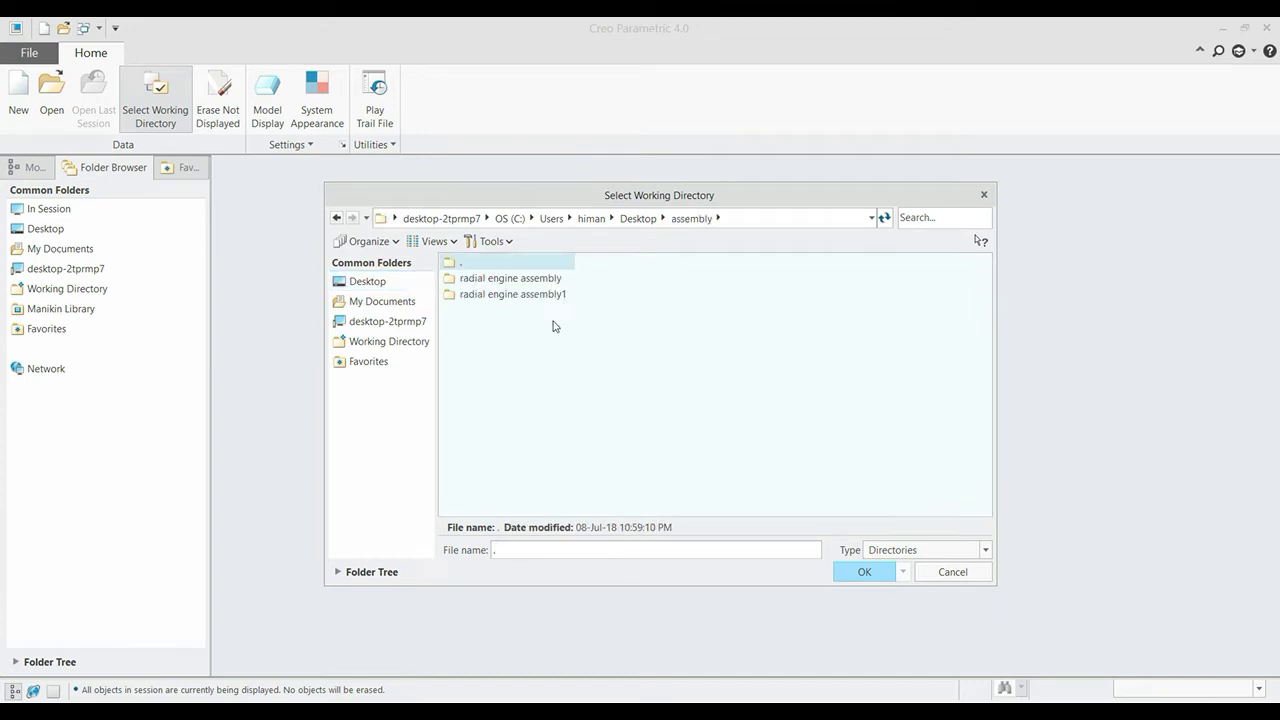
double_click(531, 281)
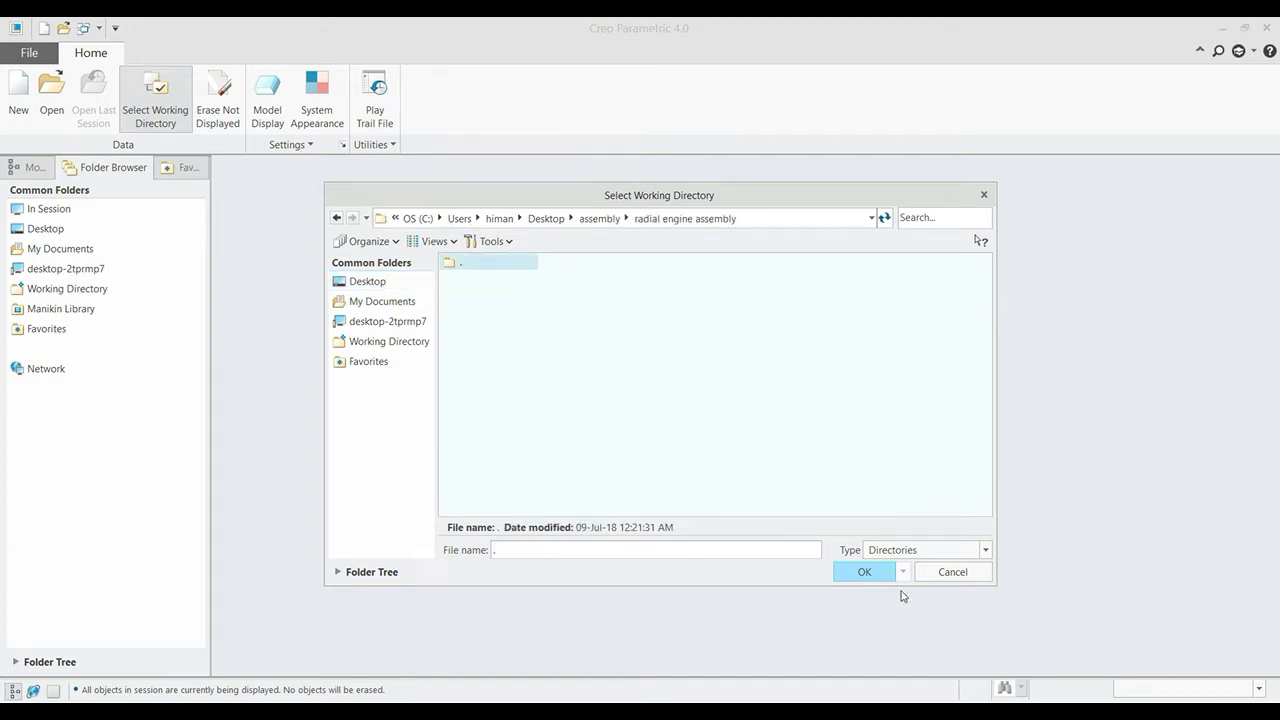
click(868, 574)
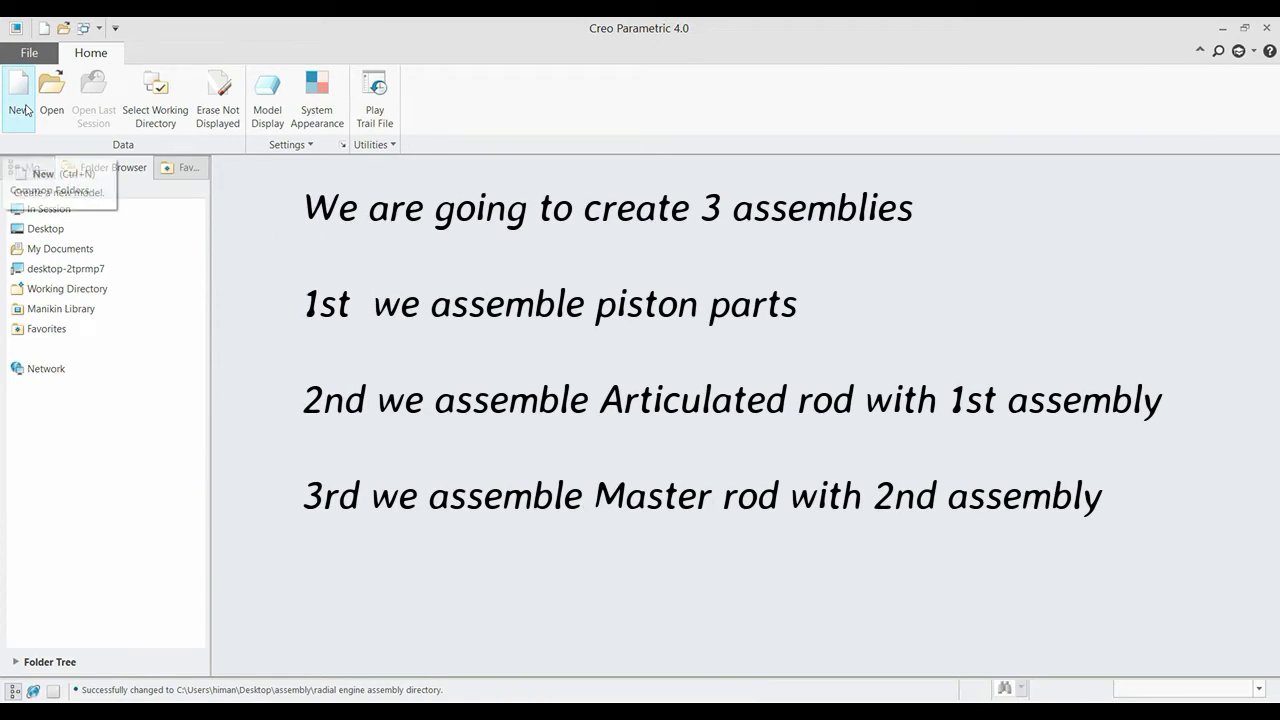
Create the new assembly pis_assembly from the mmns_asm_design template instead of the default.
click(26, 110)
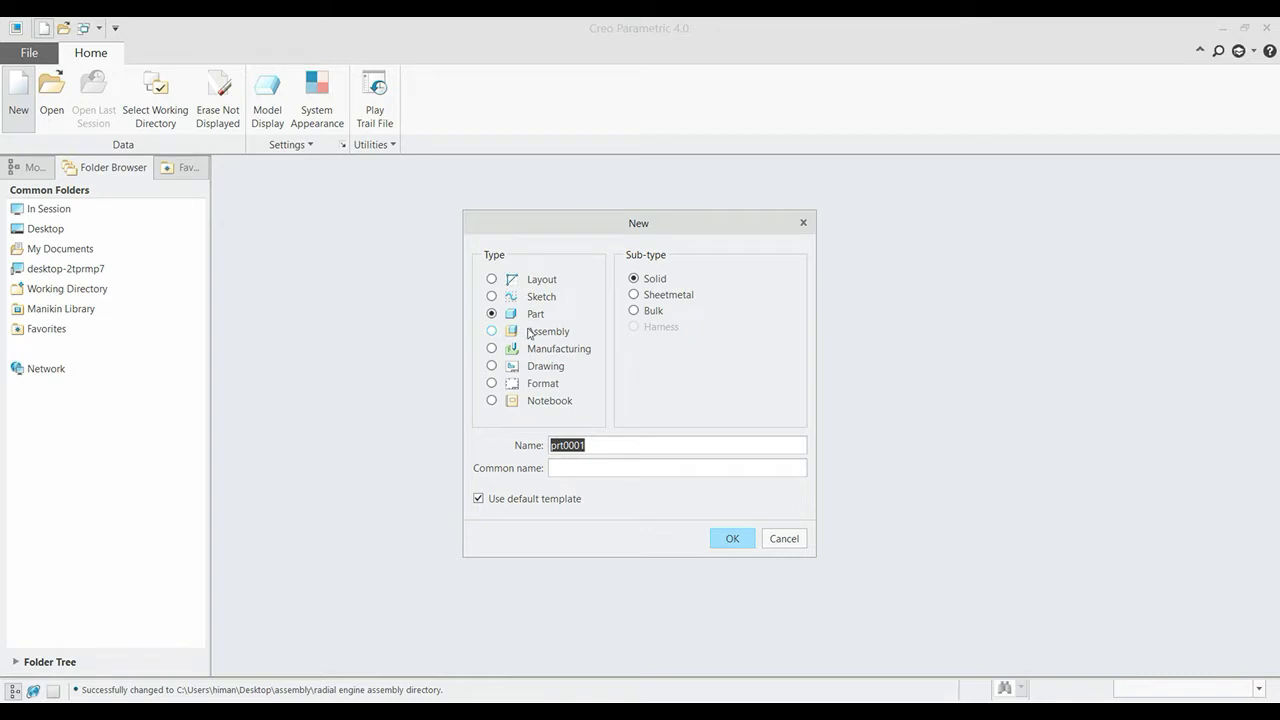
click(530, 333)
text(pis_assembly)
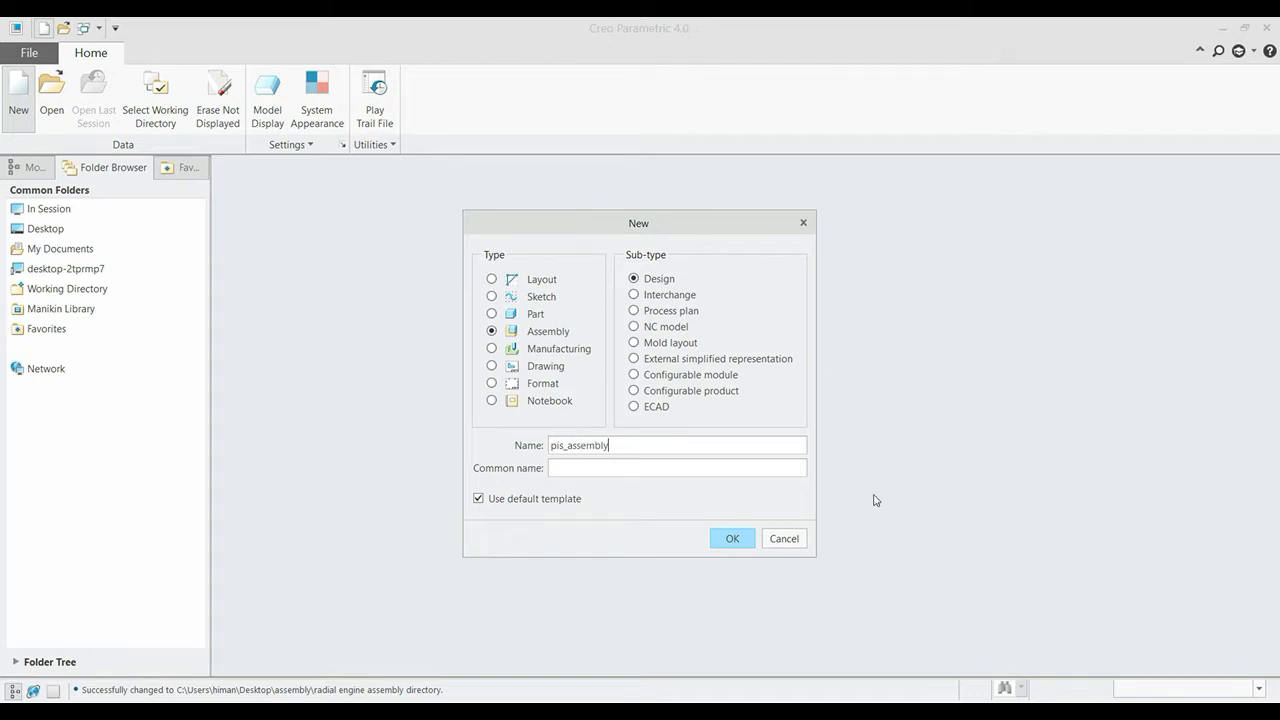
click(478, 498)
click(726, 539)
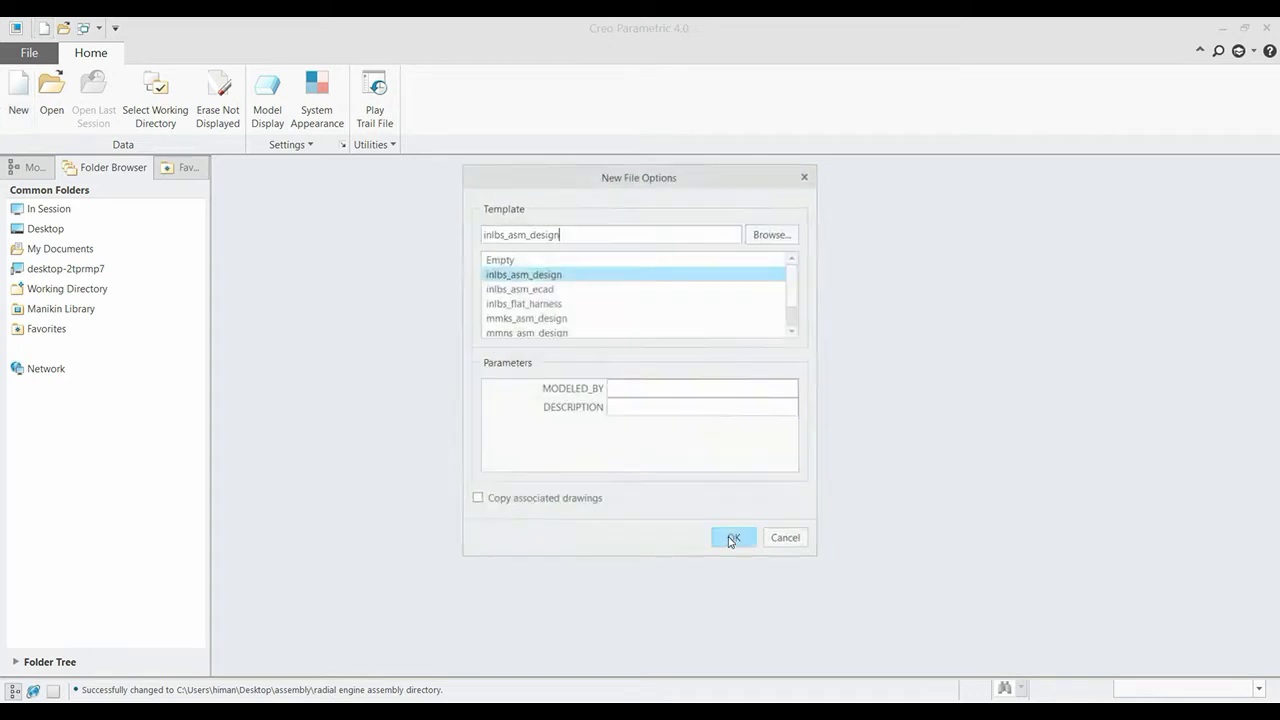
click(515, 333)
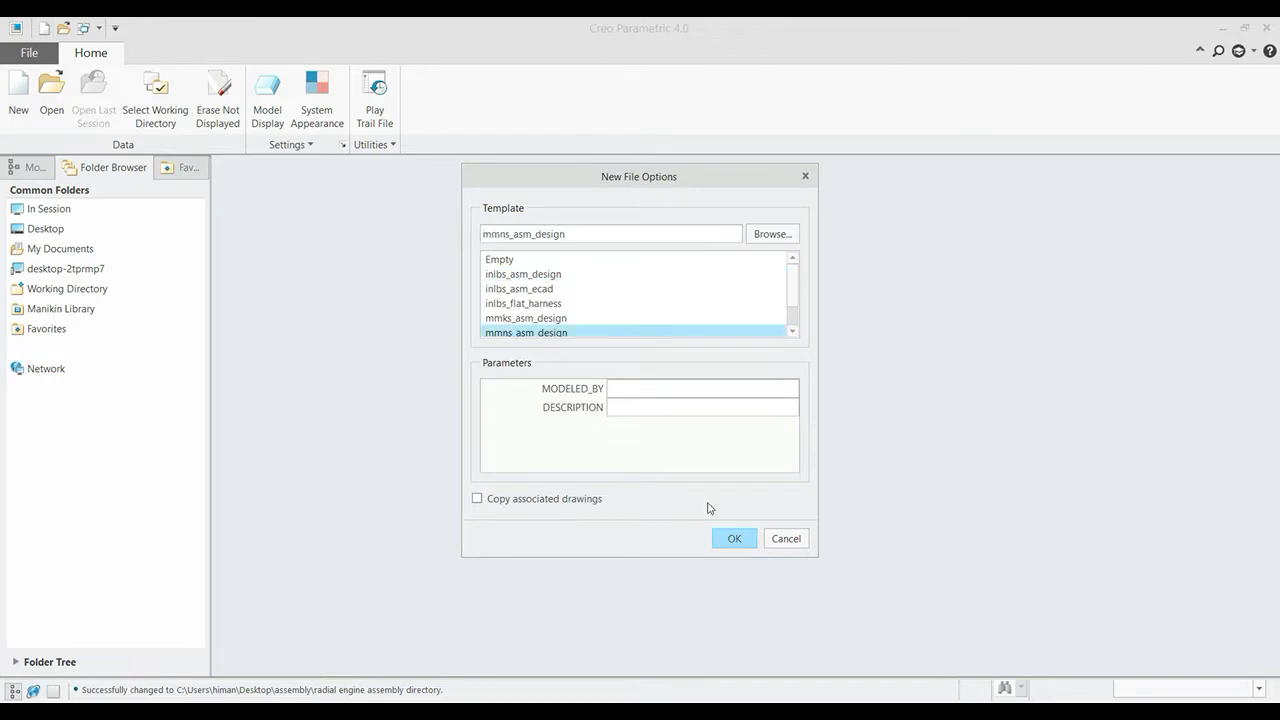
click(737, 539)
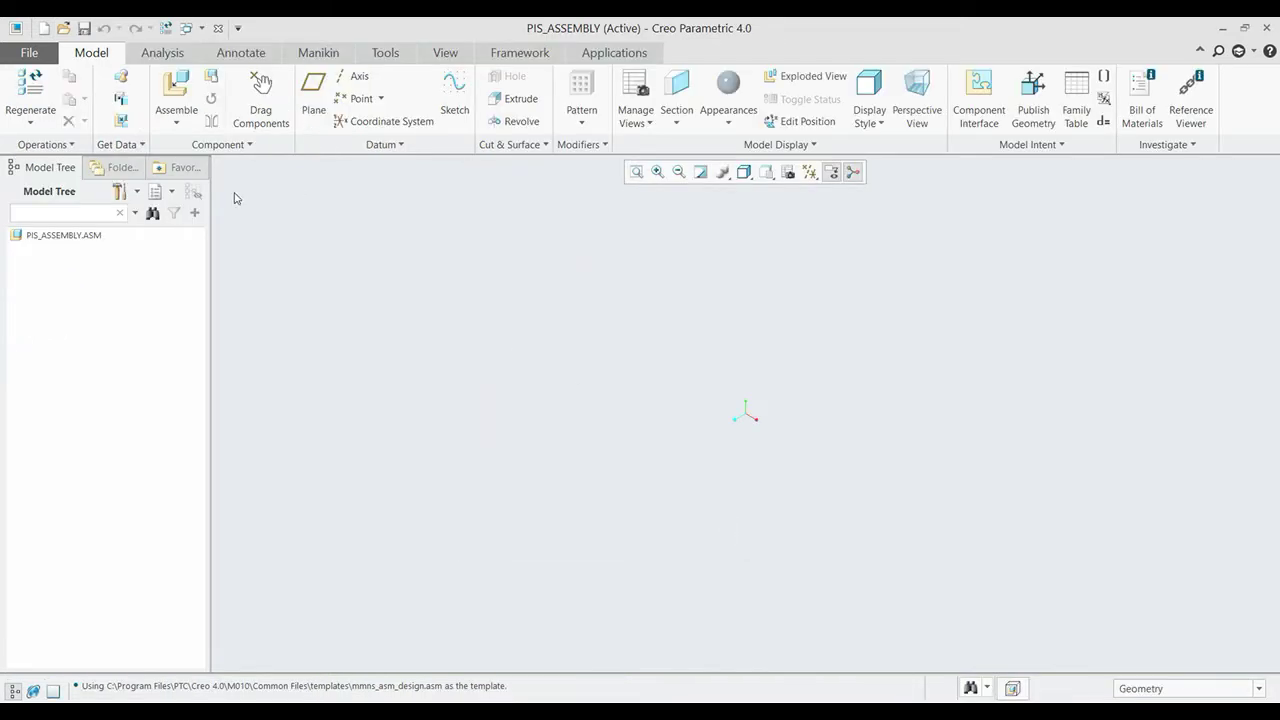
Turn on datum plane display and place piston.prt with a Default constraint.
click(810, 176)
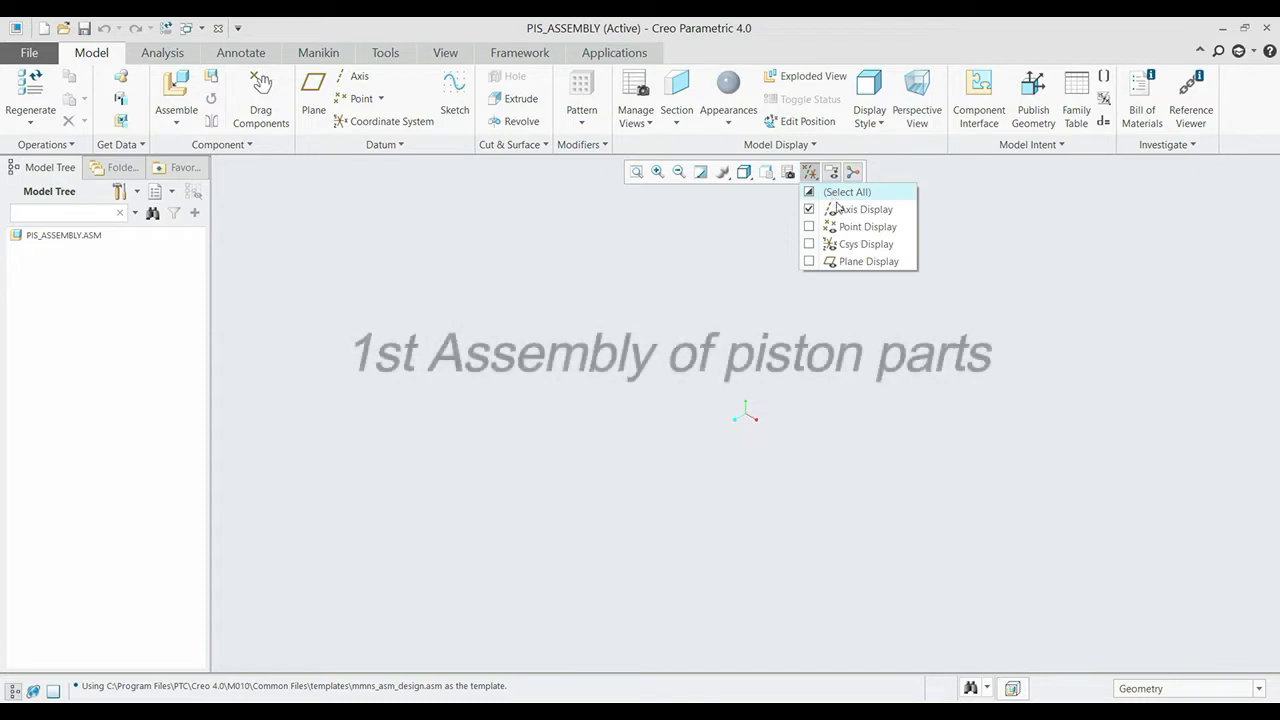
click(851, 262)
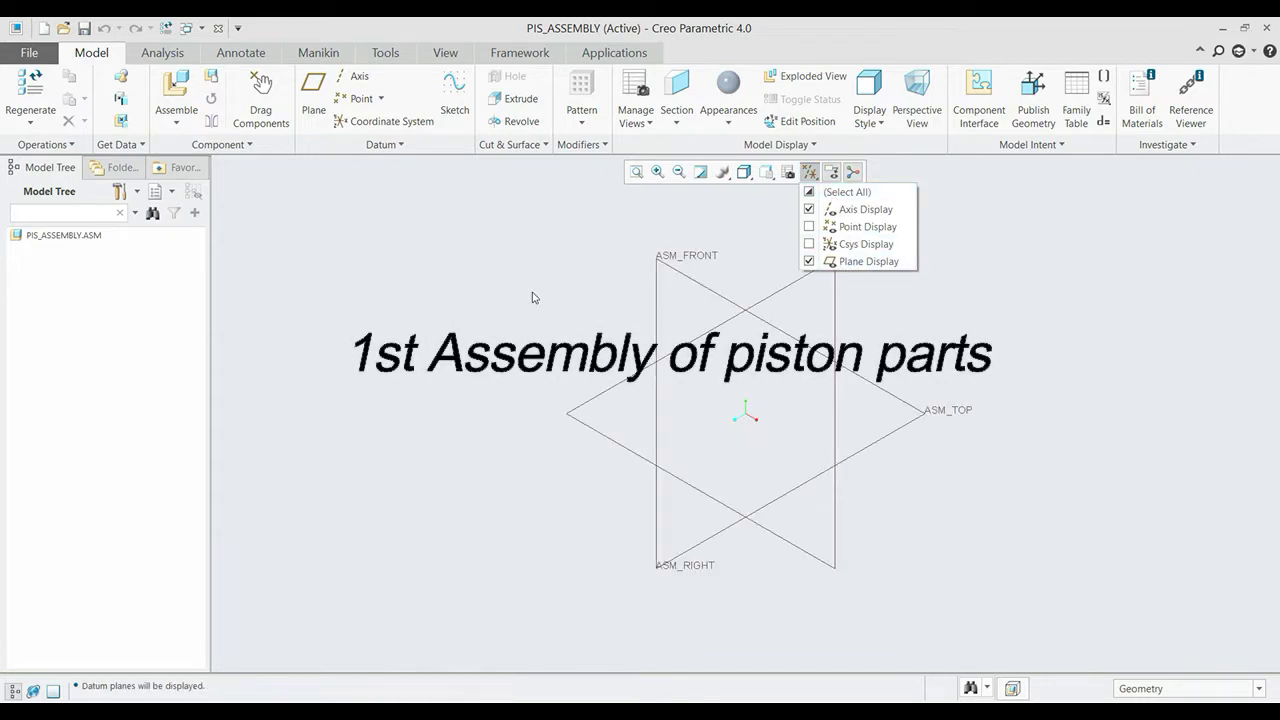
click(185, 92)
click(784, 400)
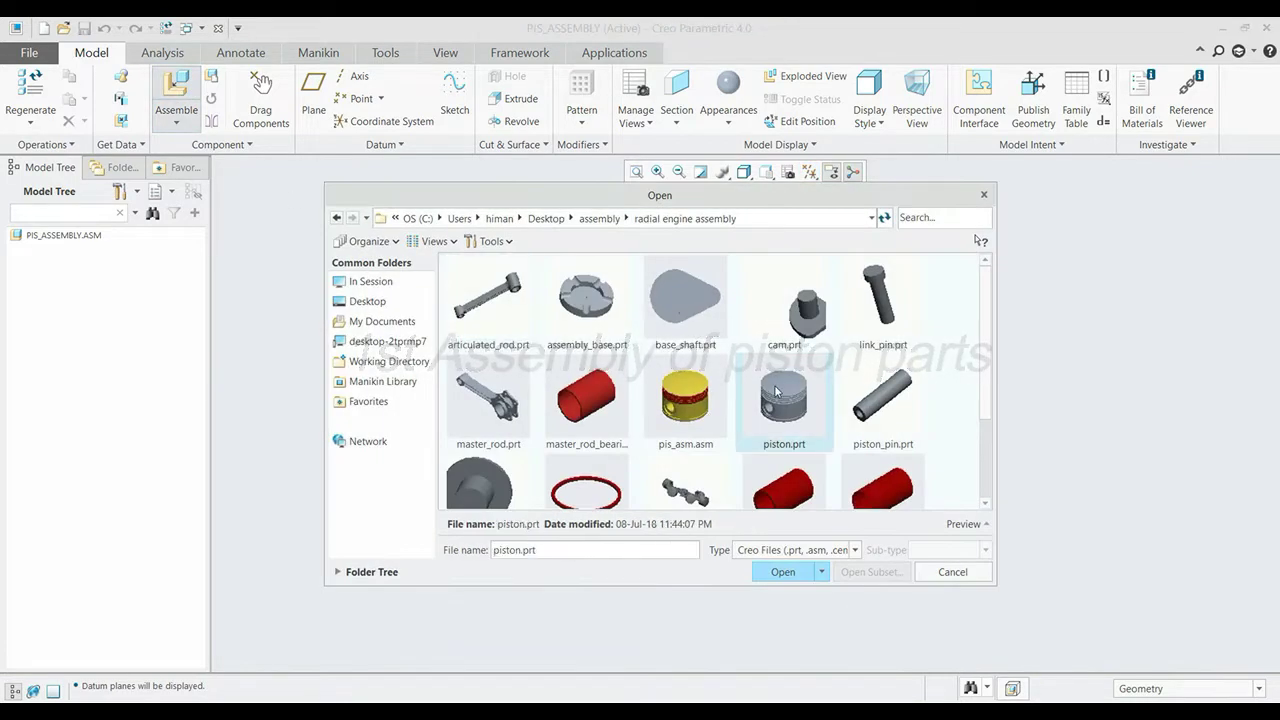
click(787, 574)
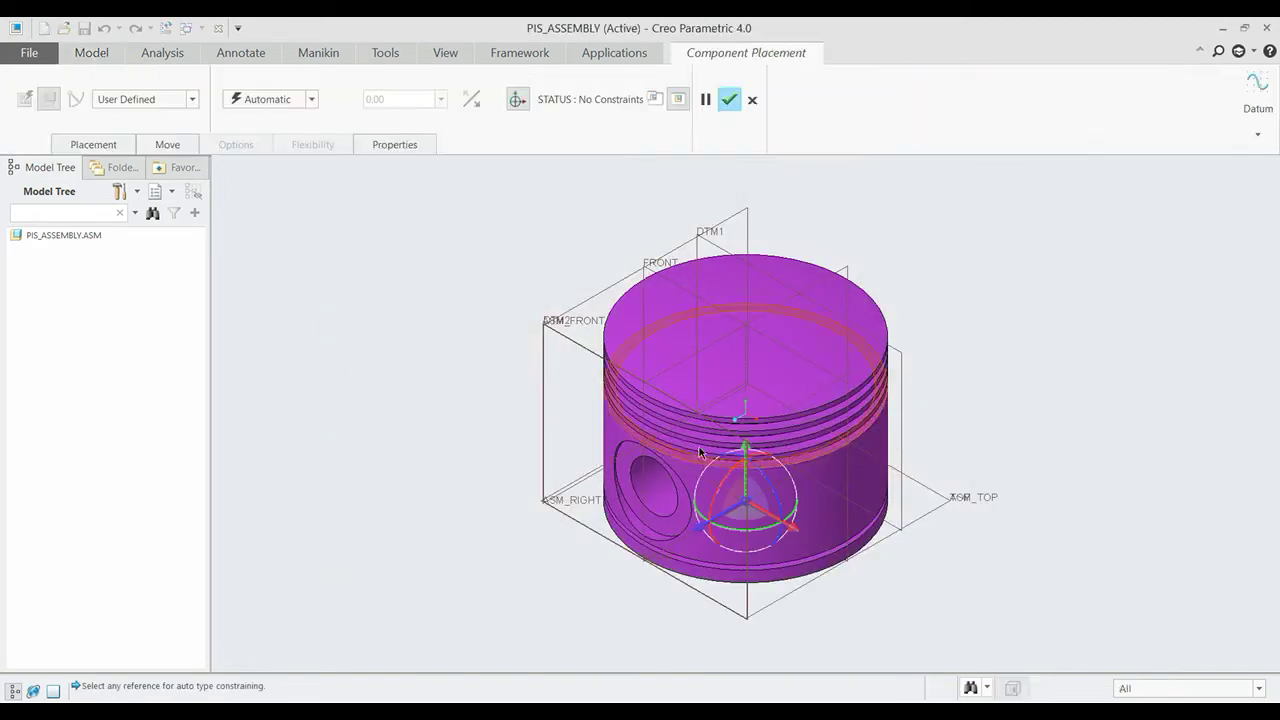
click(312, 99)
click(276, 264)
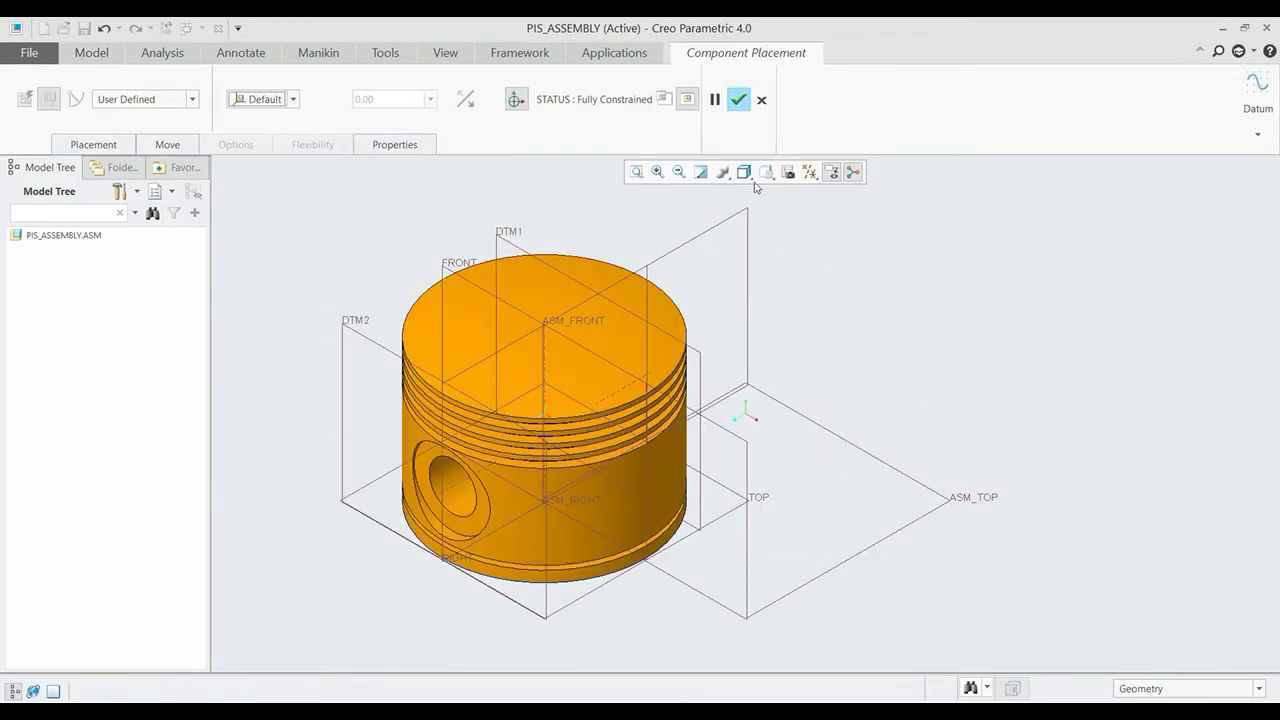
click(738, 99)
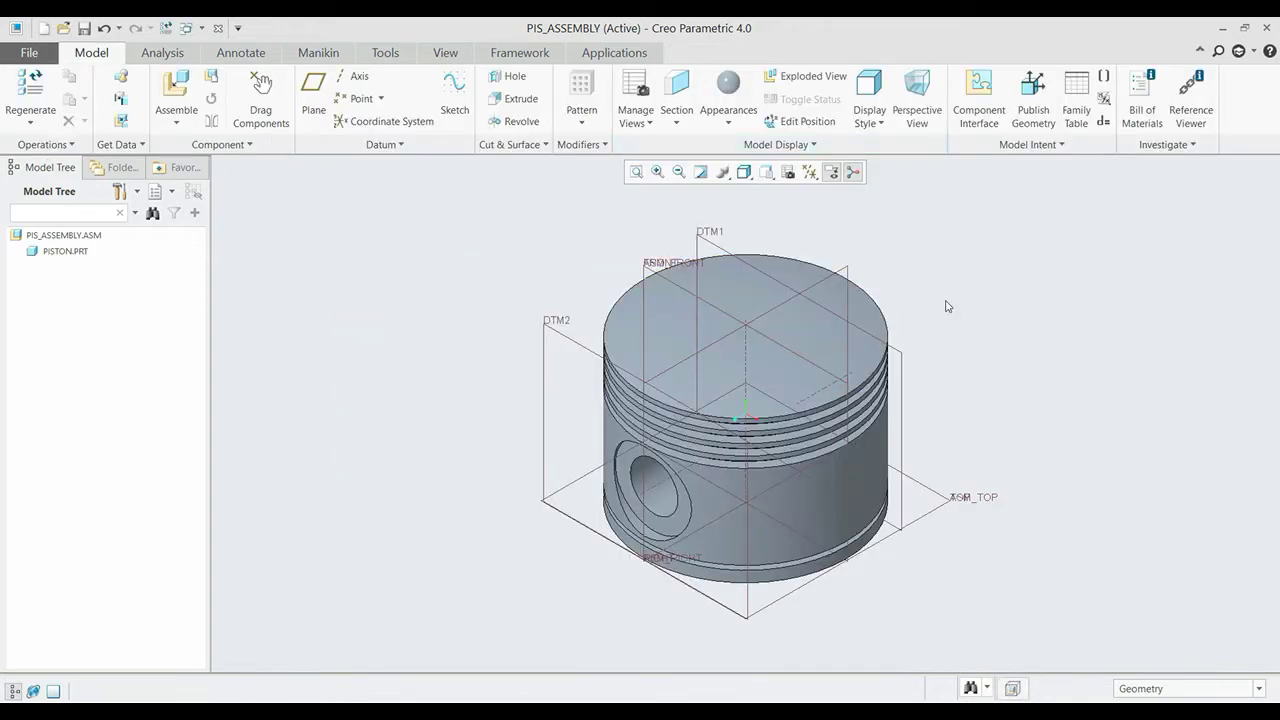
click(176, 90)
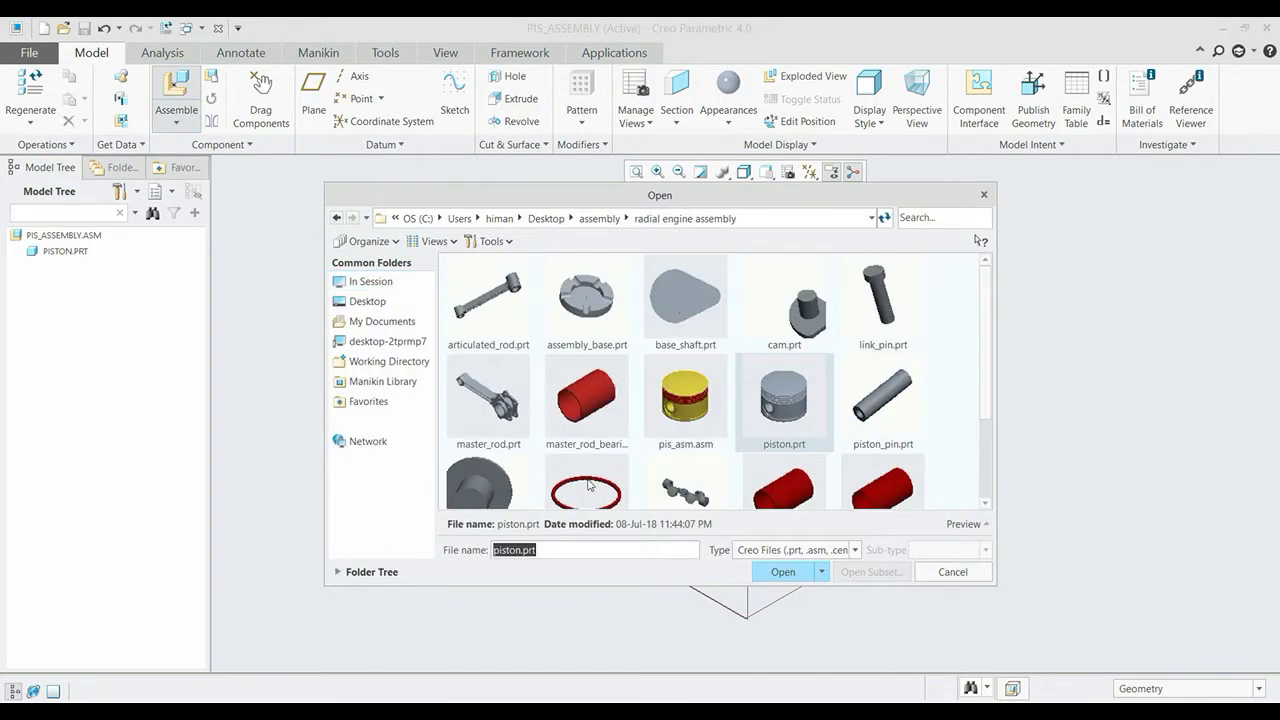
Bring in piston_ring.prt and make its face Coincident with the piston's top face.
click(589, 485)
click(785, 571)
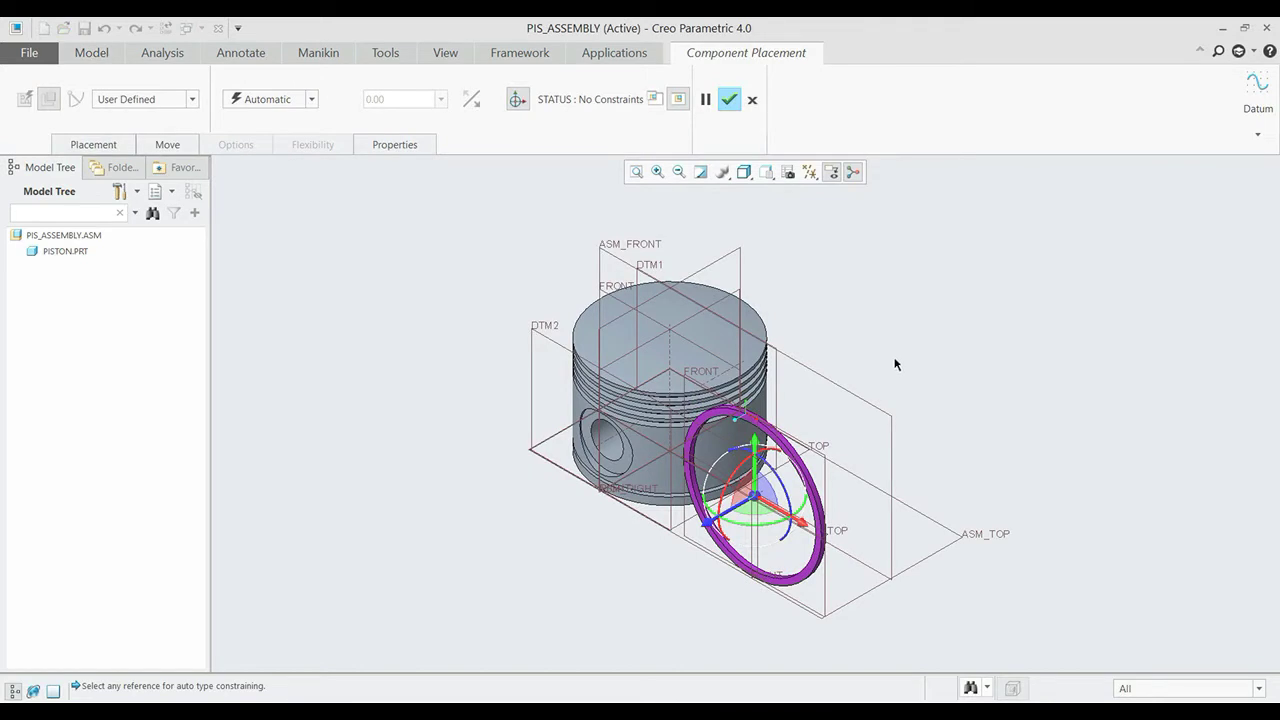
drag(753, 497, 1036, 280)
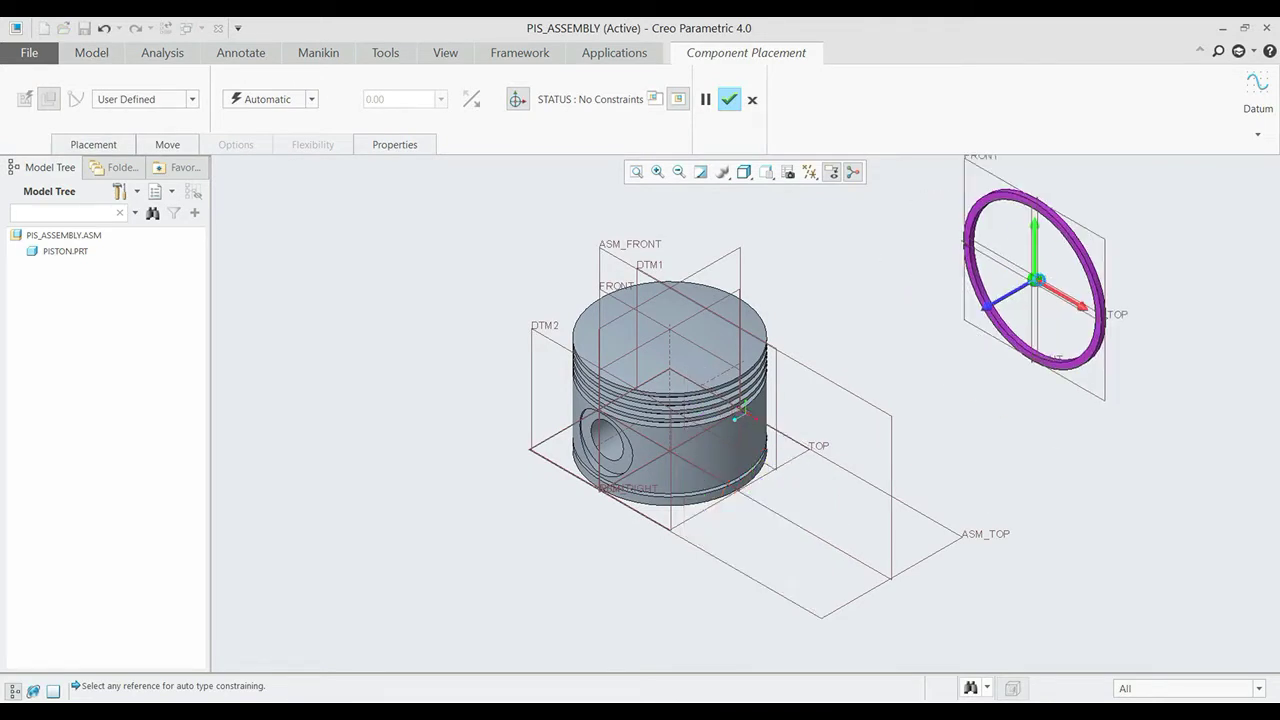
scroll(1036, 282, down, 3)
scroll(1030, 285, down, 2)
scroll(1025, 287, down, 2)
scroll(1020, 289, down, 1)
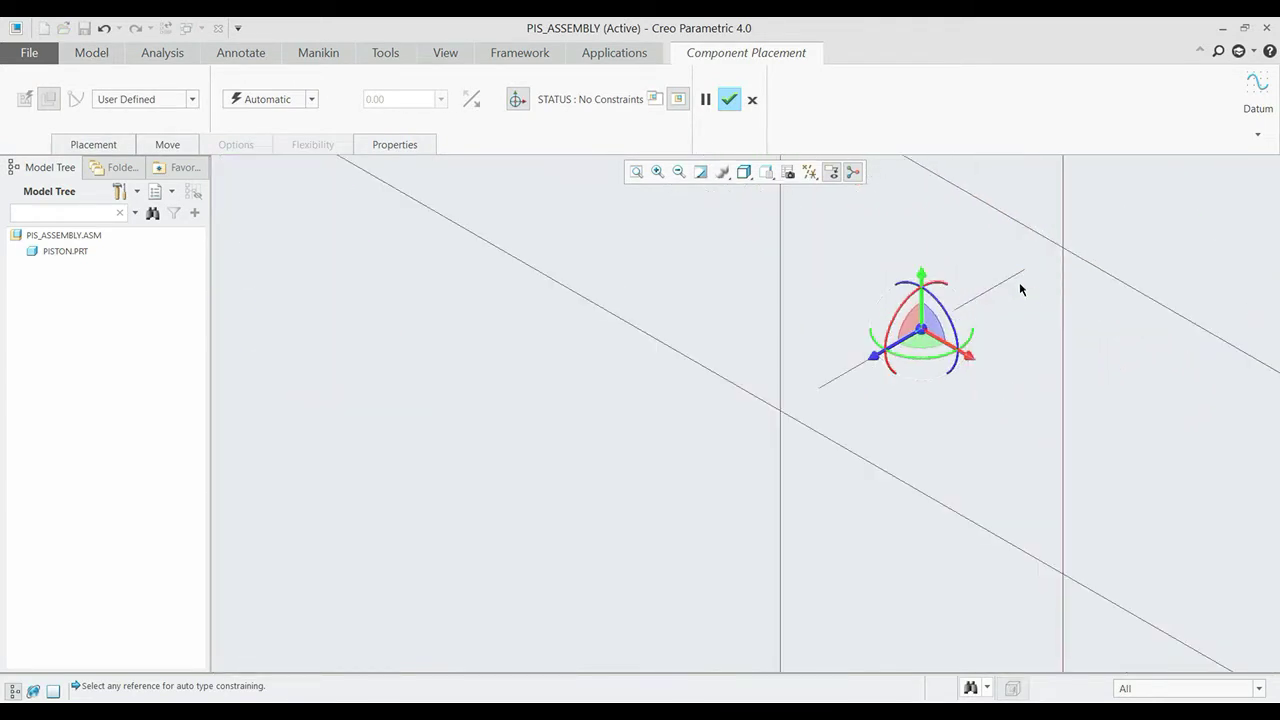
click(1017, 281)
scroll(1017, 281, up, 2)
scroll(1017, 281, up, 3)
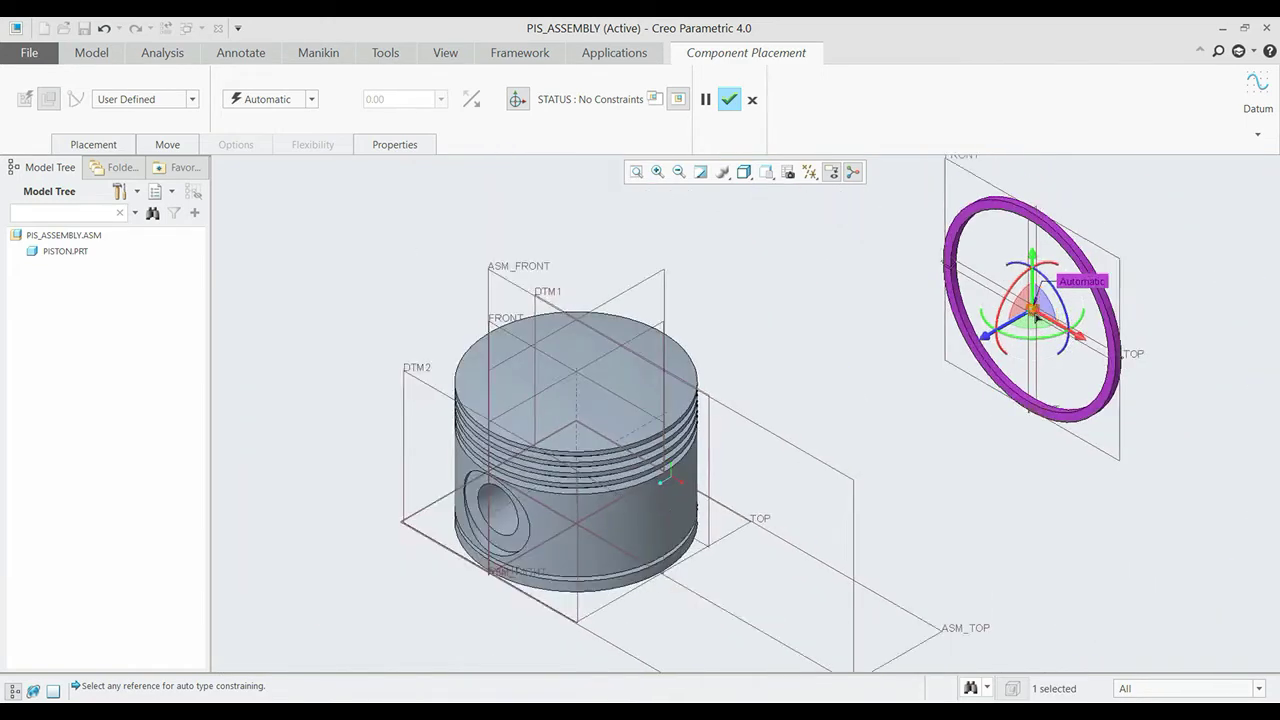
scroll(900, 320, up, 2)
scroll(749, 371, down, 2)
click(749, 360)
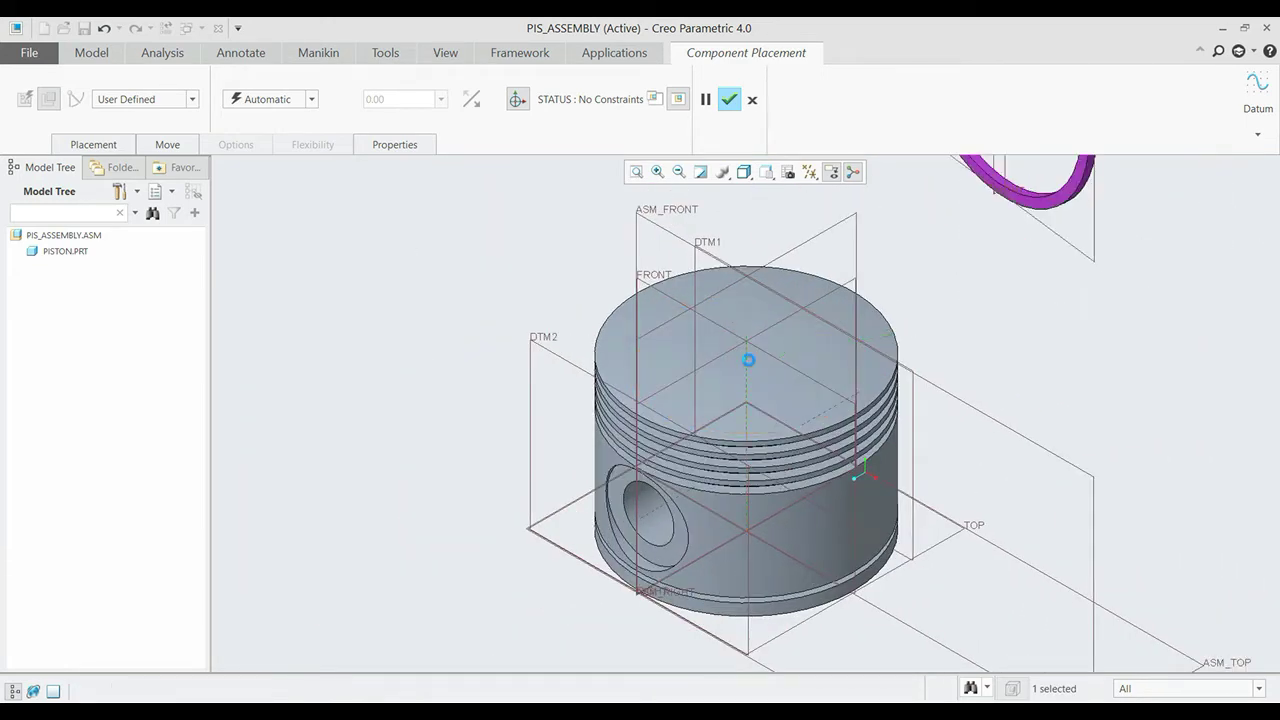
click(311, 100)
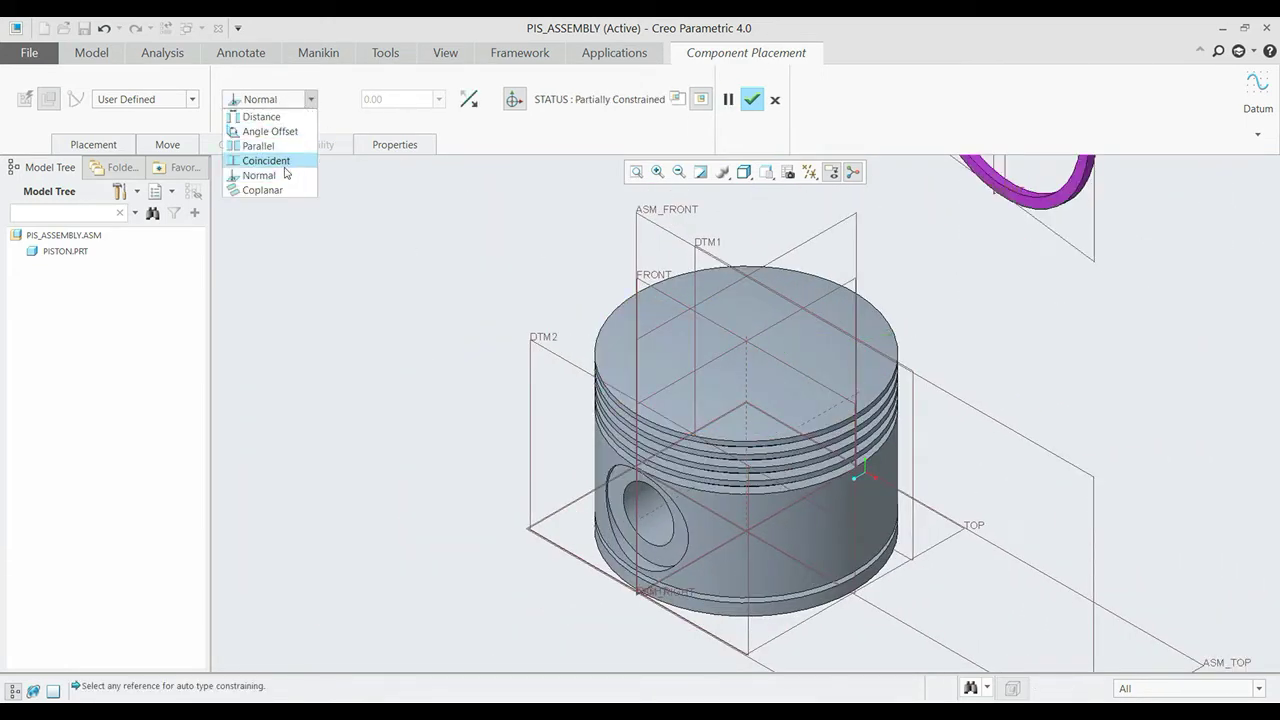
click(286, 162)
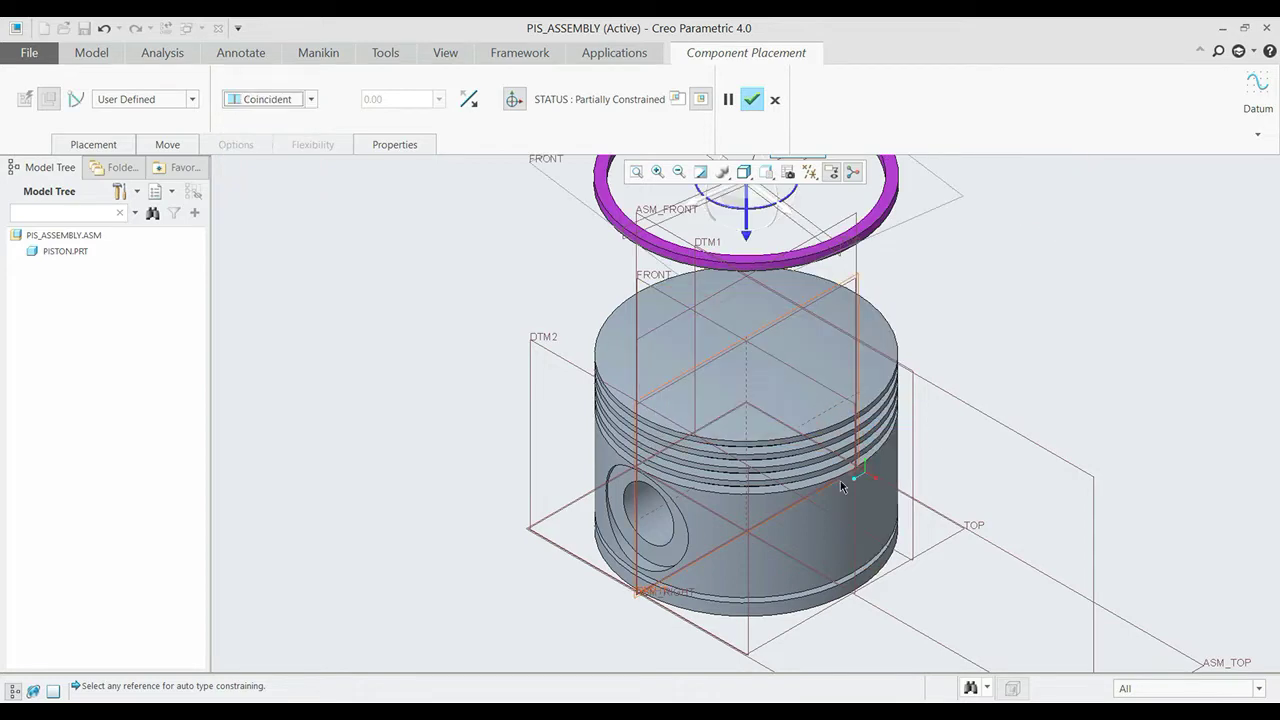
Constrain the ring groove edge to a datum plane as Coincident, replacing the 87.38 offset.
scroll(840, 480, down, 3)
click(838, 467)
scroll(838, 470, up, 2)
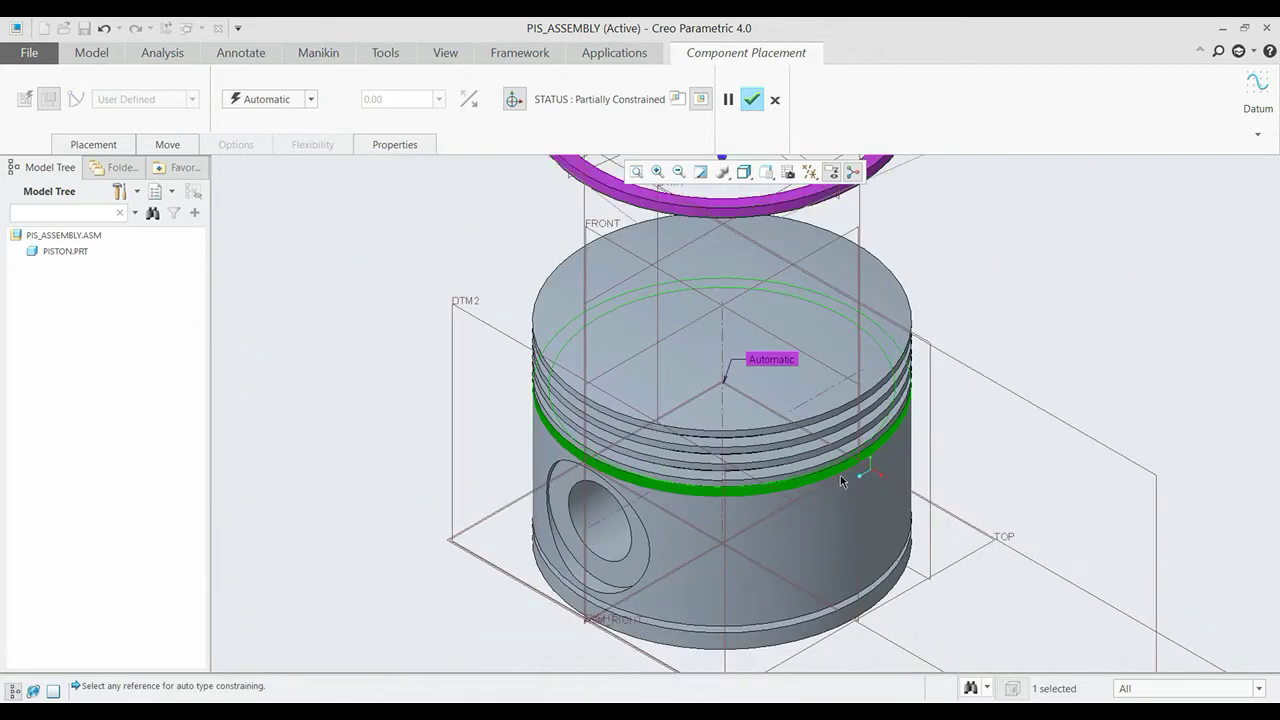
scroll(790, 255, up, 3)
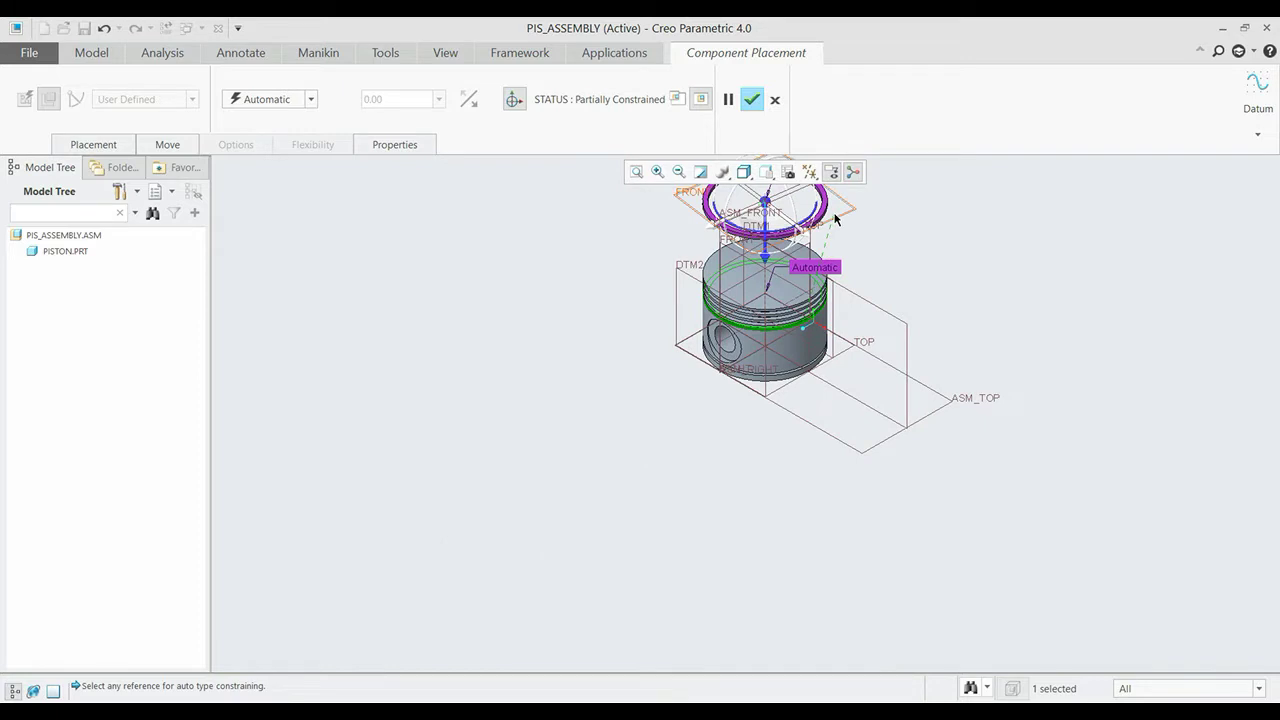
click(835, 218)
scroll(838, 250, down, 3)
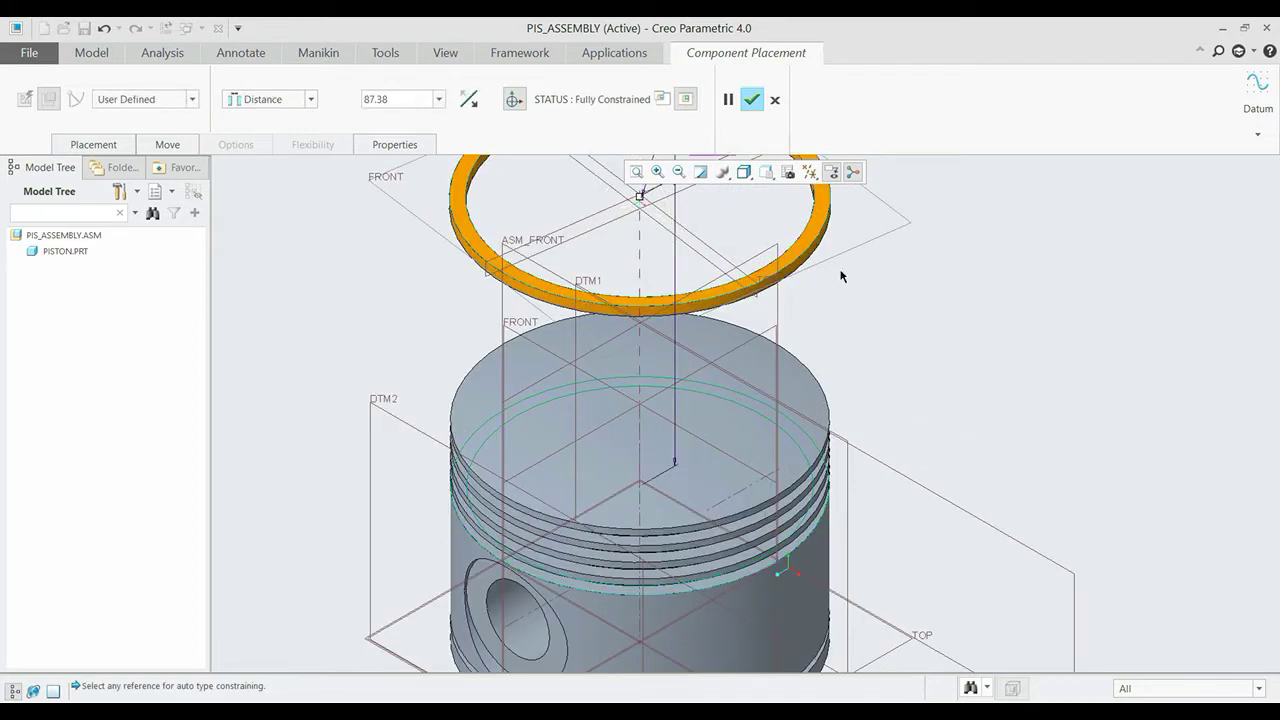
click(293, 104)
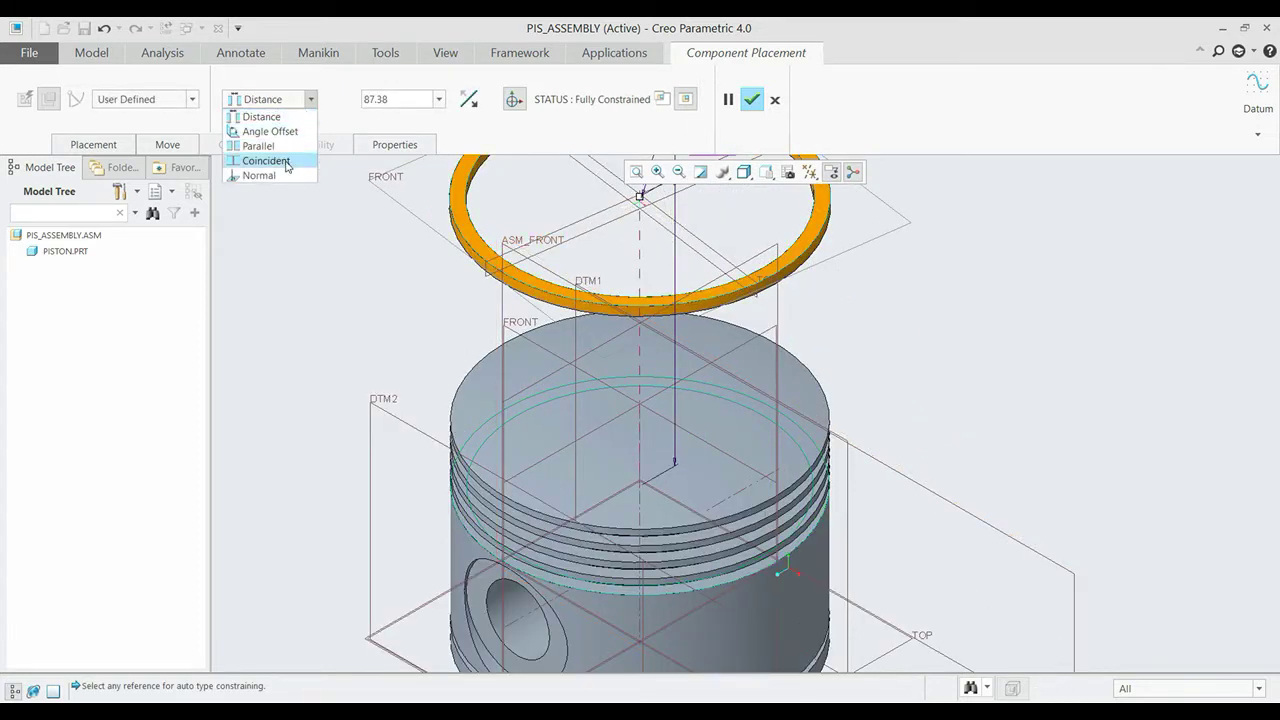
click(285, 160)
Flip the ring's orientation, finish its placement and fit the view.
scroll(835, 598, down, 3)
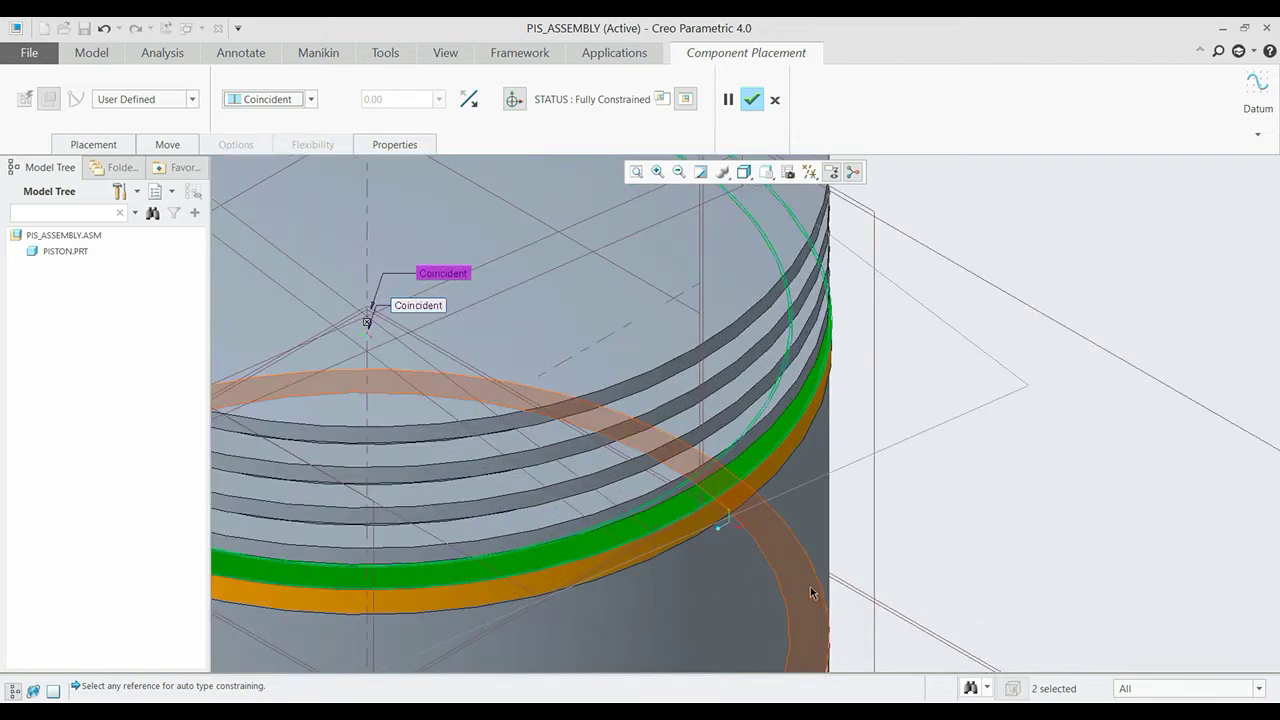
click(93, 144)
click(93, 144)
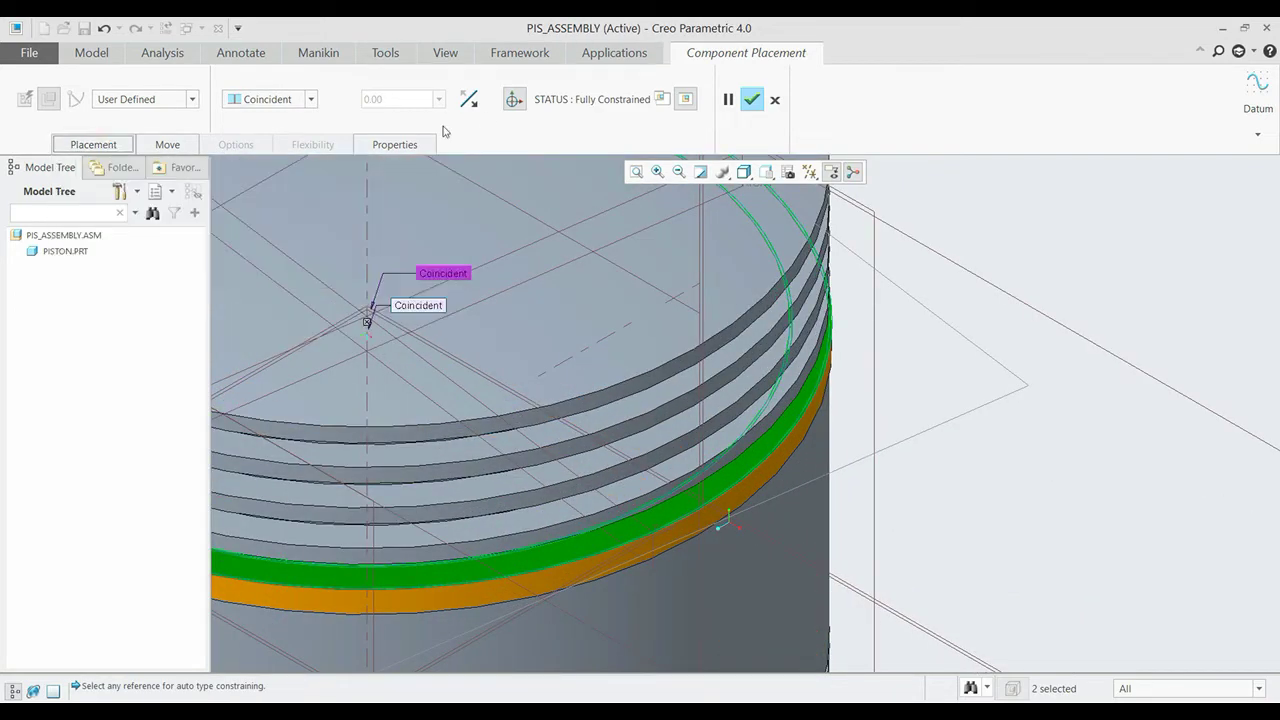
click(469, 99)
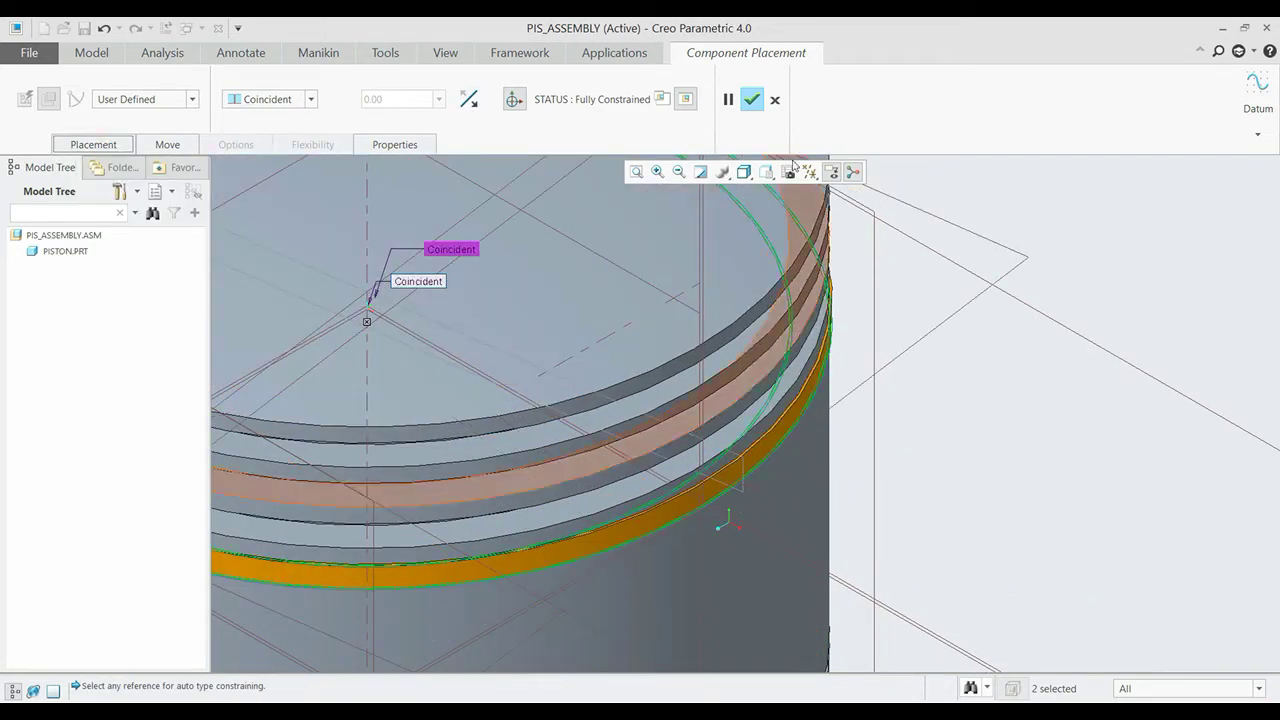
click(751, 99)
key(ctrl+d)
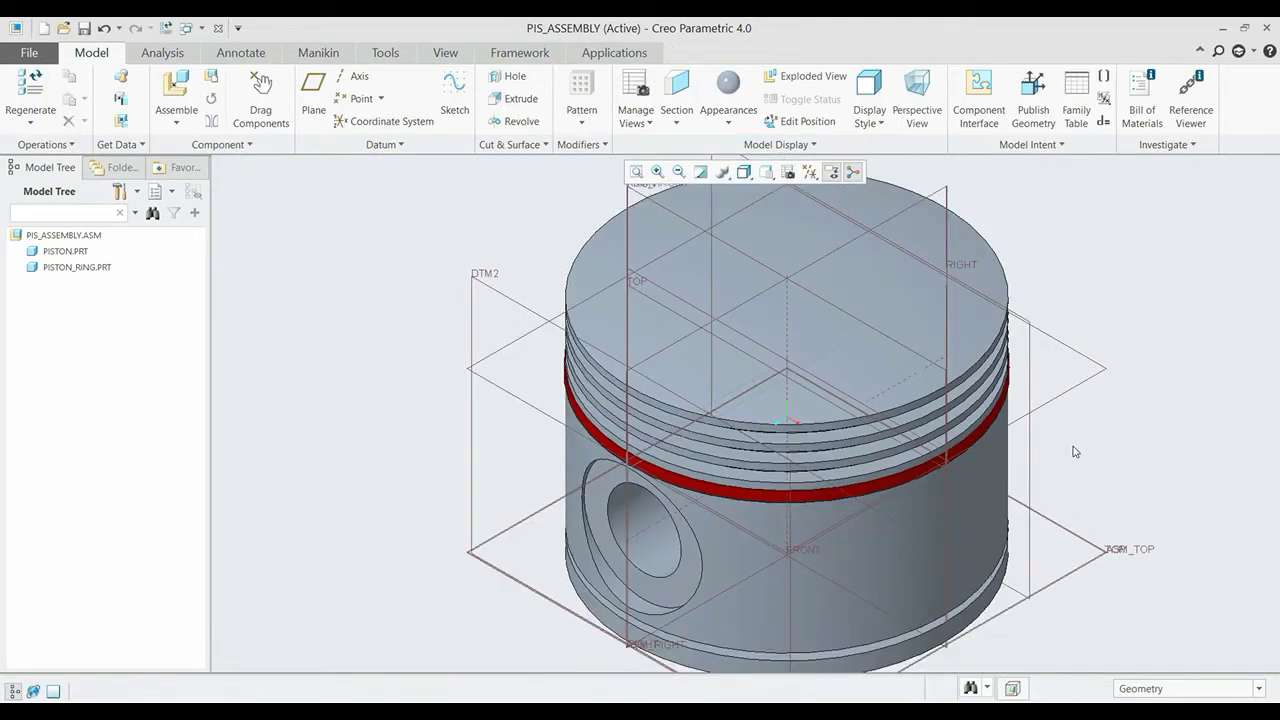
Repeat the piston ring with varying axis and surface references, with datum planes hidden.
click(96, 272)
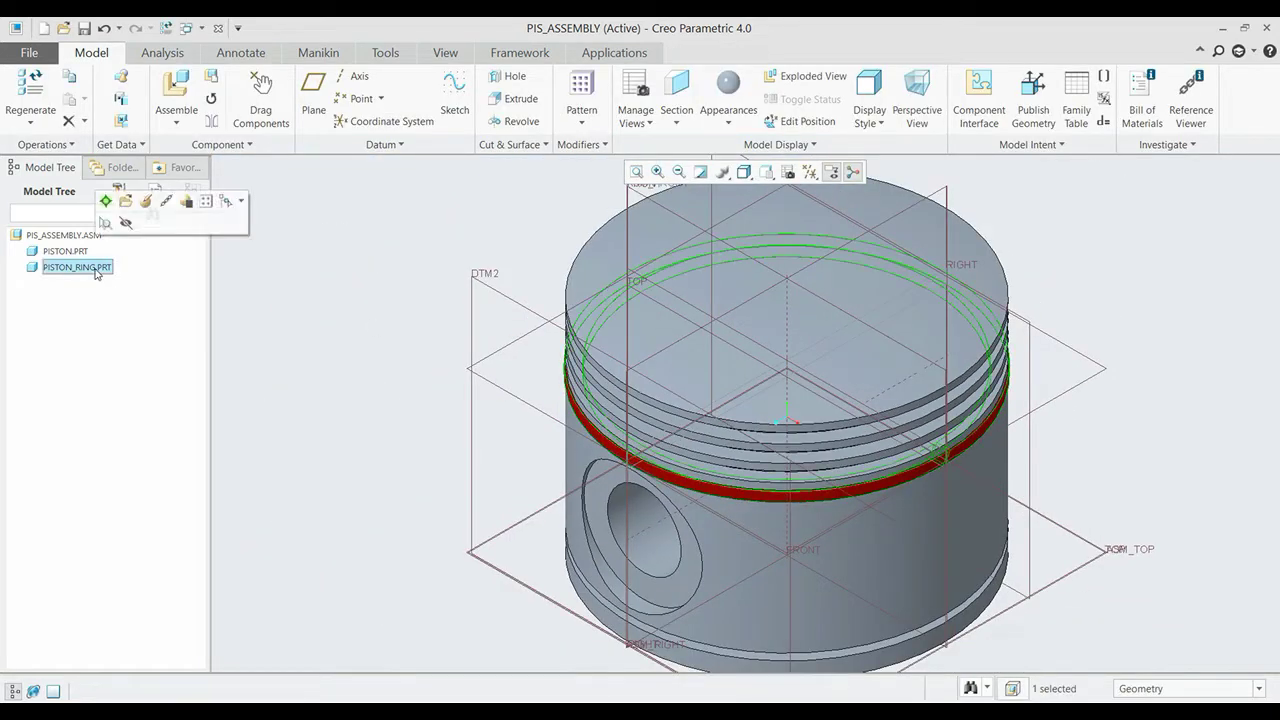
right_click(97, 272)
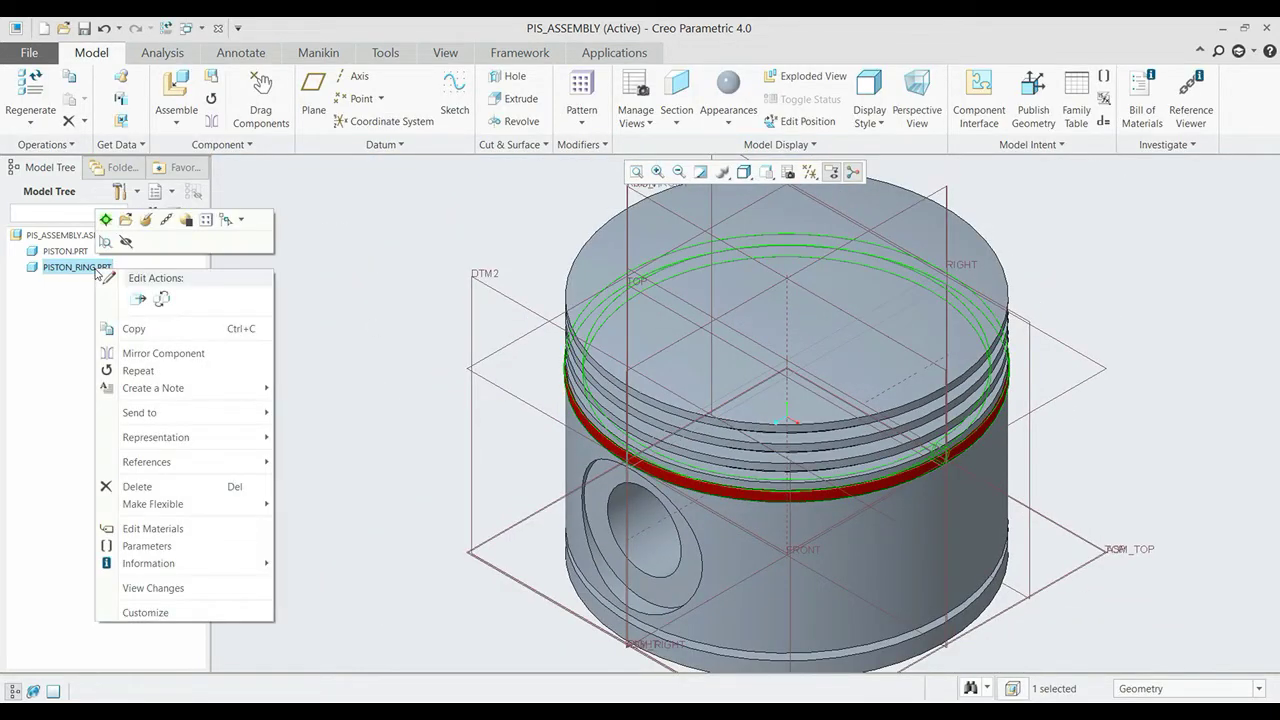
click(157, 373)
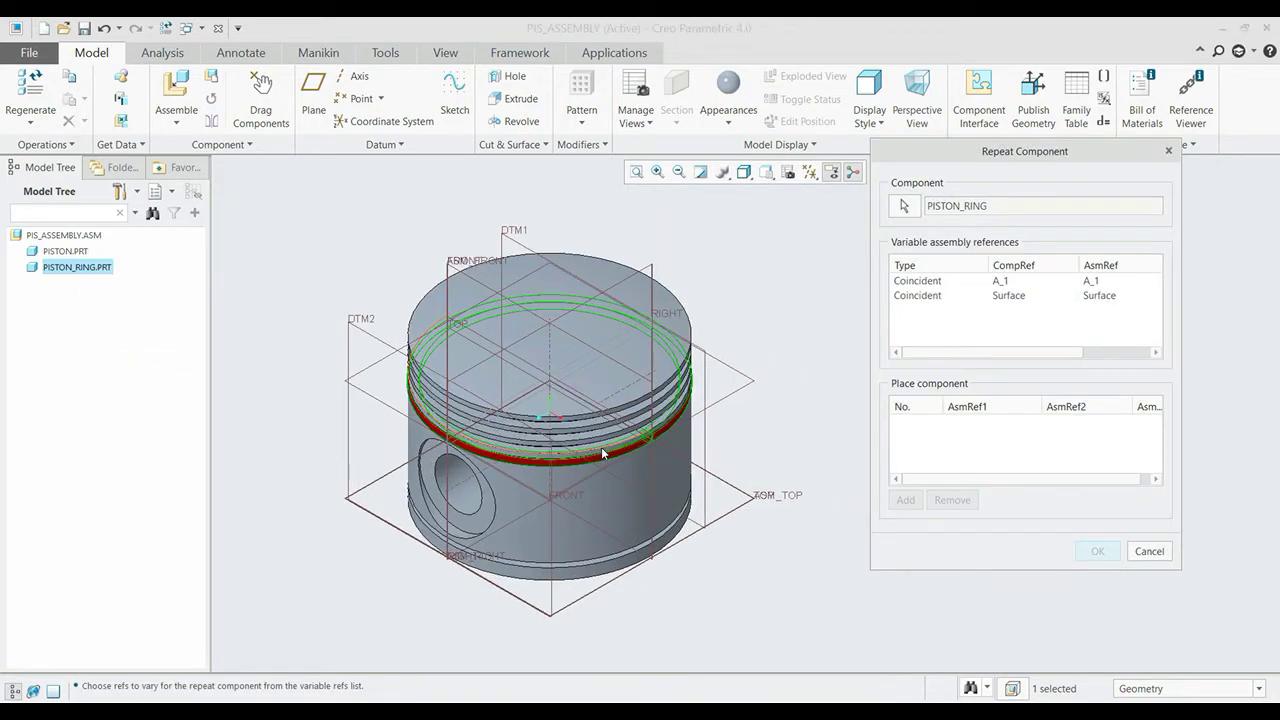
click(810, 172)
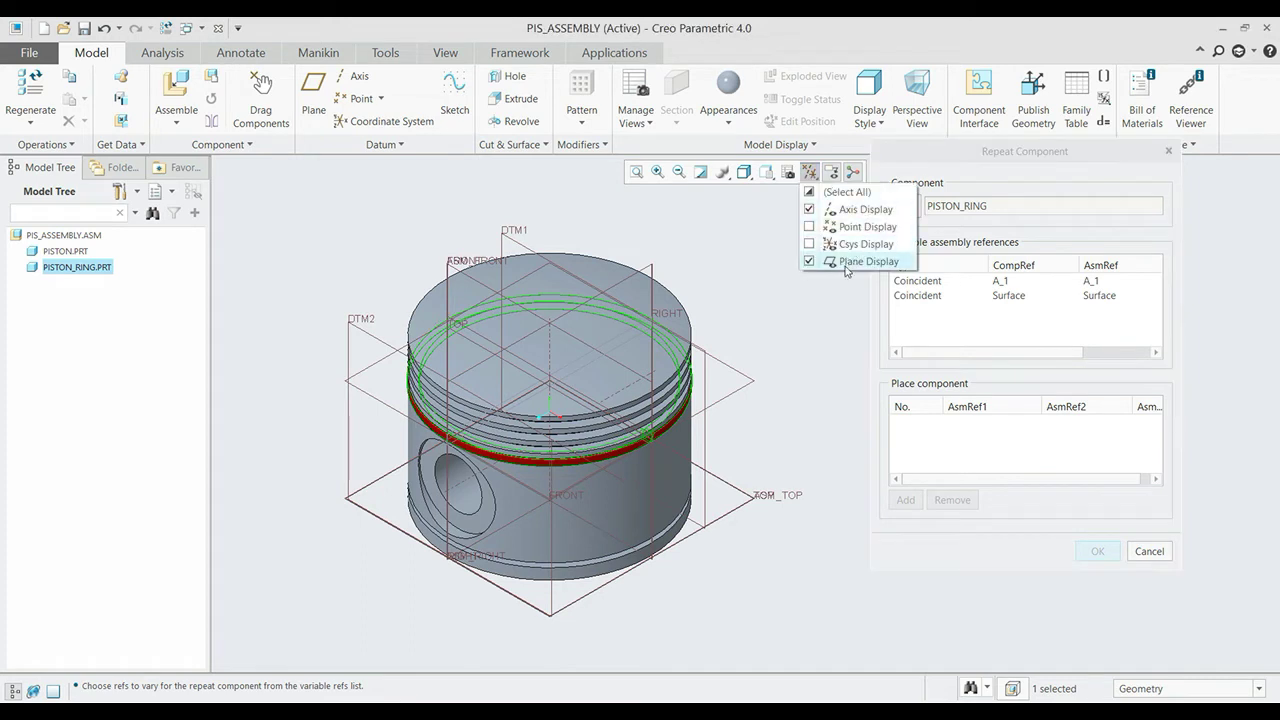
click(812, 261)
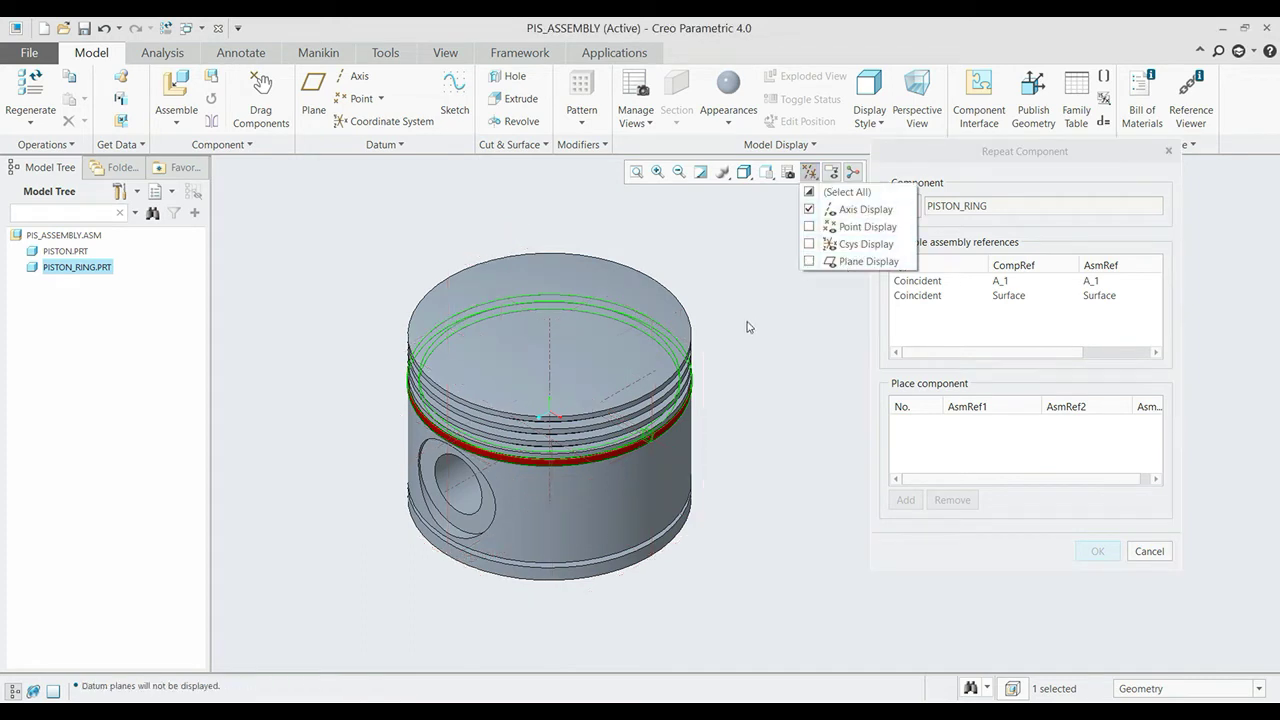
click(921, 284)
ctrl+click(922, 296)
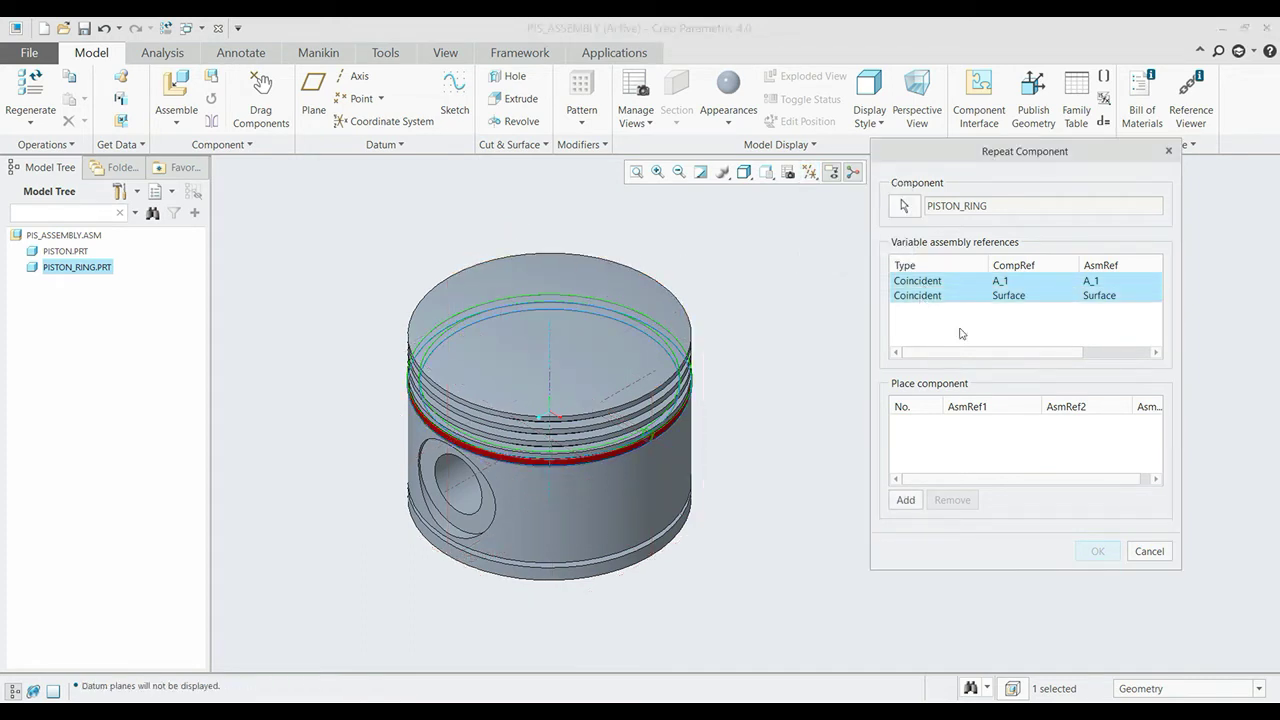
Add three more rings, each on the piston axis and a remaining groove face.
click(908, 500)
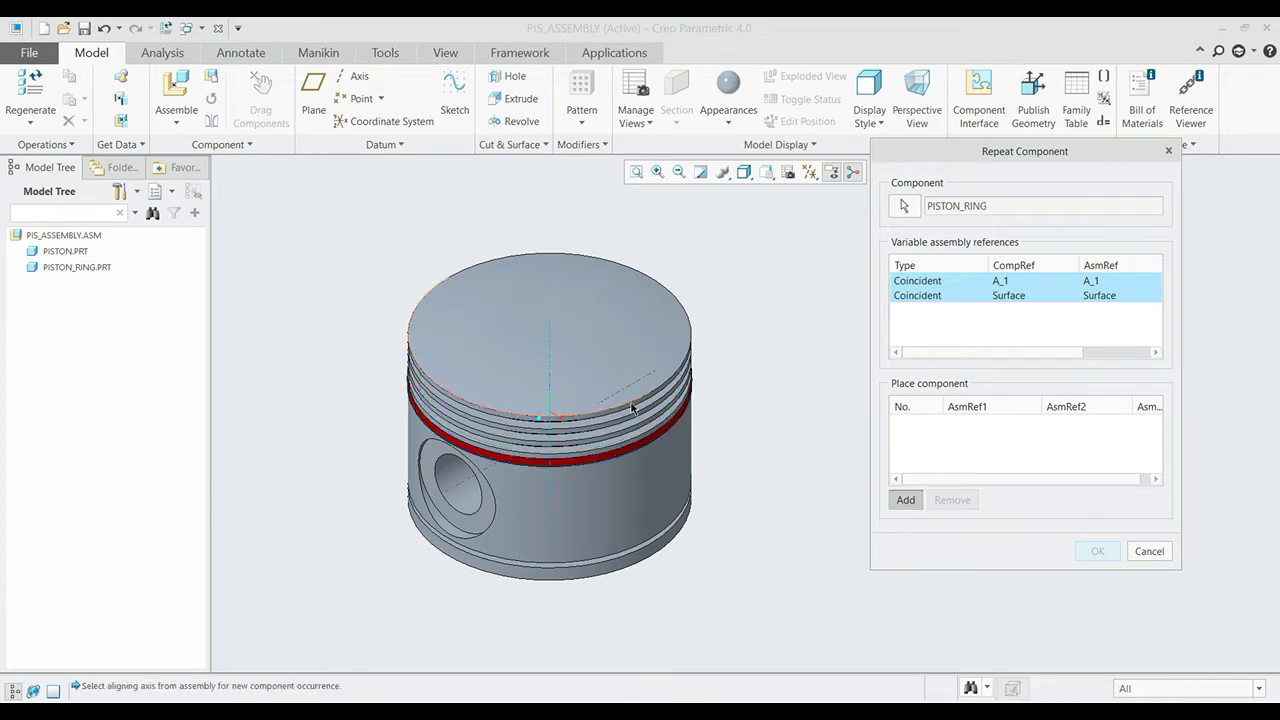
scroll(560, 395, down, 3)
click(526, 333)
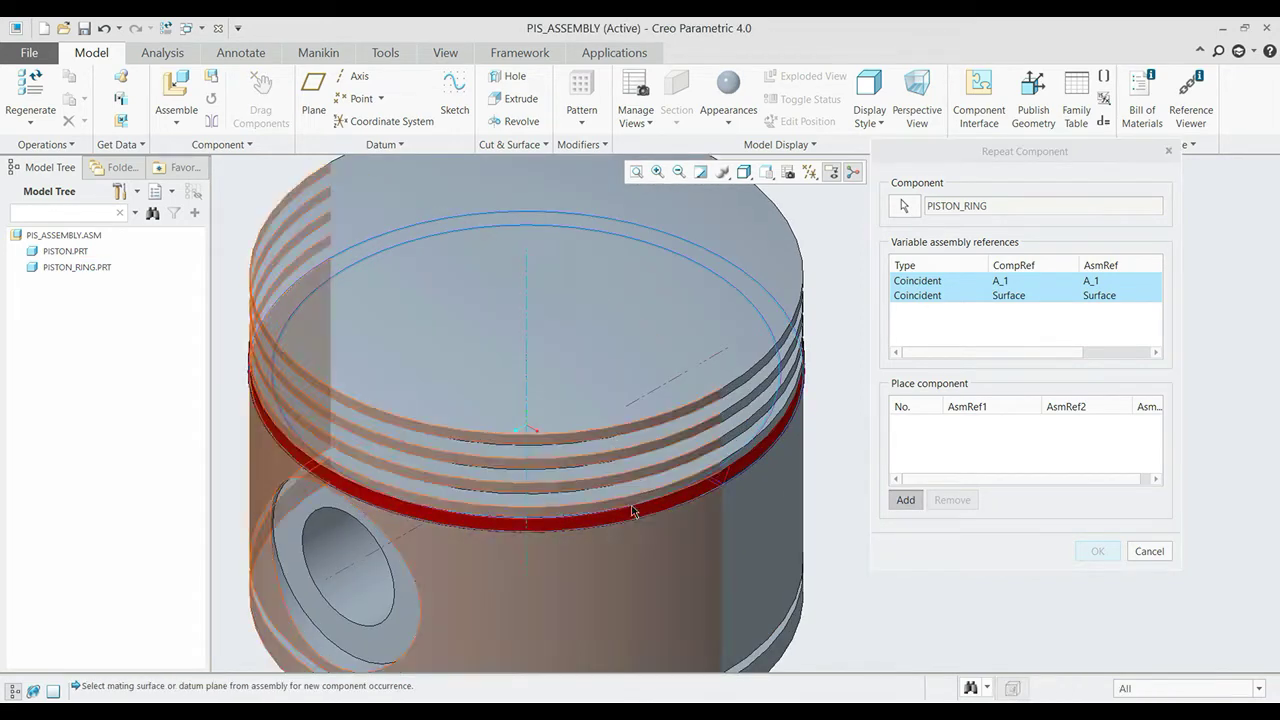
click(627, 500)
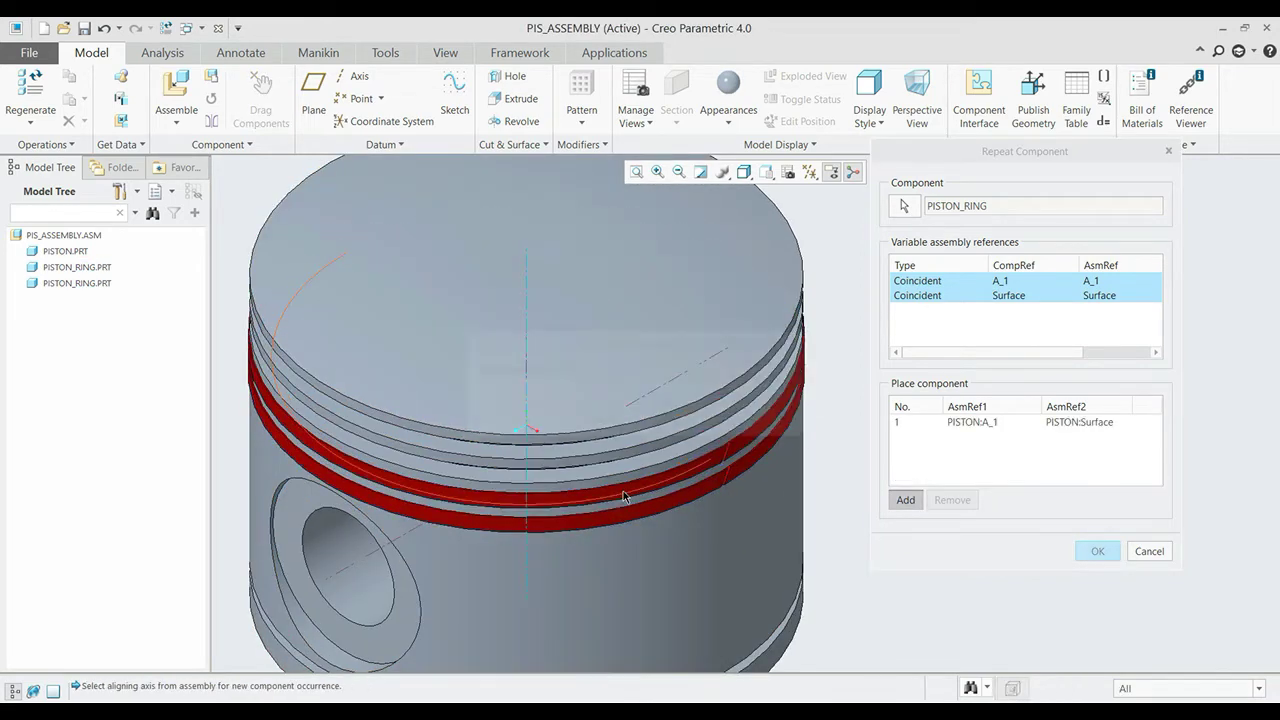
click(526, 313)
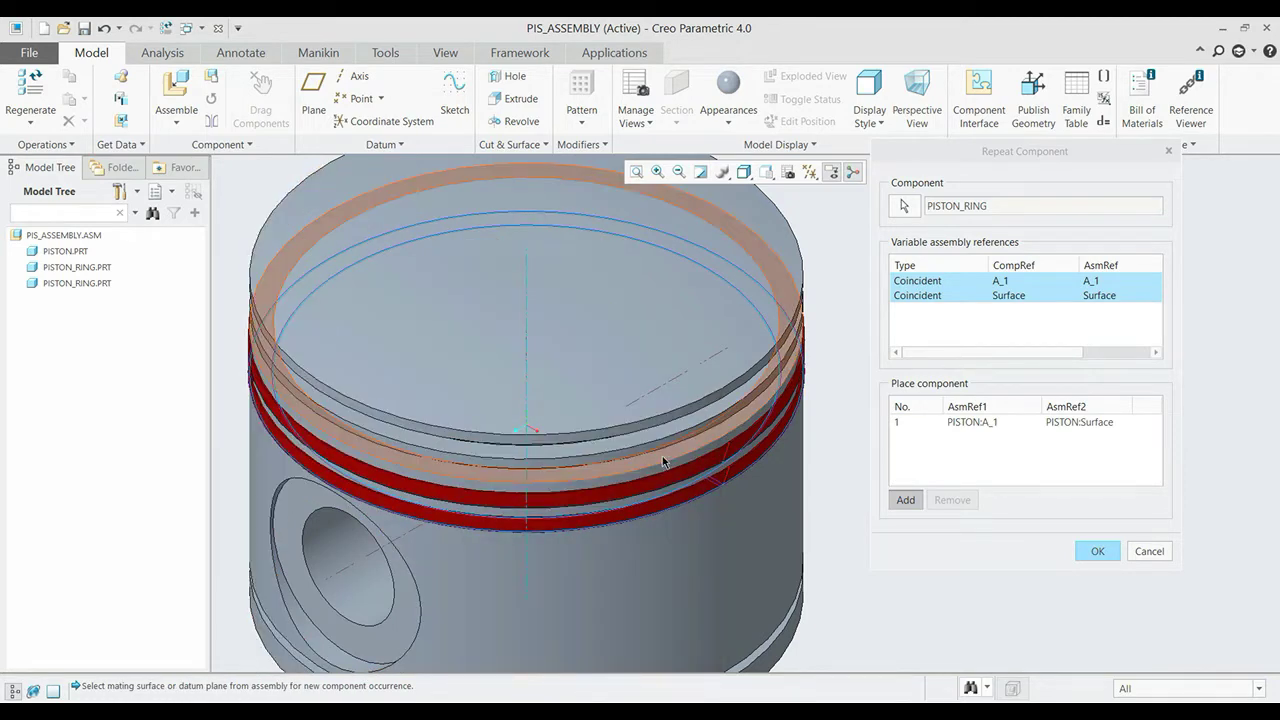
click(663, 462)
click(528, 285)
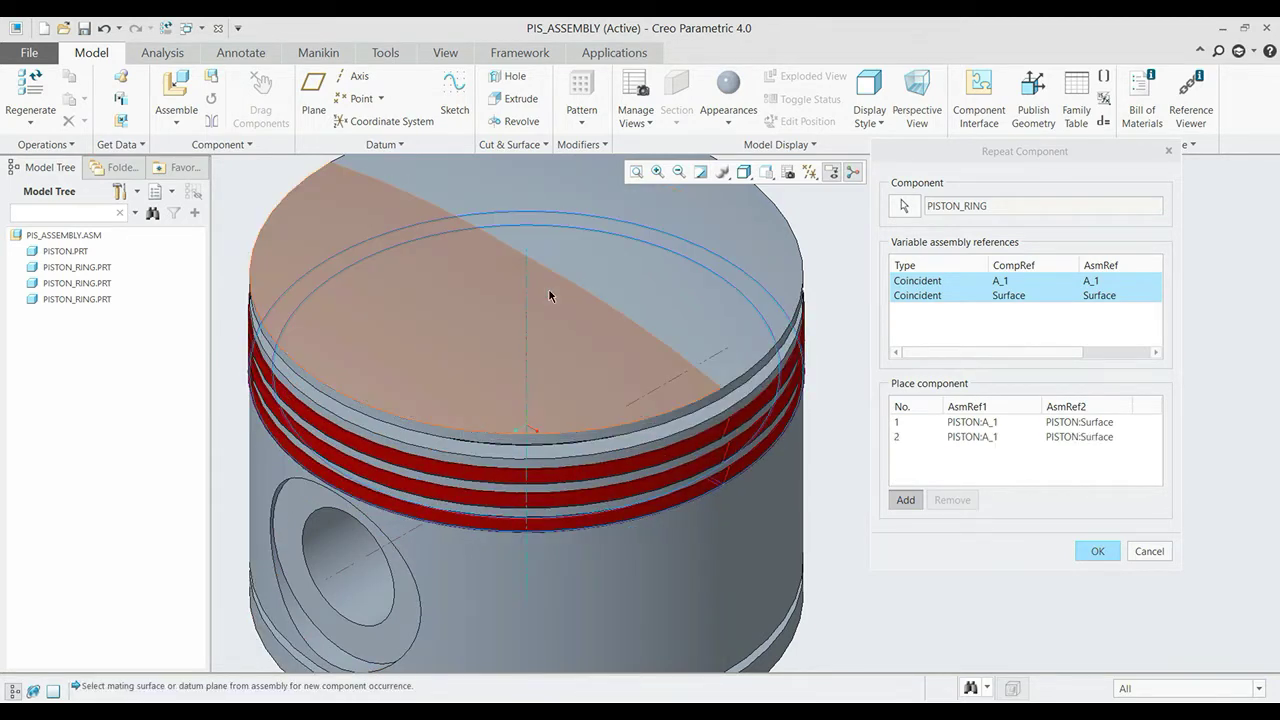
click(695, 416)
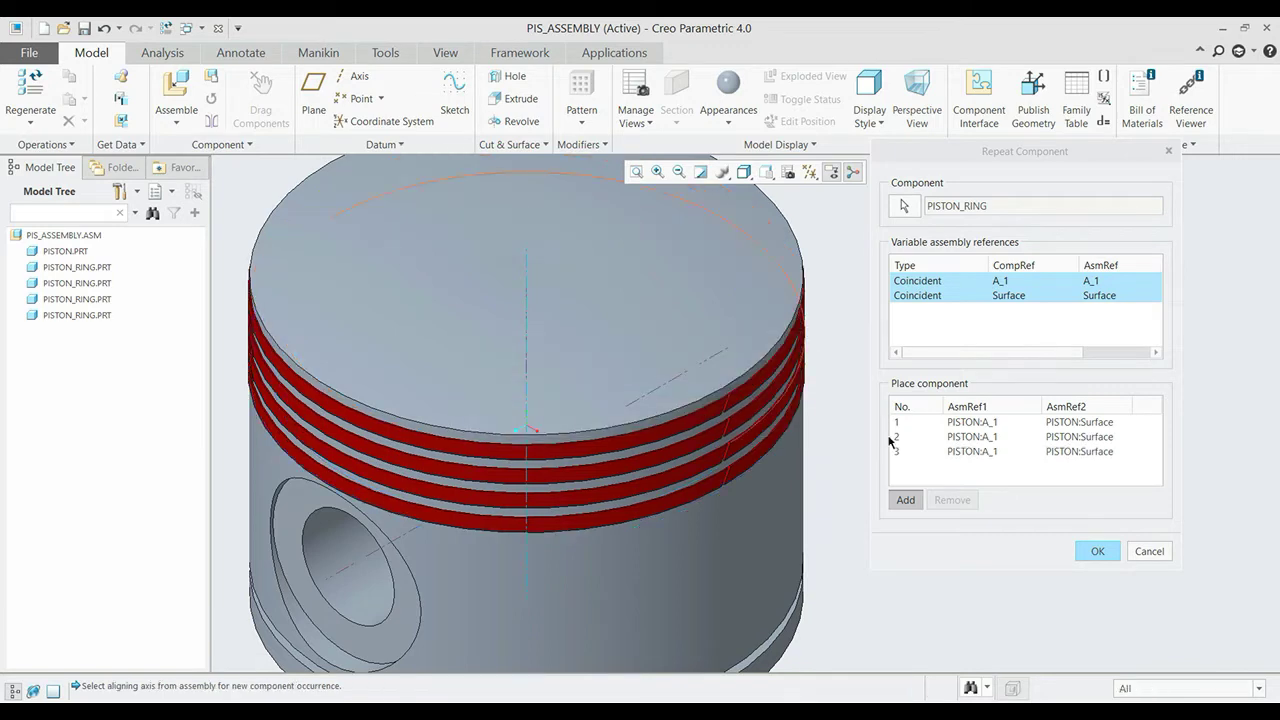
click(1097, 551)
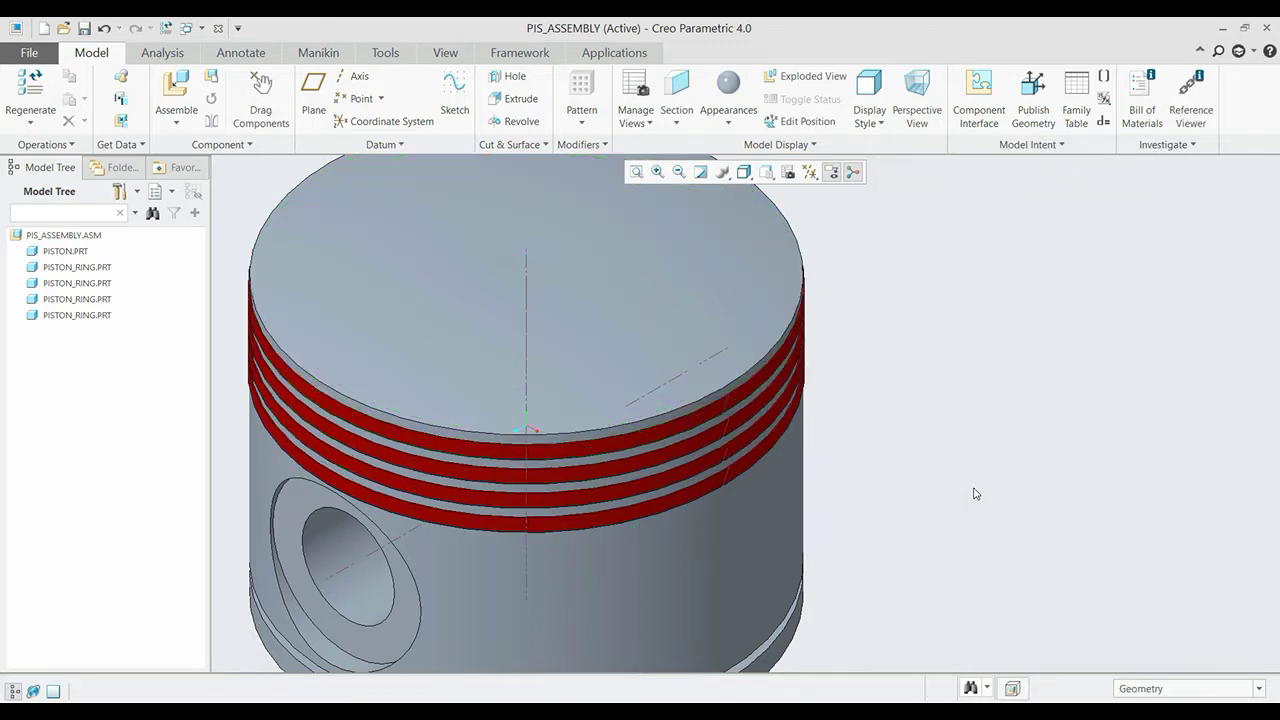
scroll(976, 494, down, 4)
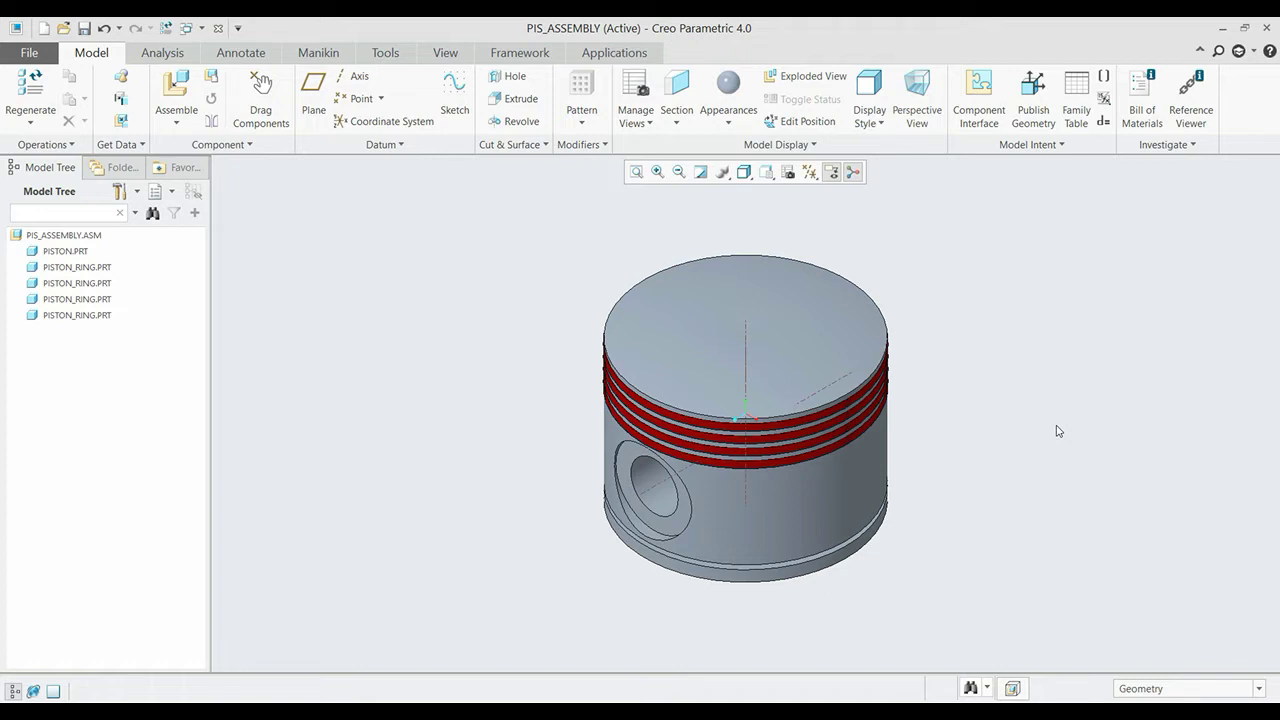
Bring in piston_pin.prt and make its cylinder Coincident with the piston's pin bore.
click(176, 88)
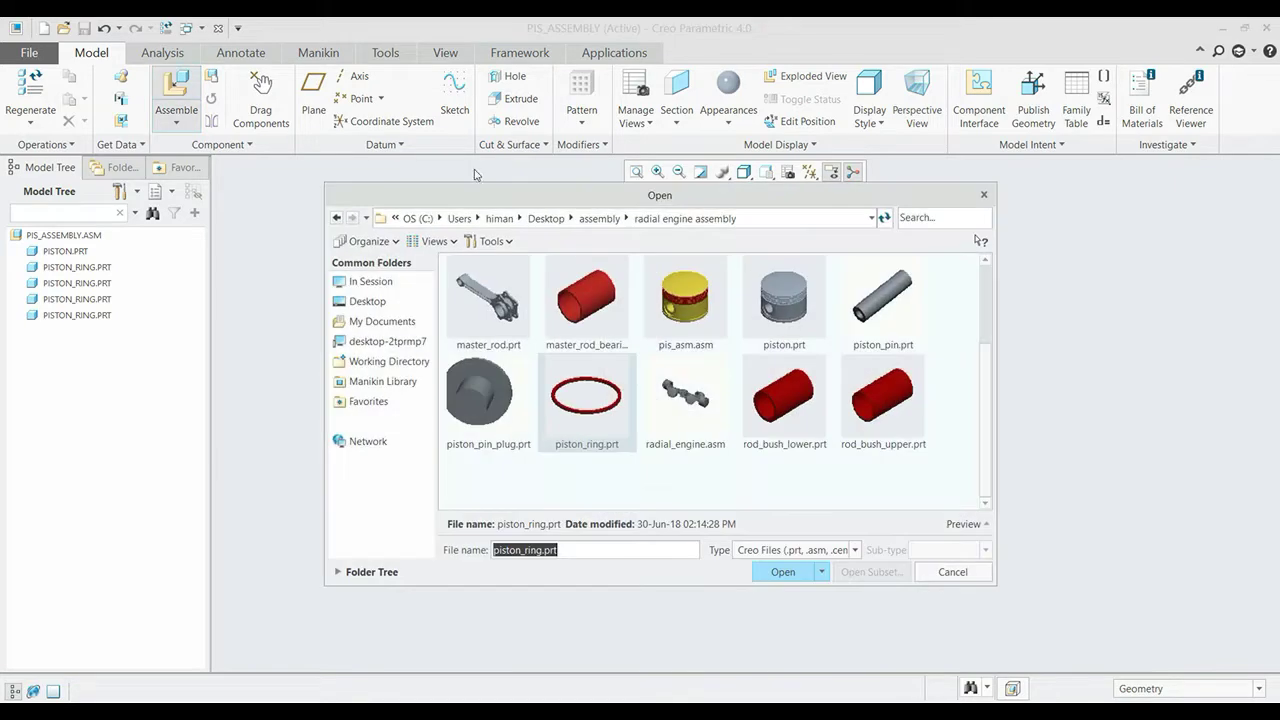
click(910, 320)
click(797, 576)
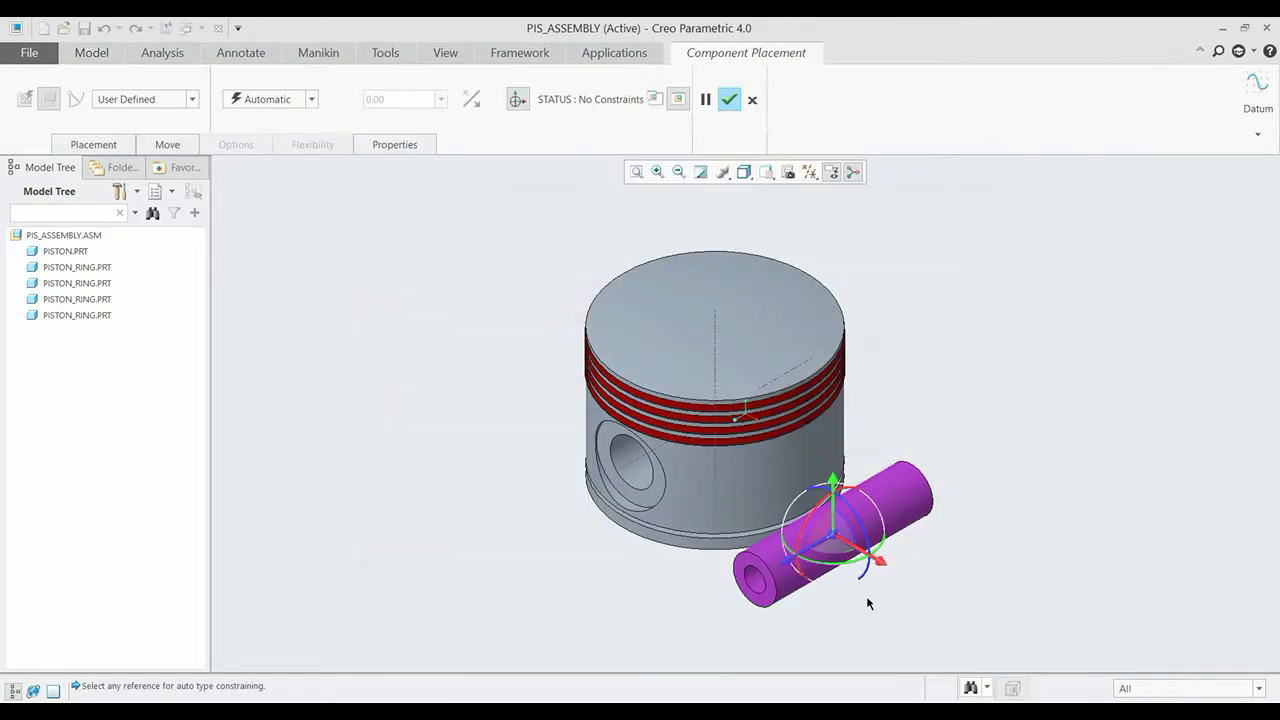
scroll(789, 603, down, 2)
scroll(750, 590, down, 1)
click(723, 557)
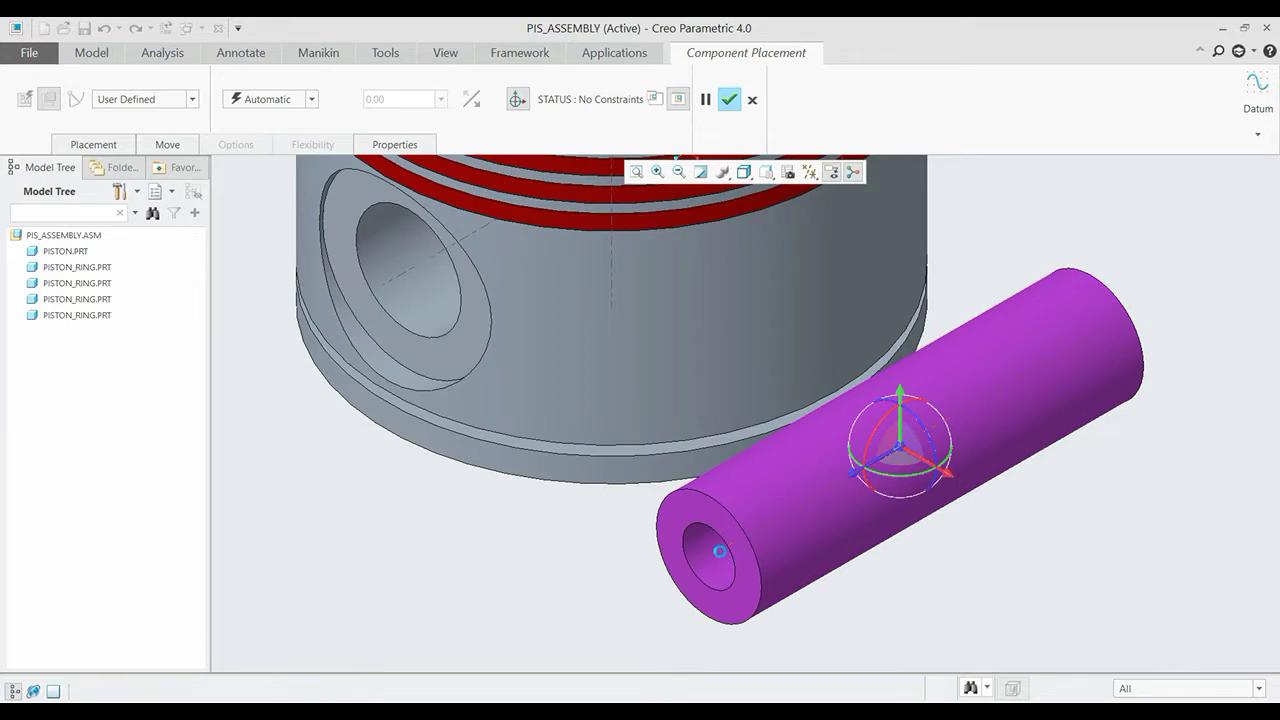
click(399, 283)
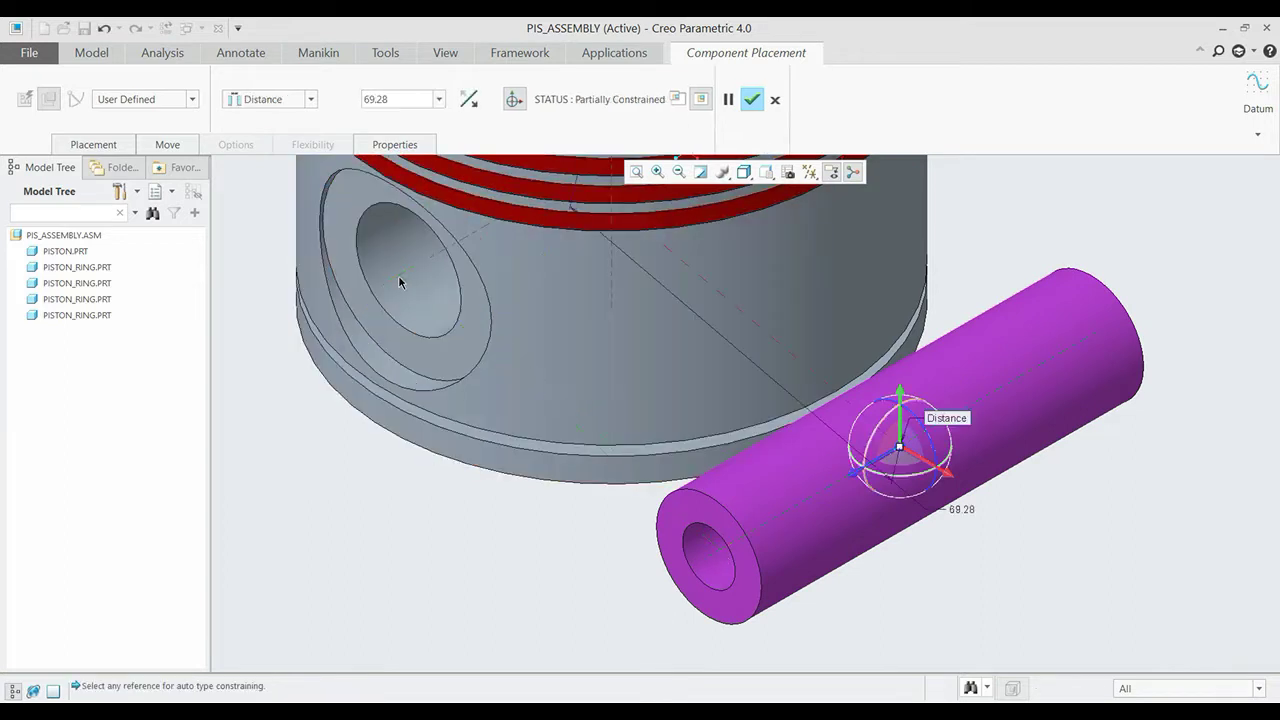
click(311, 99)
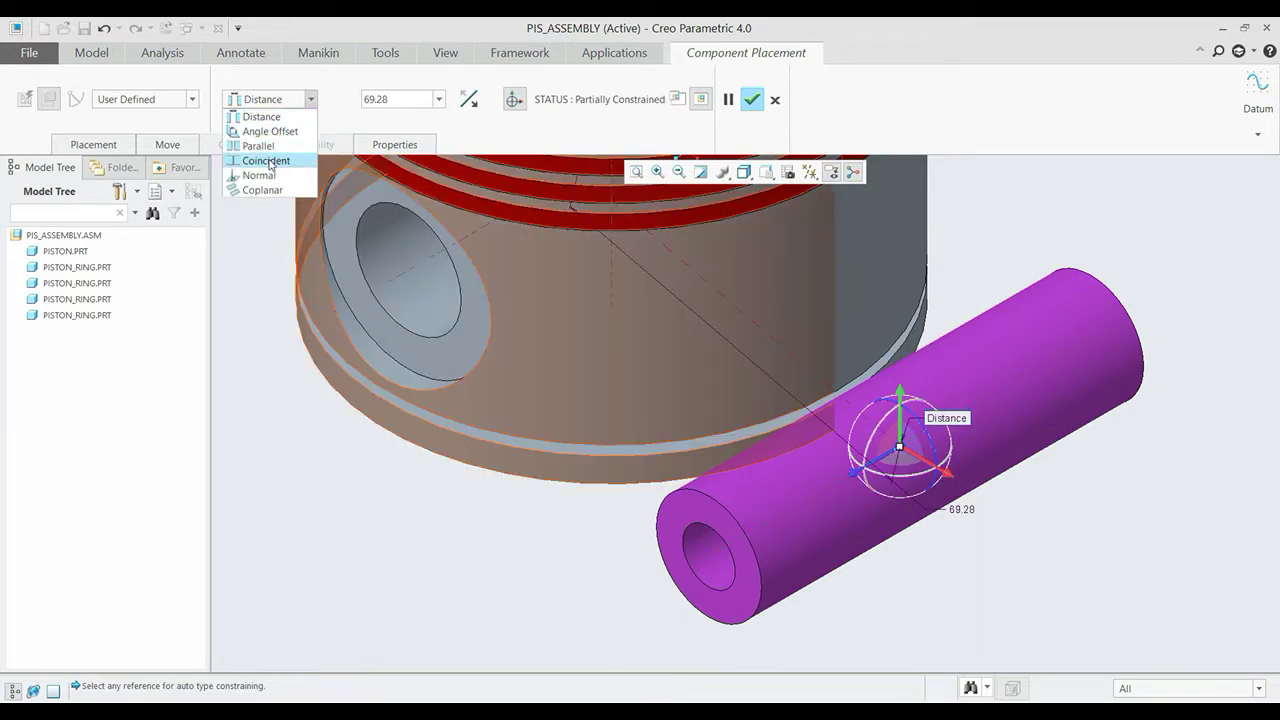
click(266, 161)
Offset the pin's end face -2.5 from the pin-hole face and finish placement.
scroll(555, 291, up, 2)
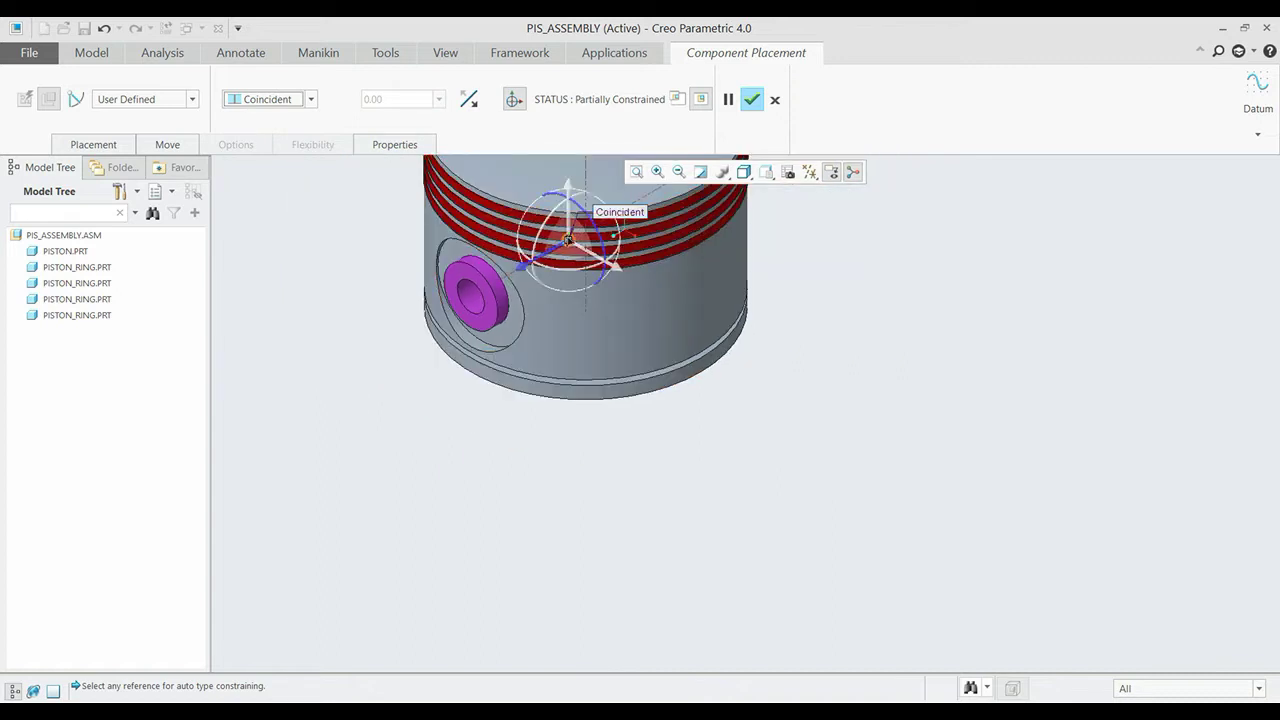
drag(568, 240, 375, 360)
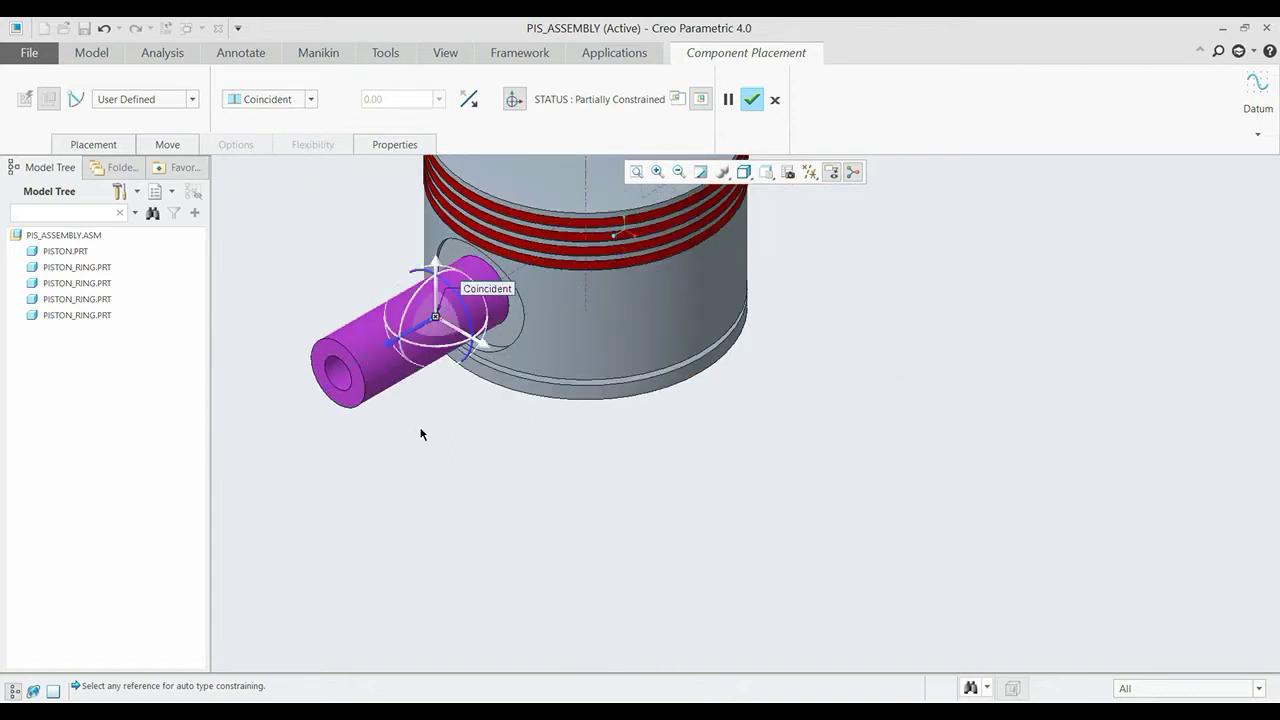
click(355, 403)
scroll(480, 340, down, 2)
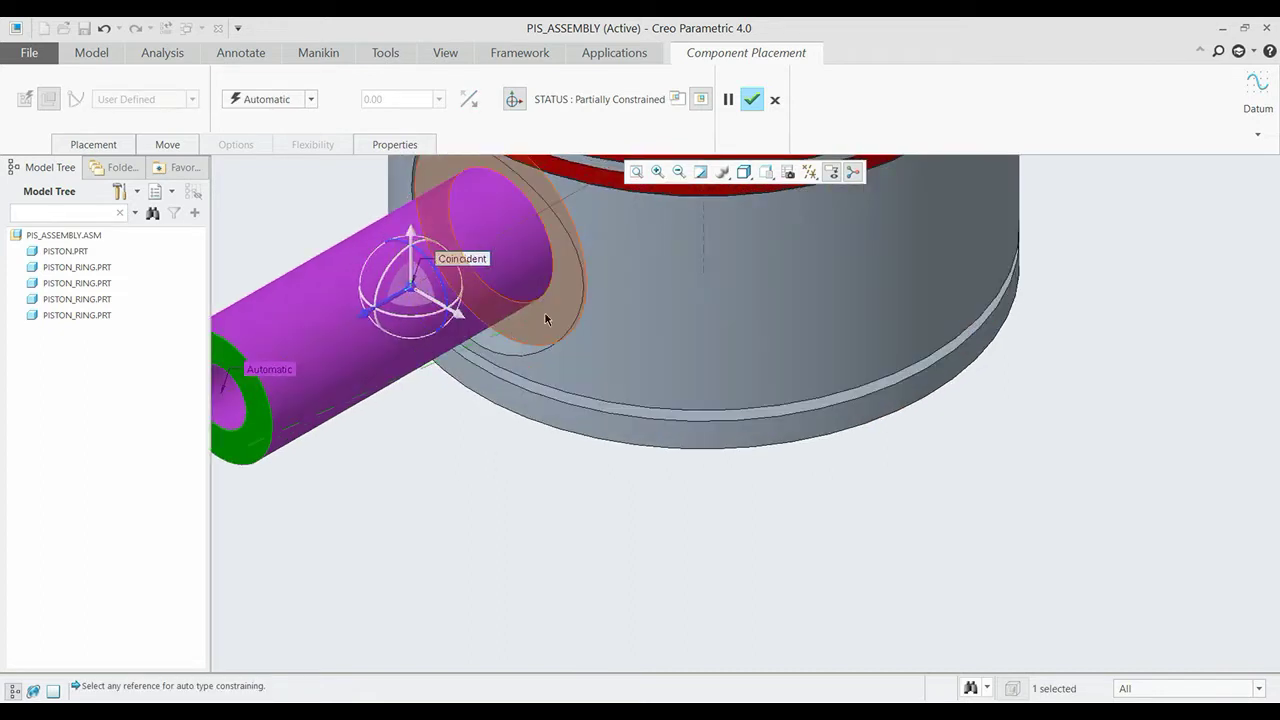
click(545, 318)
click(395, 101)
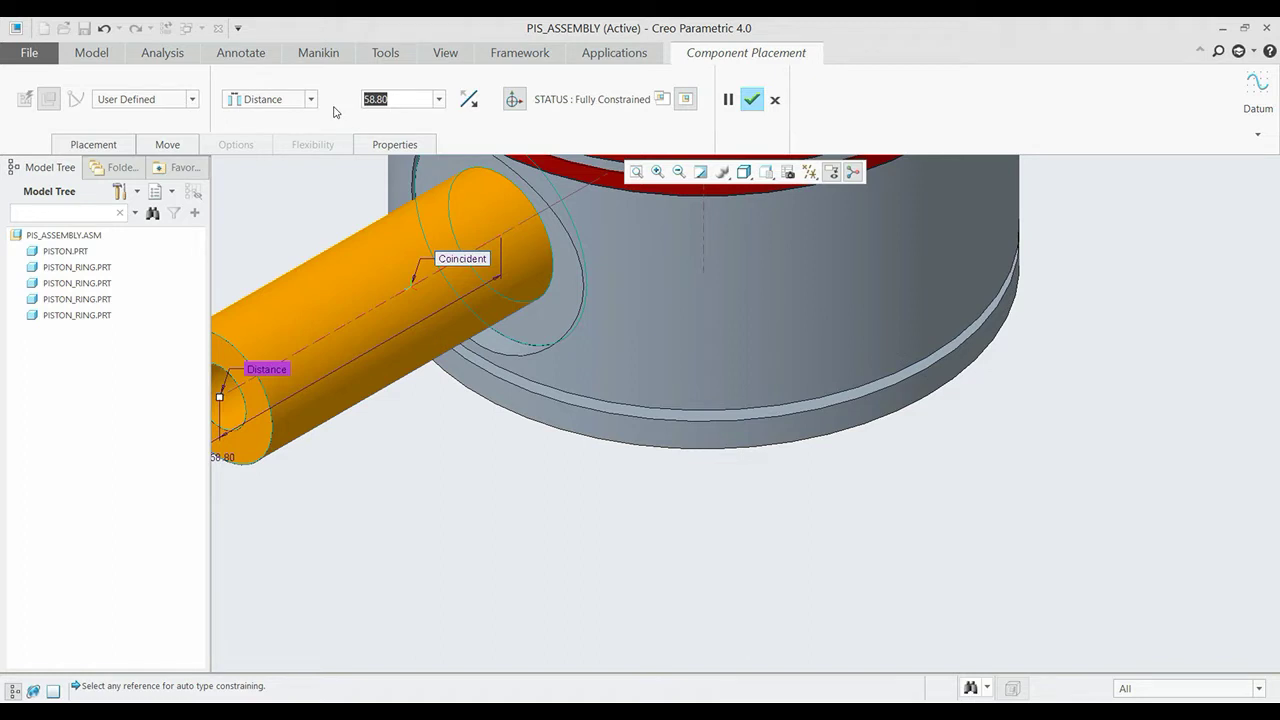
text(-2.5)
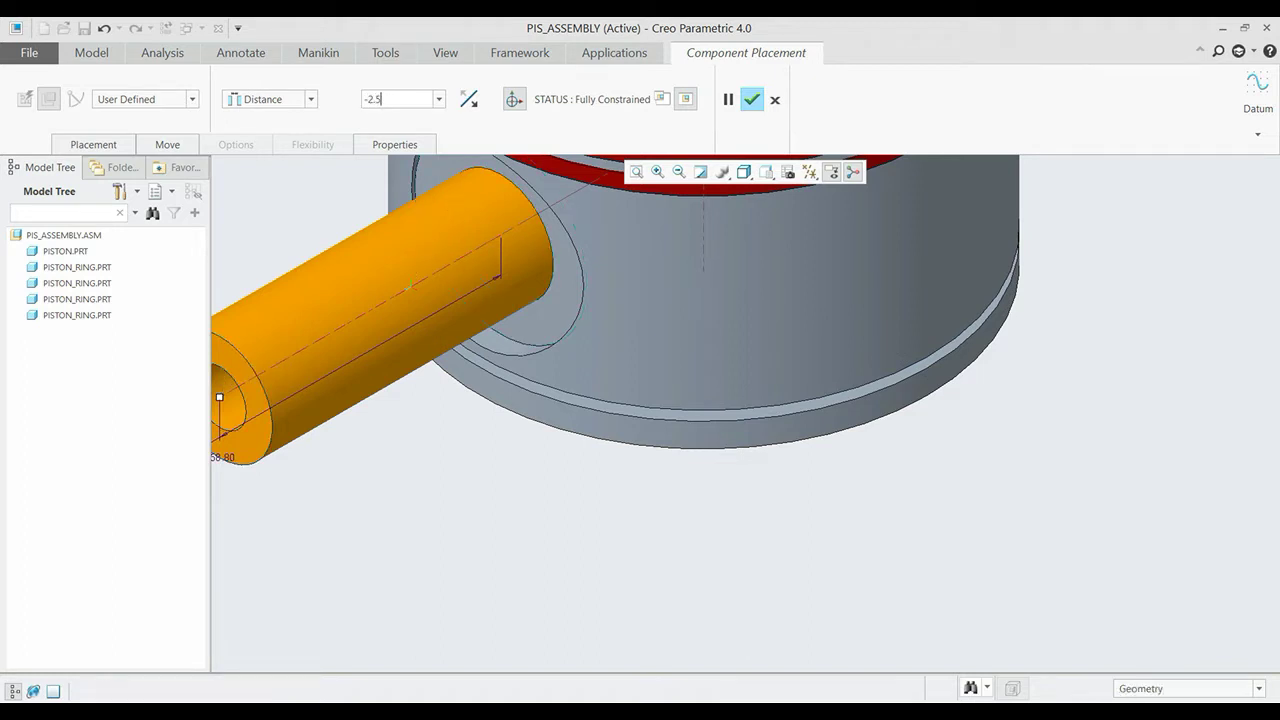
key(Return)
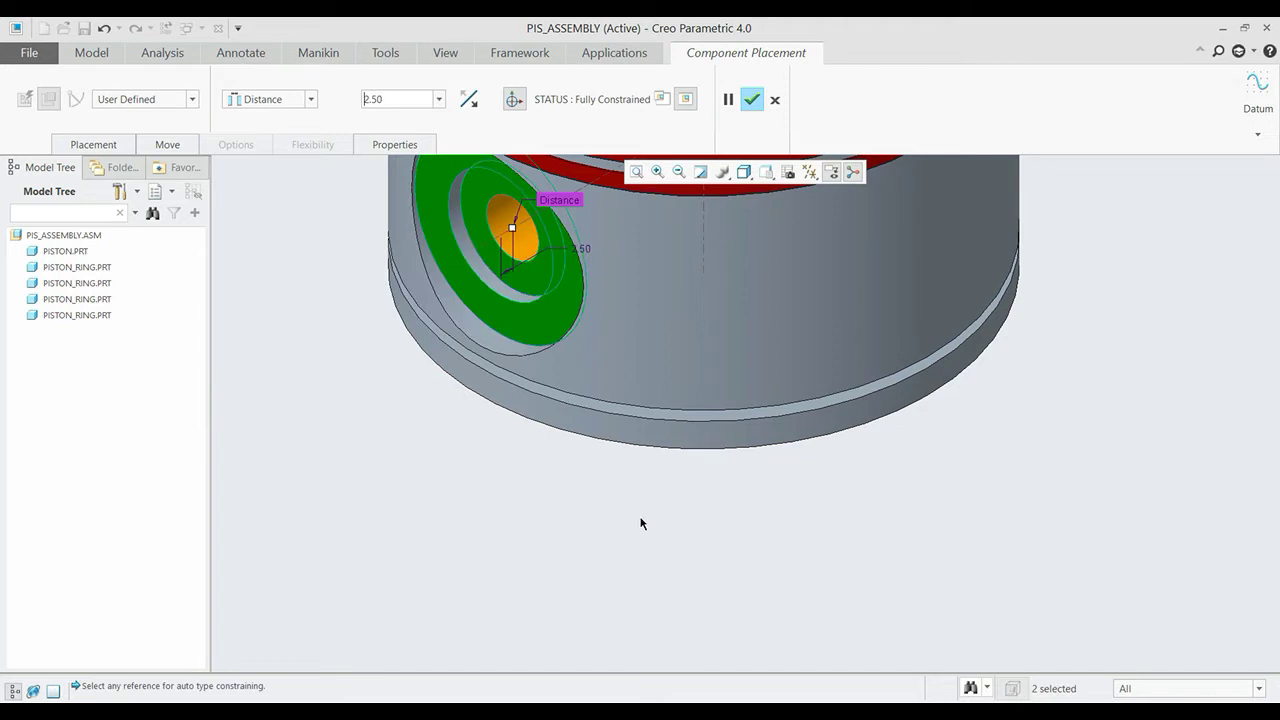
click(751, 99)
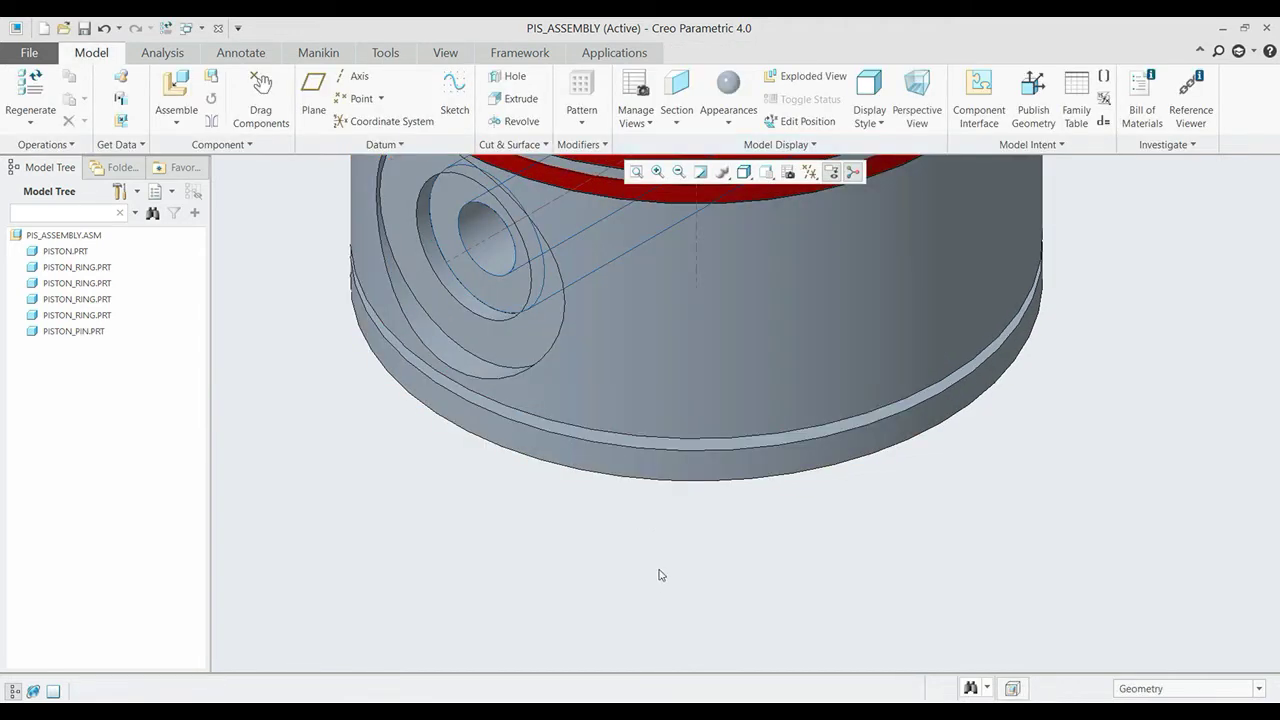
Apply the dark red appearance to PISTON_PIN.PRT.
scroll(631, 641, up, 3)
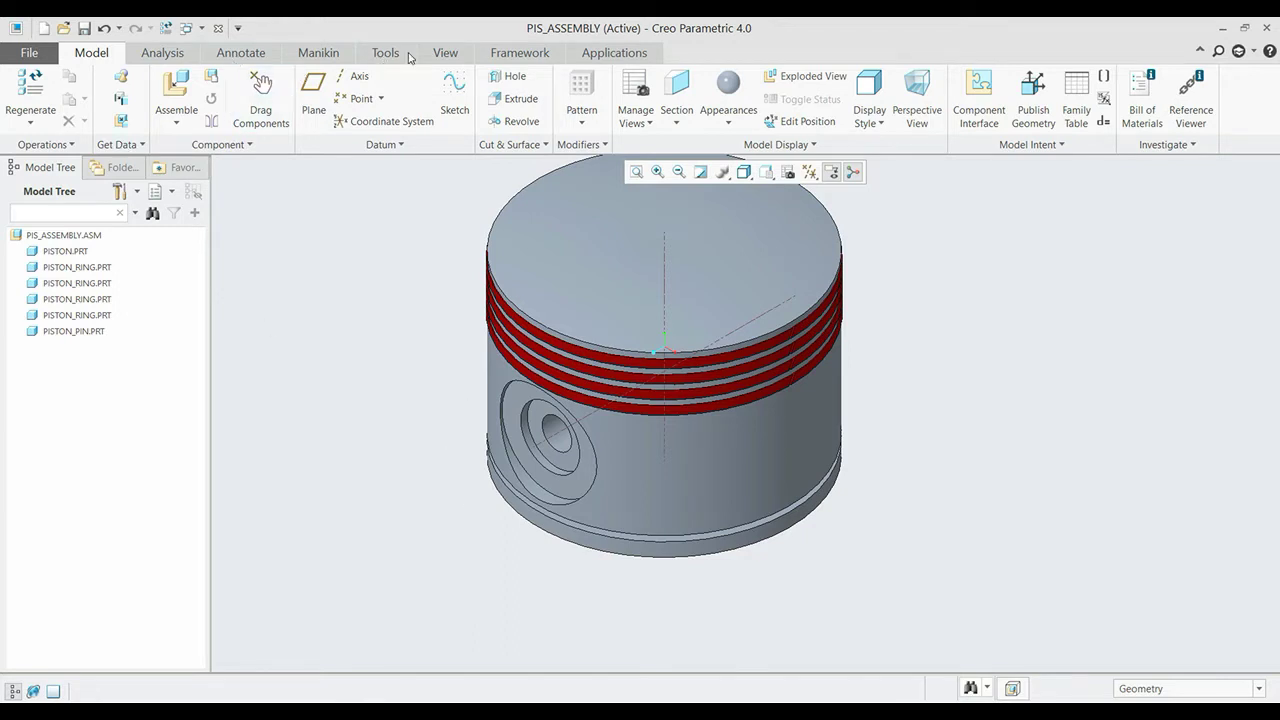
click(445, 53)
click(171, 112)
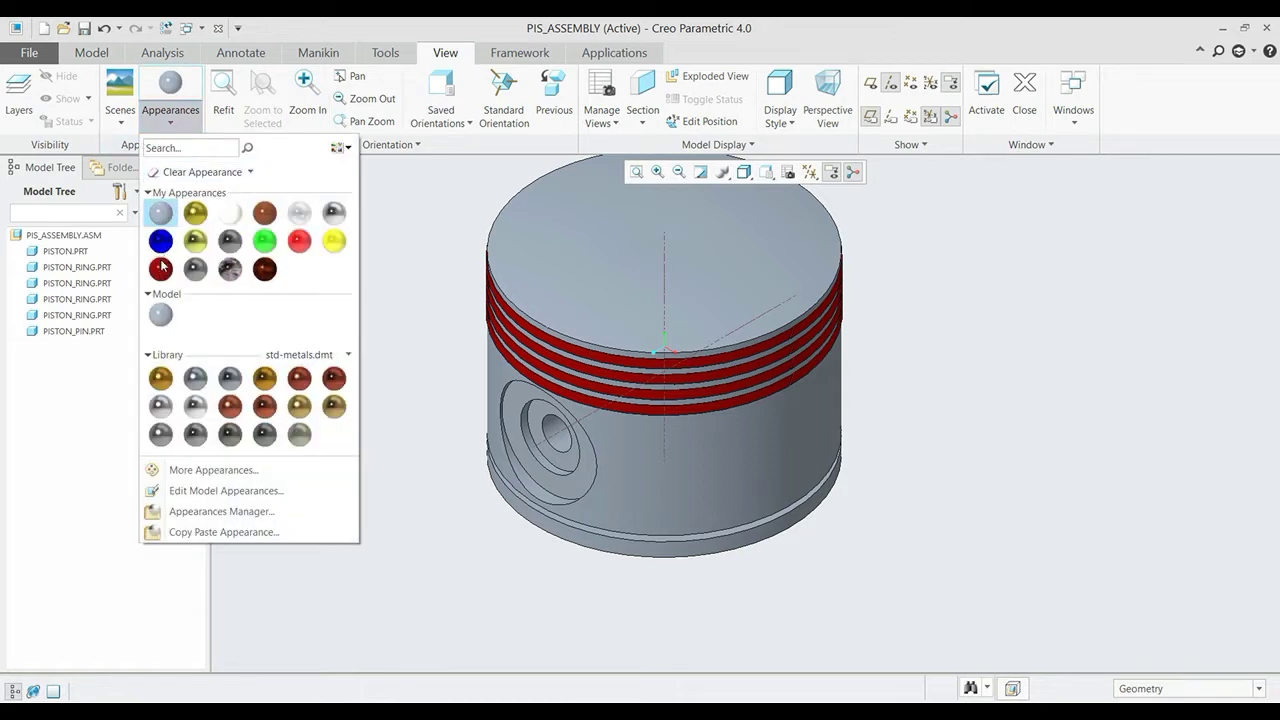
click(161, 269)
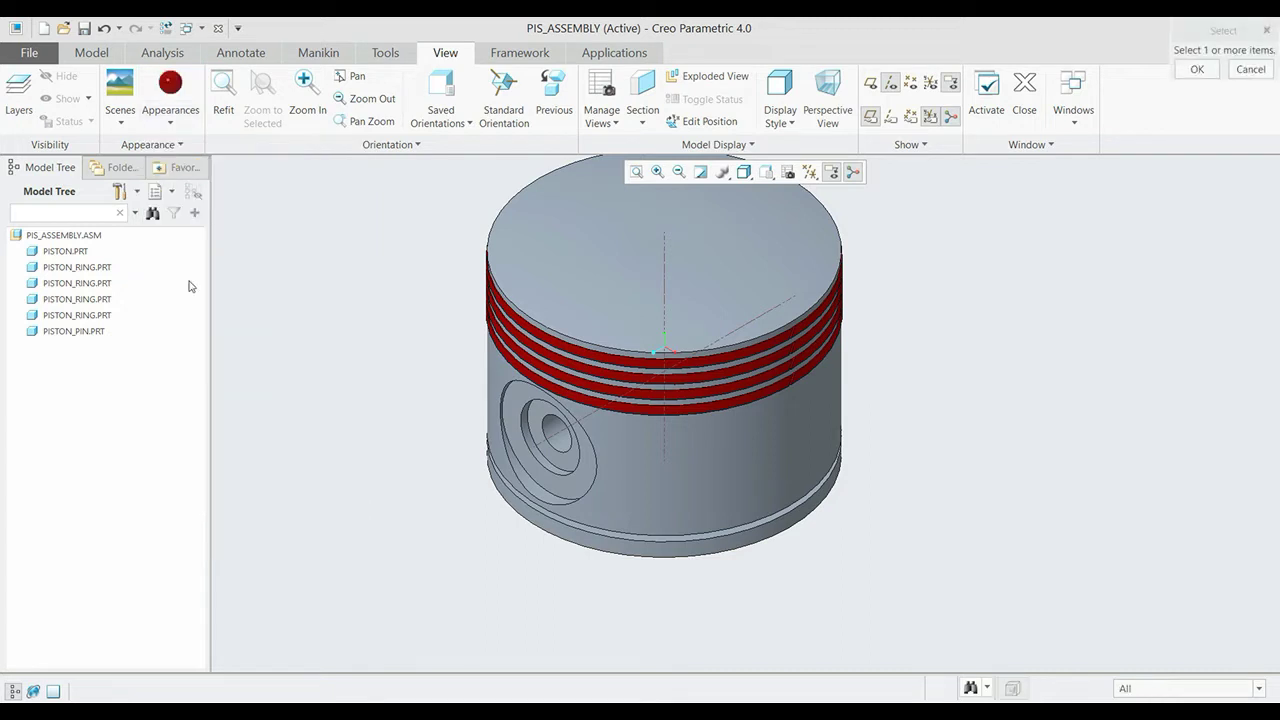
click(80, 331)
click(1197, 69)
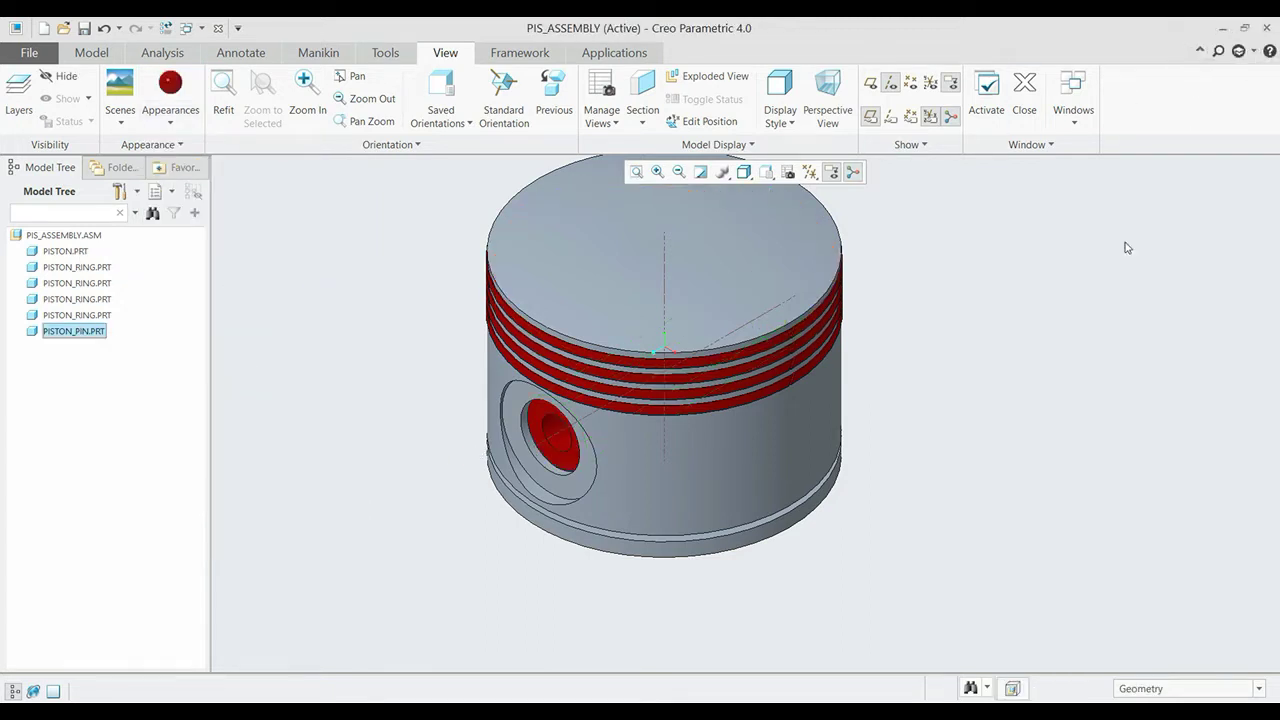
Apply the yellow appearance to the PISTON.PRT body.
click(158, 120)
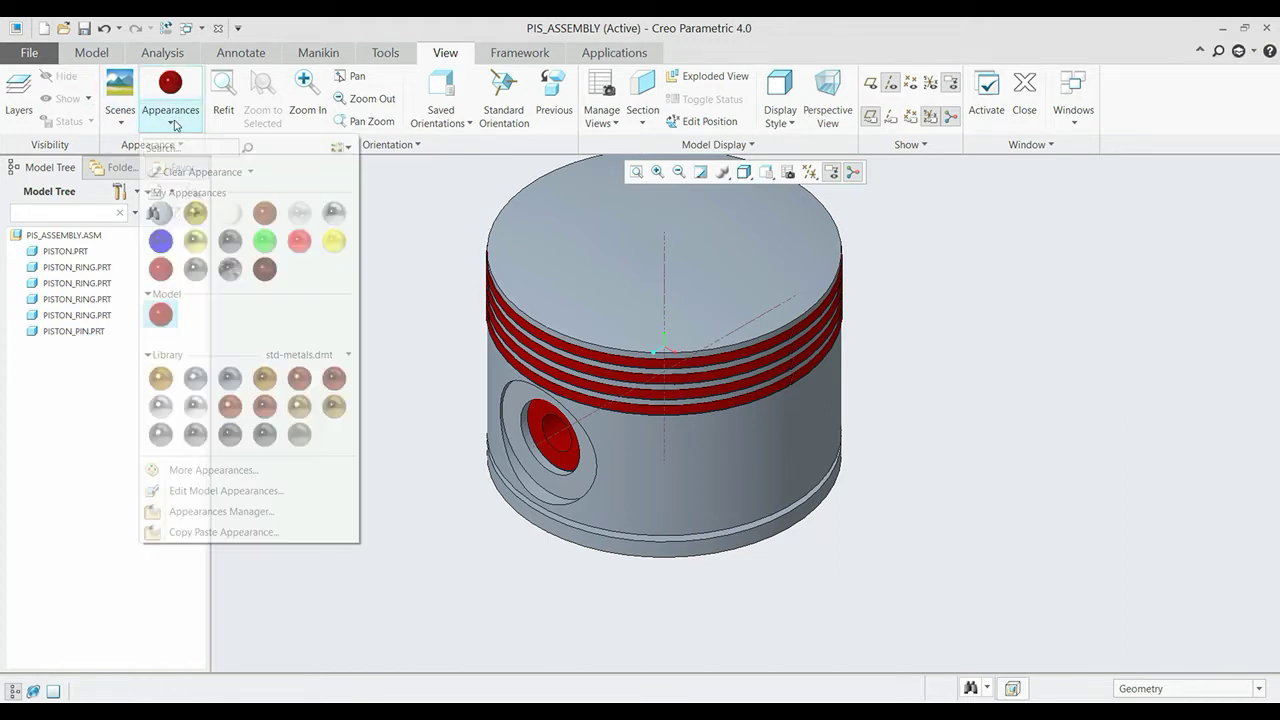
click(335, 241)
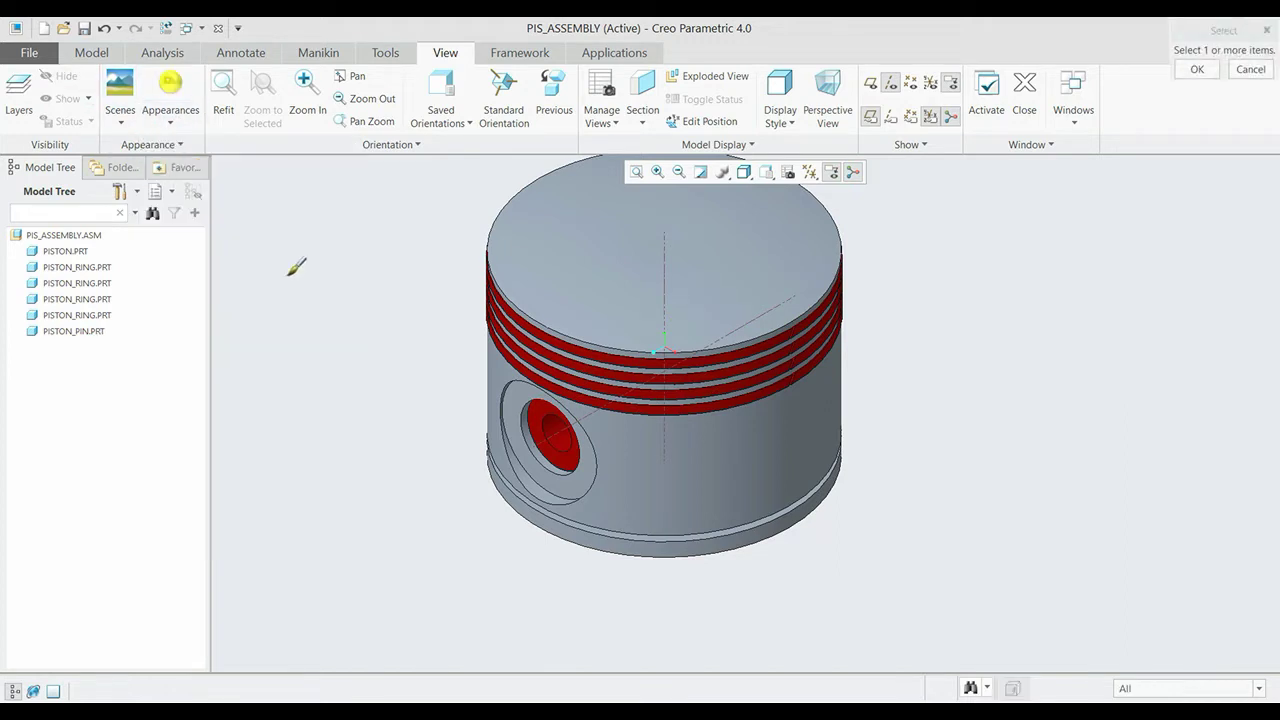
click(78, 253)
click(1210, 75)
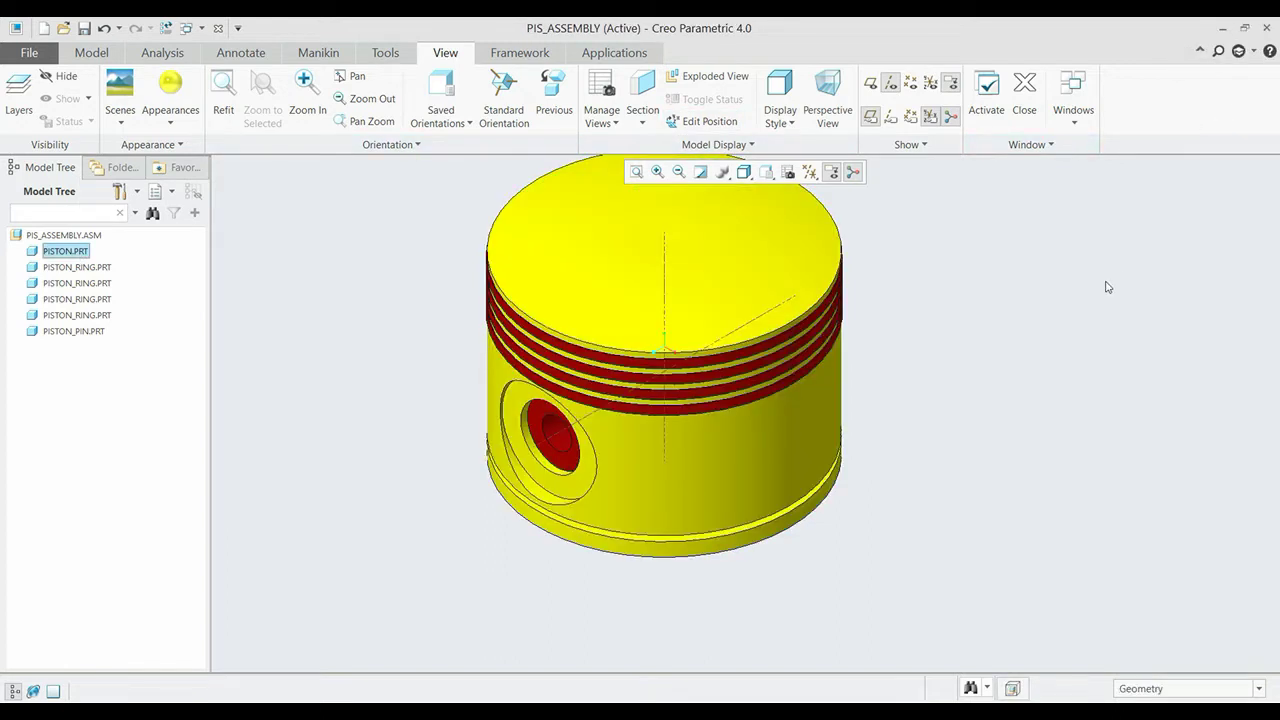
click(170, 100)
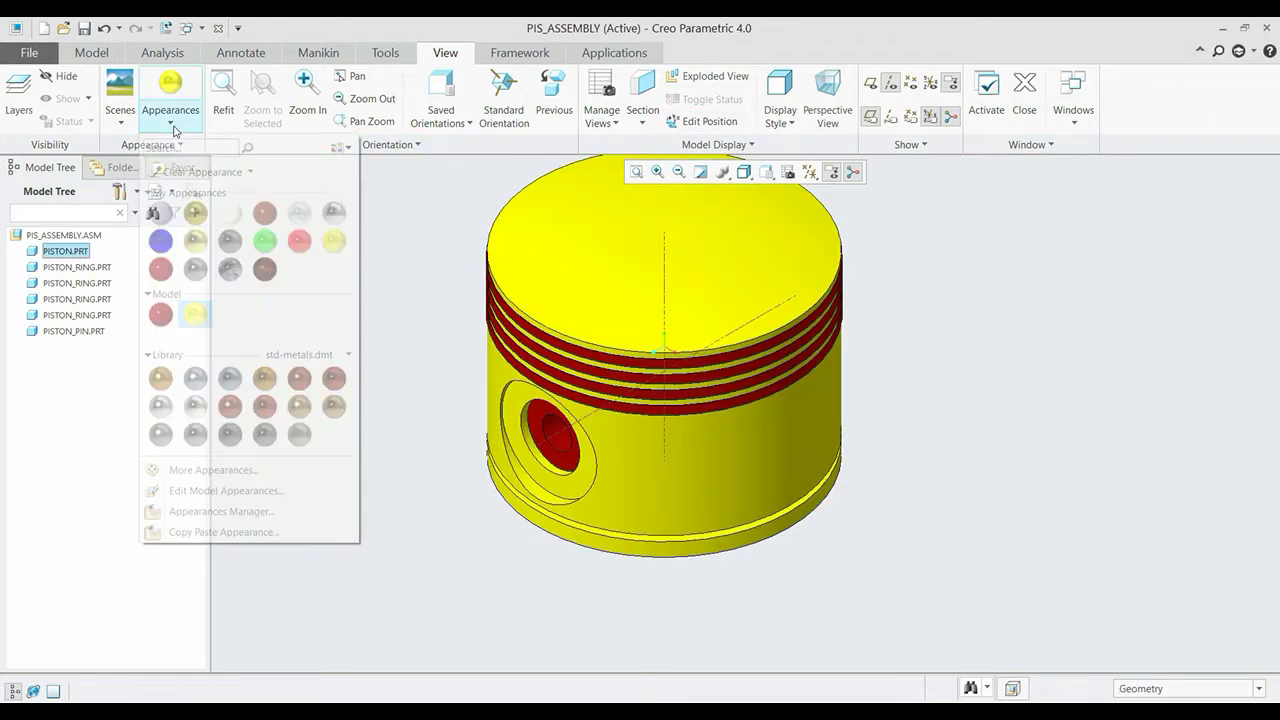
Edit the yellow appearance to glossiness 0.52 and reflectivity about 0.43.
right_click(196, 314)
click(236, 328)
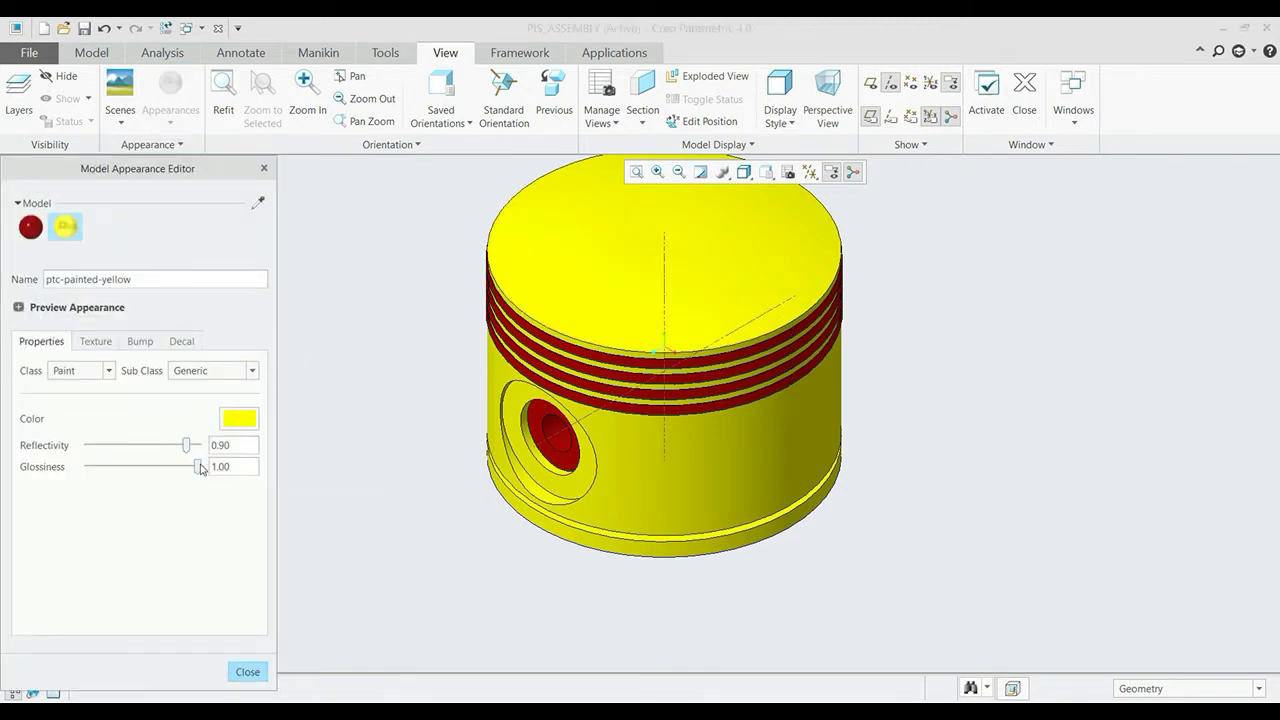
mouse_move(200, 468)
mouse_down()
mouse_move(145, 467)
mouse_move(157, 446)
mouse_up()
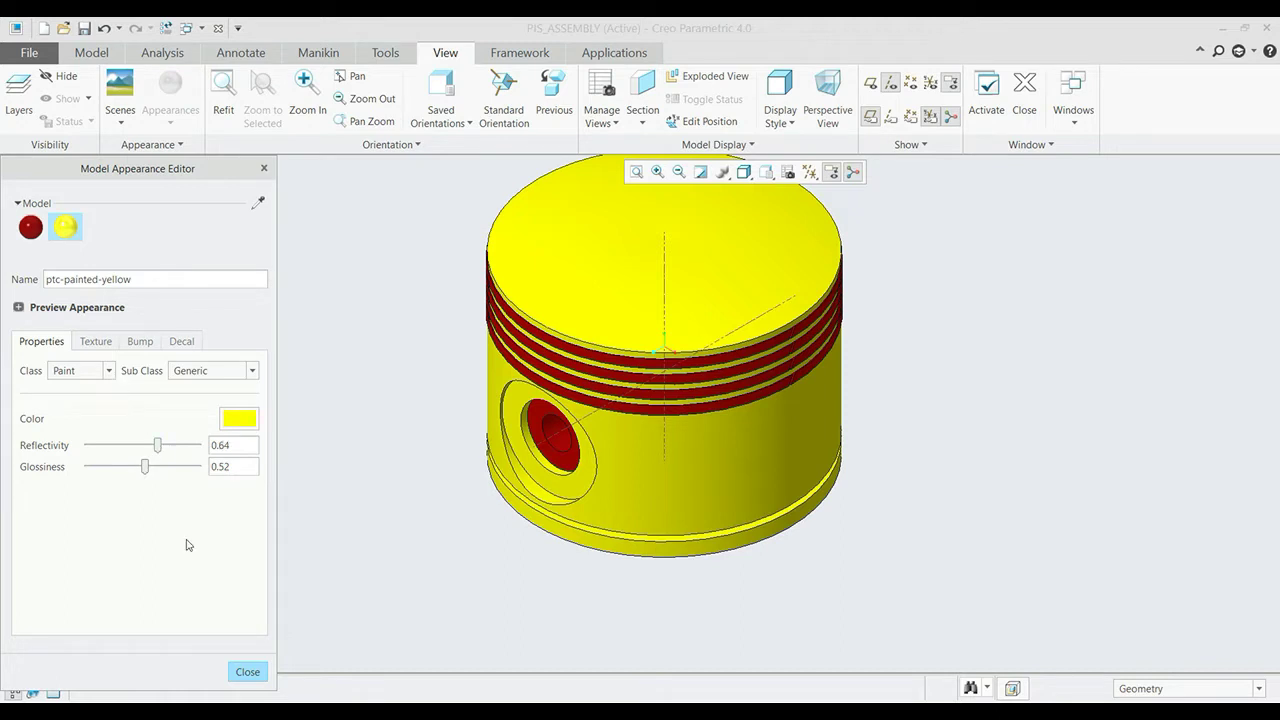
mouse_move(157, 446)
mouse_down()
mouse_move(108, 446)
mouse_move(135, 446)
mouse_up()
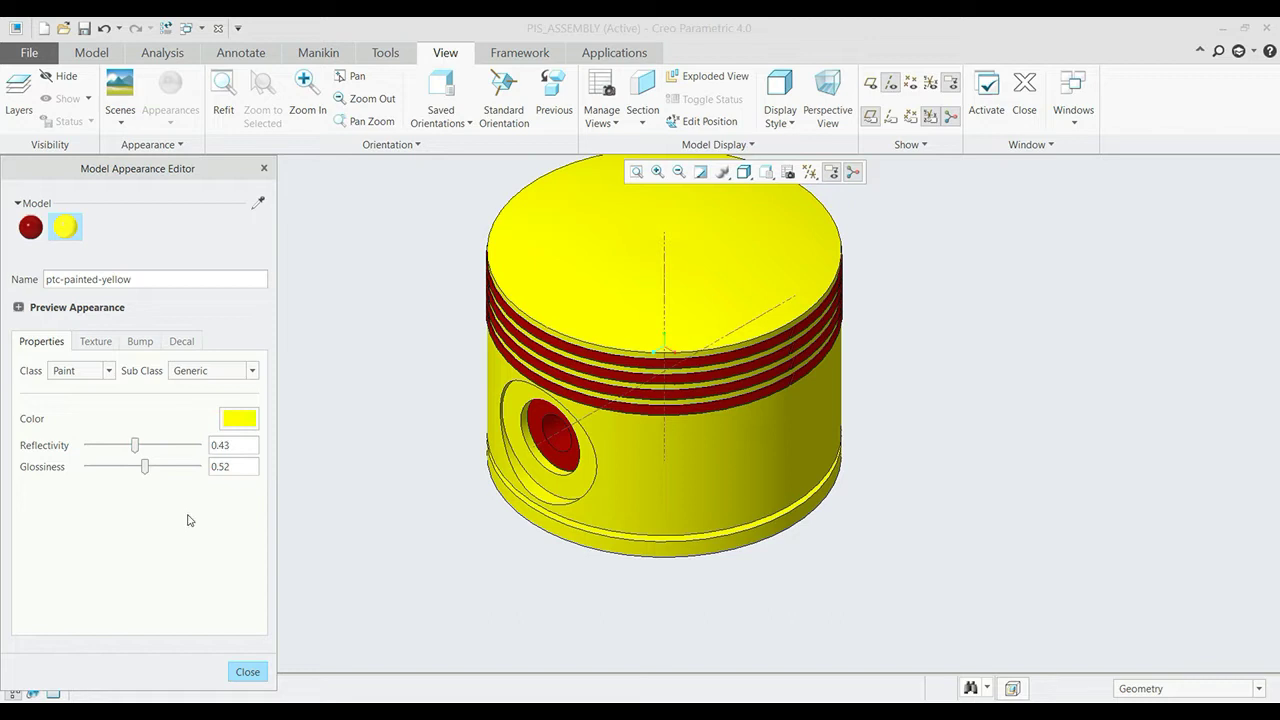
click(247, 671)
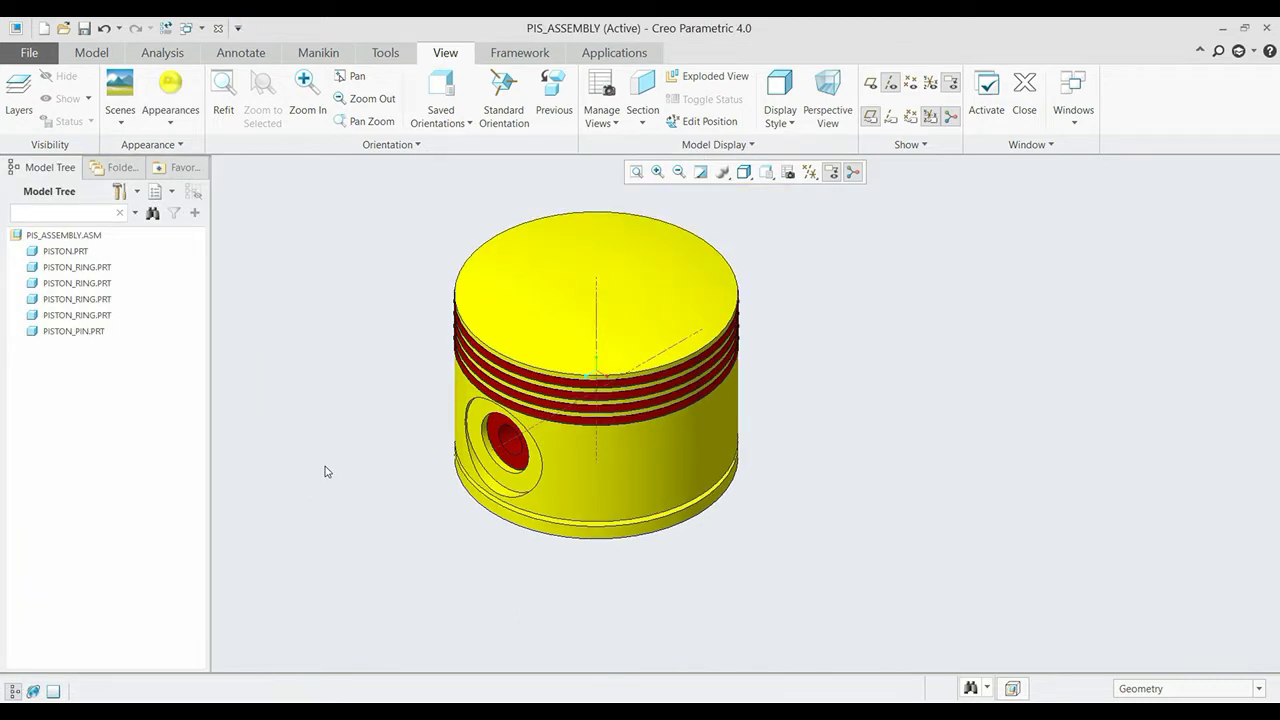
click(92, 52)
Bring in piston_pin_plug.prt and make its top face Coincident with the piston's pin hole.
click(176, 88)
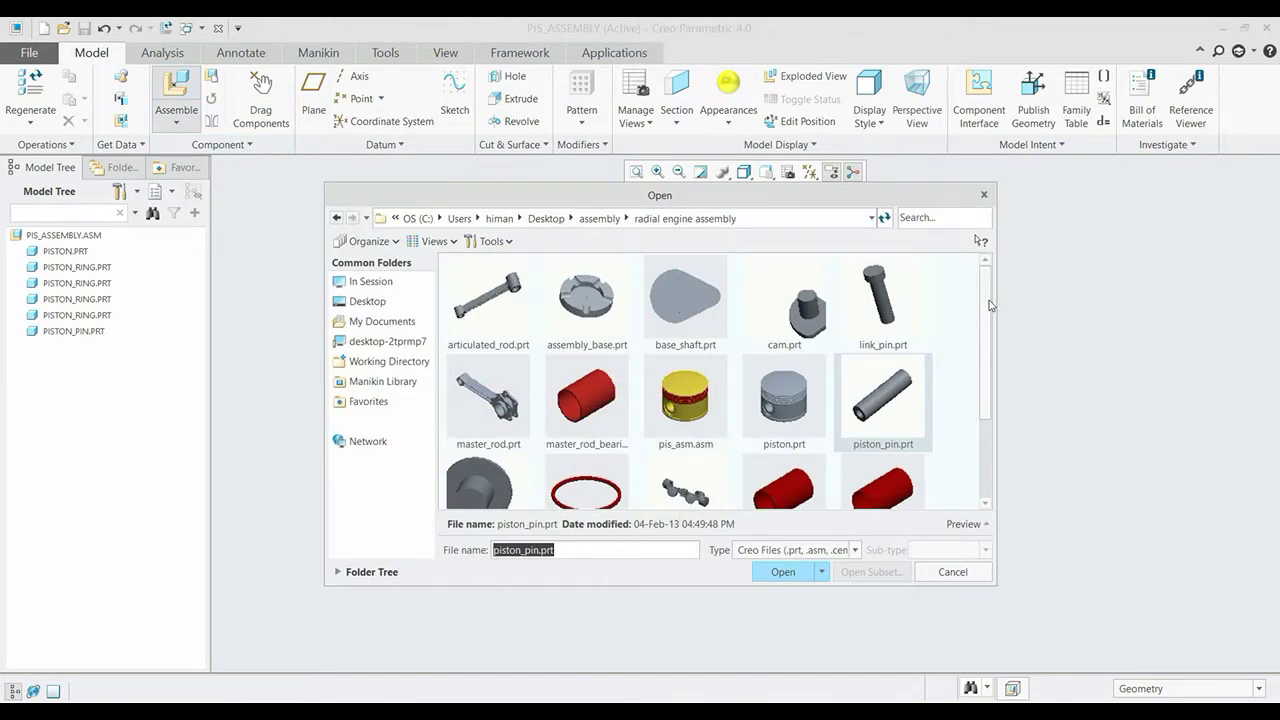
drag(990, 305, 990, 382)
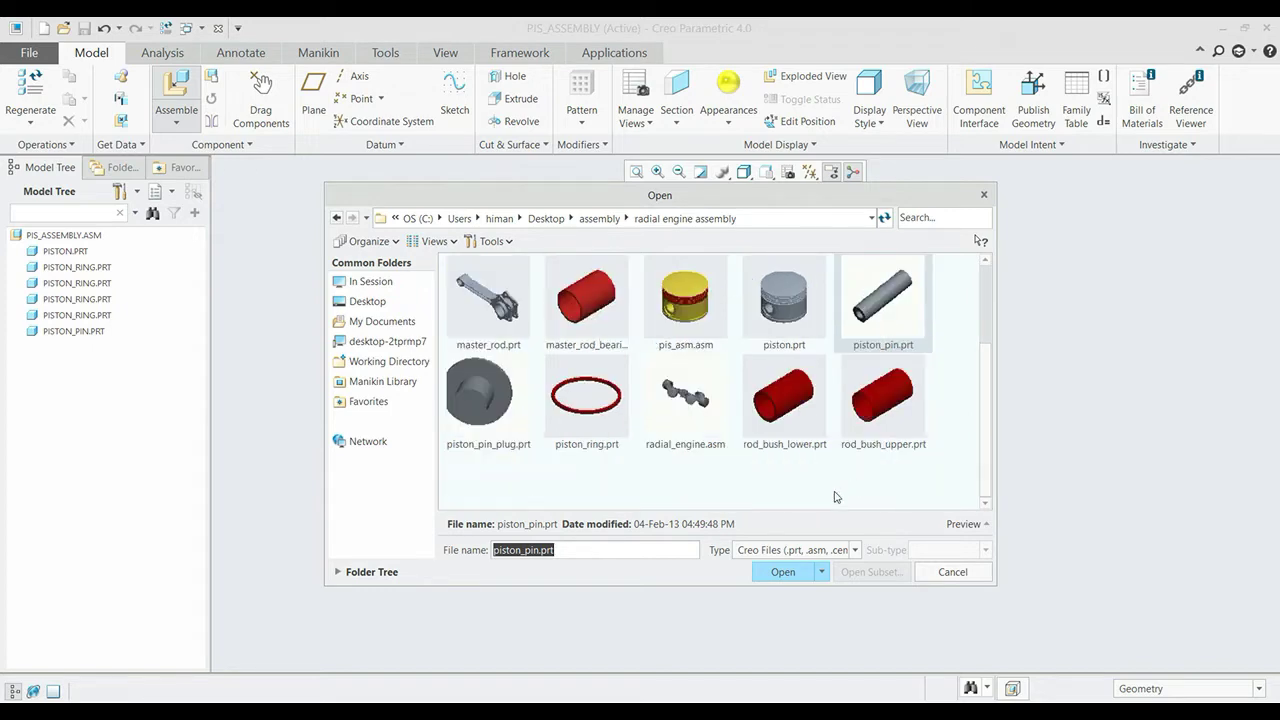
click(478, 412)
click(772, 572)
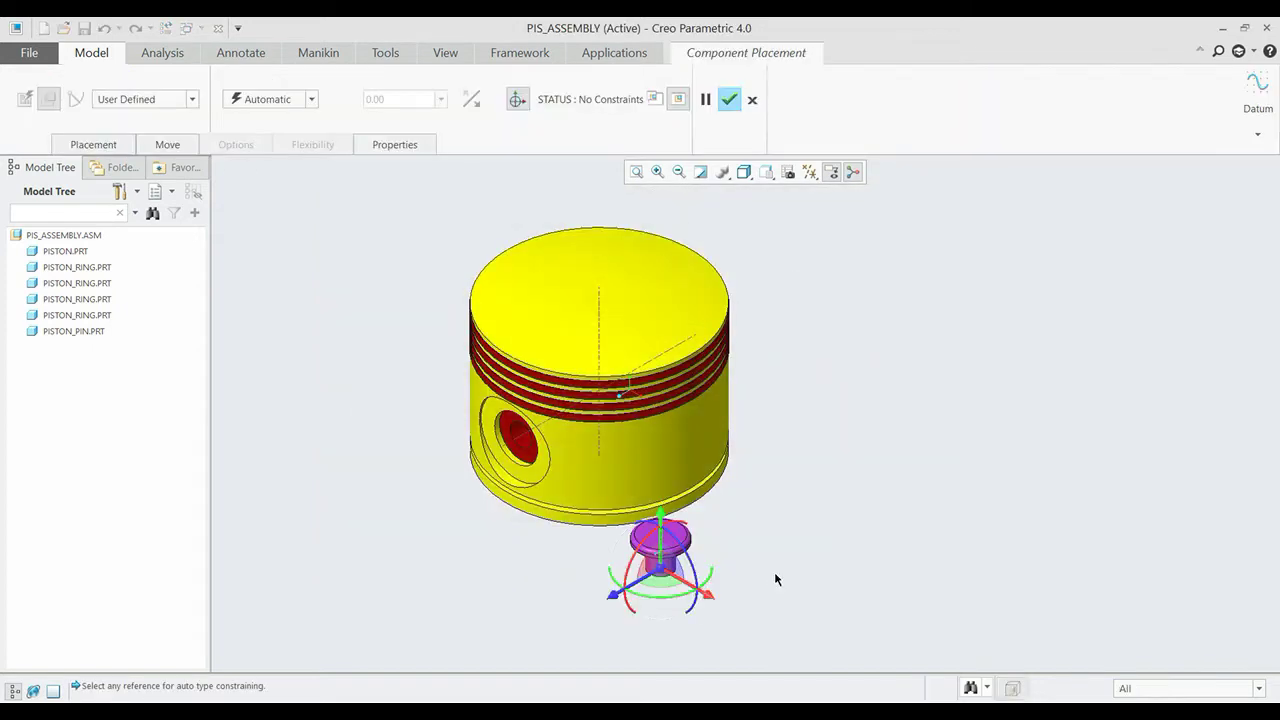
scroll(666, 590, up, 3)
scroll(668, 575, up, 3)
scroll(664, 525, up, 3)
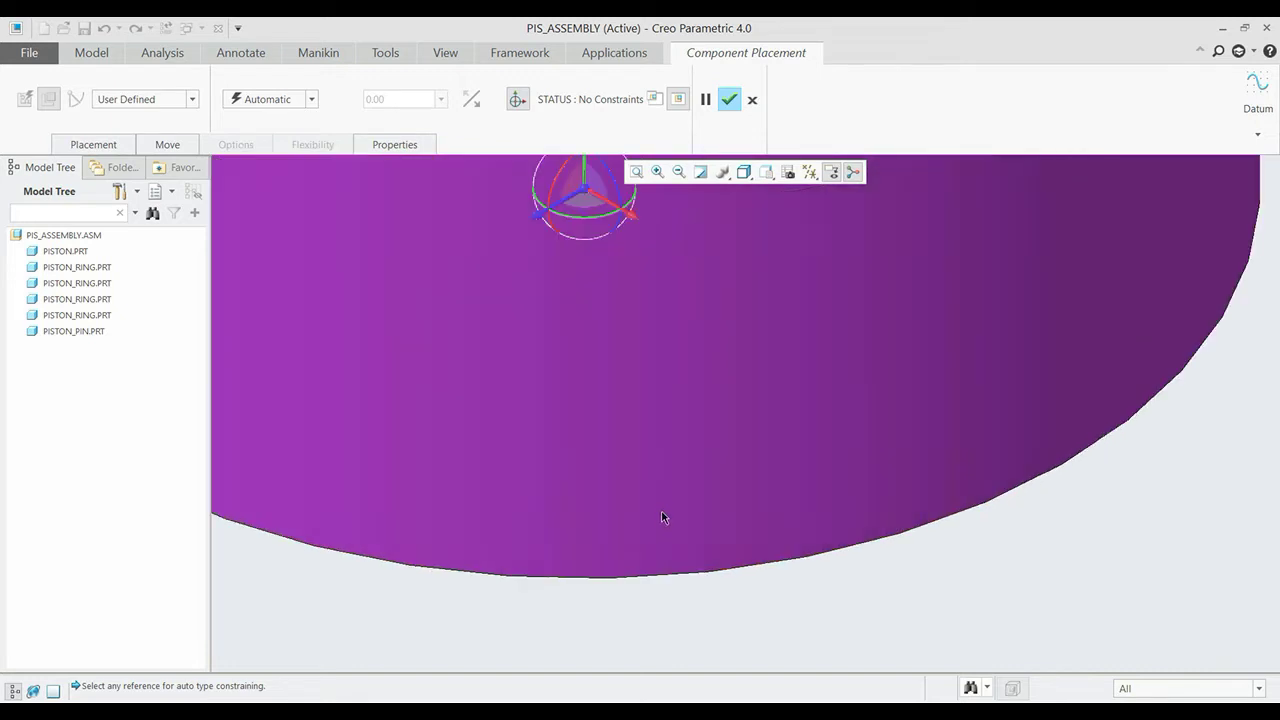
scroll(662, 517, down, 2)
scroll(649, 540, down, 3)
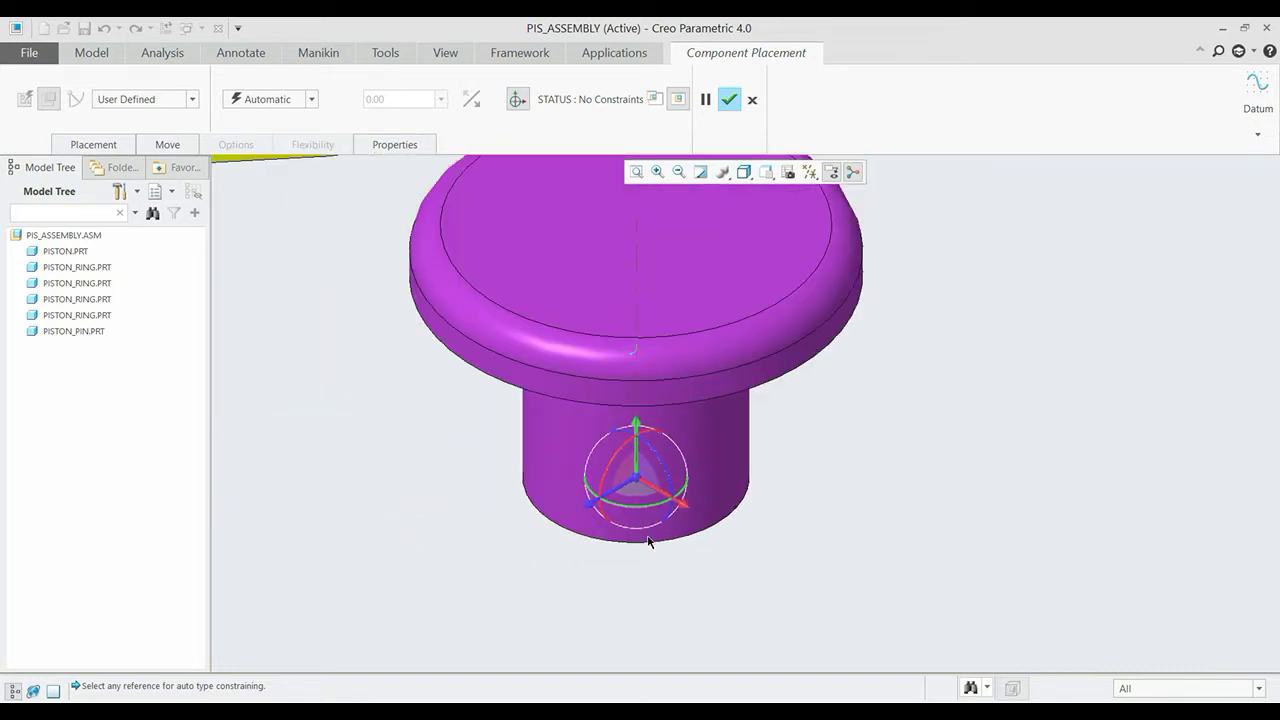
click(638, 264)
scroll(638, 264, down, 3)
scroll(600, 250, down, 2)
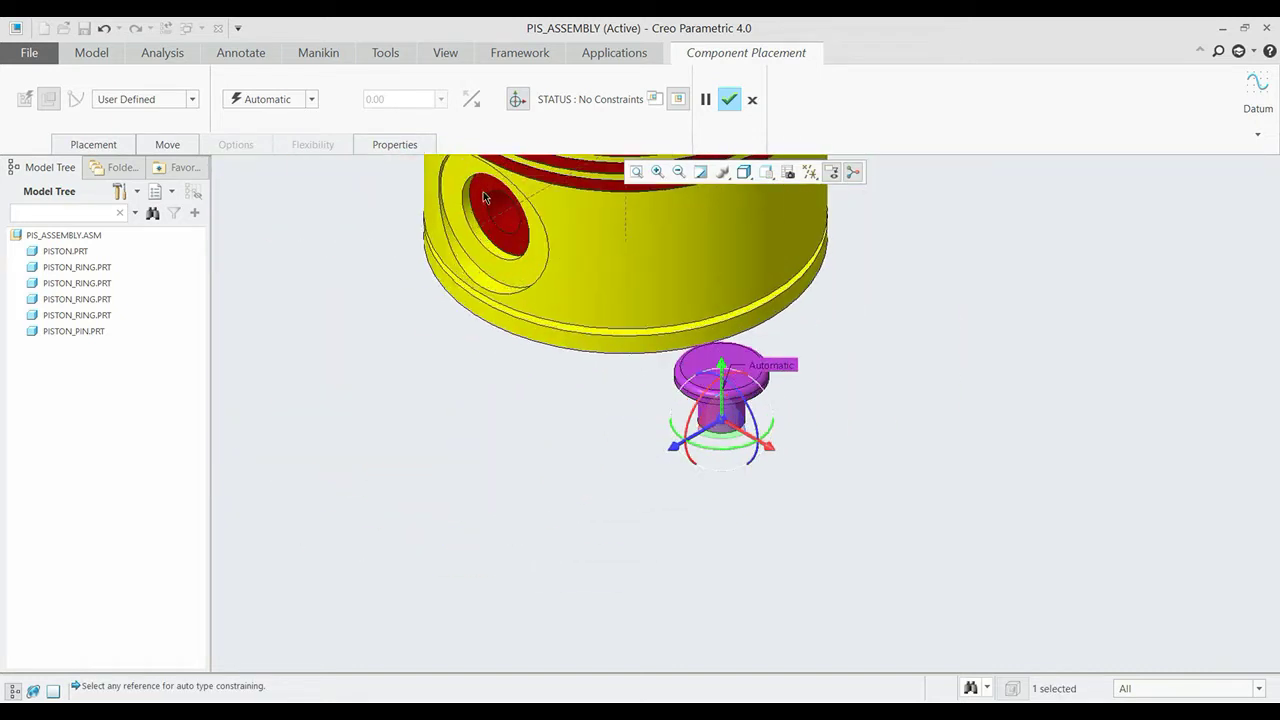
click(496, 223)
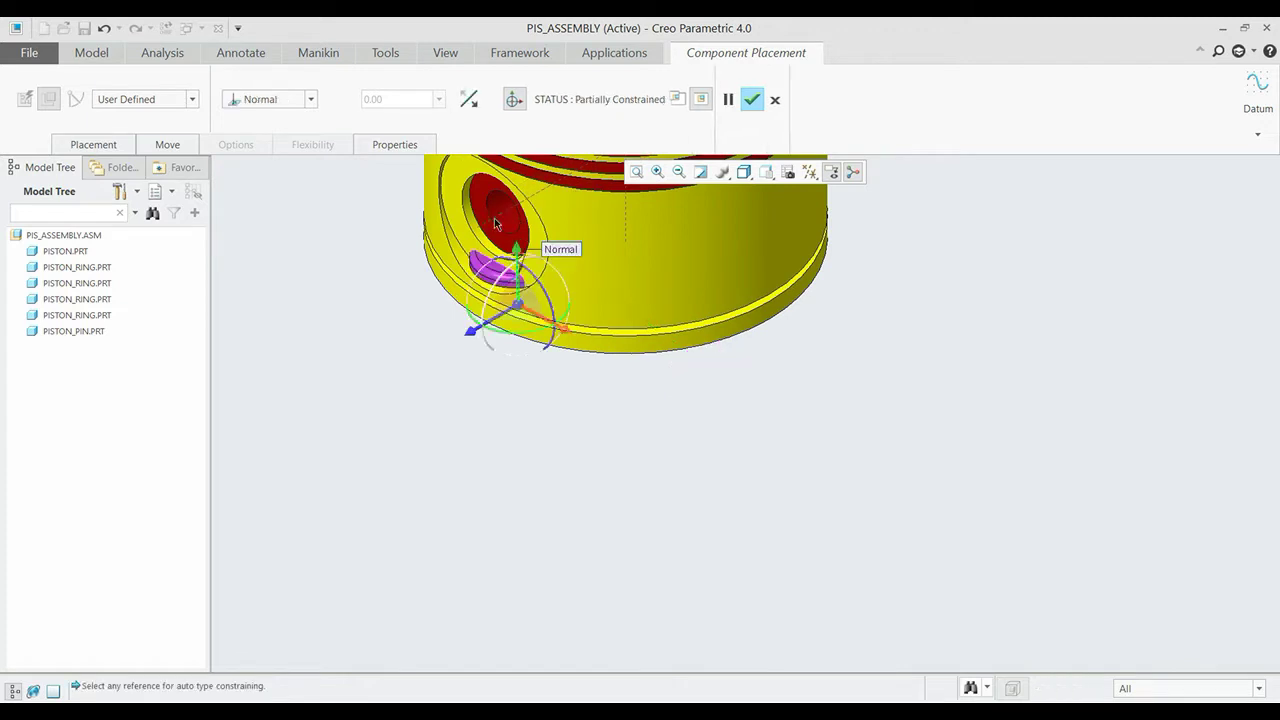
click(311, 99)
click(262, 160)
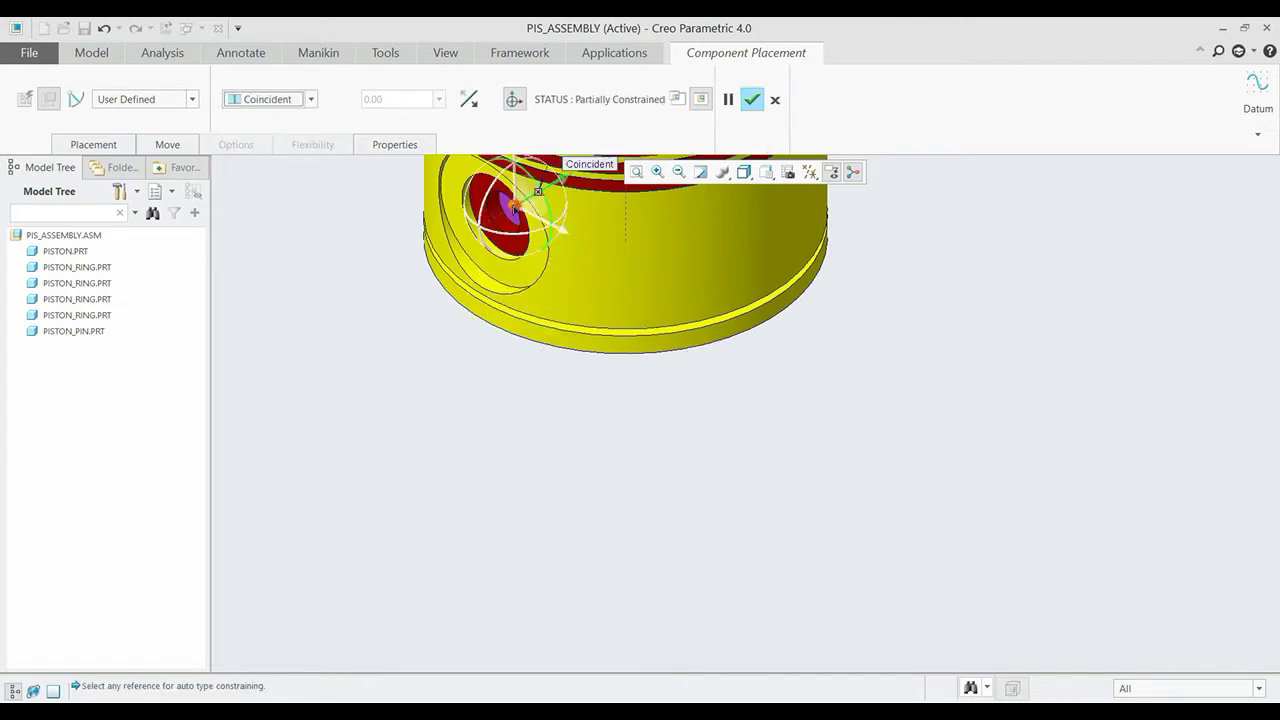
Constrain a plug surface Coincident with the hole surface, flip it flush, and accept.
drag(513, 205, 269, 318)
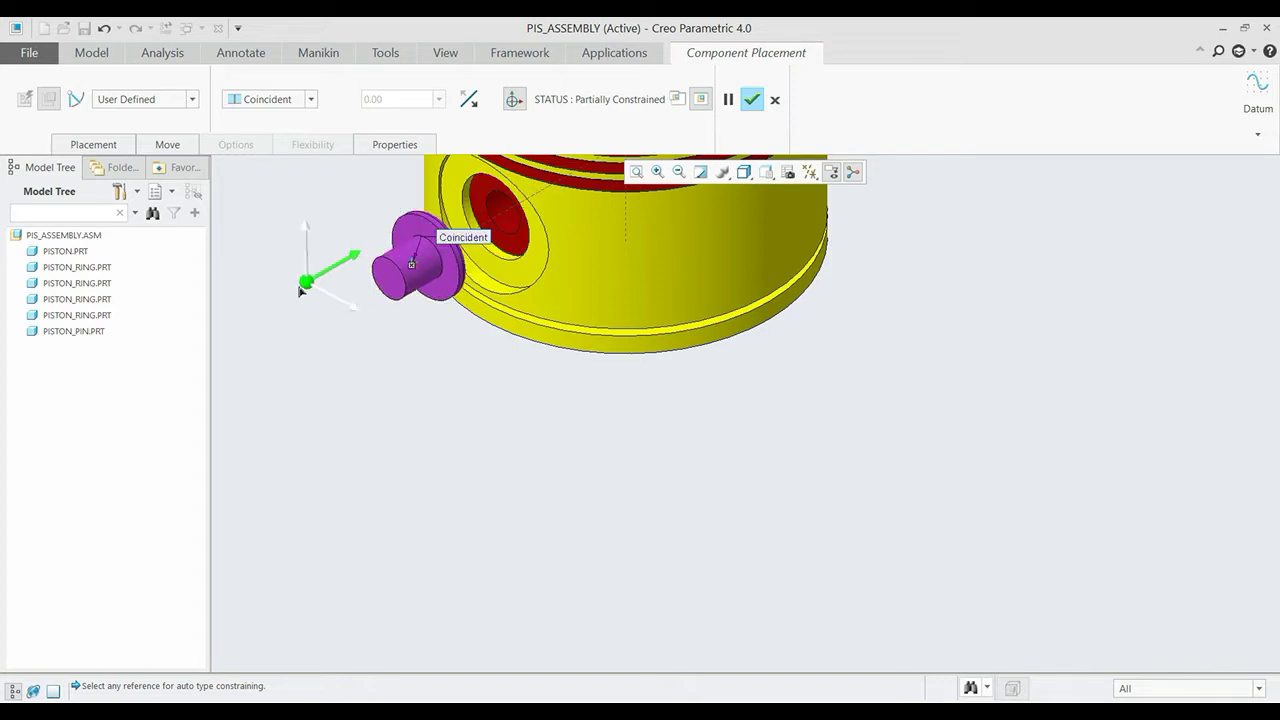
scroll(432, 316, up, 3)
click(432, 300)
scroll(432, 300, down, 3)
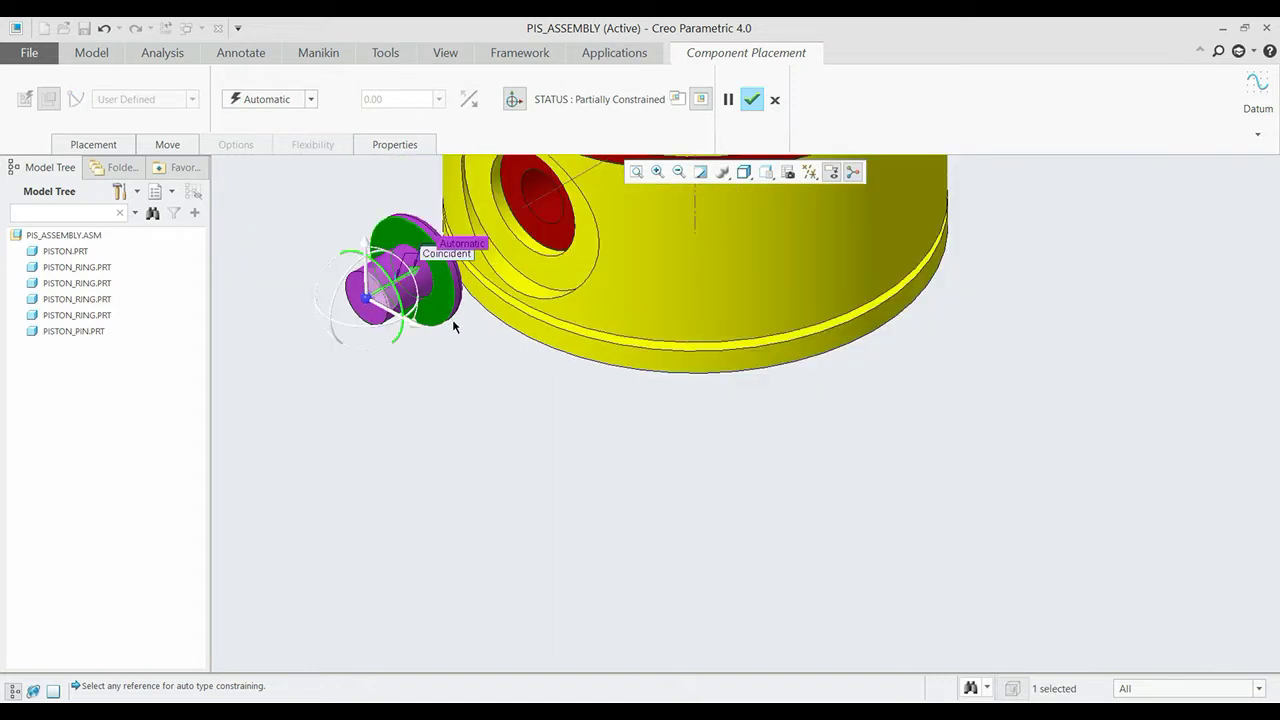
click(537, 256)
click(311, 104)
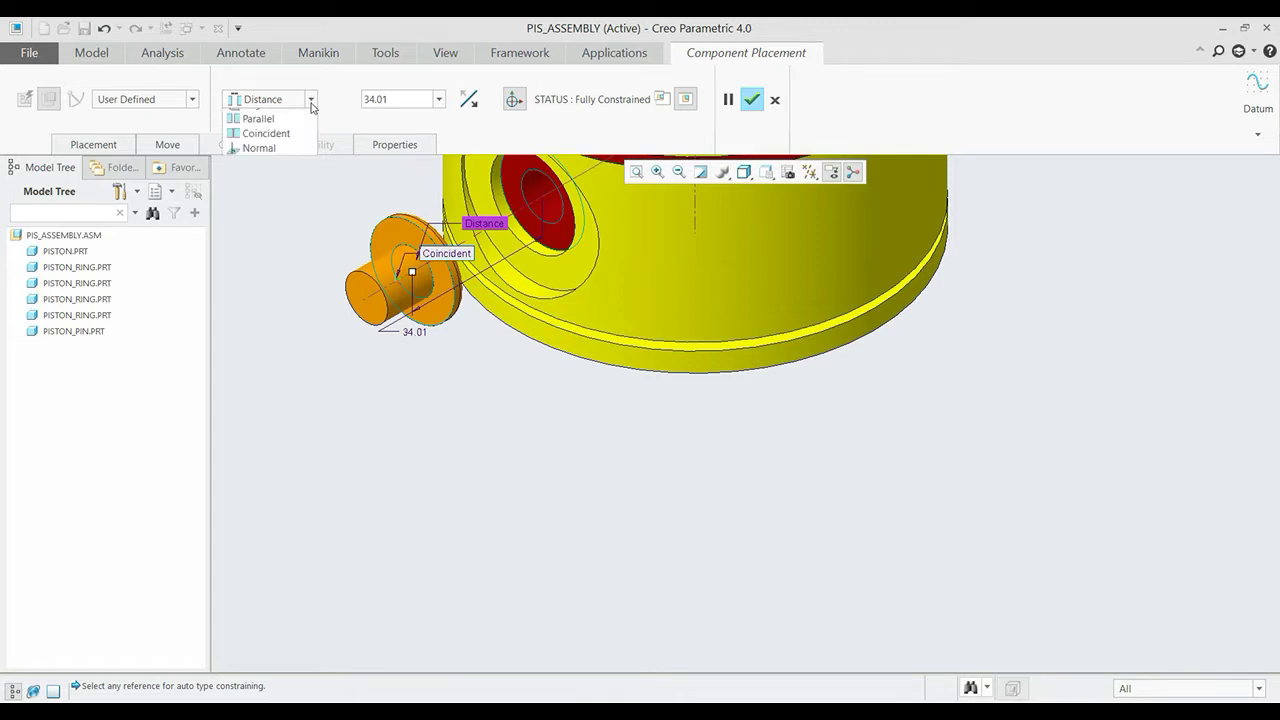
click(284, 160)
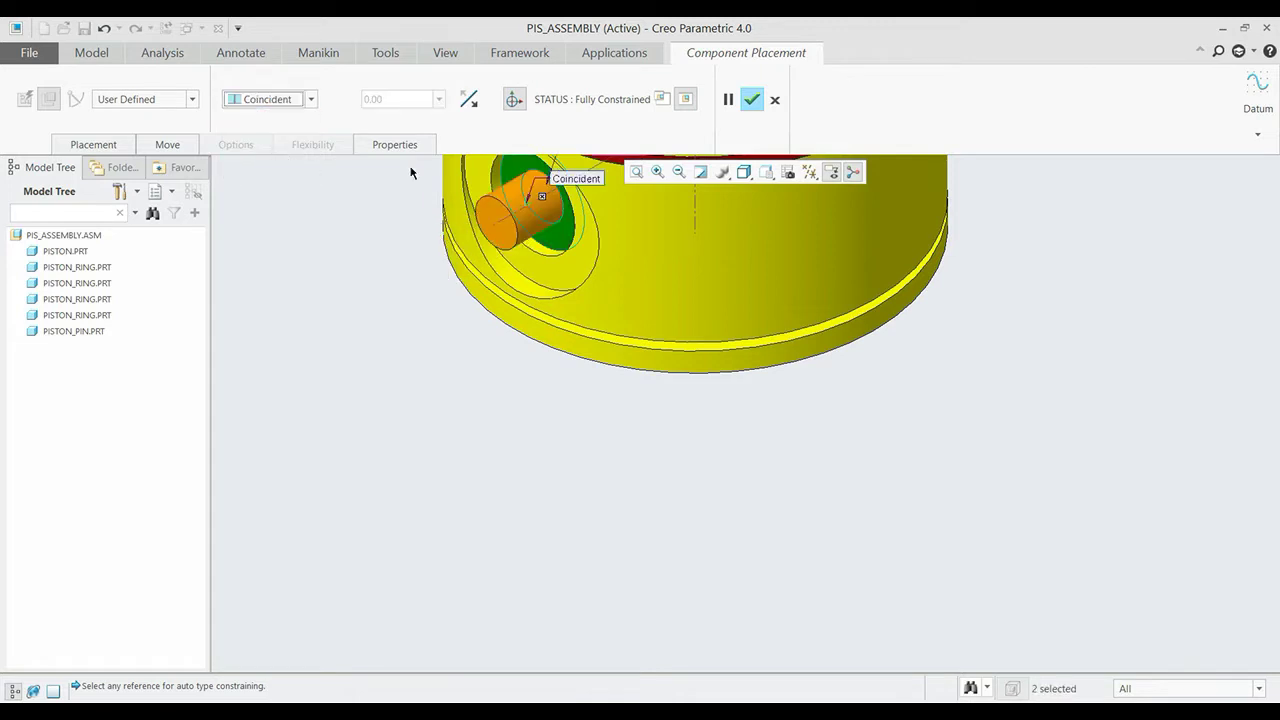
click(470, 100)
scroll(566, 465, down, 3)
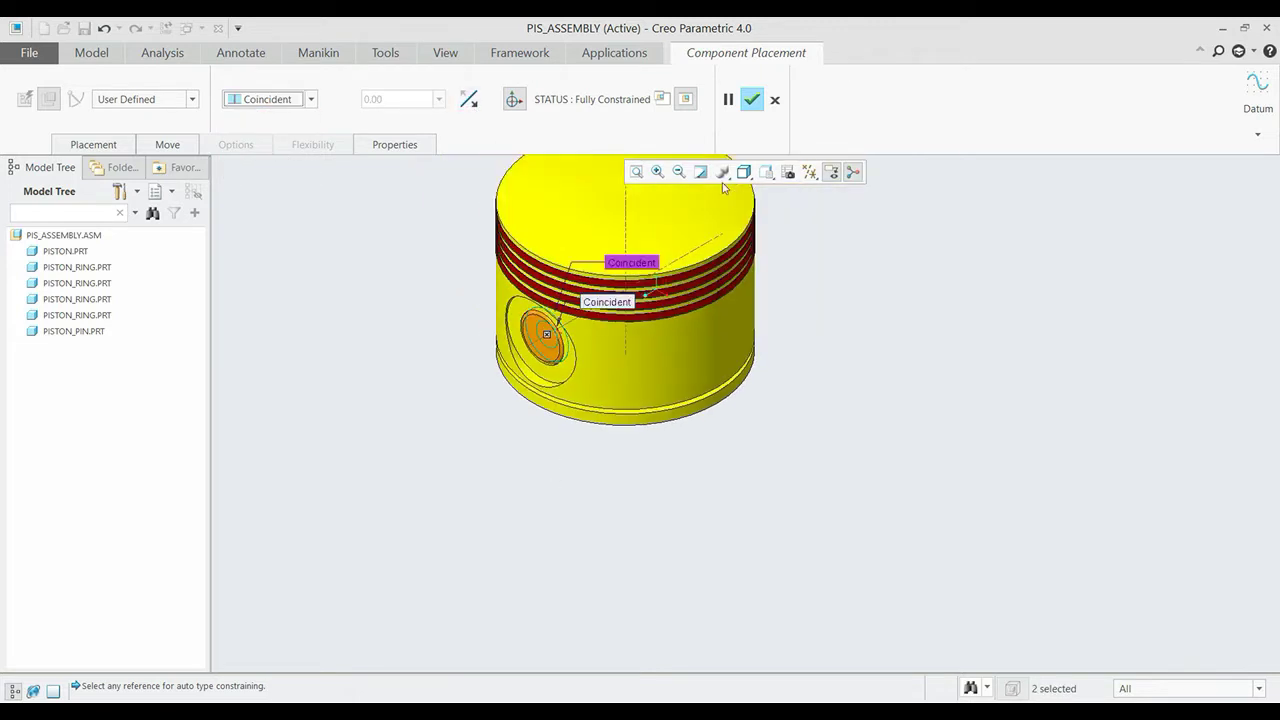
click(751, 100)
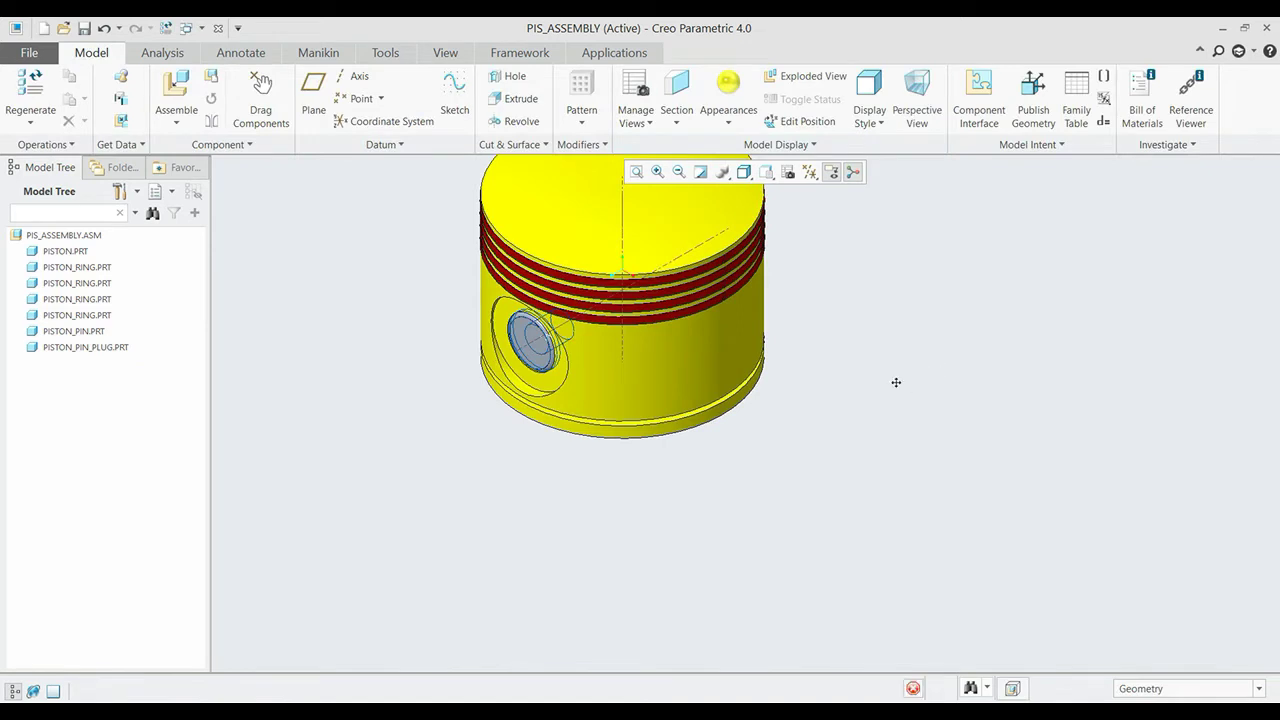
Repeat the piston pin plug into the opposite pin hole of the piston.
middle_drag(897, 379, 629, 463)
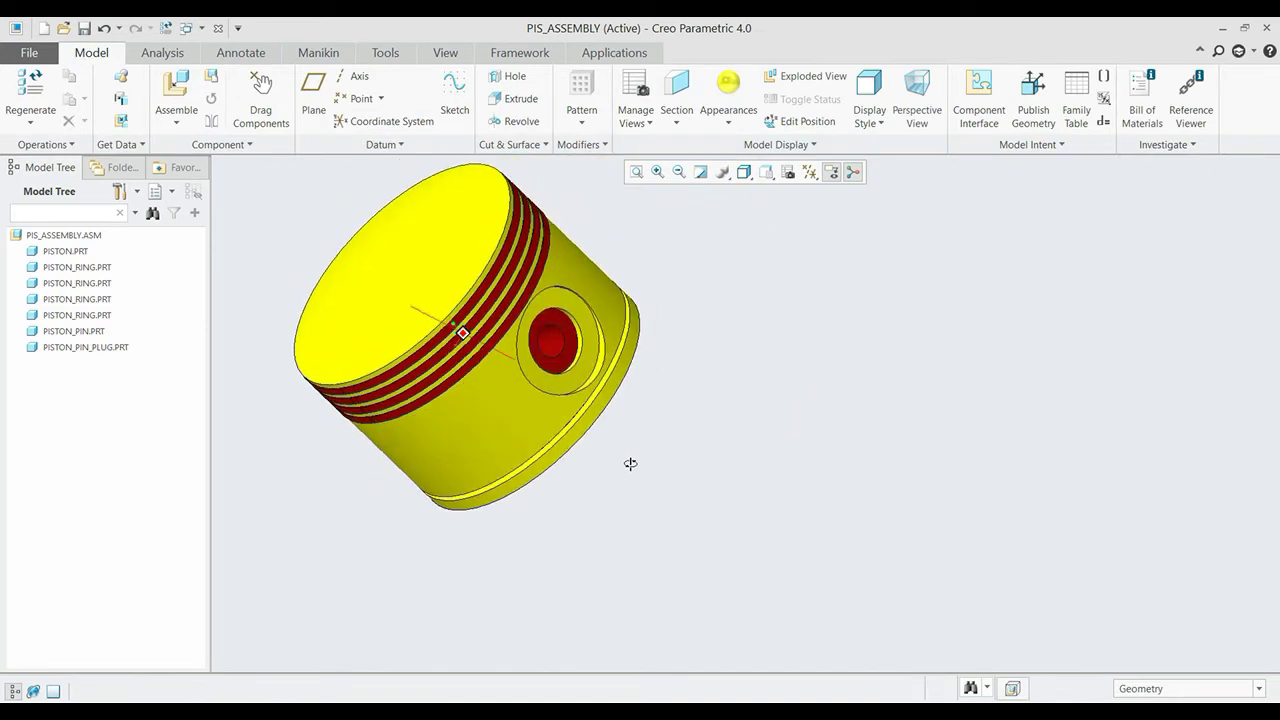
click(88, 350)
right_click(90, 350)
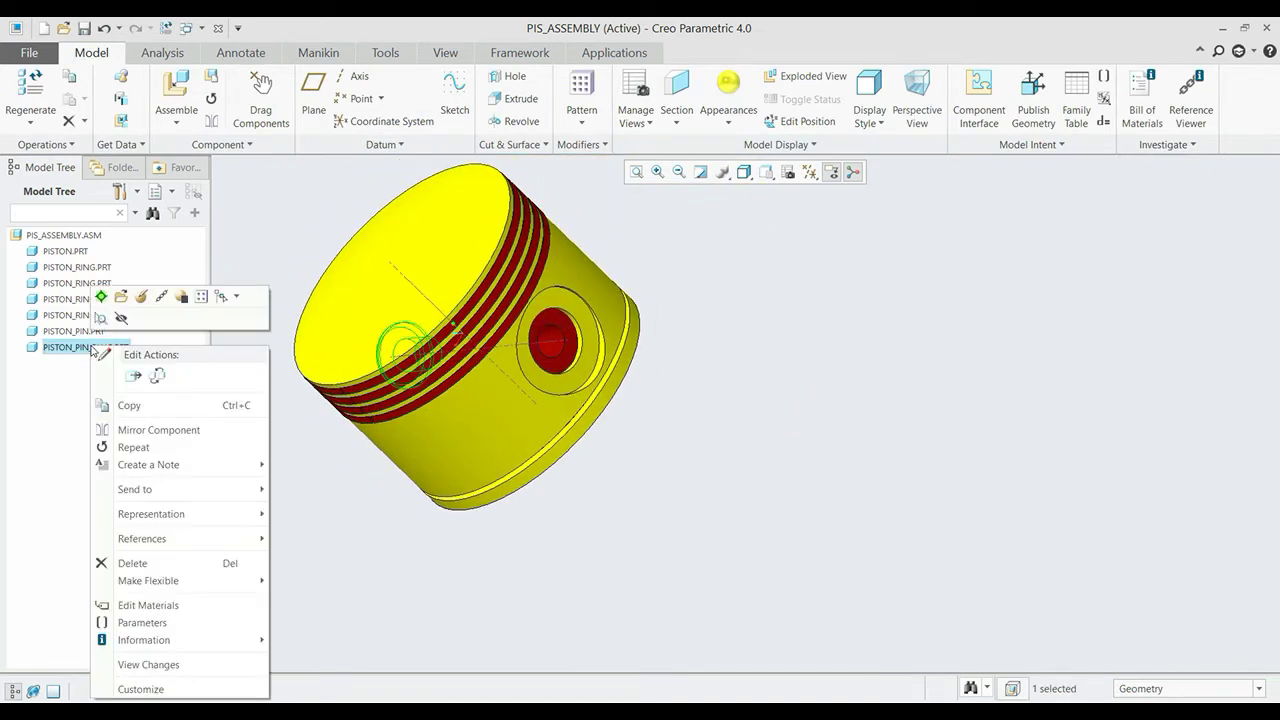
click(145, 447)
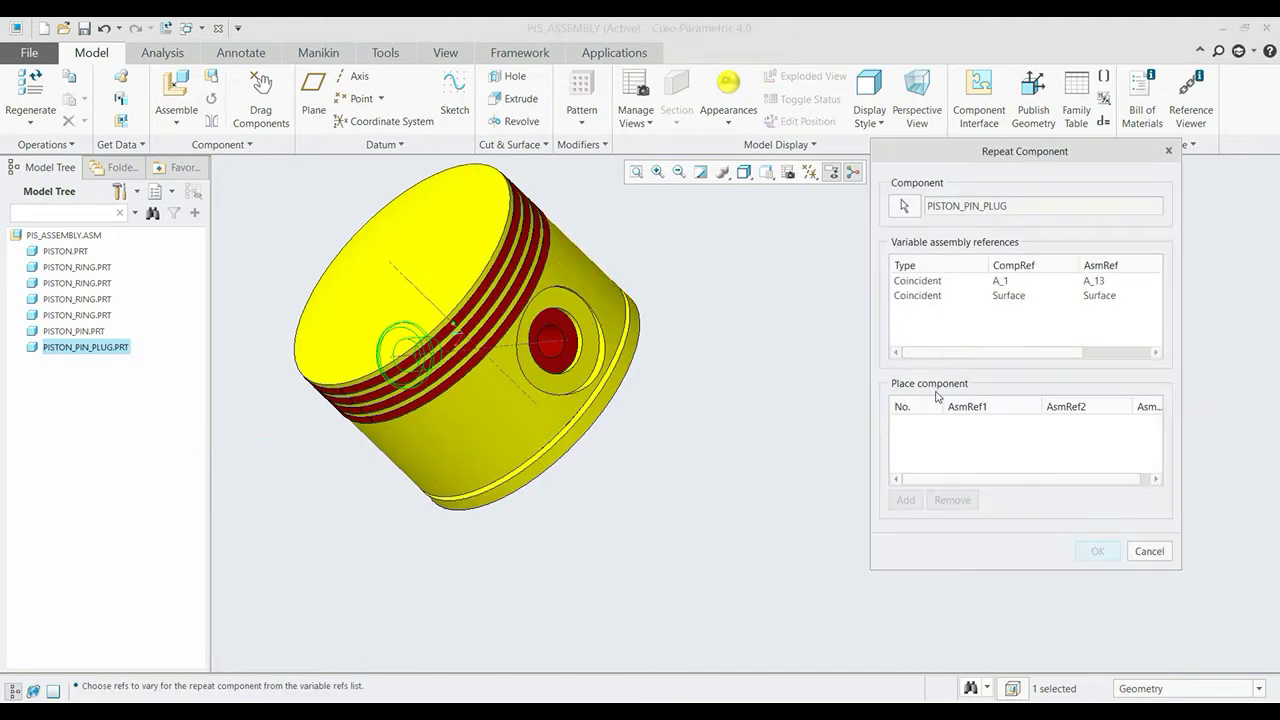
click(933, 282)
ctrl+click(925, 296)
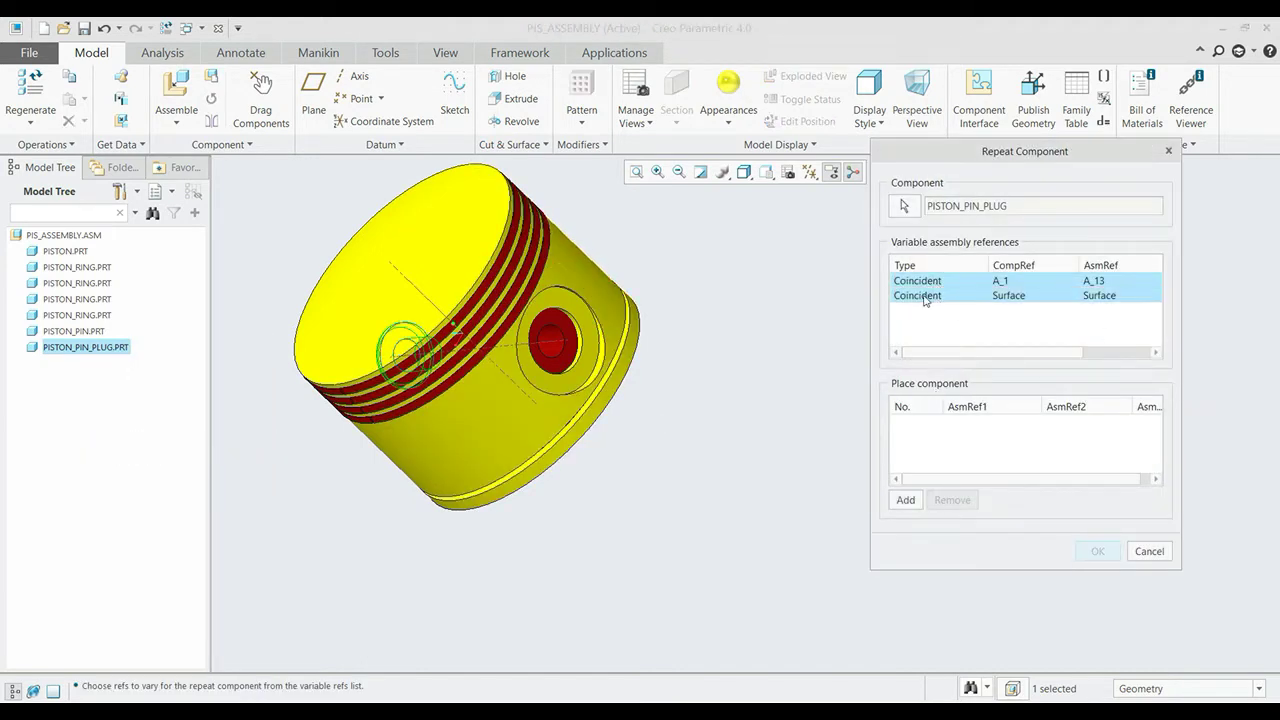
click(905, 500)
click(569, 363)
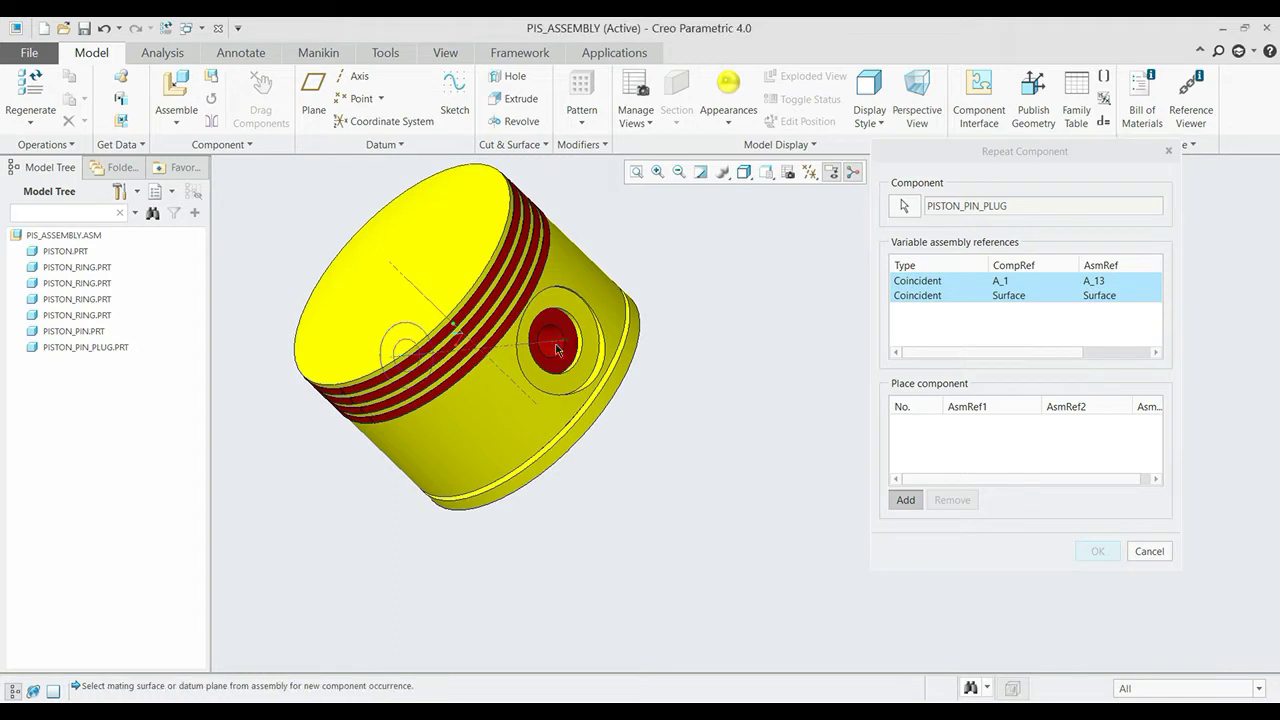
click(569, 363)
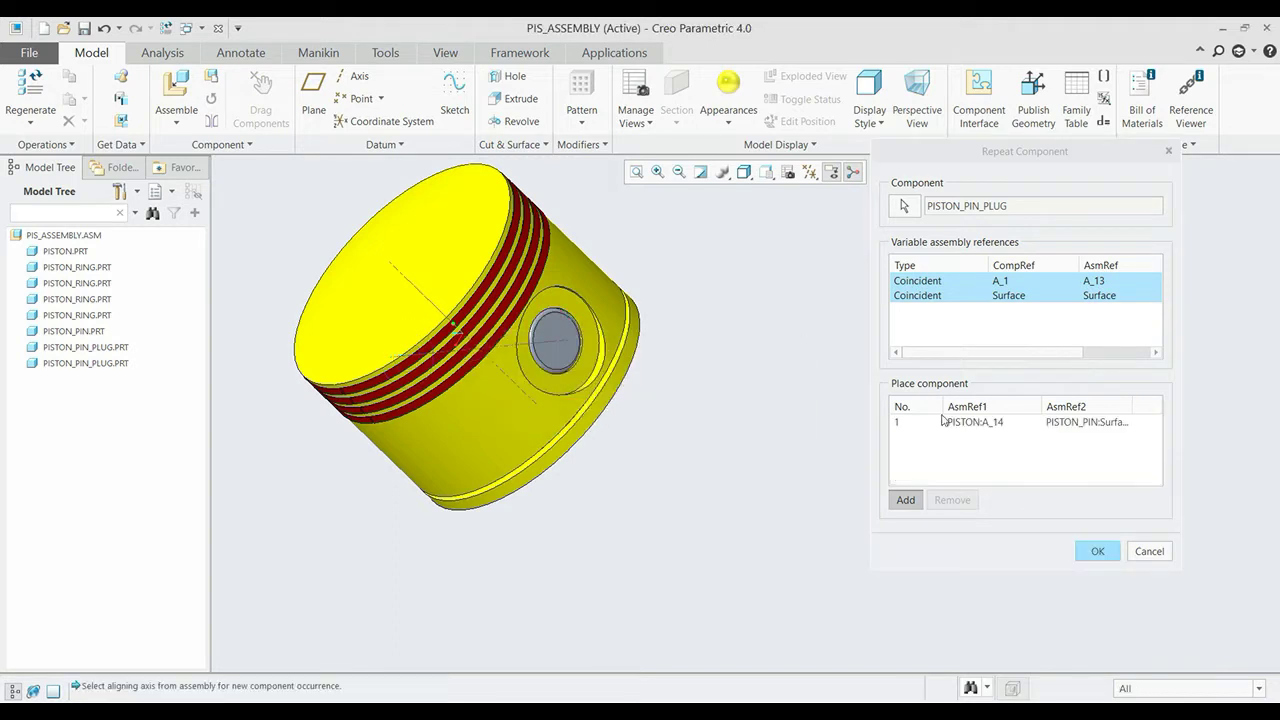
click(1097, 551)
Return to the standard view and save PIS_ASSEMBLY.
key(ctrl+d)
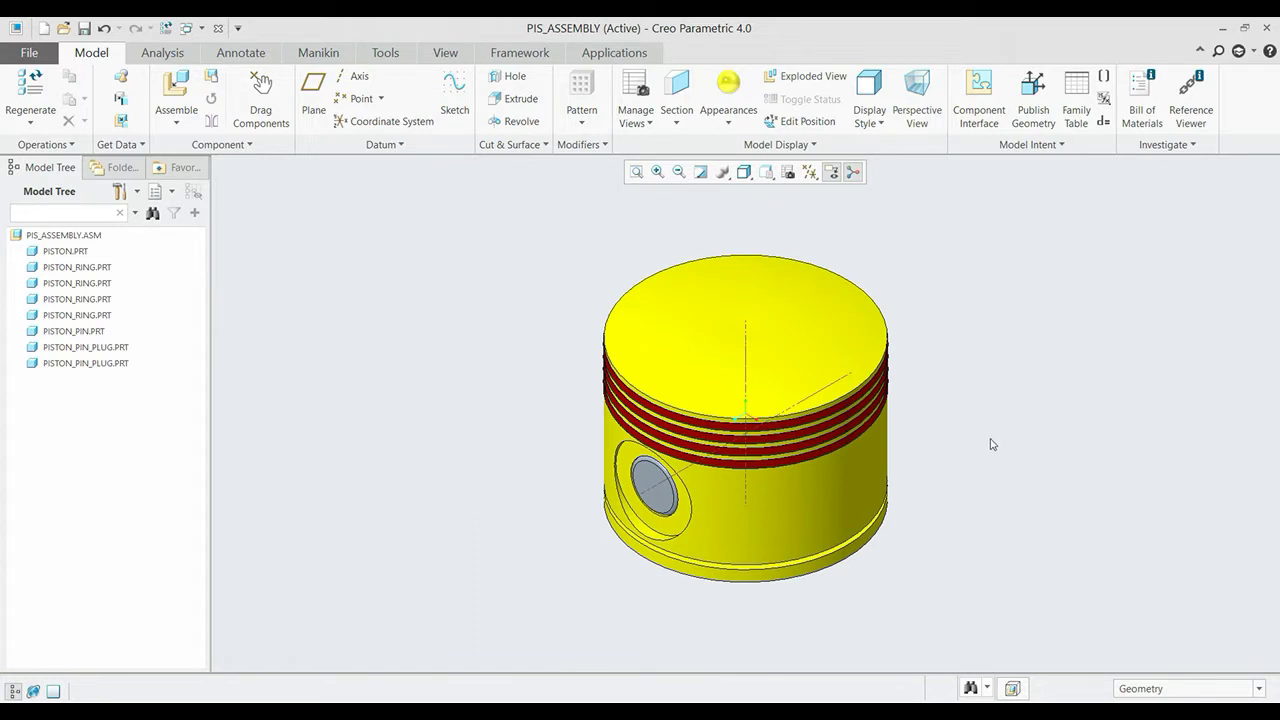
key(ctrl+s)
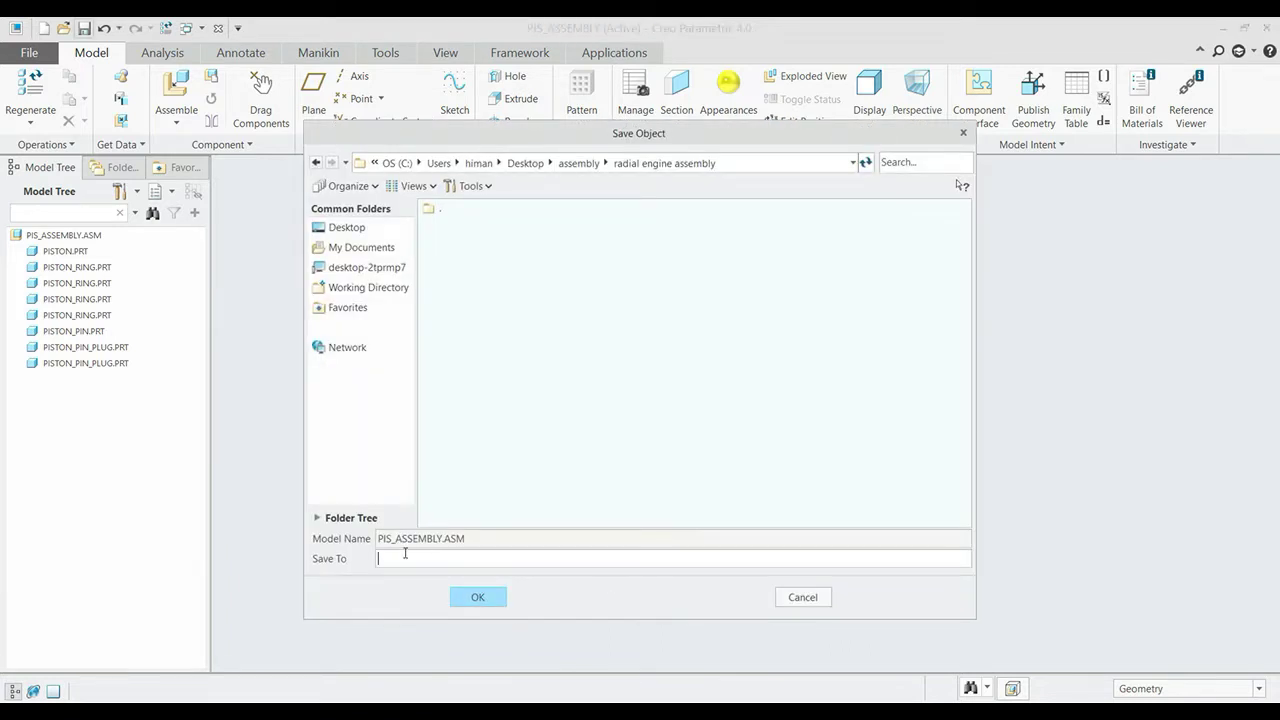
click(478, 600)
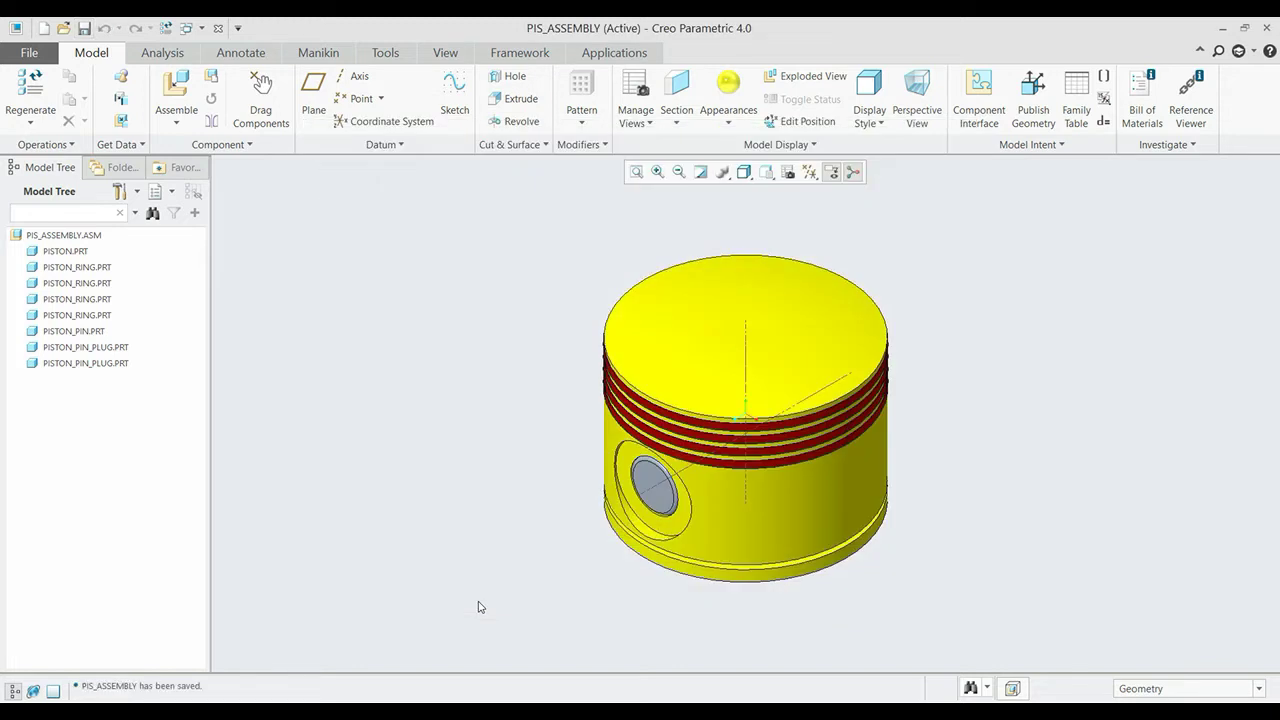
Create assembly Articulated_rod_assembly from the mmns_asm_design template and maximize its window.
click(45, 29)
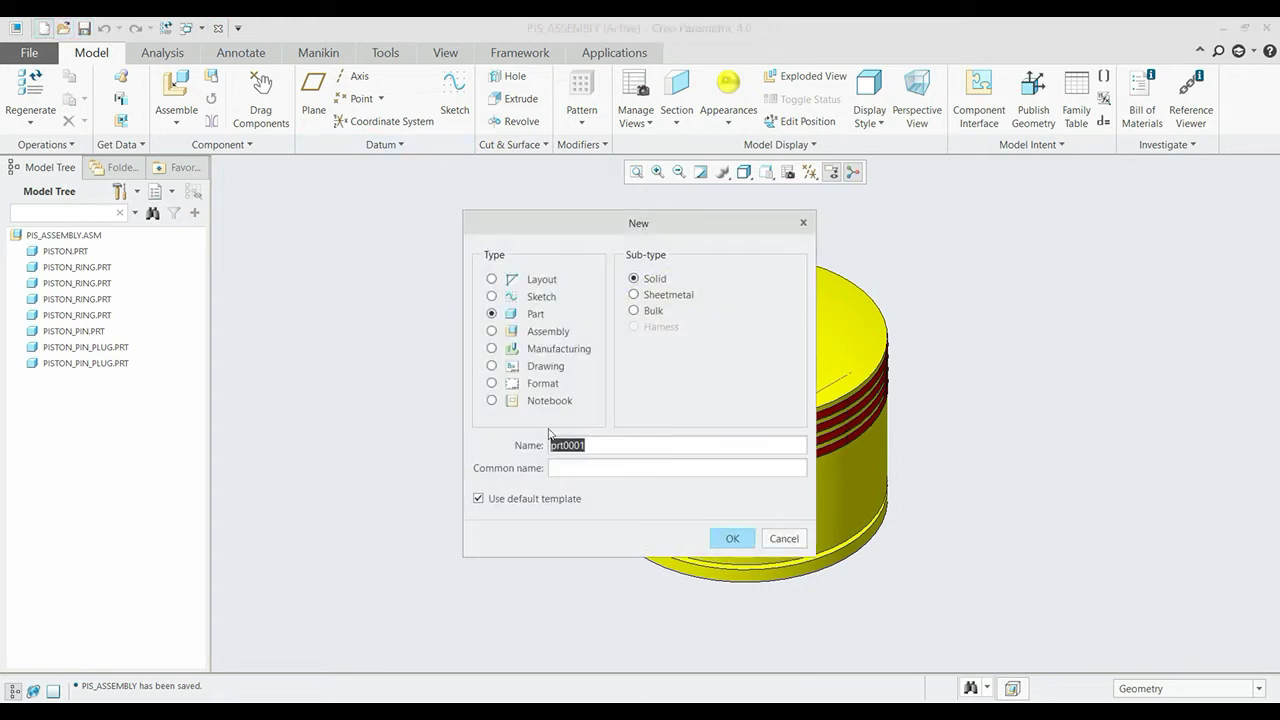
click(491, 331)
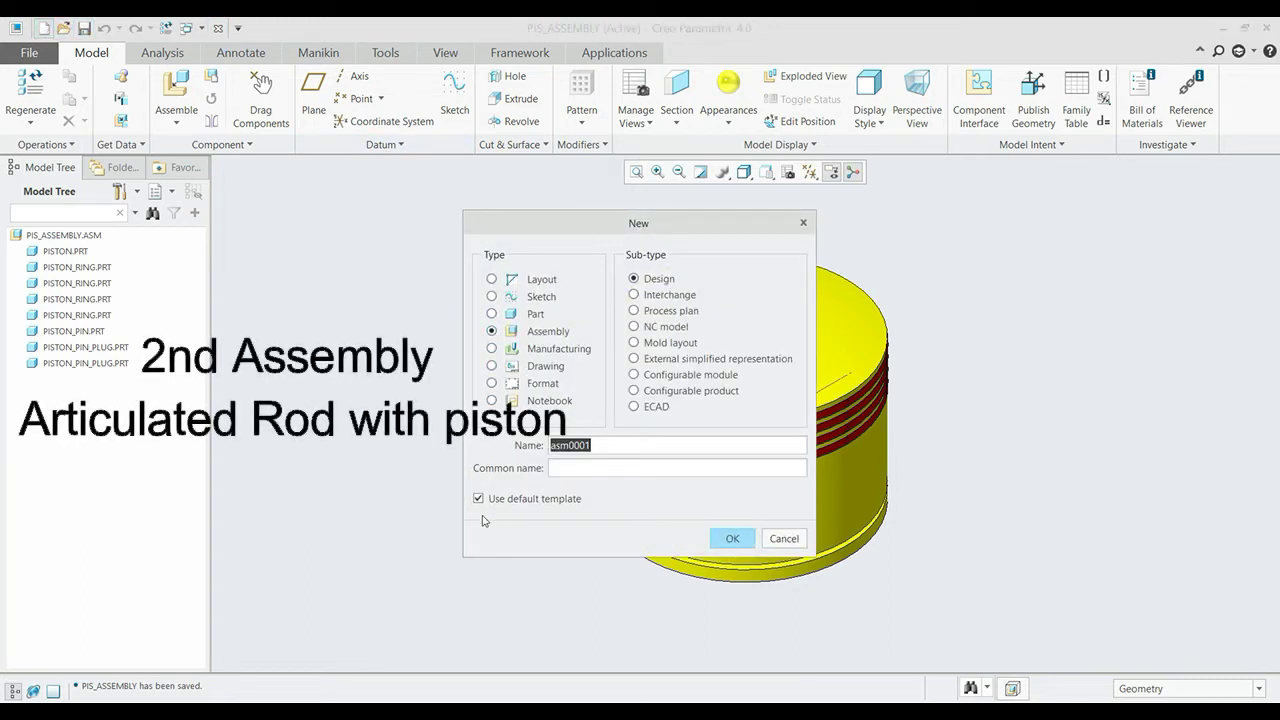
click(478, 498)
double_click(600, 449)
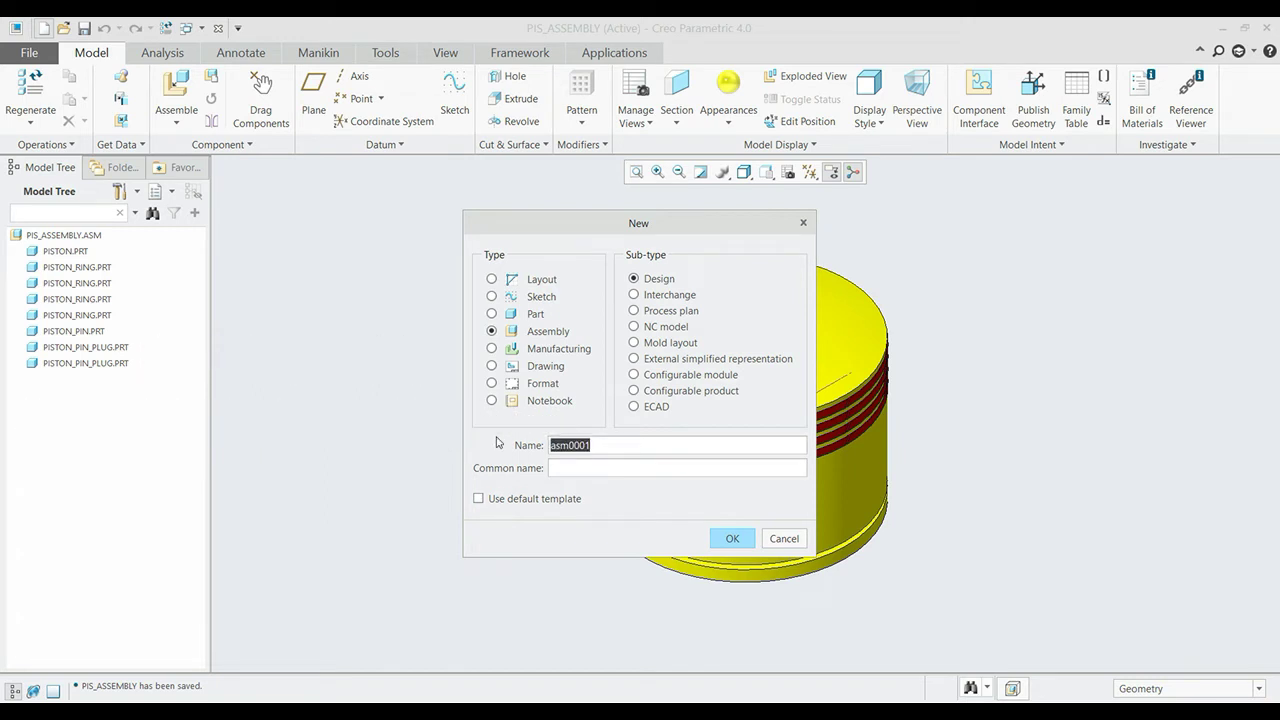
text(Articulated_rod_a)
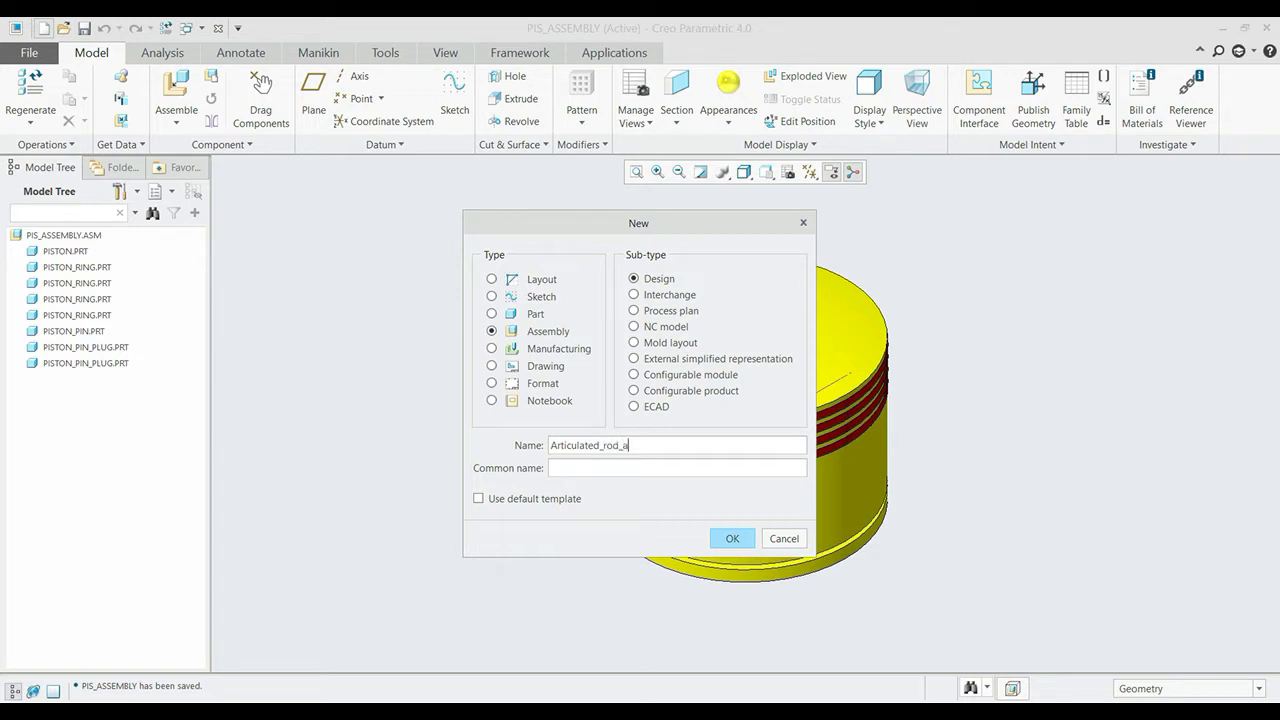
text(mbly)
click(735, 542)
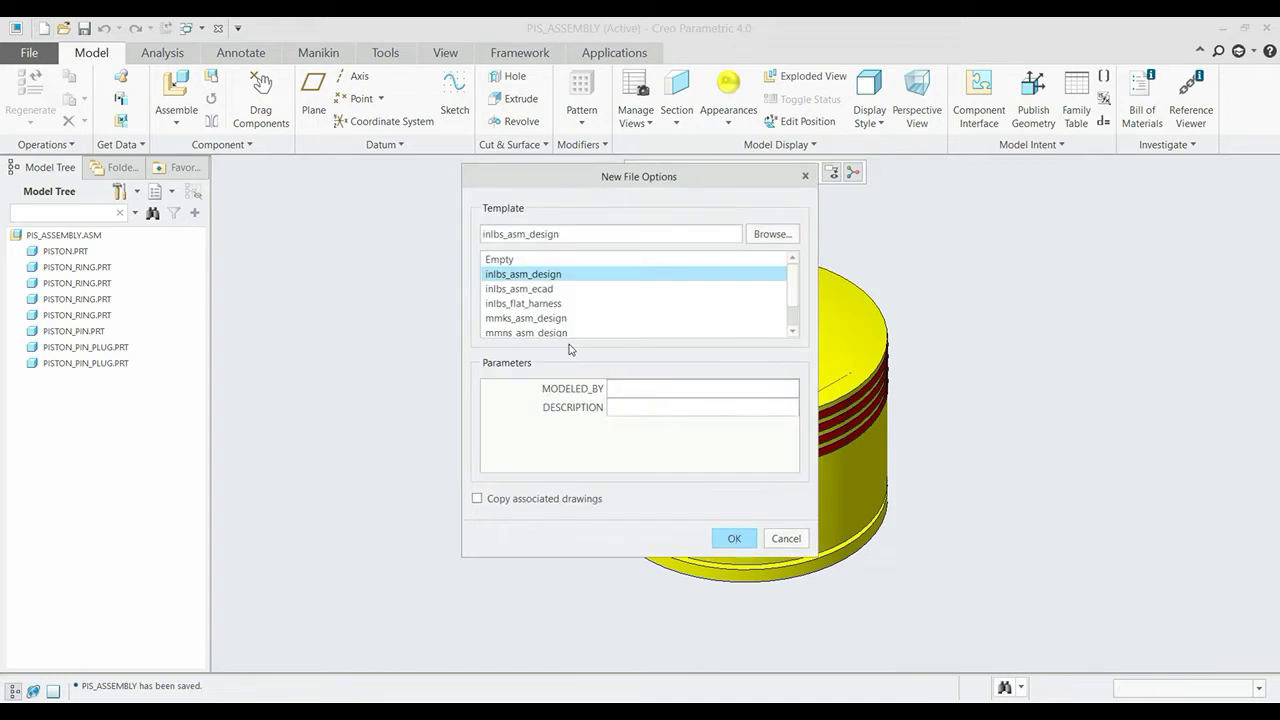
click(573, 333)
click(752, 542)
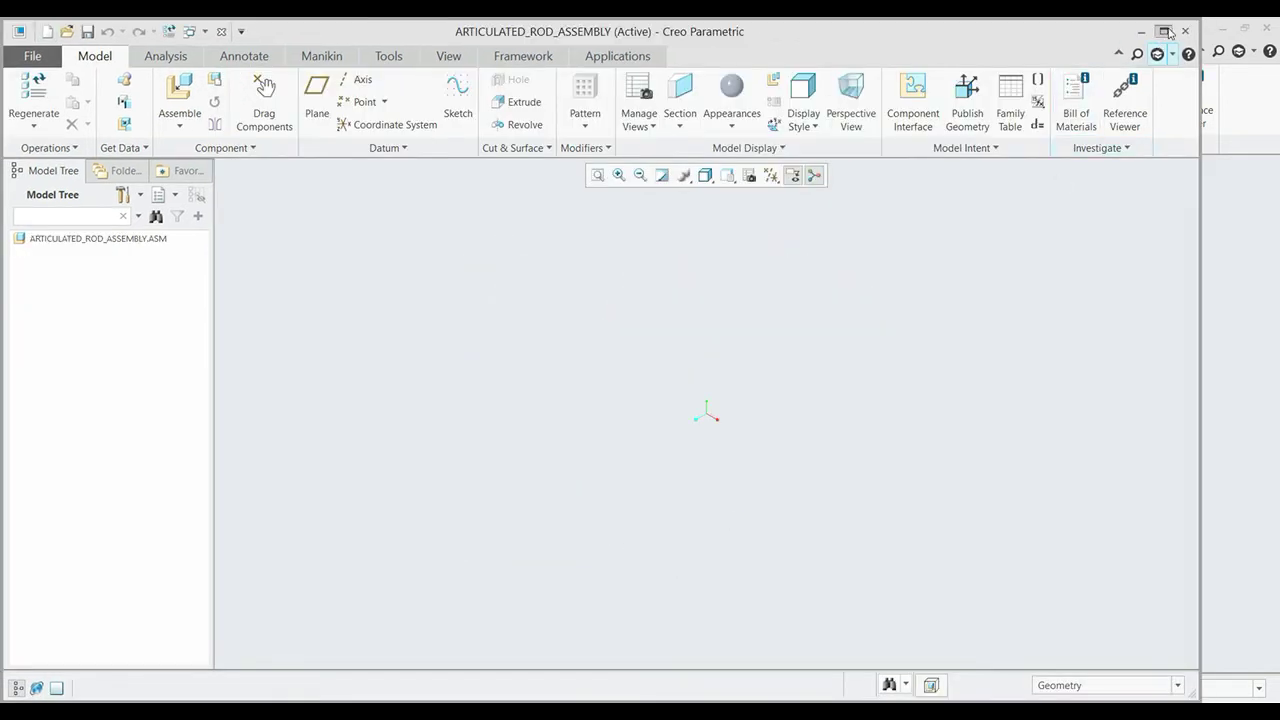
click(1163, 31)
Turn on display of the assembly datum planes.
click(190, 108)
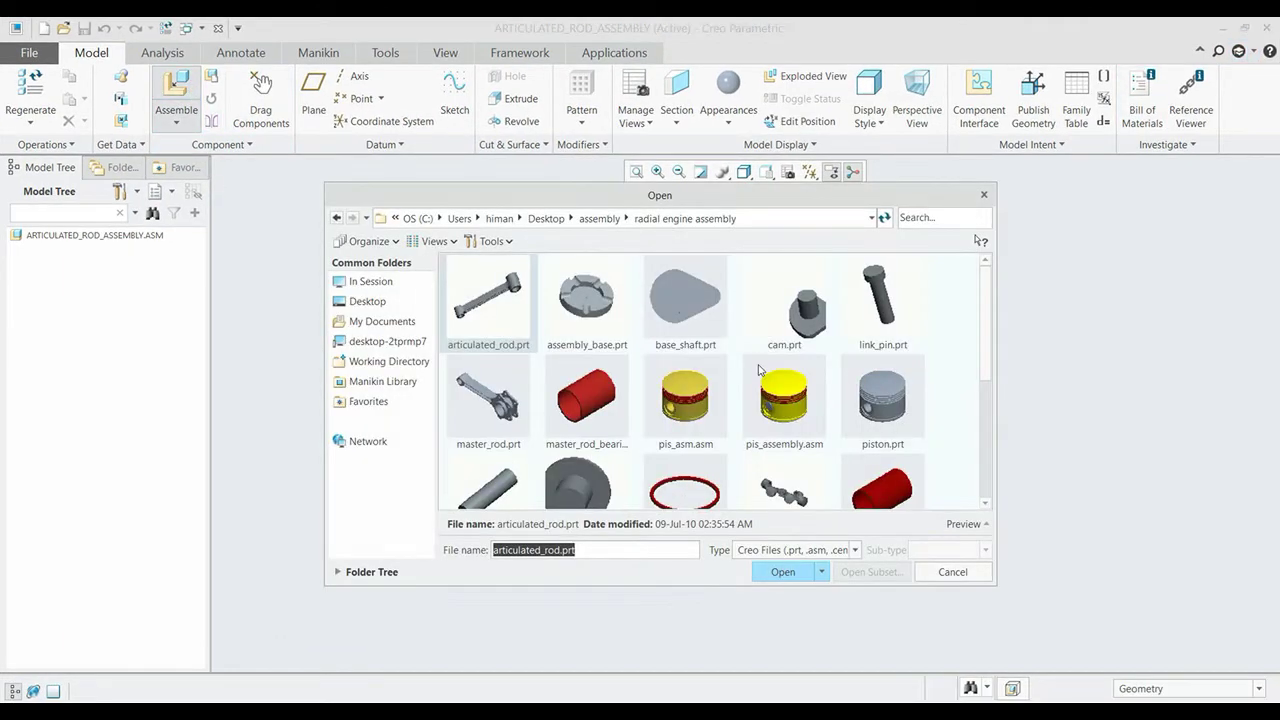
click(970, 576)
click(810, 172)
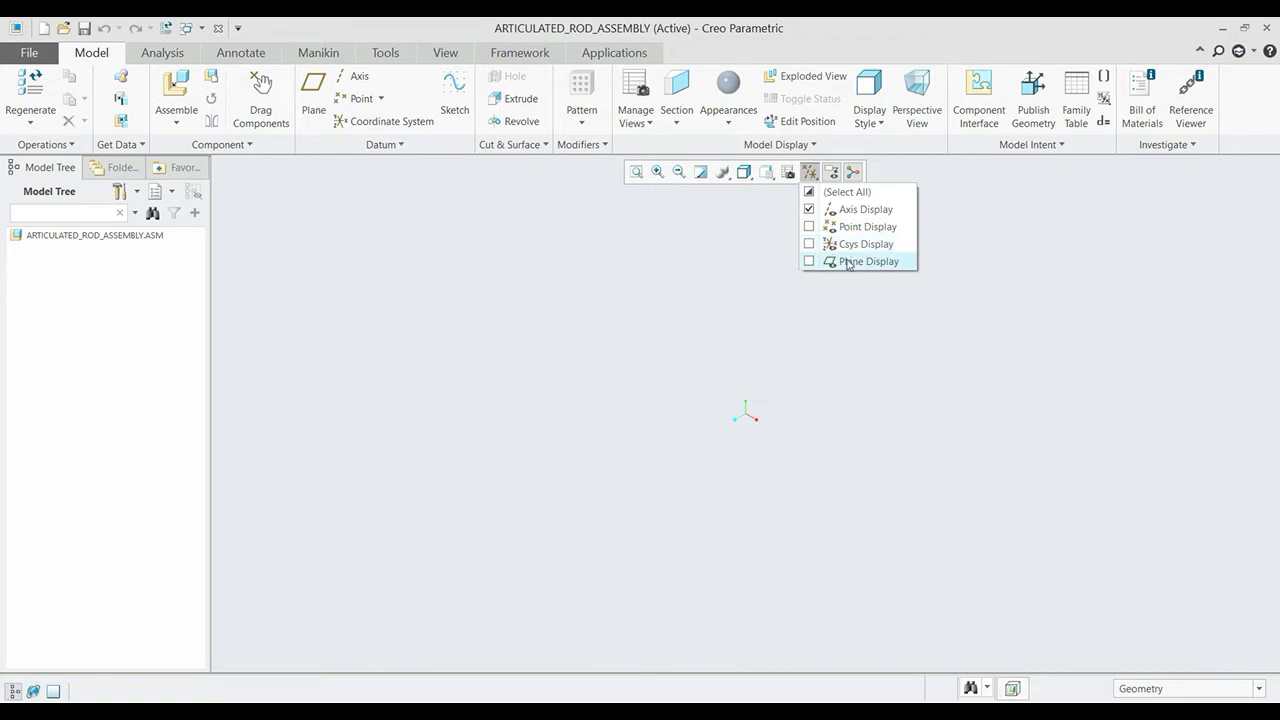
click(846, 262)
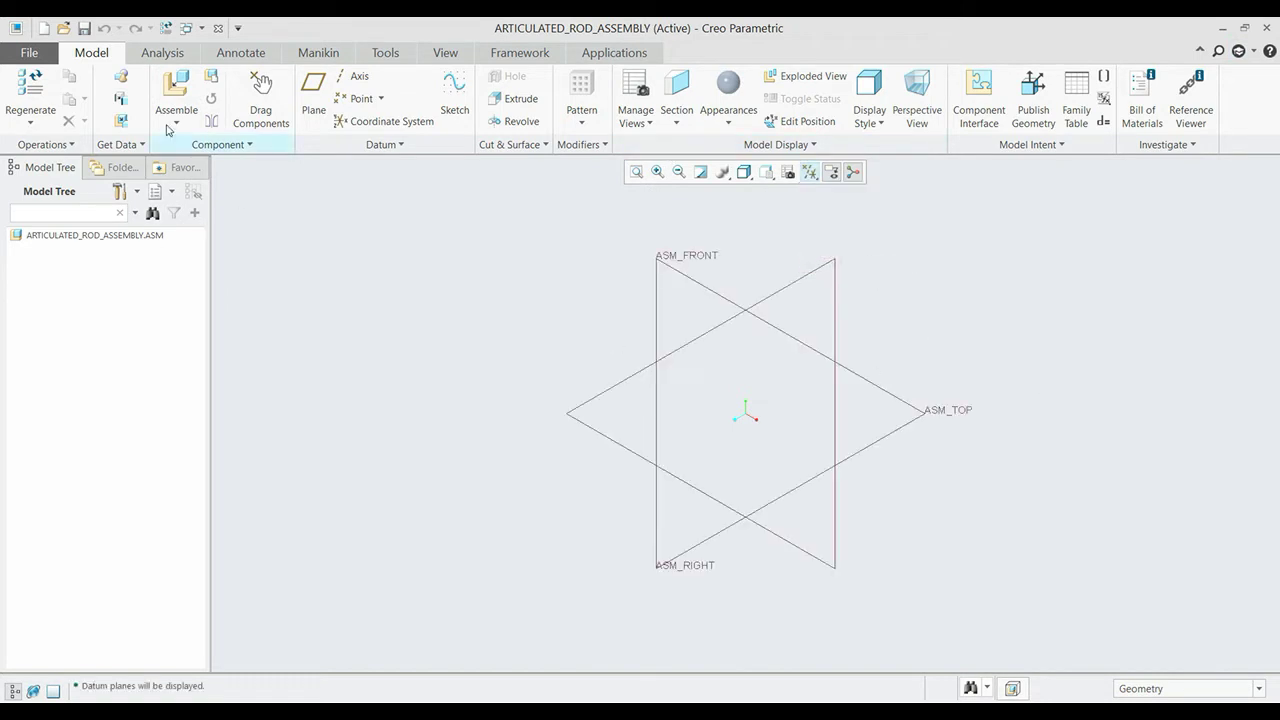
Assemble articulated_rod.prt with a Default constraint.
click(176, 95)
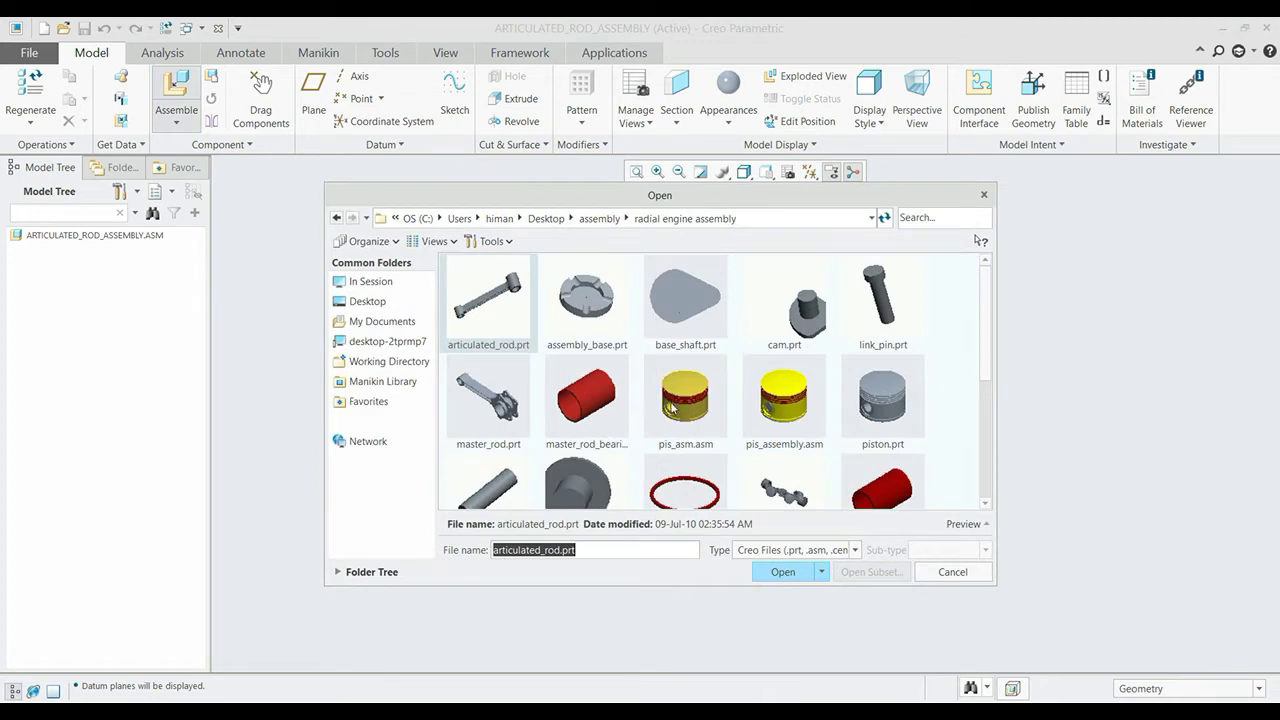
mouse_move(985, 320)
mouse_down()
mouse_move(1018, 366)
mouse_move(1005, 318)
mouse_up()
click(492, 312)
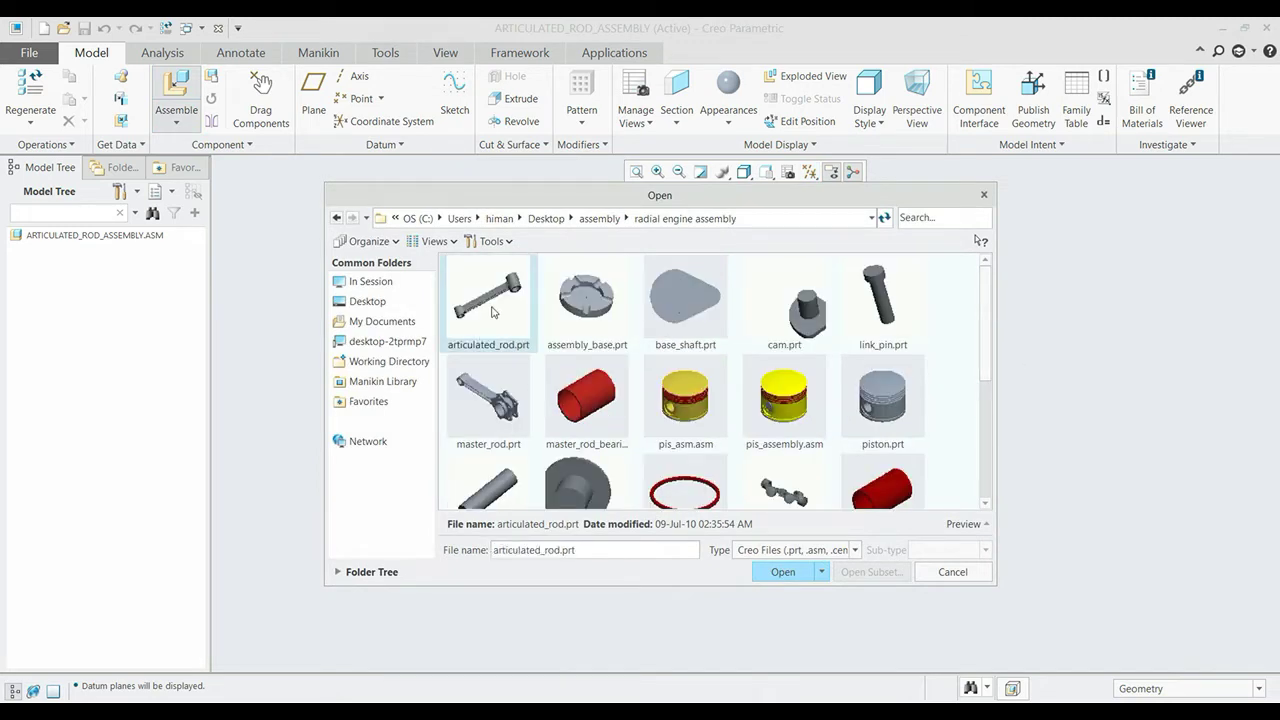
click(786, 572)
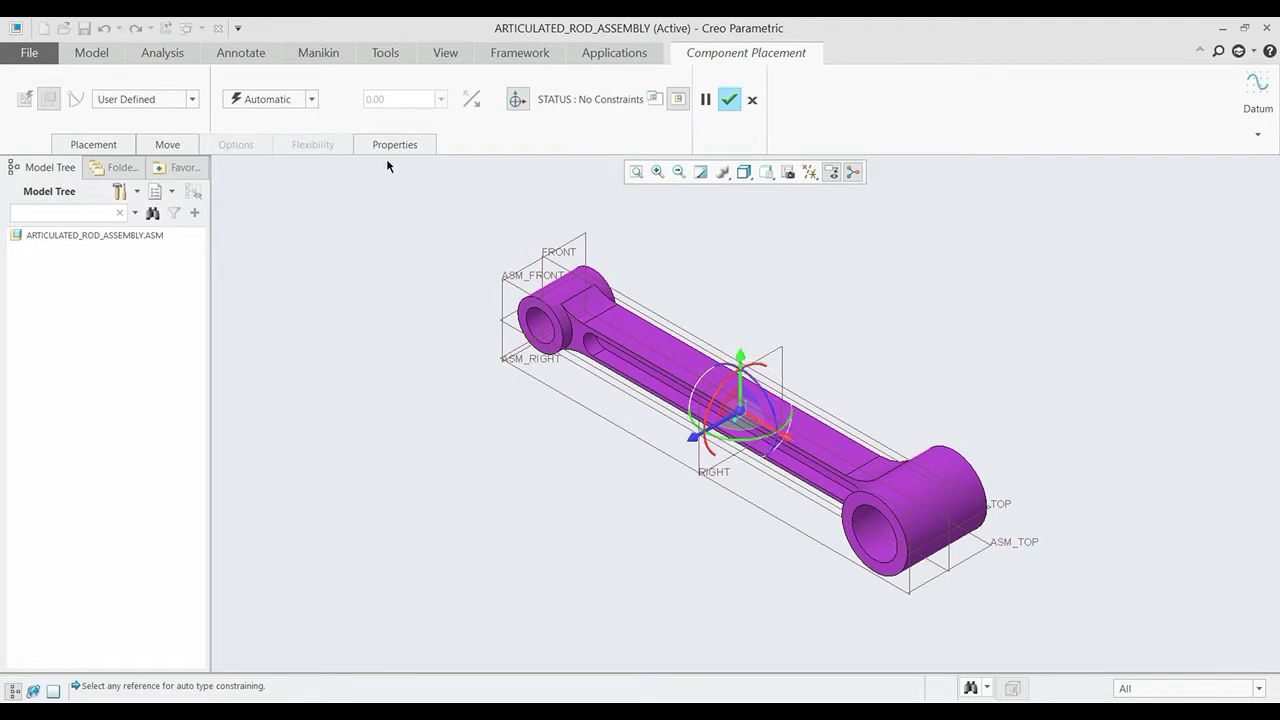
click(313, 100)
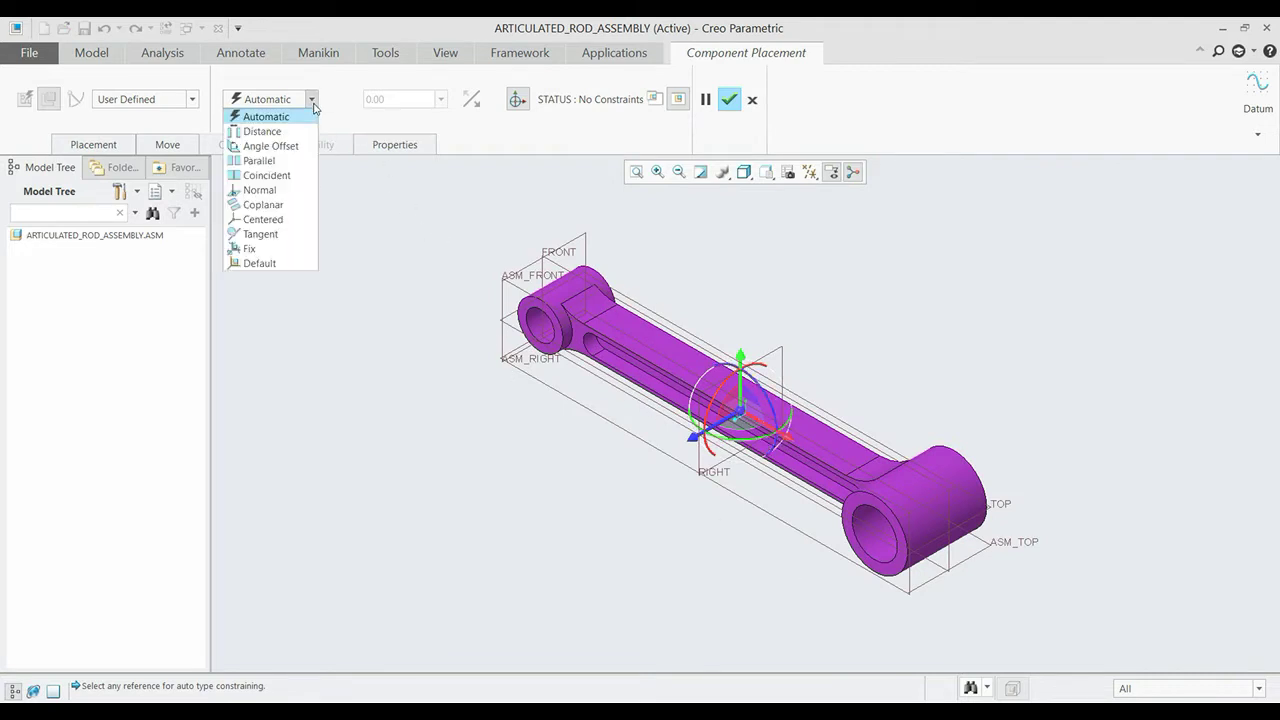
click(270, 264)
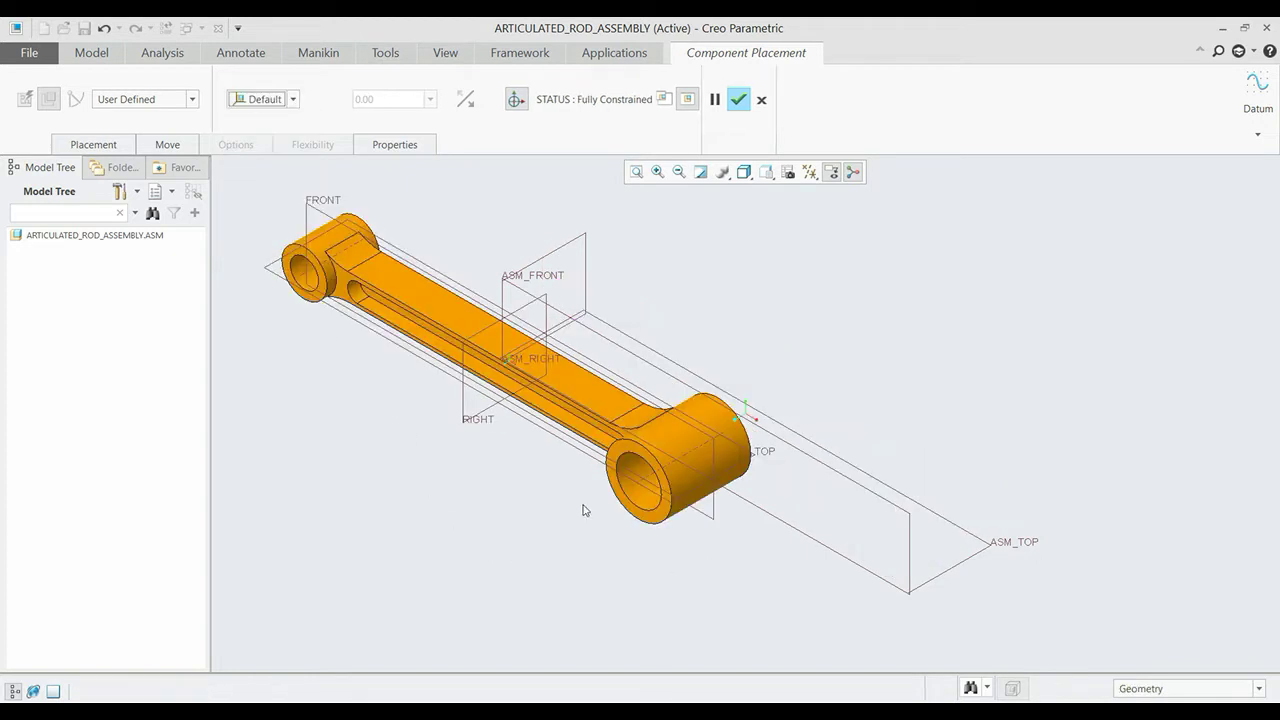
click(737, 101)
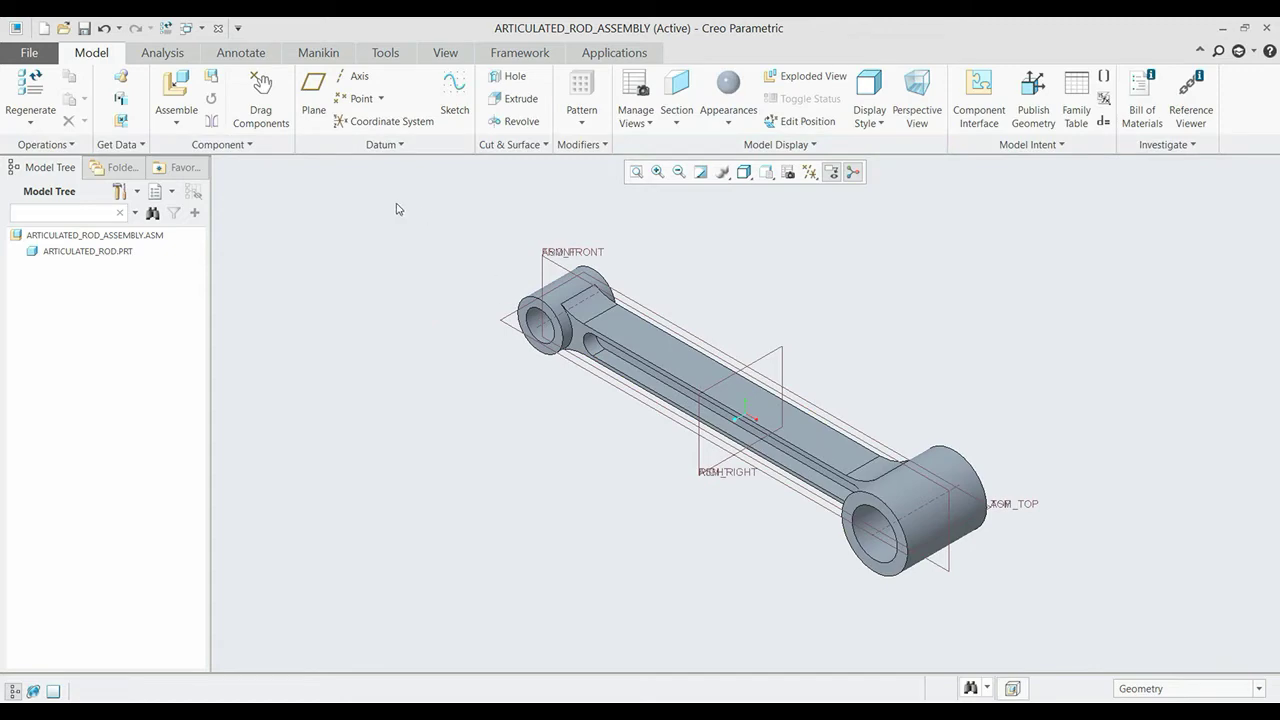
Bring in rod_bush_lower.prt and make it Coincident with the rod's bore.
click(180, 85)
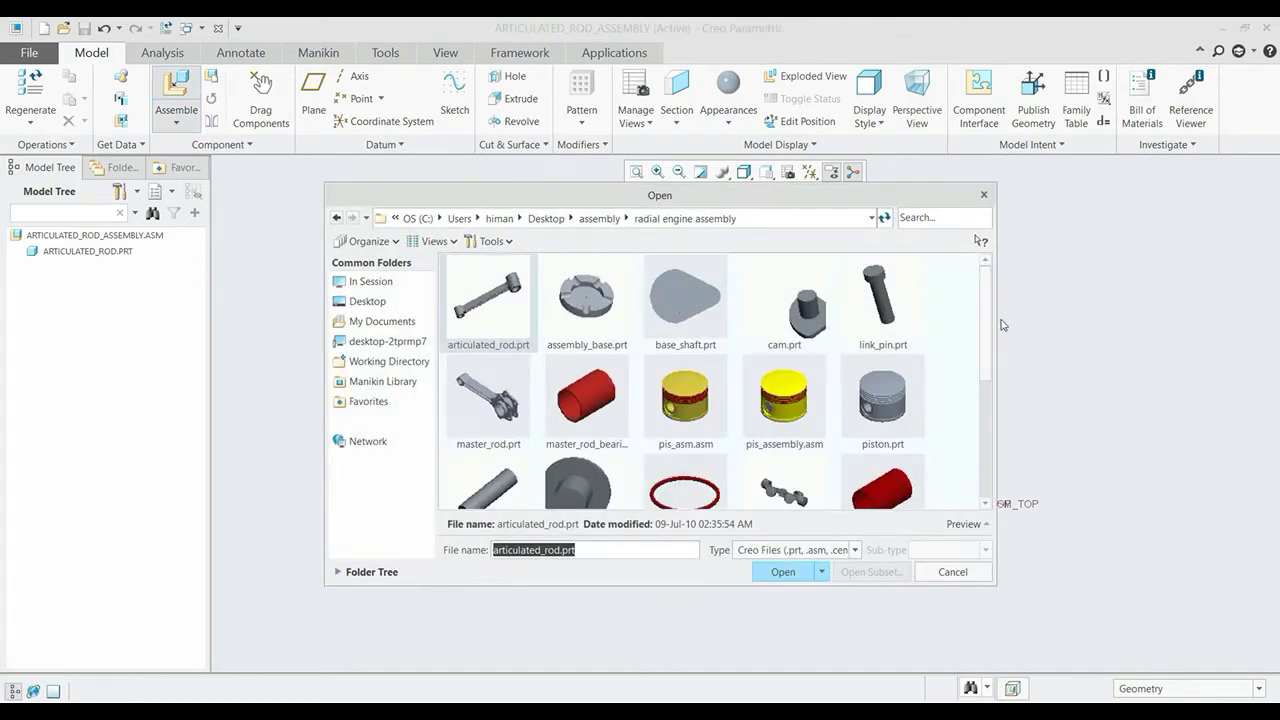
scroll(991, 338, down, 1)
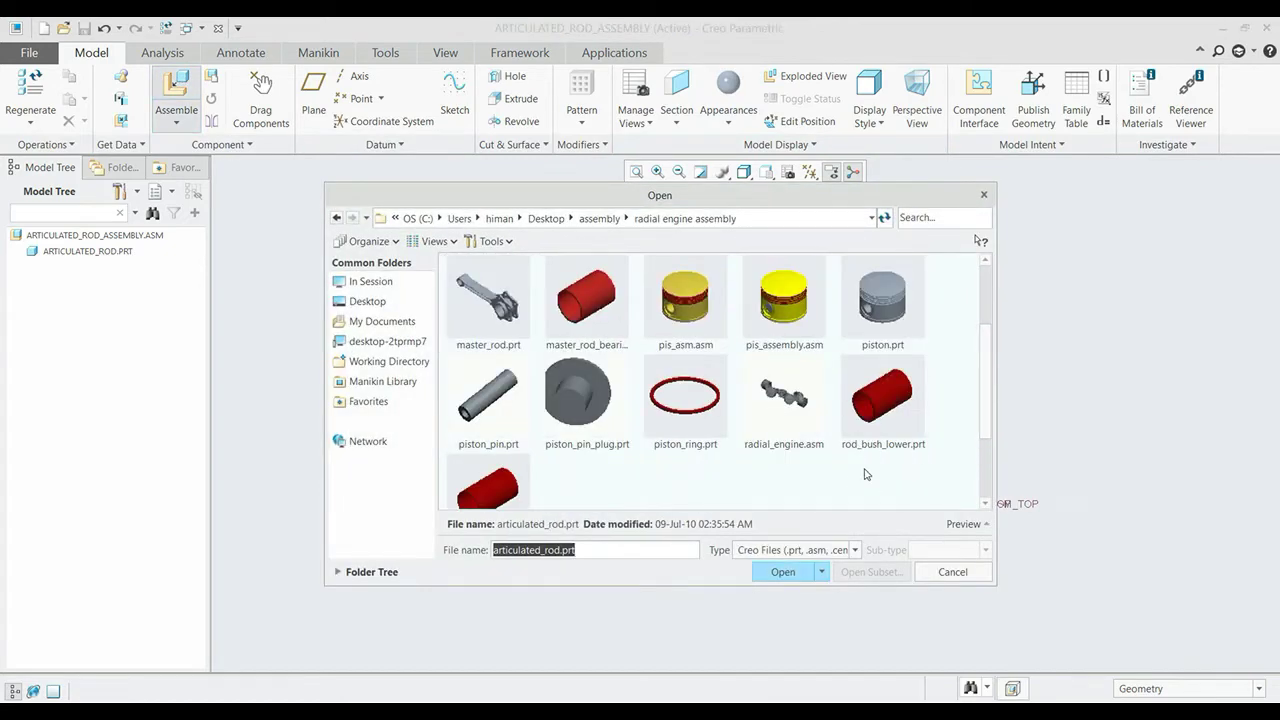
click(884, 402)
click(790, 572)
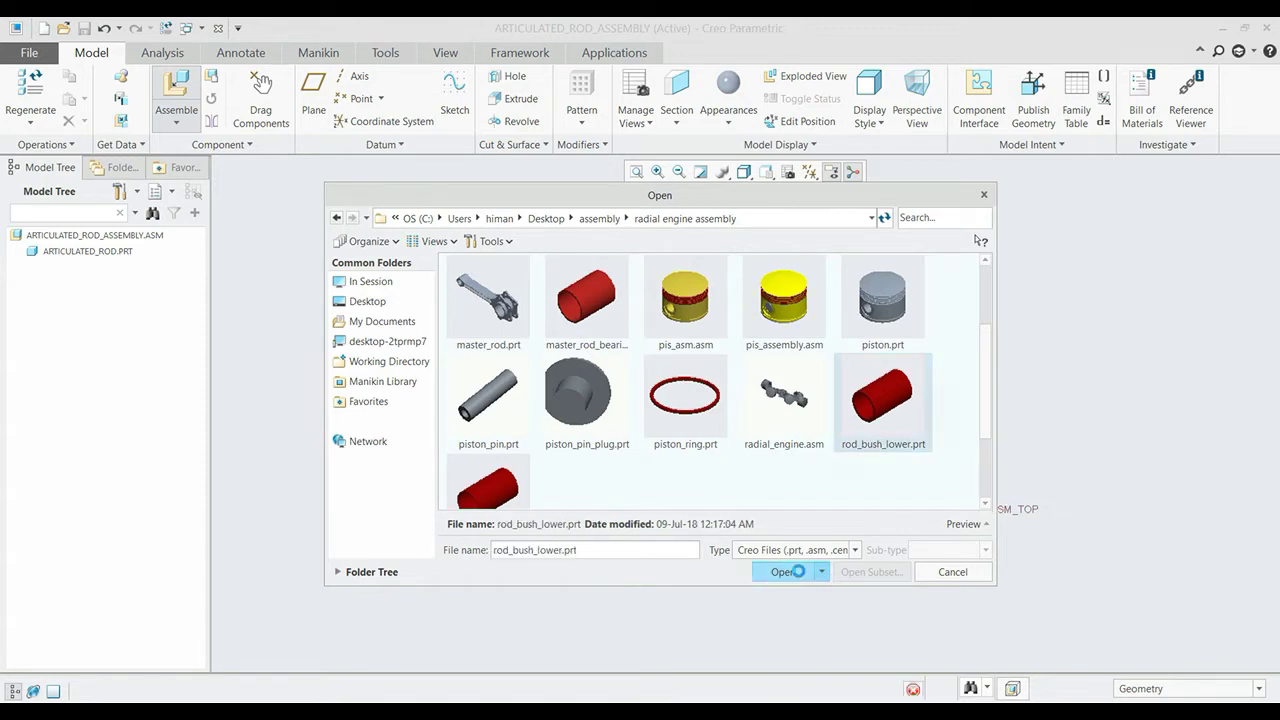
drag(908, 549, 460, 293)
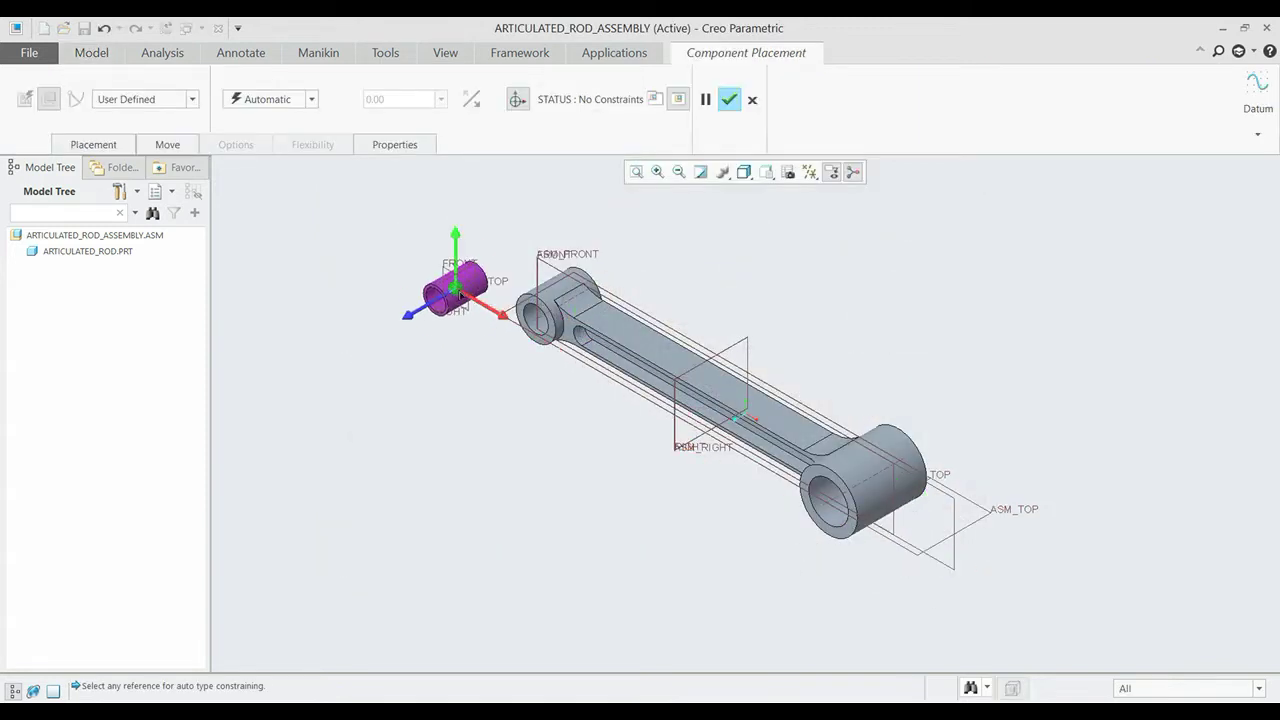
scroll(480, 275, down, 8)
scroll(500, 250, down, 2)
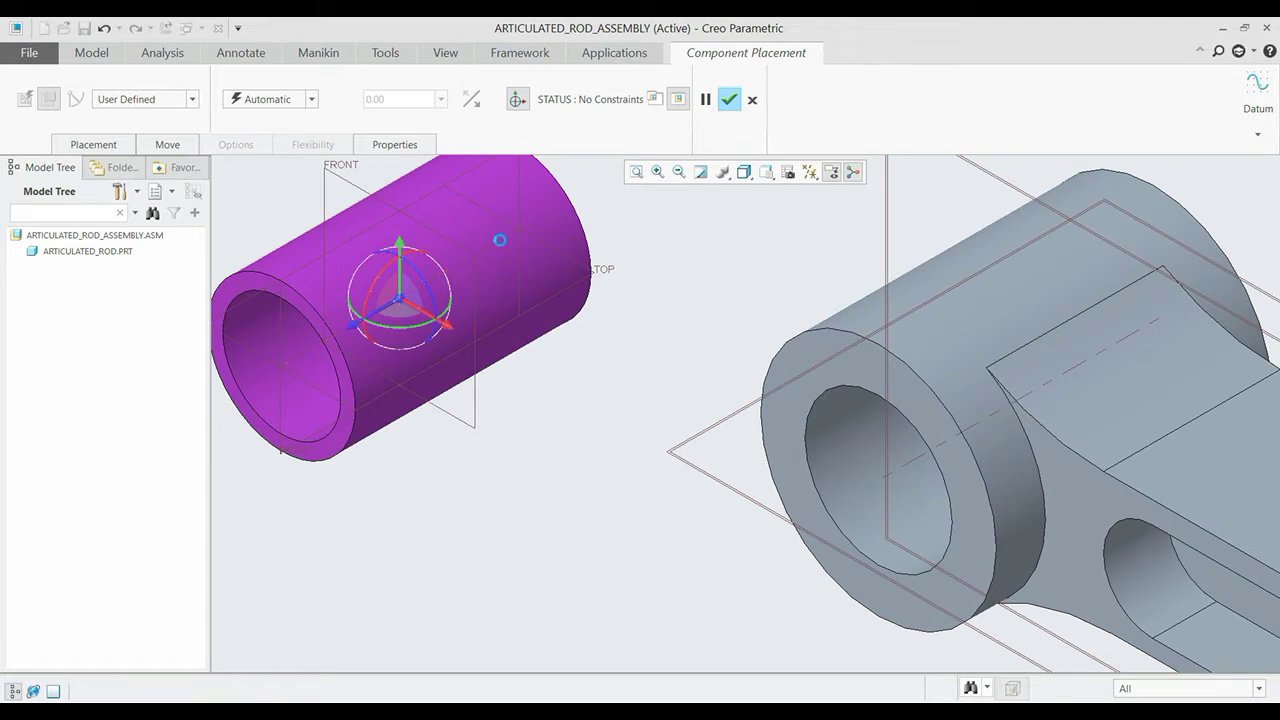
click(914, 459)
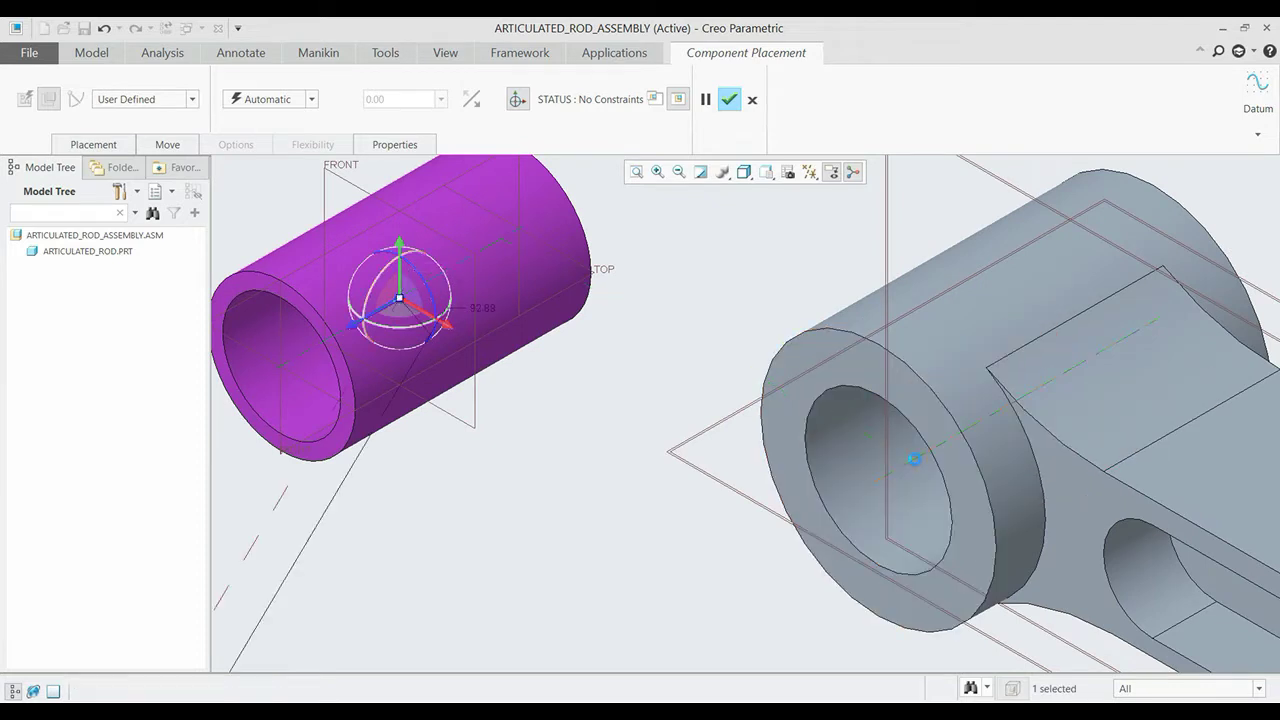
click(312, 100)
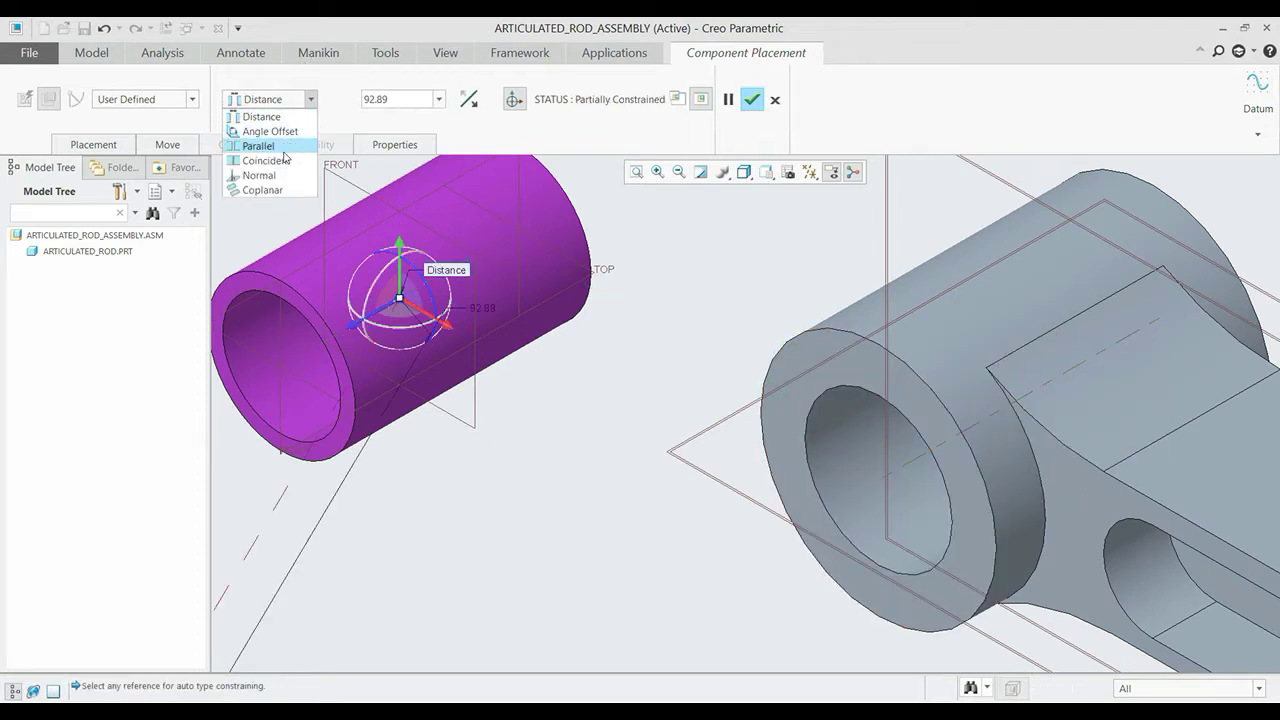
click(279, 164)
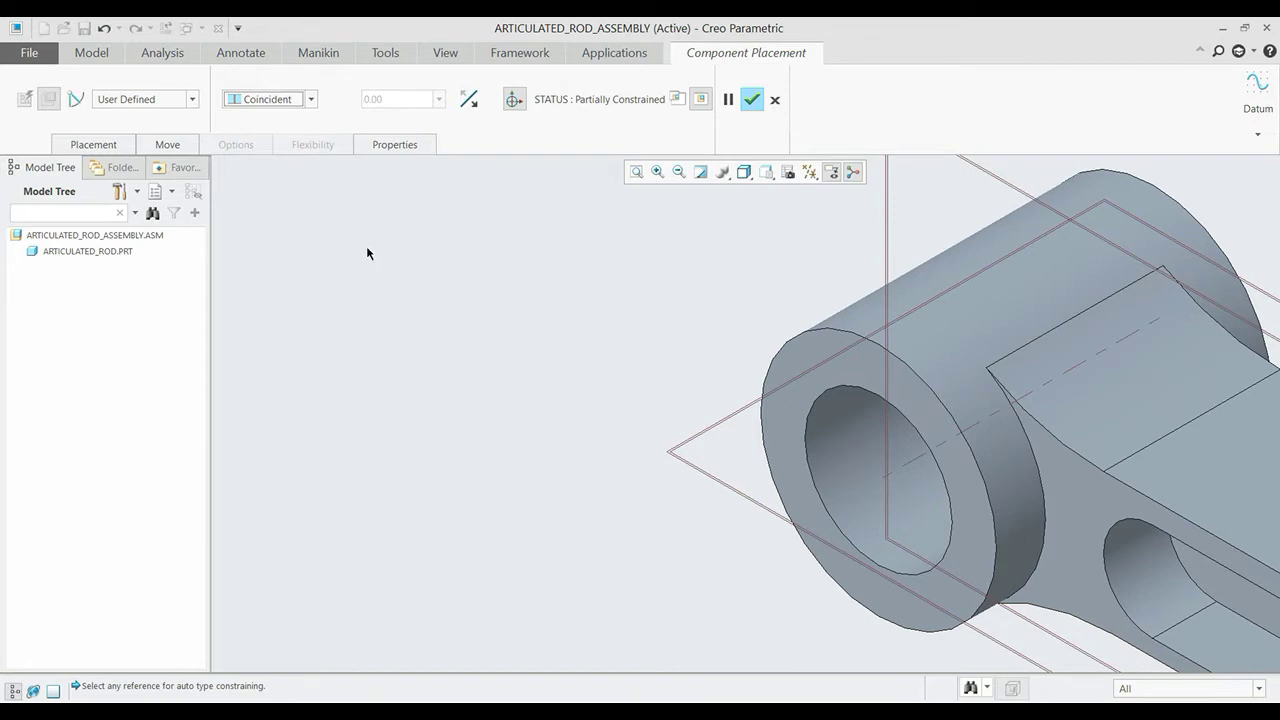
Offset the bush end face from the rod boss face by 2.00 and finish placement.
scroll(440, 315, up, 3)
scroll(430, 340, up, 2)
scroll(300, 520, down, 3)
scroll(297, 549, down, 2)
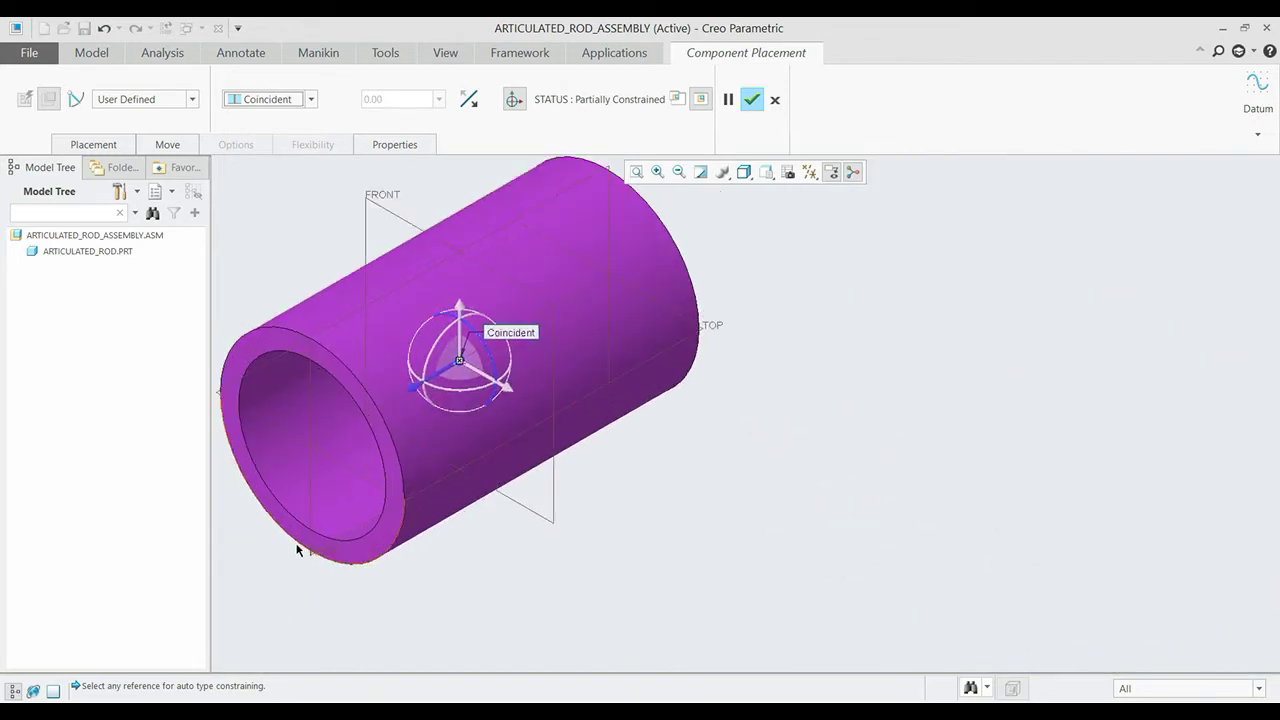
click(303, 541)
scroll(310, 540, up, 4)
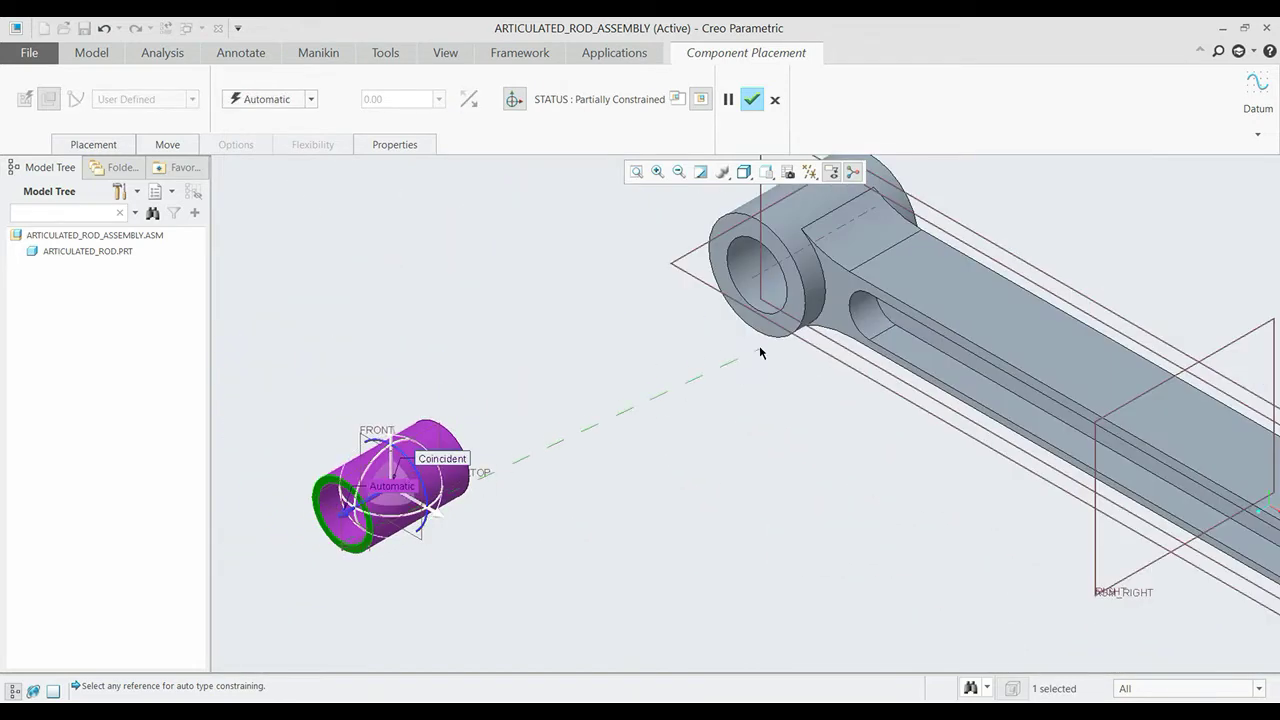
click(740, 322)
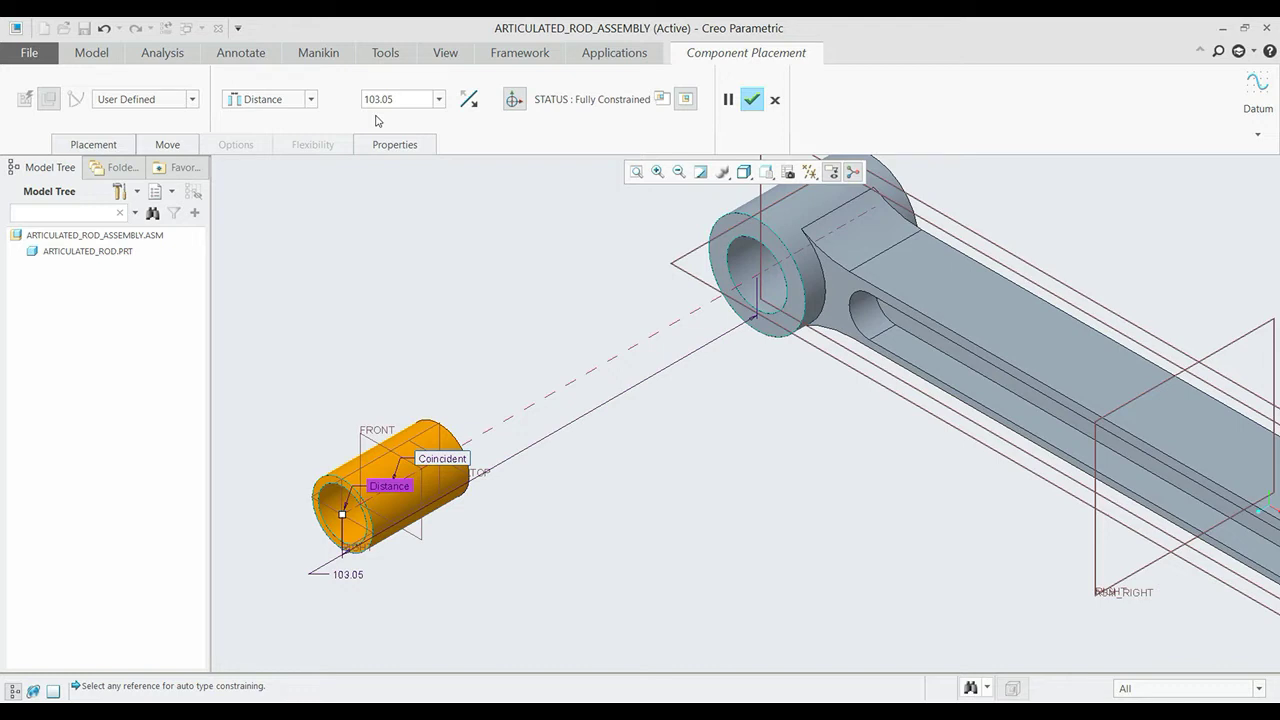
click(395, 99)
text(-2)
key(Return)
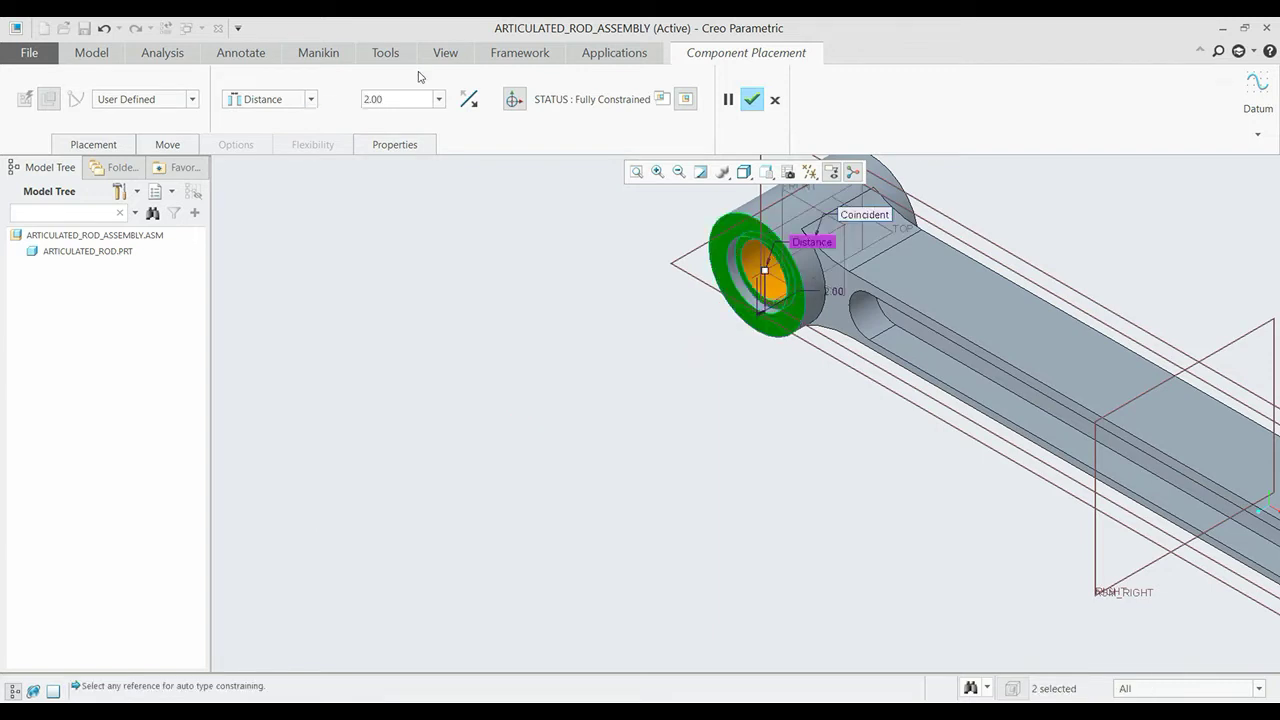
click(748, 100)
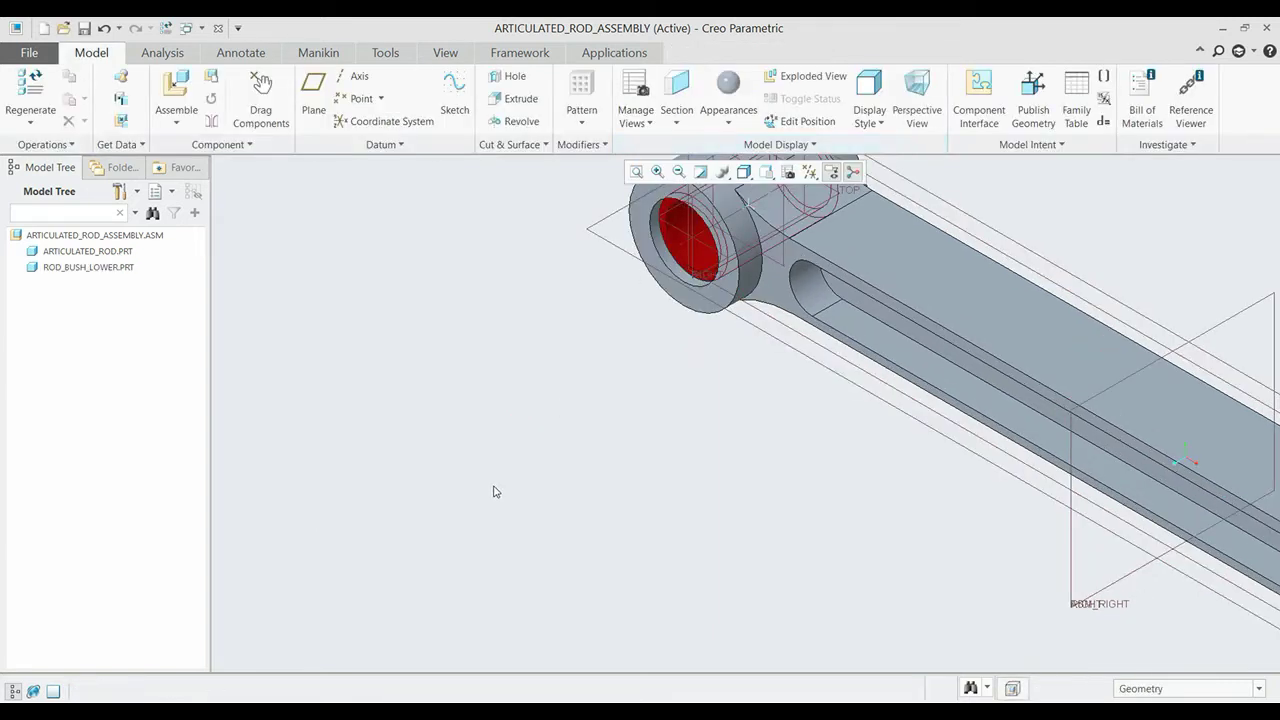
Bring in rod_bush_upper.prt and make its axis Coincident with the rod's end bore.
key(ctrl+d)
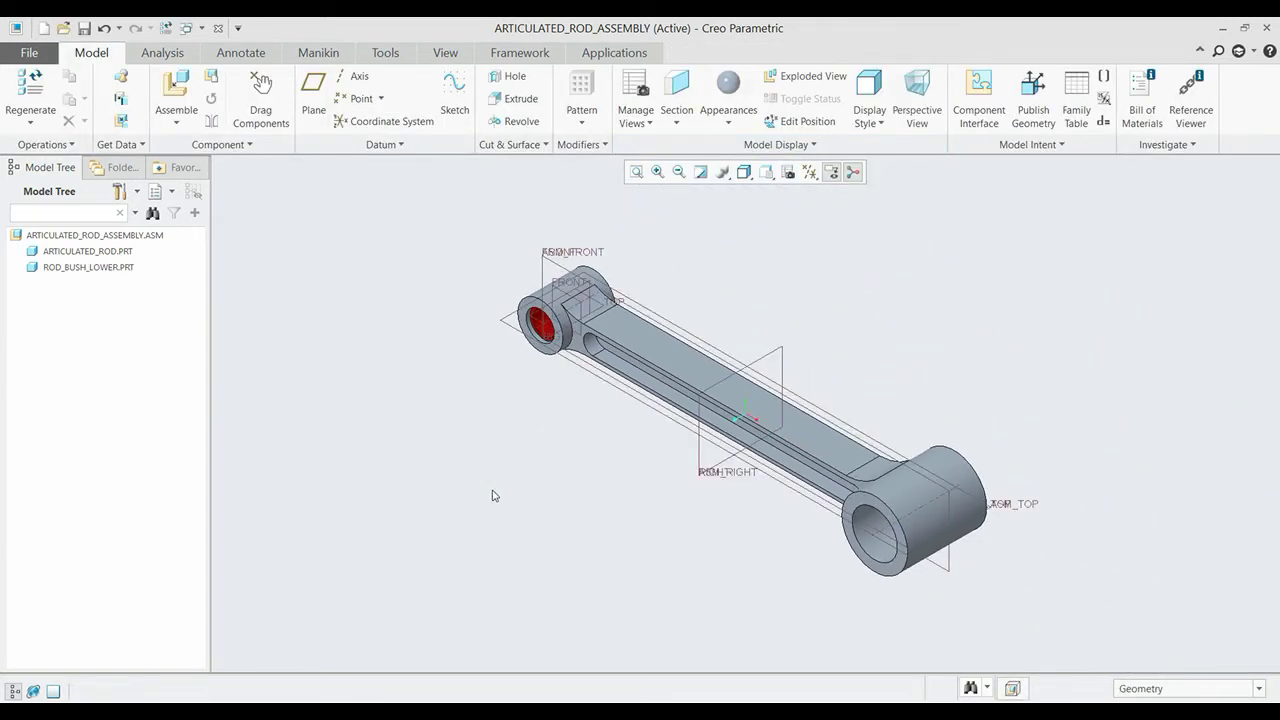
click(176, 90)
click(500, 416)
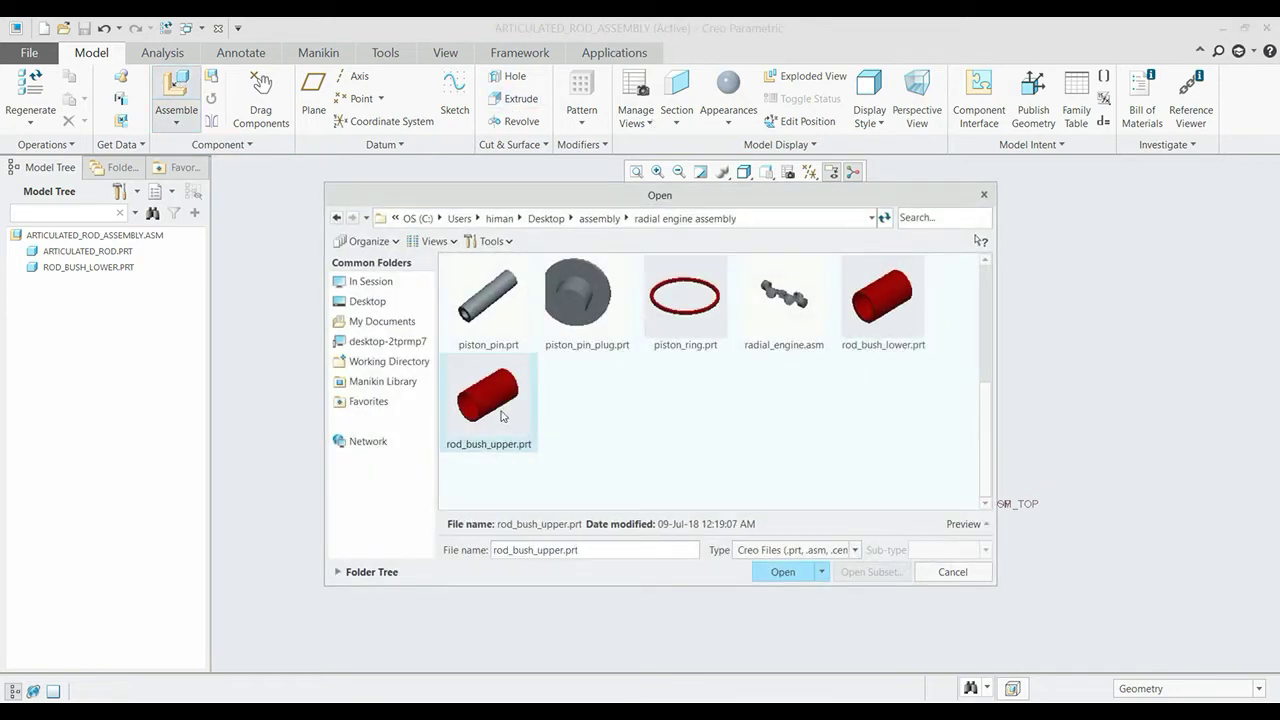
click(790, 572)
scroll(987, 567, up, 3)
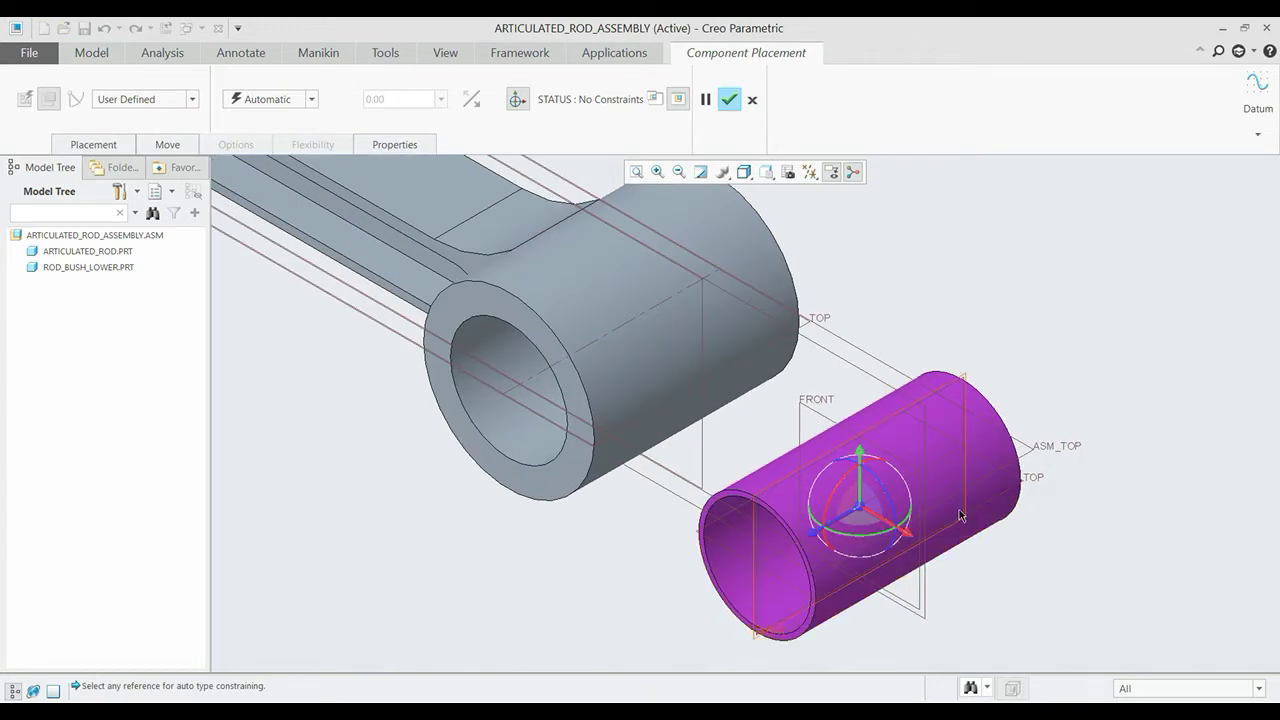
scroll(959, 509, up, 3)
scroll(955, 443, down, 3)
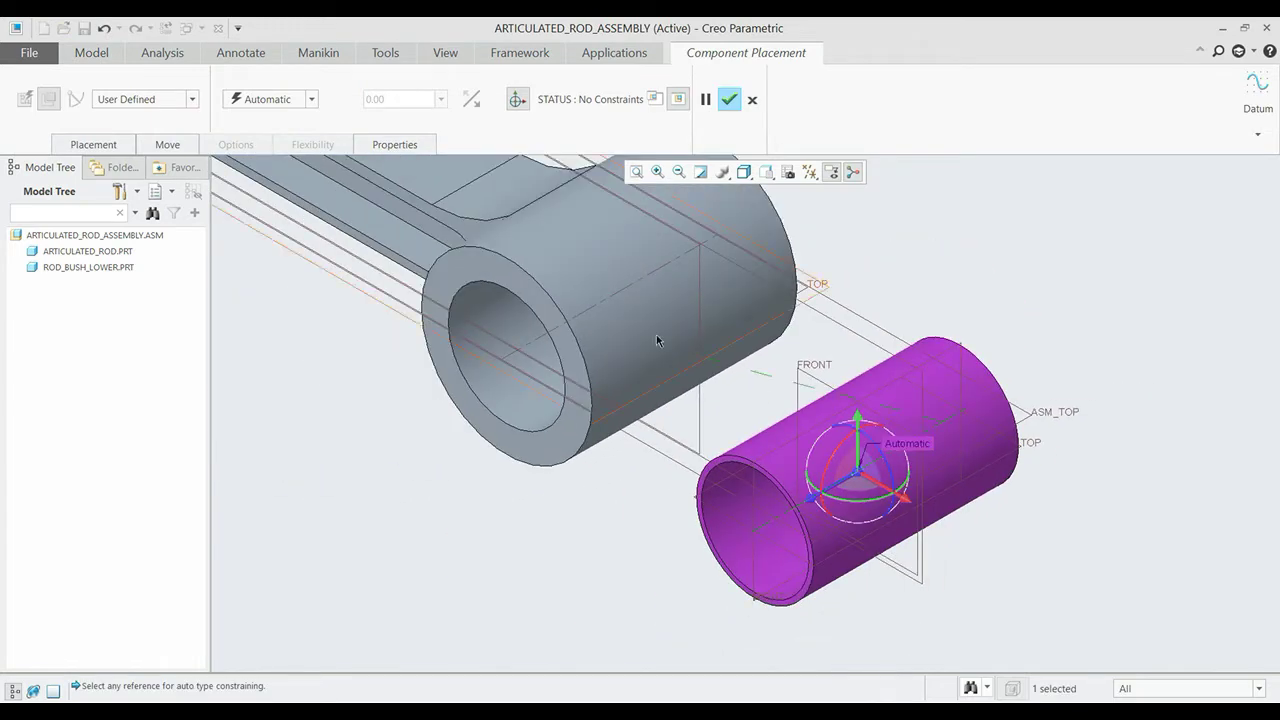
click(630, 293)
scroll(639, 312, down, 2)
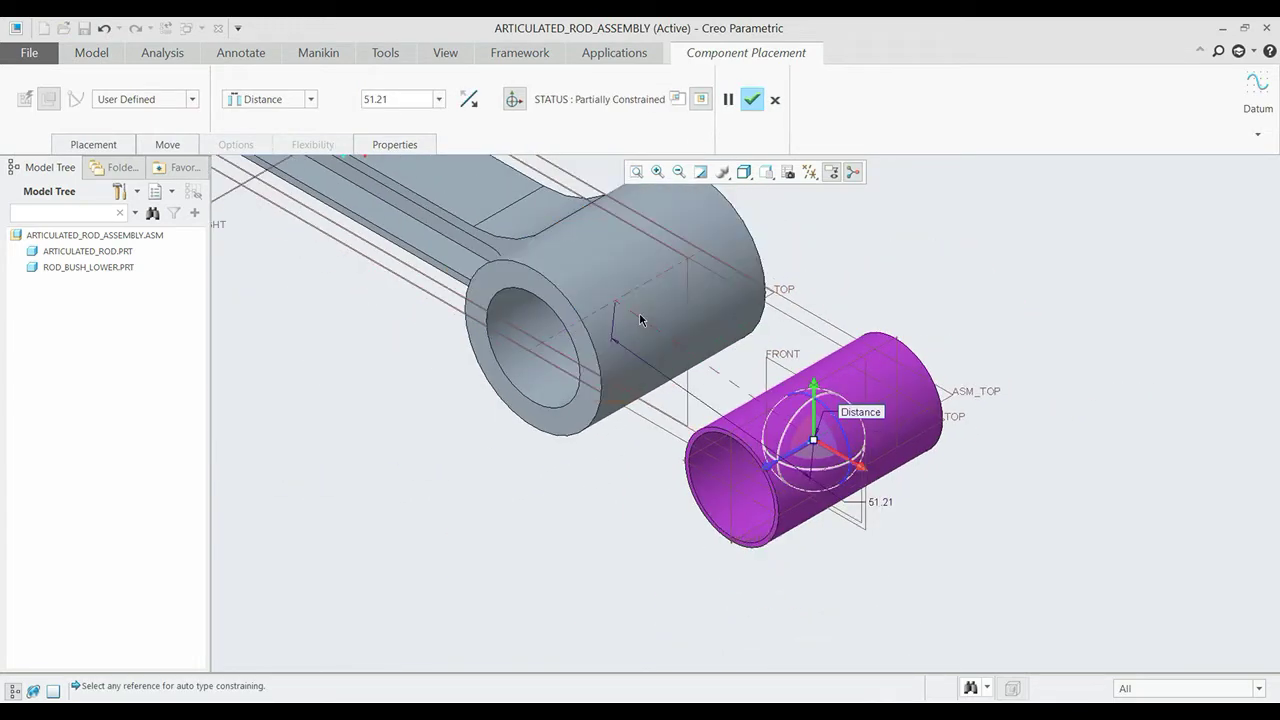
scroll(639, 312, down, 2)
click(311, 99)
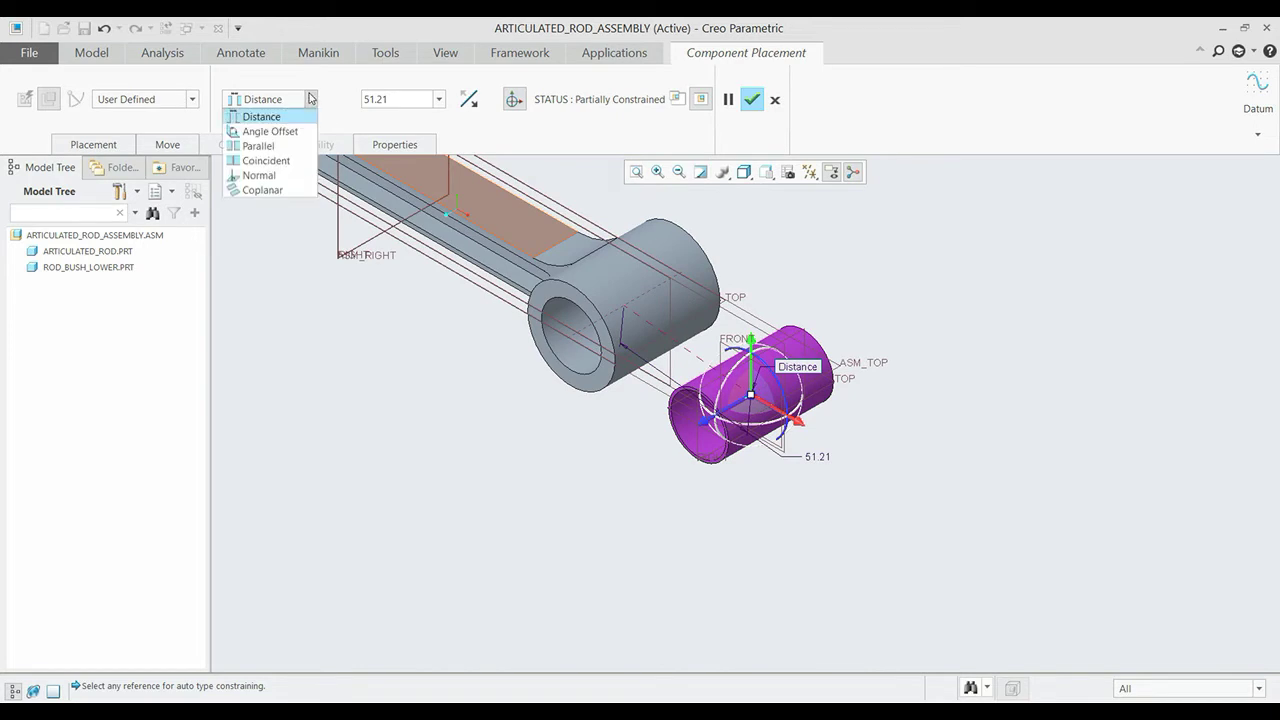
click(272, 158)
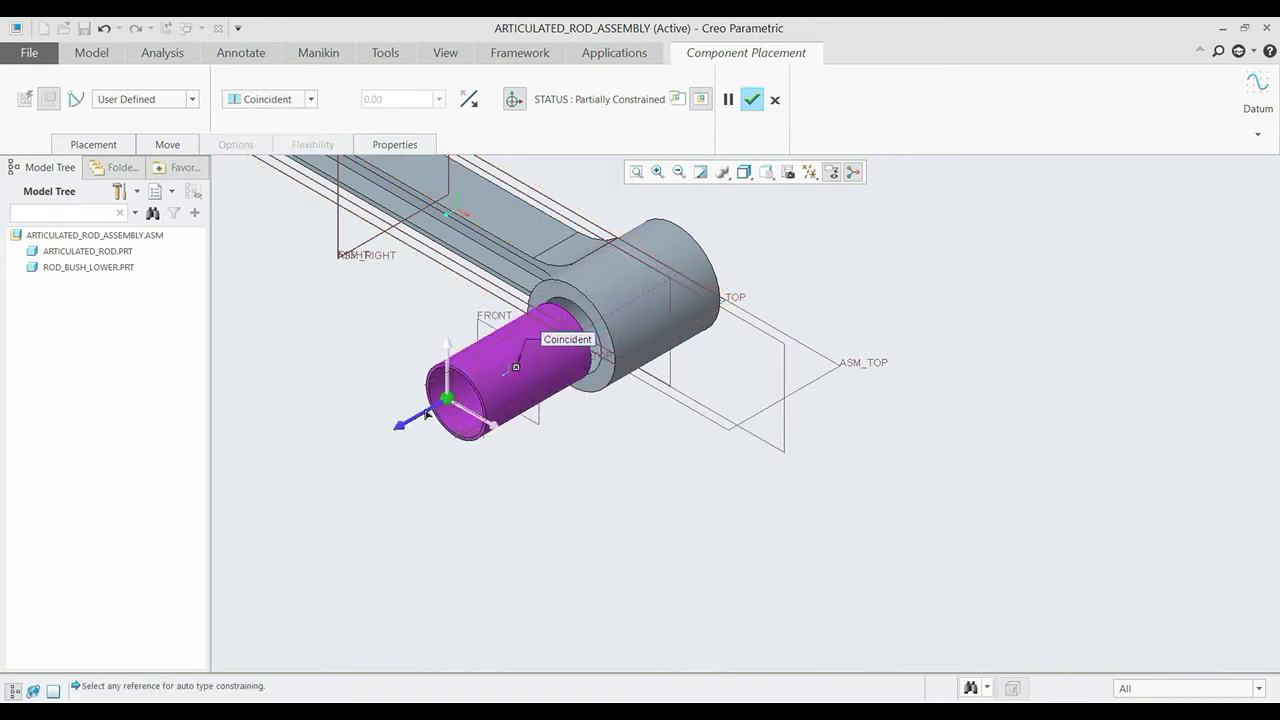
Set the bush edge to rod end face distance to 0 and finish placement.
drag(644, 342, 366, 503)
scroll(420, 380, up, 3)
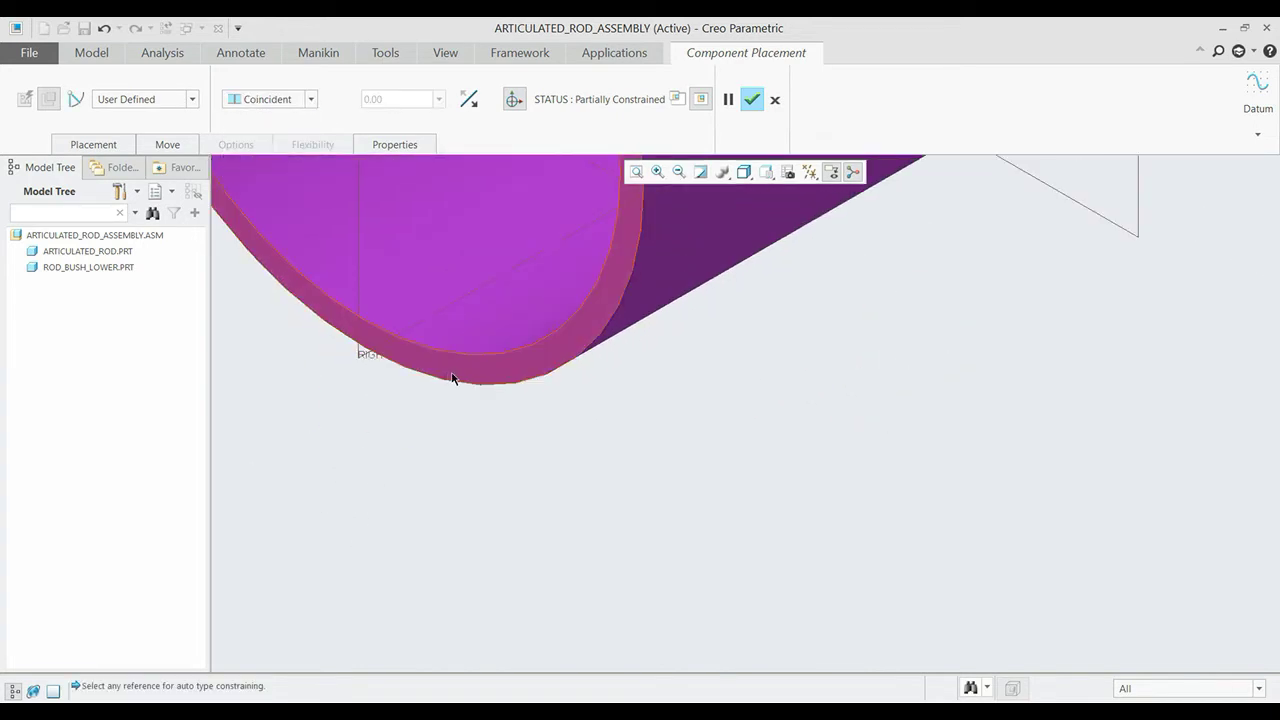
click(452, 378)
scroll(501, 475, down, 3)
scroll(501, 475, down, 2)
scroll(687, 382, up, 2)
scroll(677, 363, up, 2)
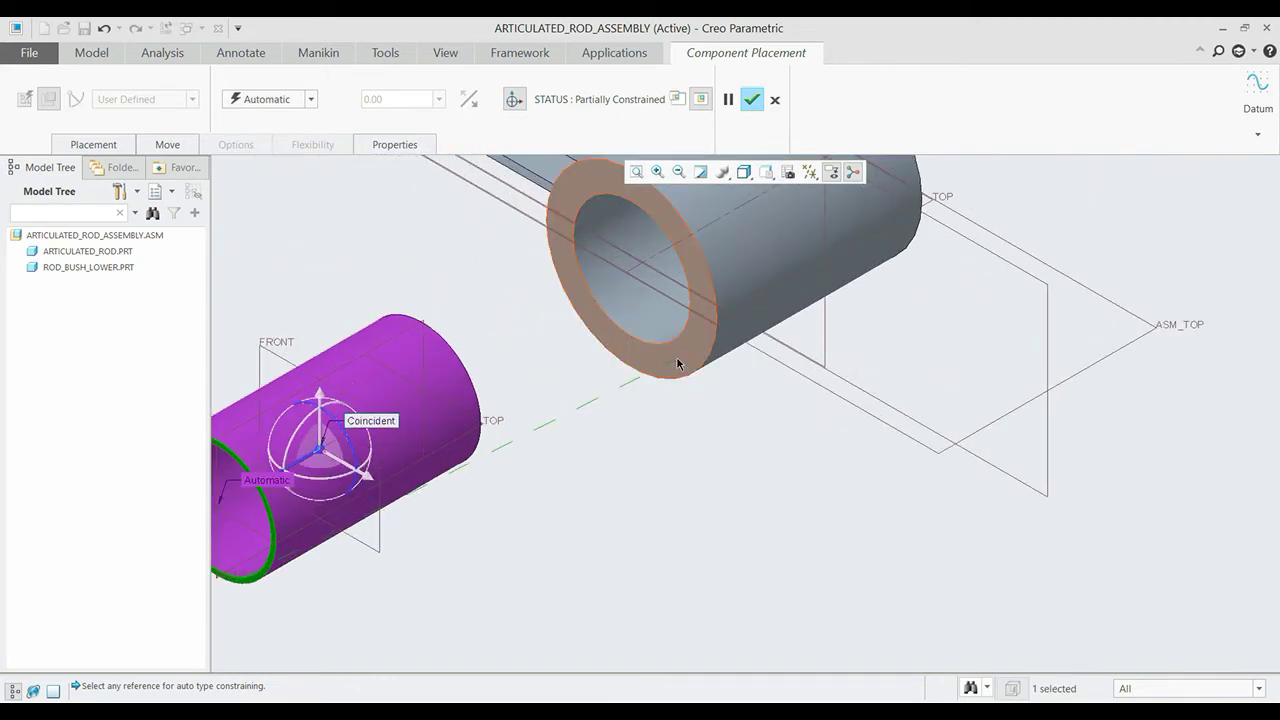
click(677, 363)
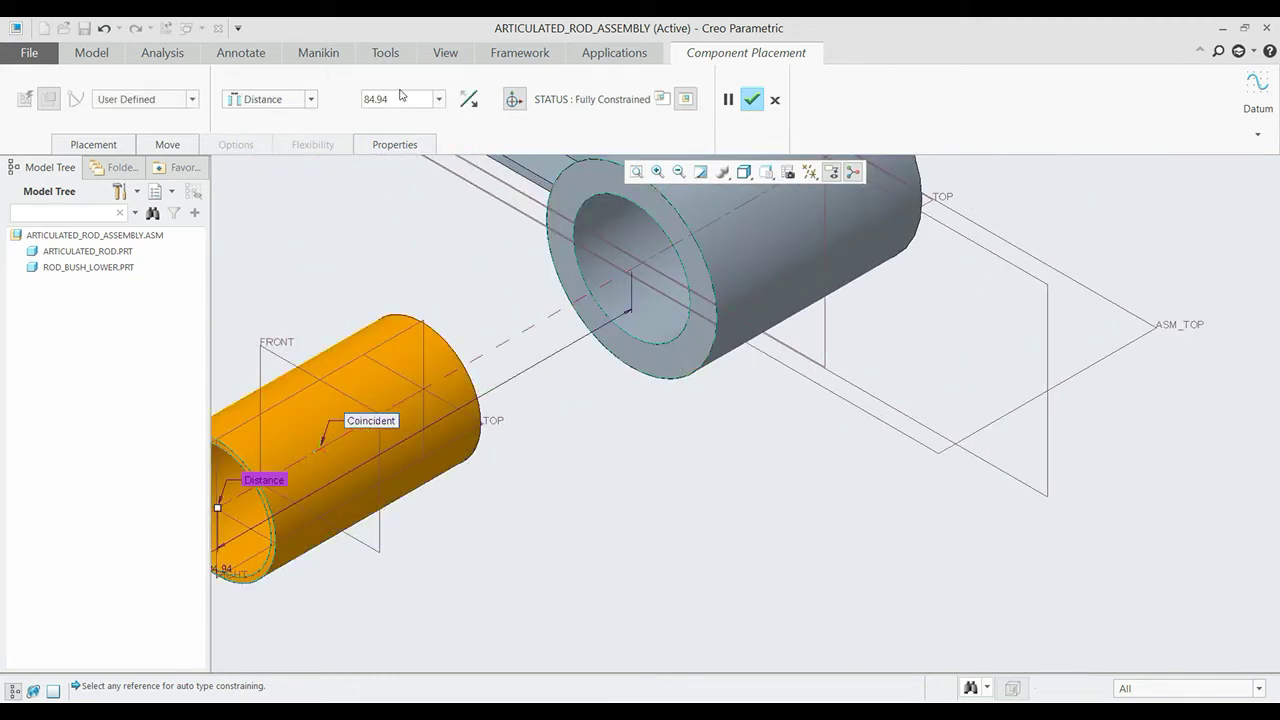
drag(399, 98, 359, 98)
text(0)
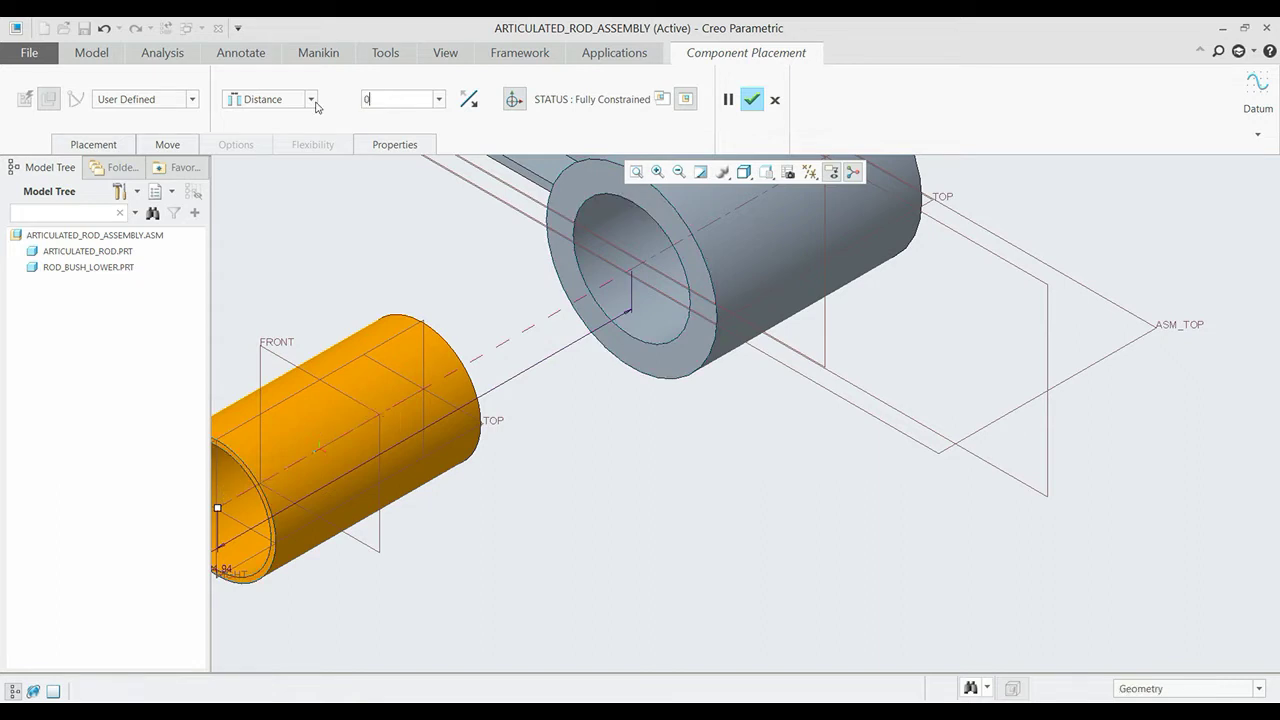
key(Return)
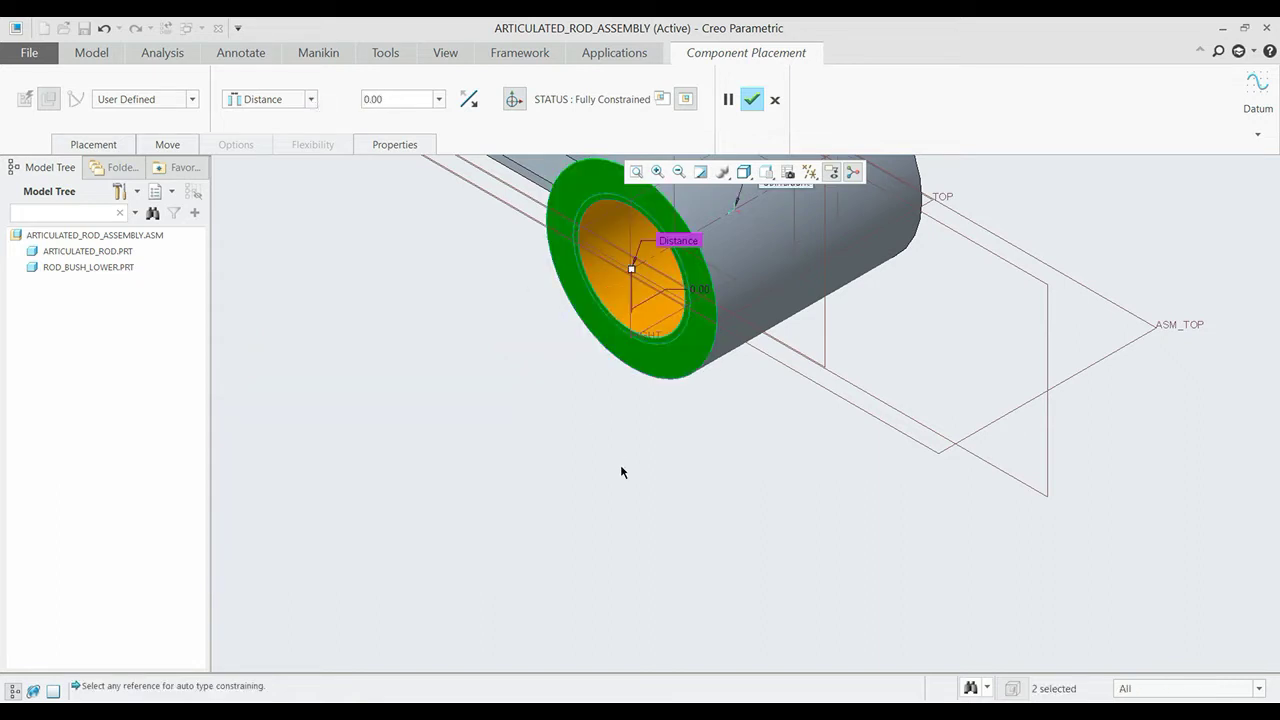
mouse_move(746, 470)
middle_down()
mouse_move(674, 483)
mouse_move(720, 477)
mouse_move(779, 334)
middle_up()
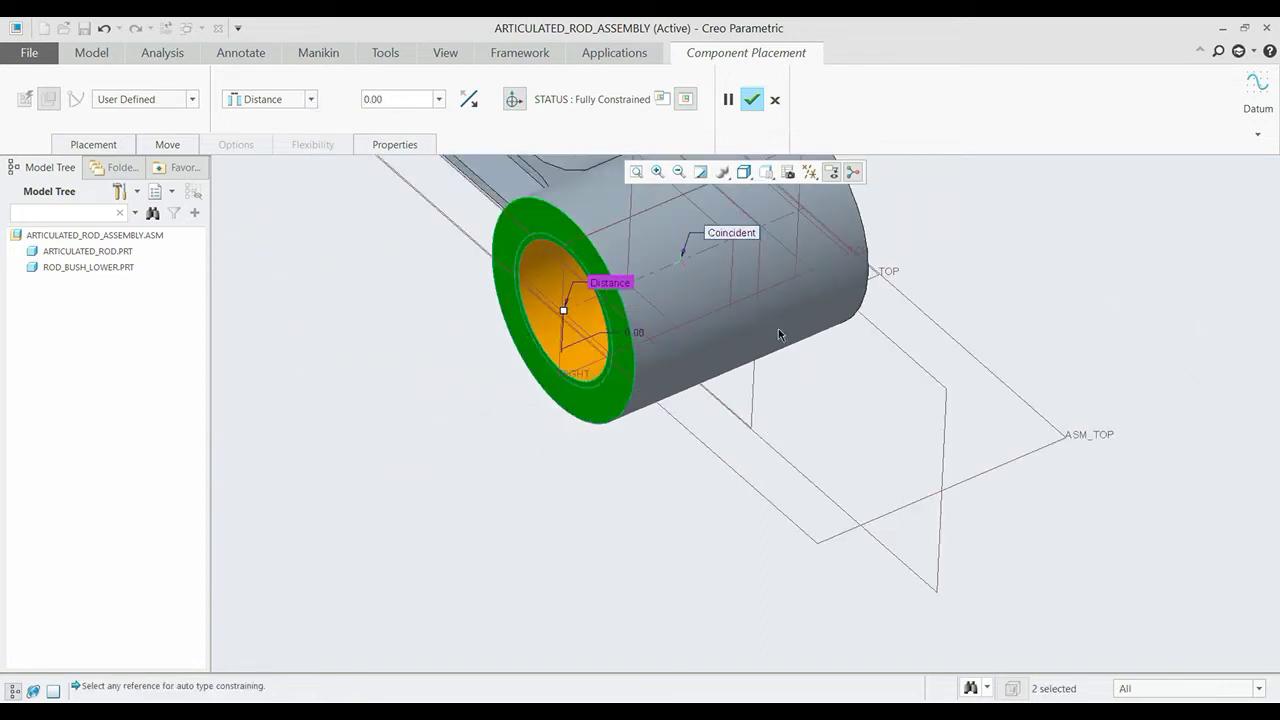
click(752, 99)
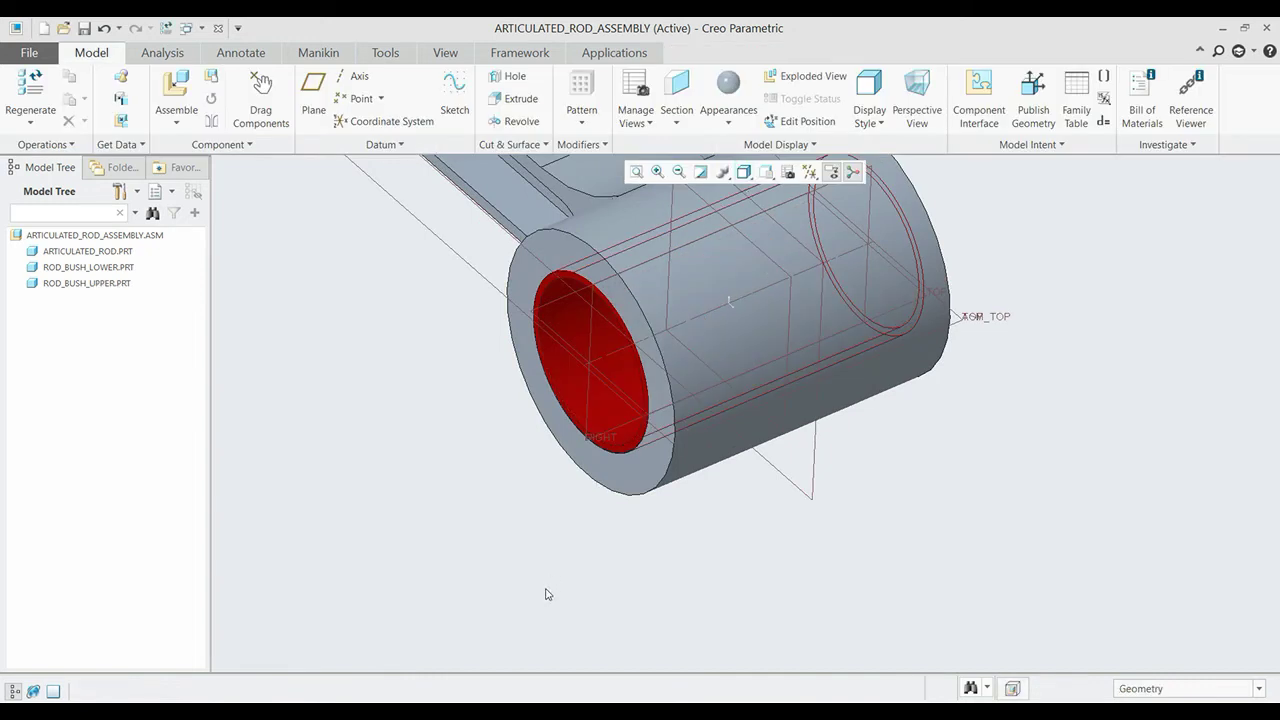
Start assembling the next component from the part files.
scroll(545, 590, up, 5)
scroll(575, 592, up, 4)
scroll(606, 597, up, 2)
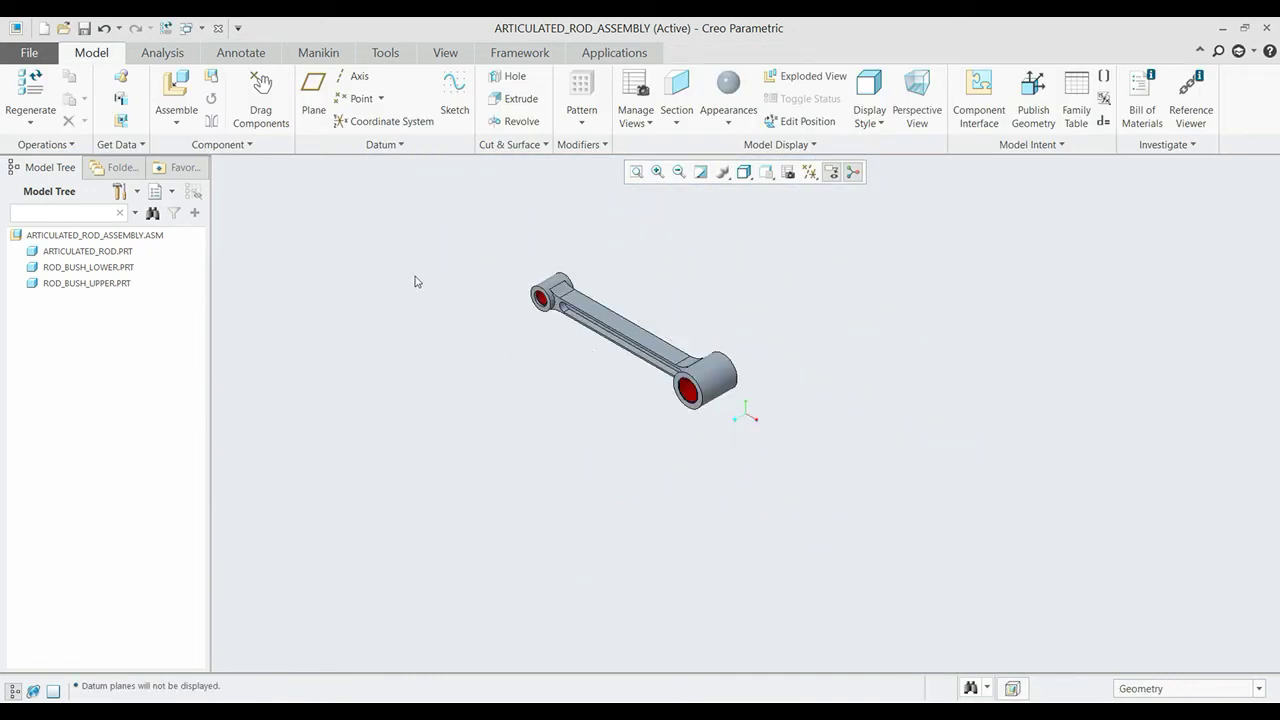
click(182, 95)
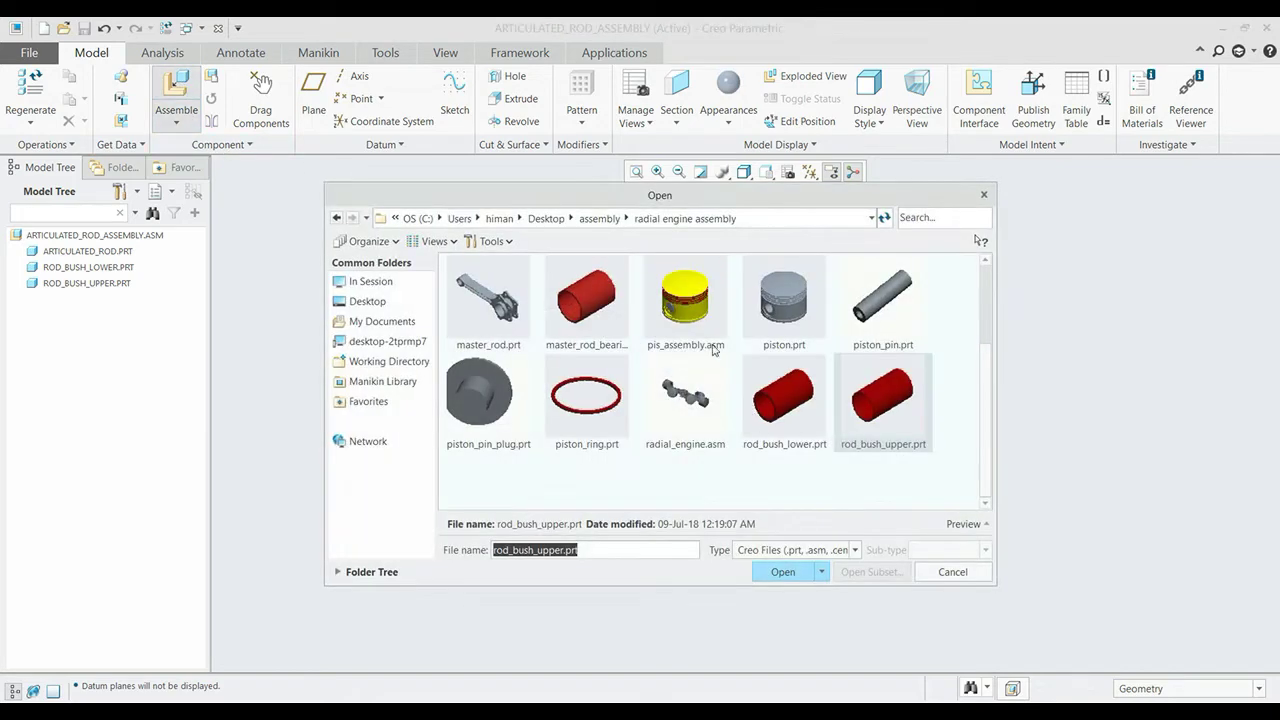
Bring pis_assembly.asm into the rod assembly and turn on datum axis display.
click(685, 300)
click(783, 572)
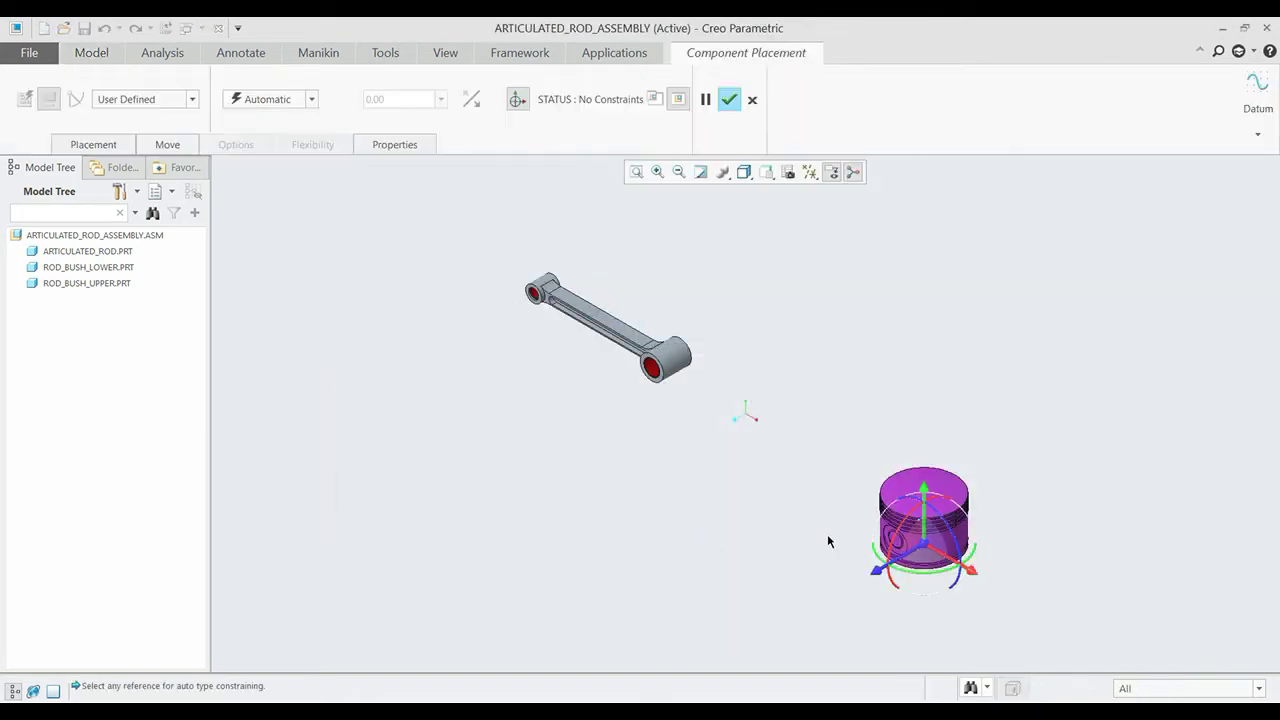
scroll(830, 536, down, 4)
scroll(928, 560, down, 3)
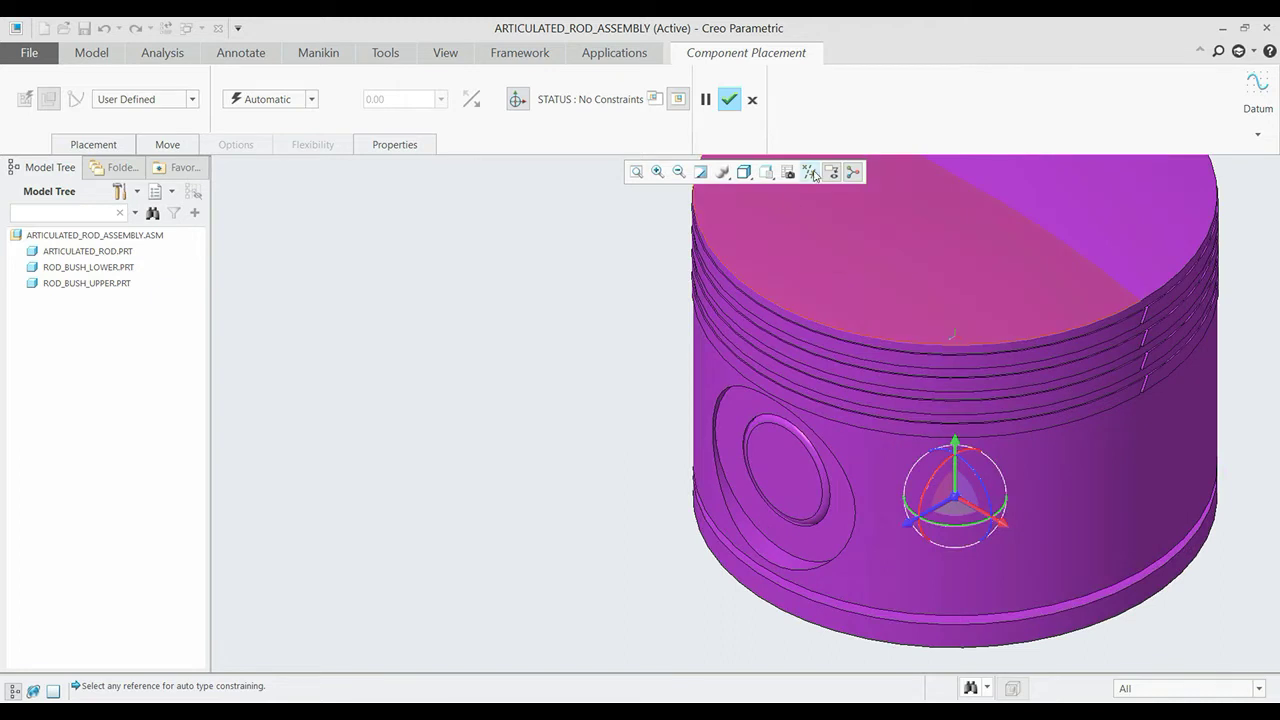
click(810, 172)
click(850, 209)
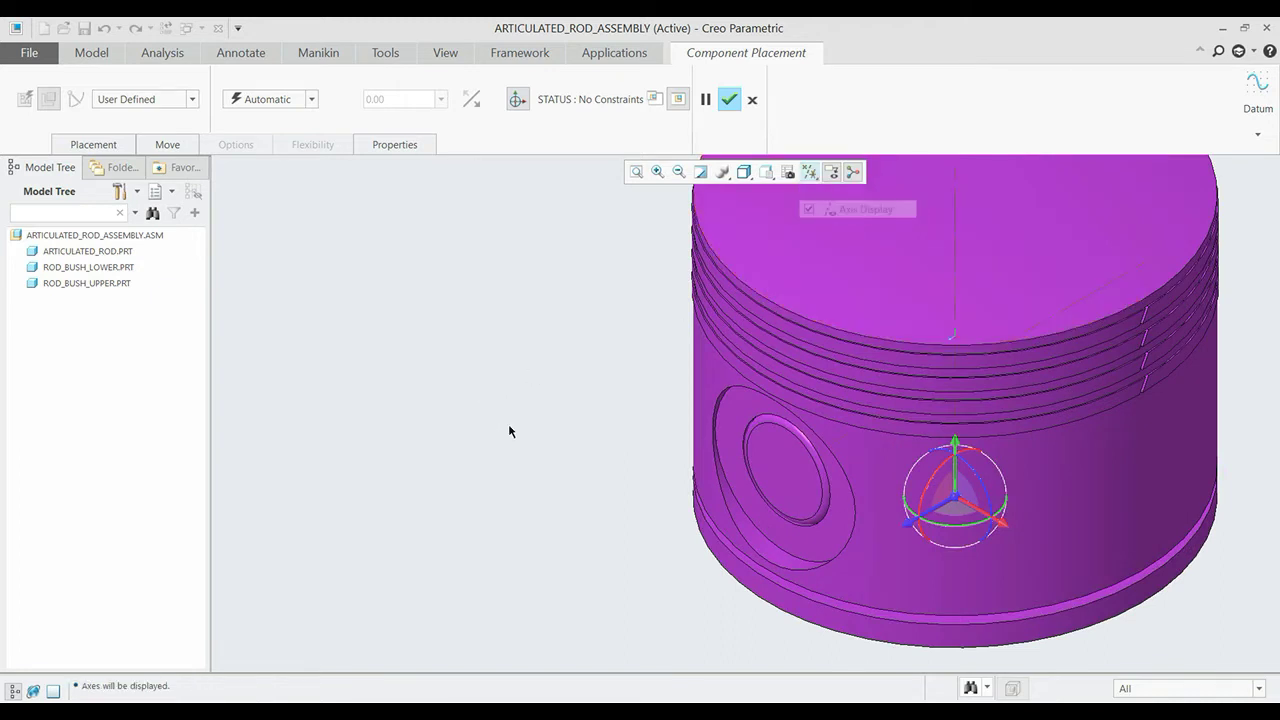
Make the piston Coincident with the rod's end axis.
scroll(840, 443, down, 5)
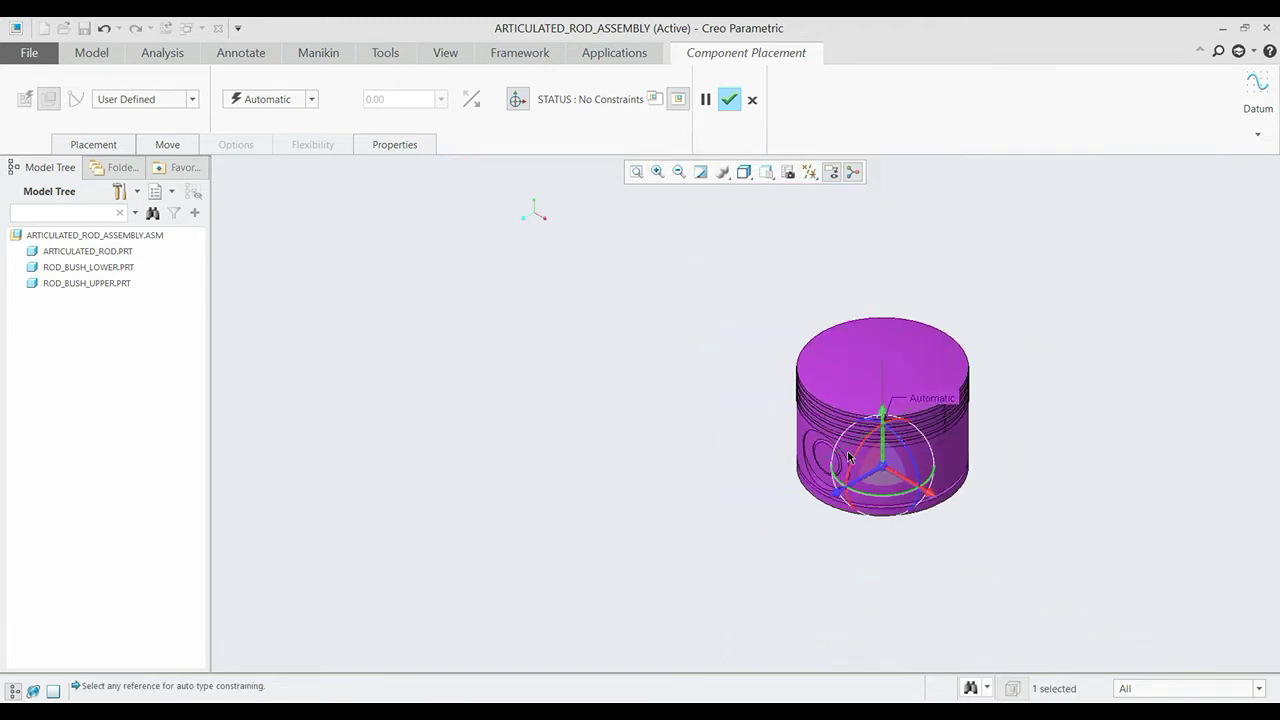
scroll(610, 290, up, 5)
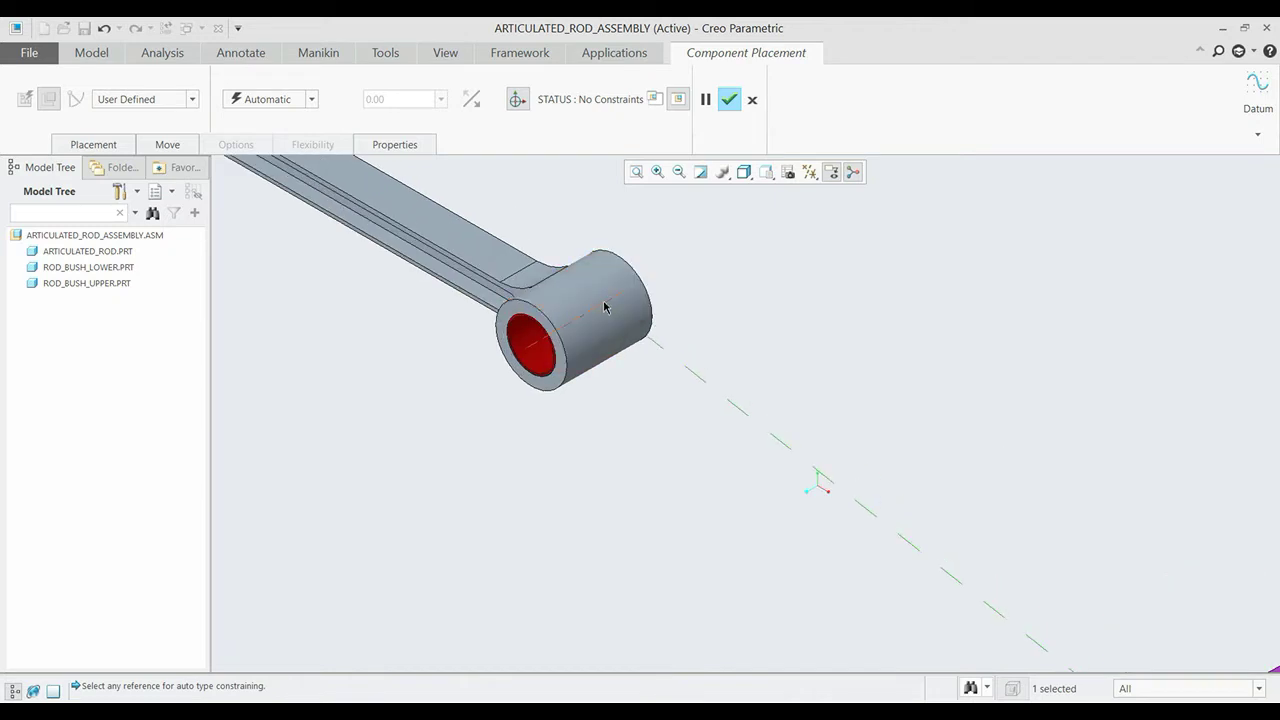
click(606, 300)
scroll(600, 310, down, 3)
scroll(594, 313, down, 2)
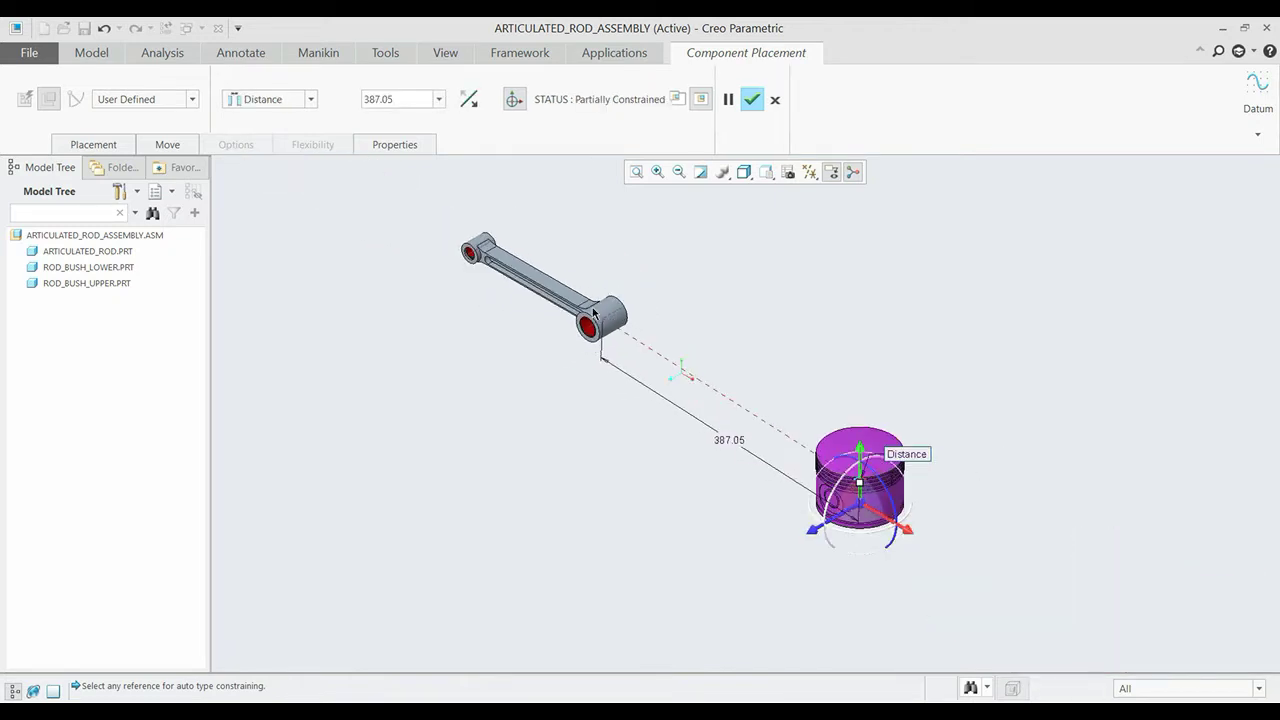
click(312, 99)
click(290, 162)
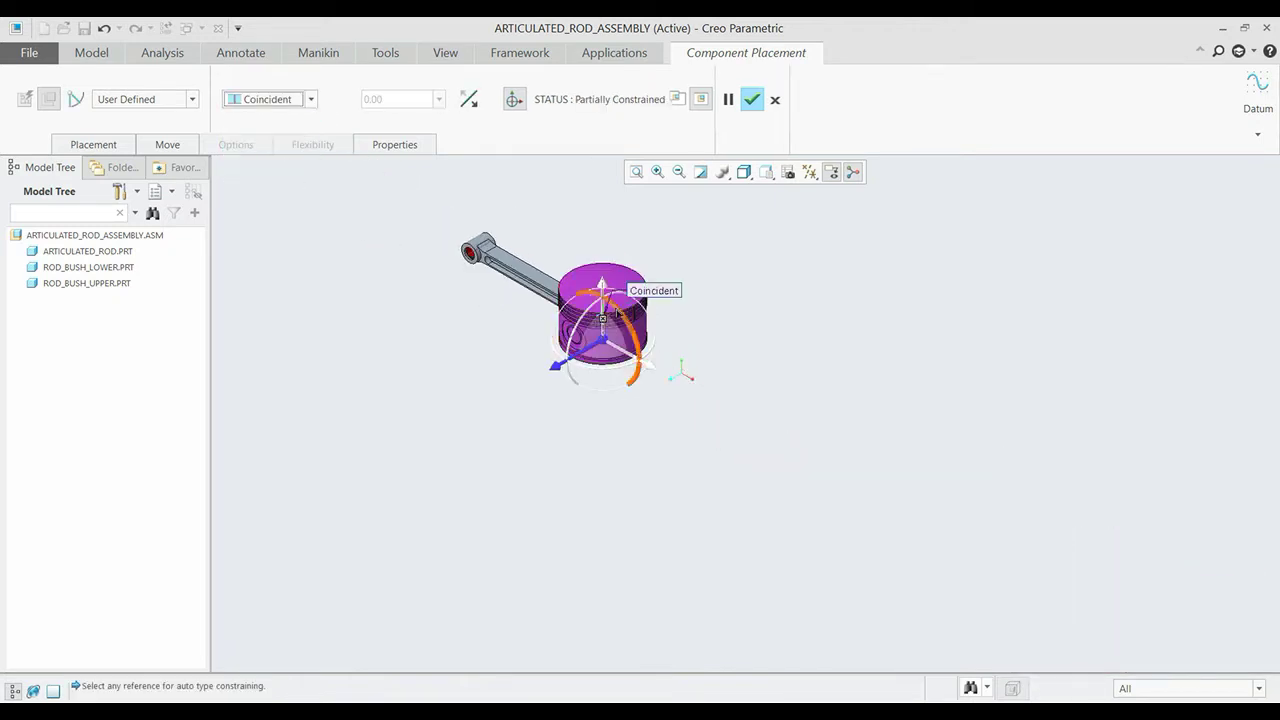
Drag the piston clear of the rod and pick a piston reference for the next constraint.
drag(617, 313, 740, 353)
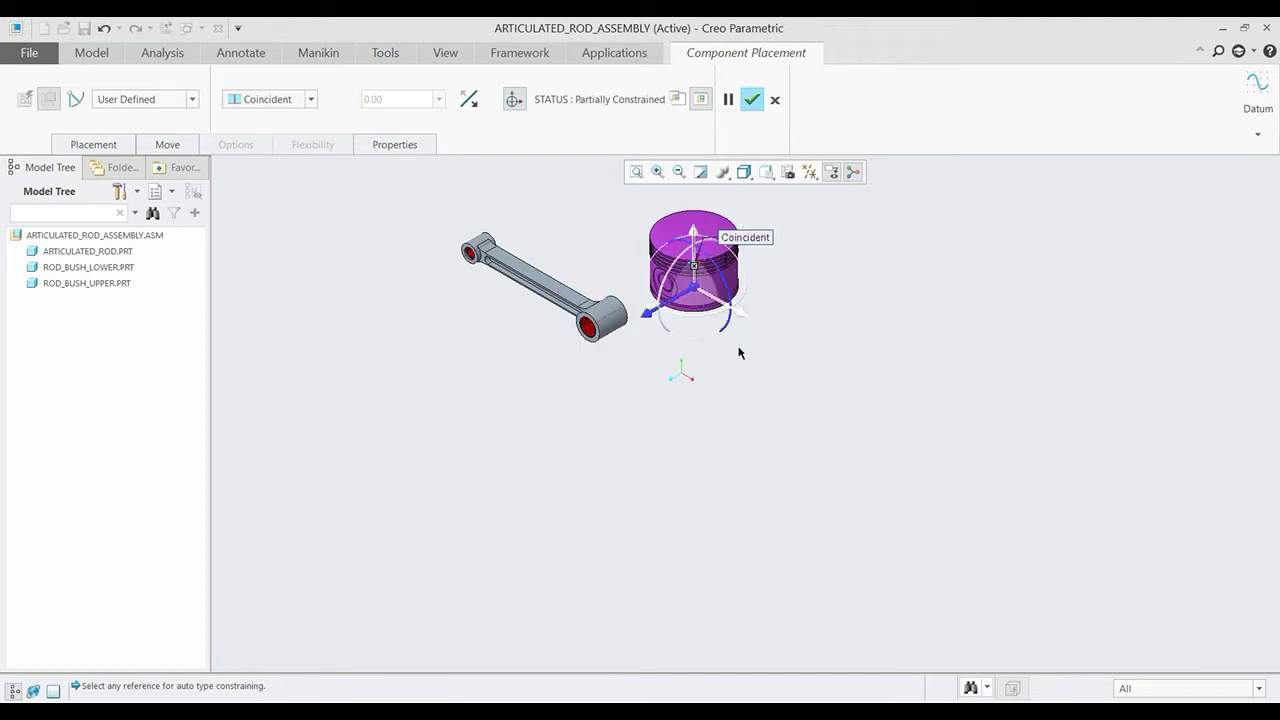
middle_drag(740, 353, 729, 263)
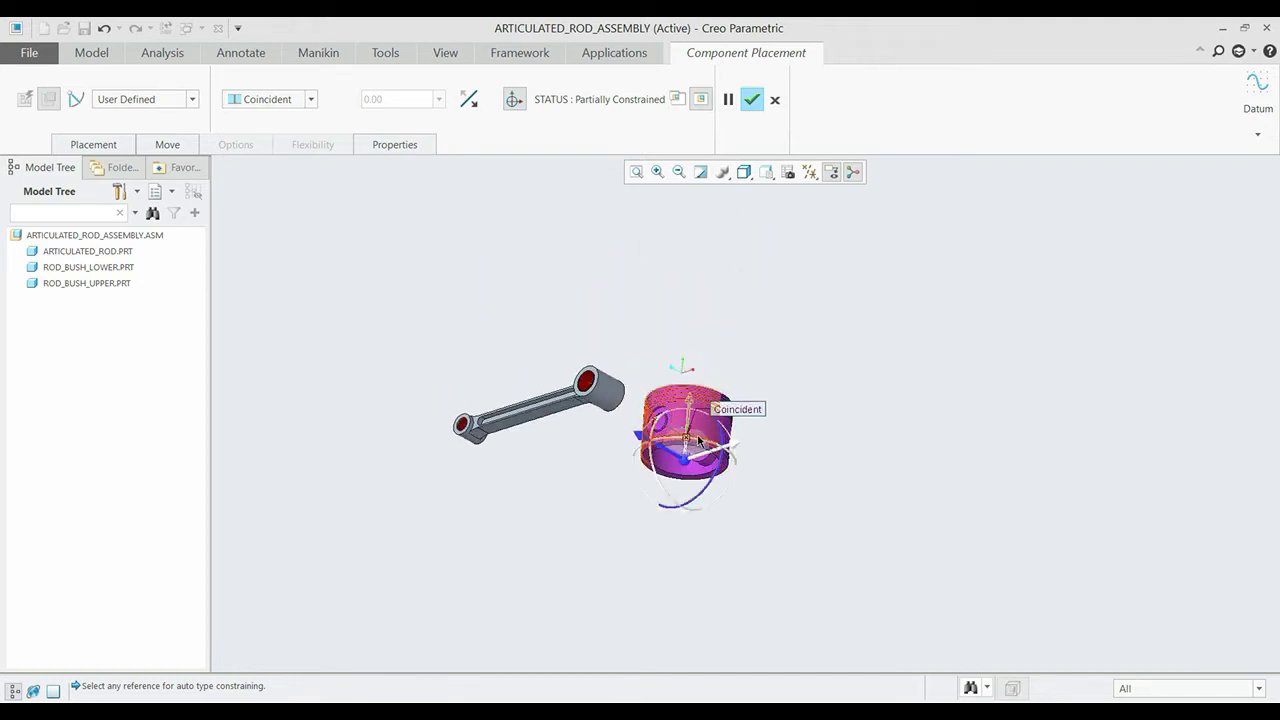
scroll(698, 440, up, 2)
scroll(700, 450, up, 2)
scroll(720, 465, up, 2)
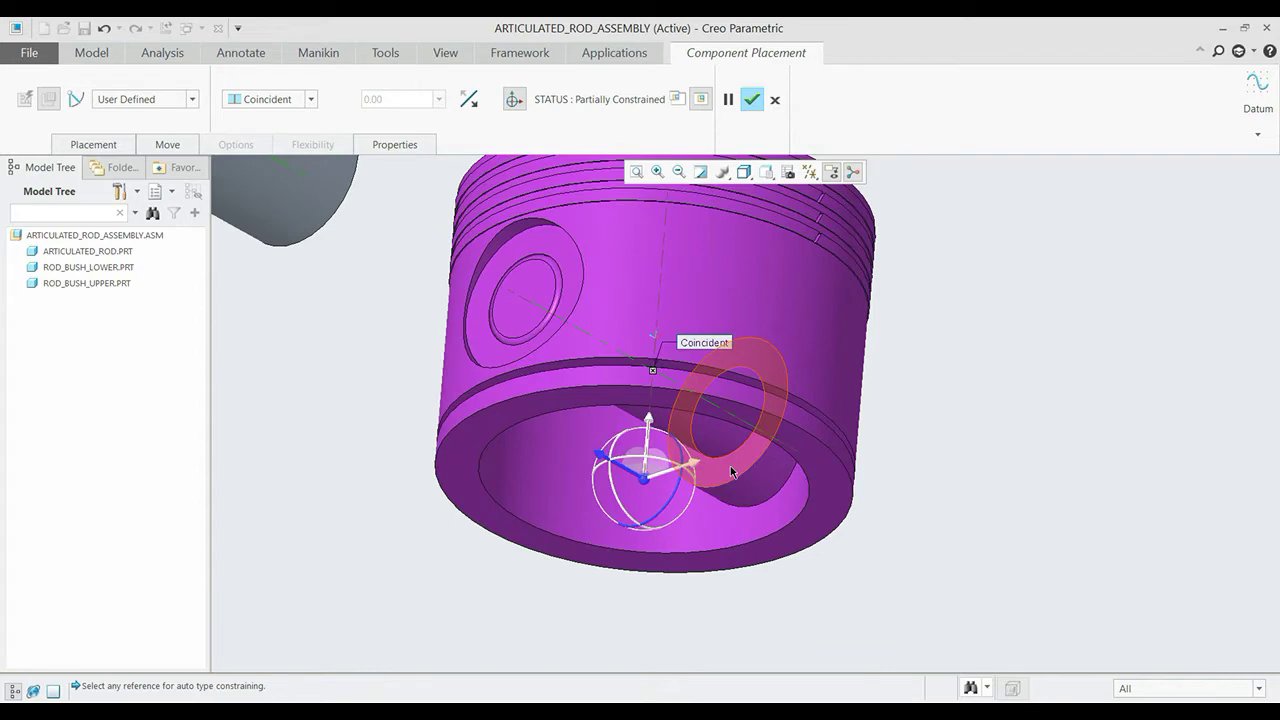
click(731, 471)
scroll(731, 471, down, 3)
middle_drag(599, 440, 617, 430)
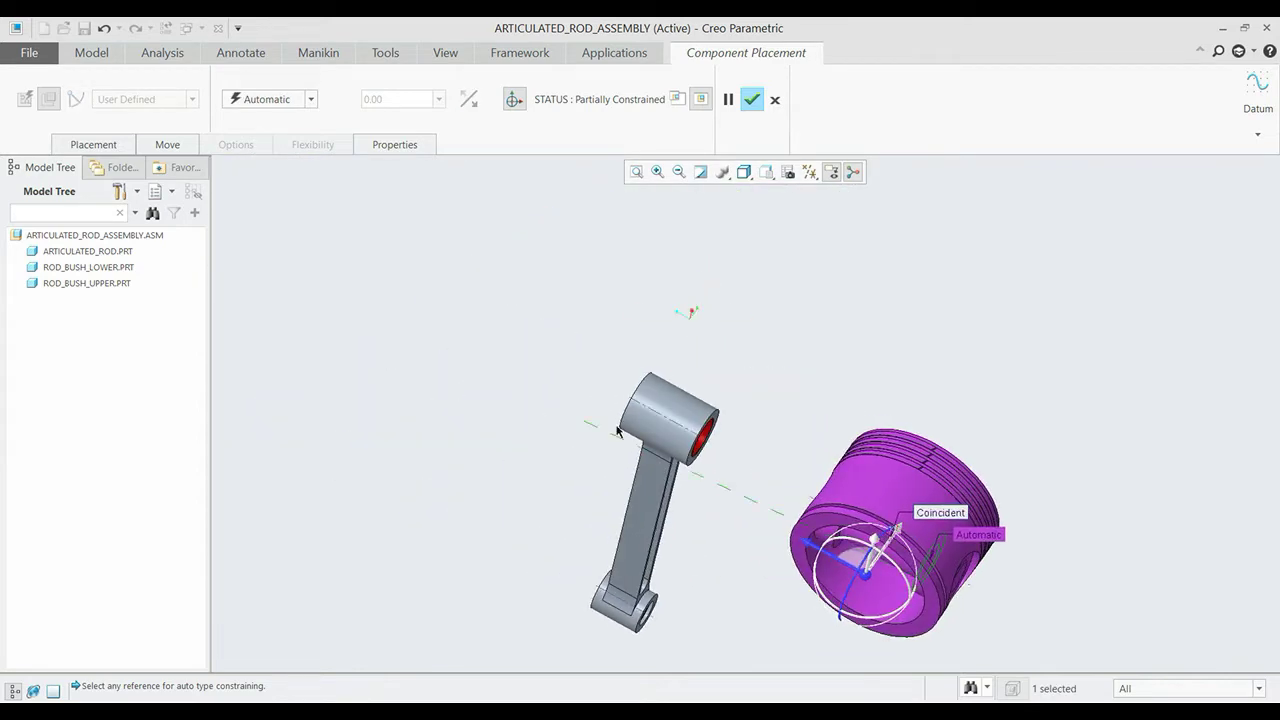
scroll(710, 405, up, 3)
Constrain the piston to the rod bore edge with a 2.50 distance offset.
click(654, 420)
scroll(655, 432, down, 3)
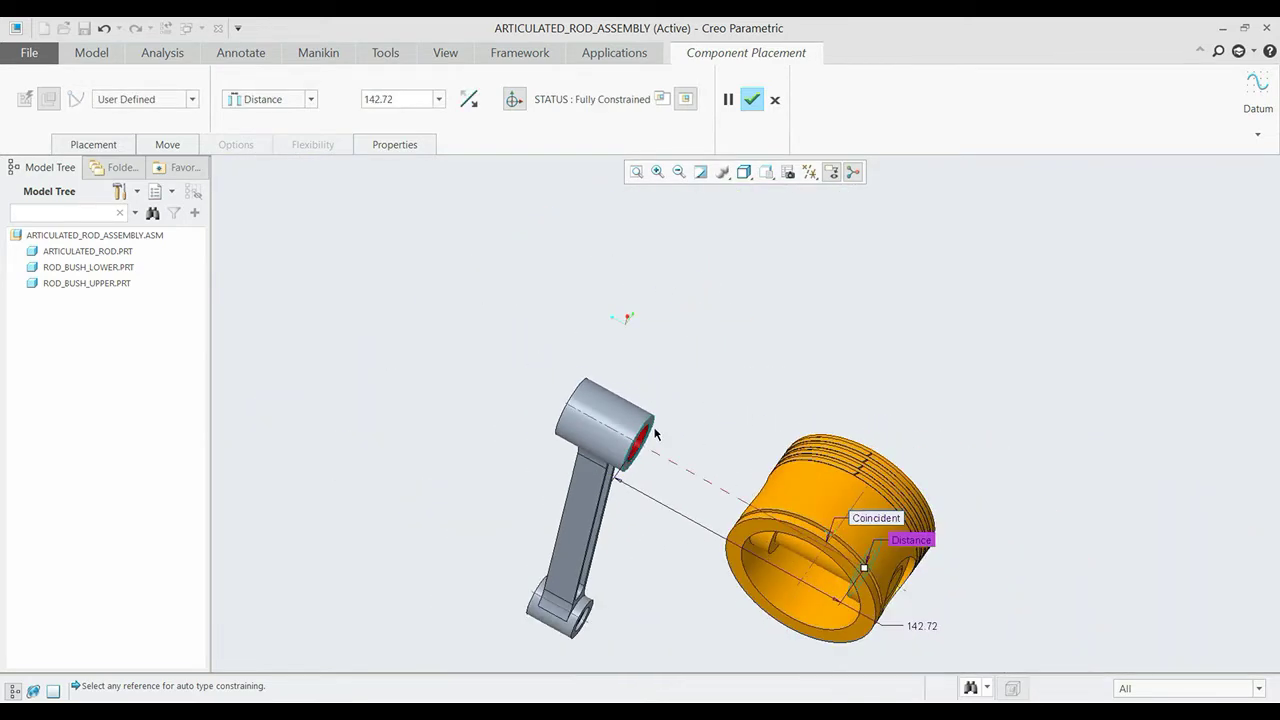
middle_drag(656, 433, 672, 497)
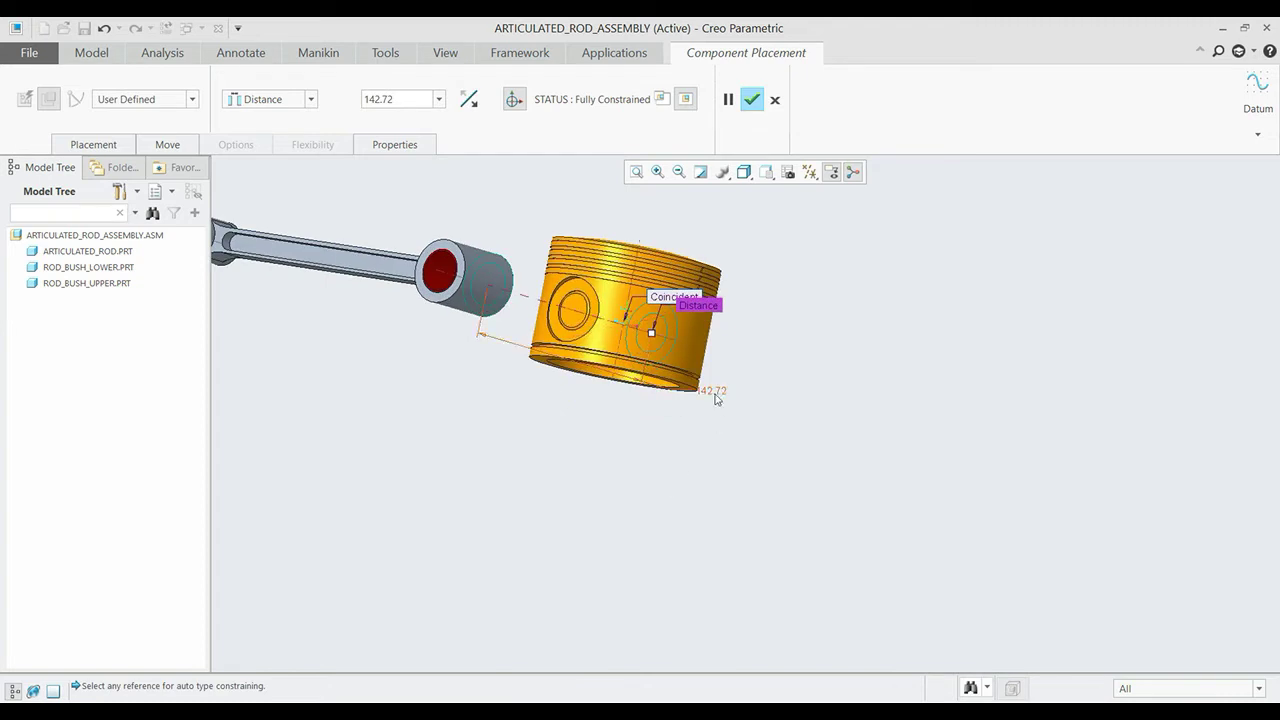
double_click(715, 394)
text(0)
key(Return)
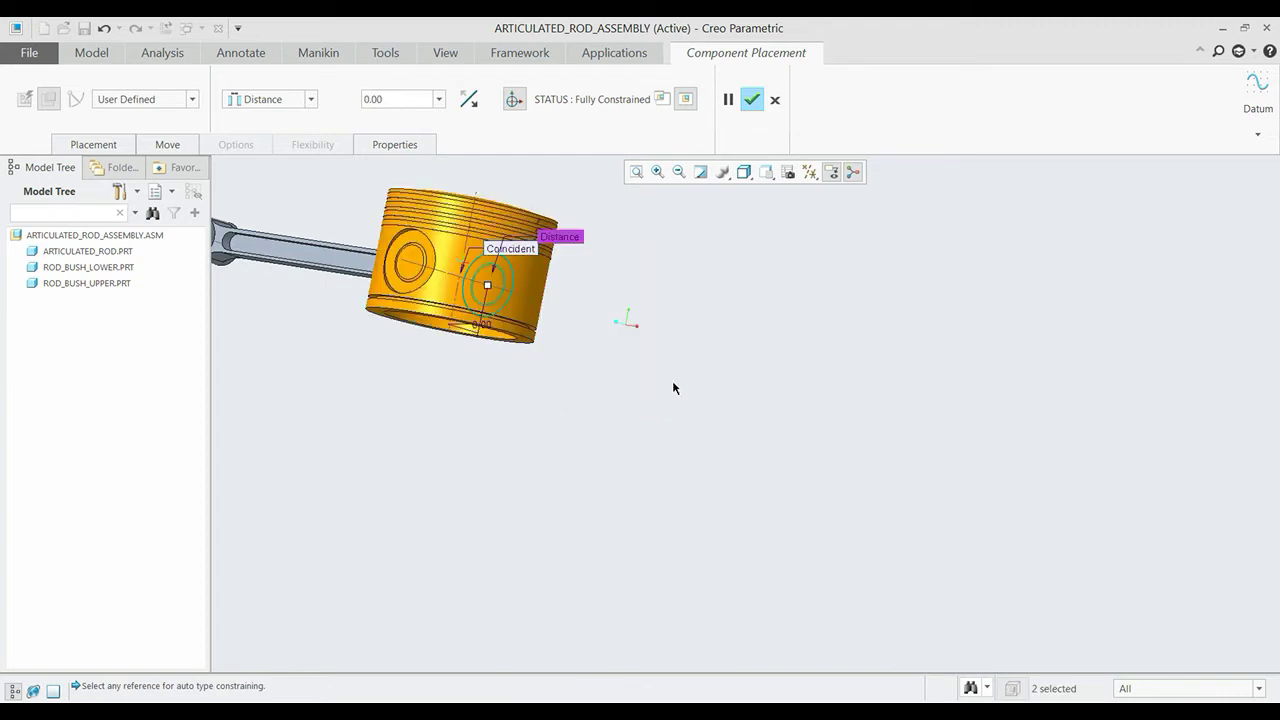
middle_drag(673, 387, 560, 460)
scroll(513, 498, up, 4)
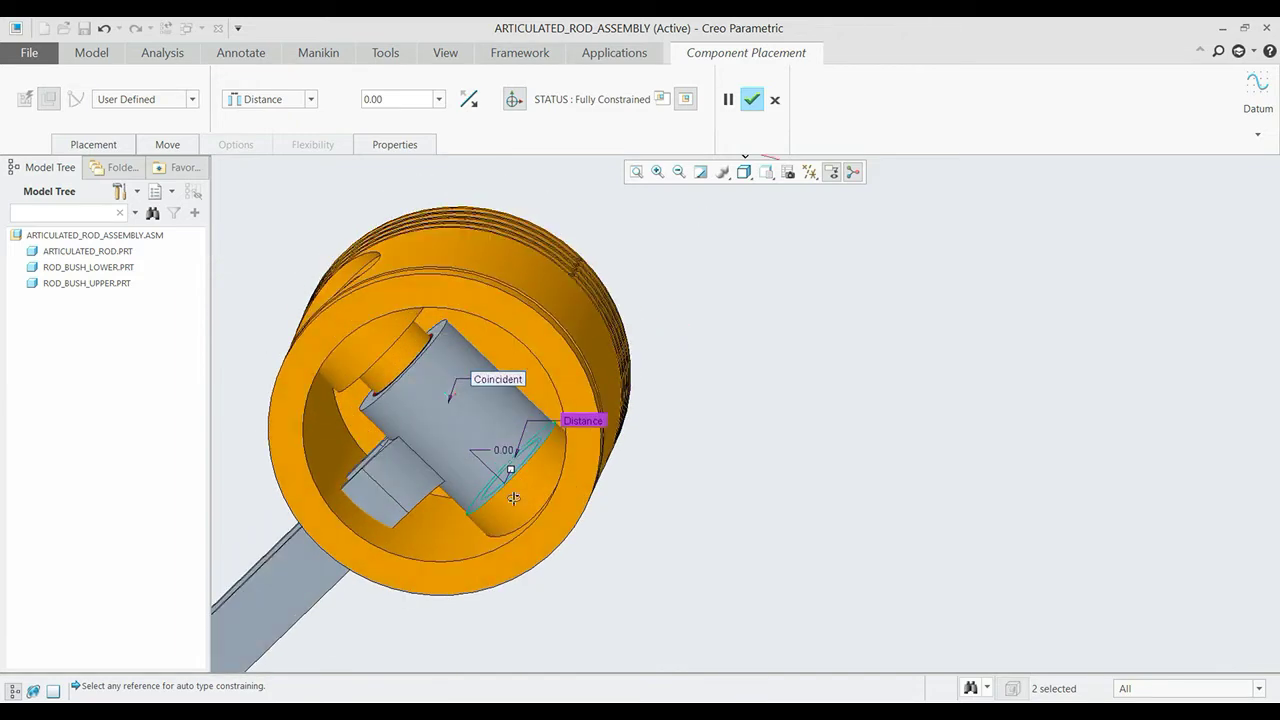
middle_drag(513, 498, 507, 478)
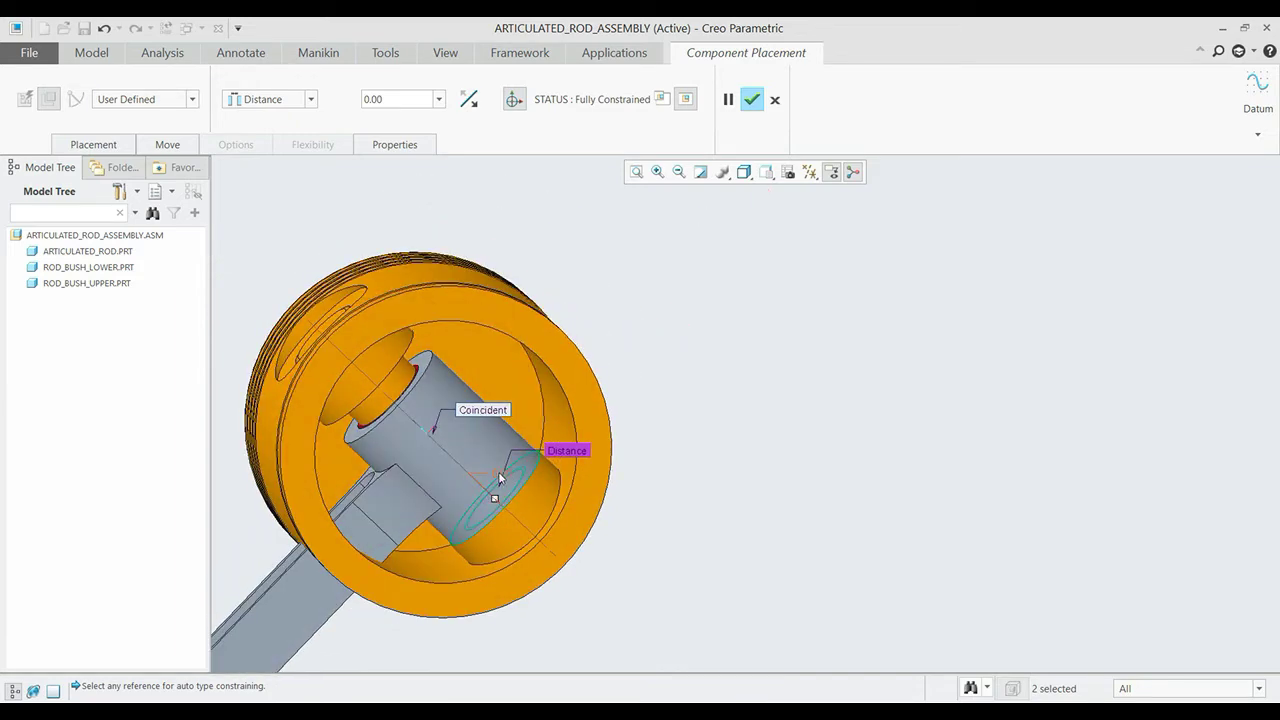
text(2.5)
key(Return)
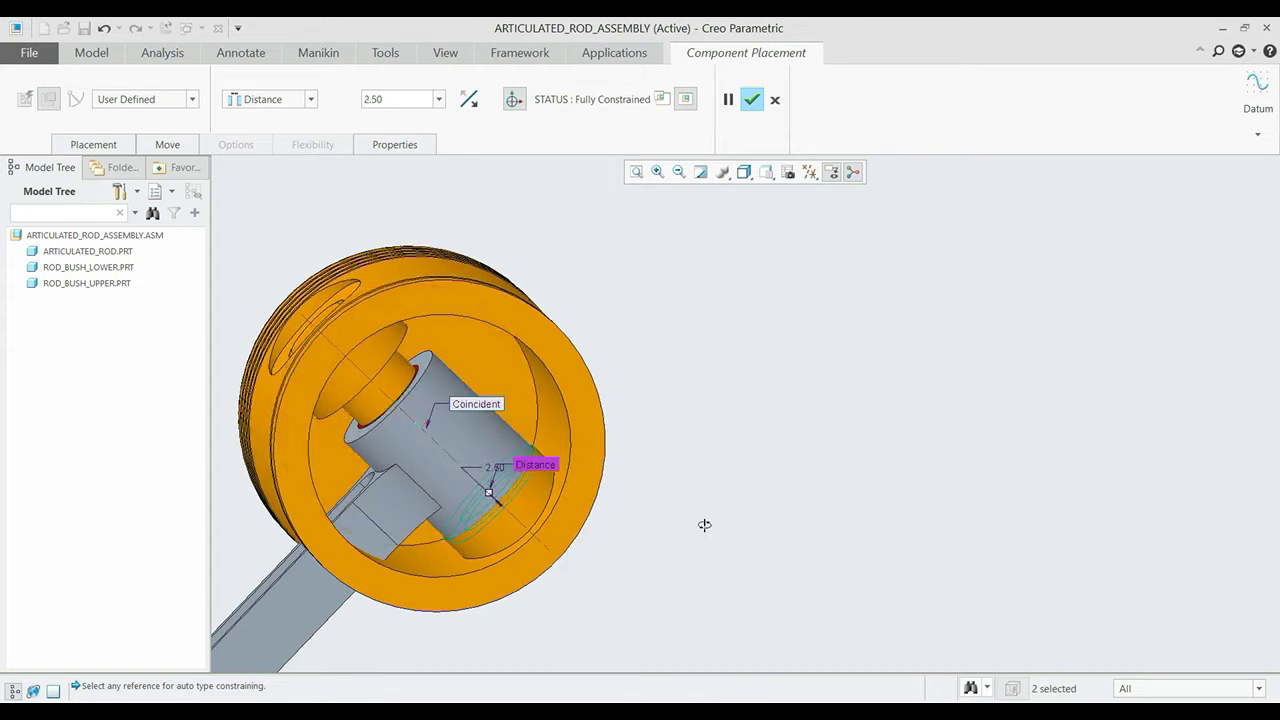
middle_drag(704, 525, 594, 520)
text(-2)
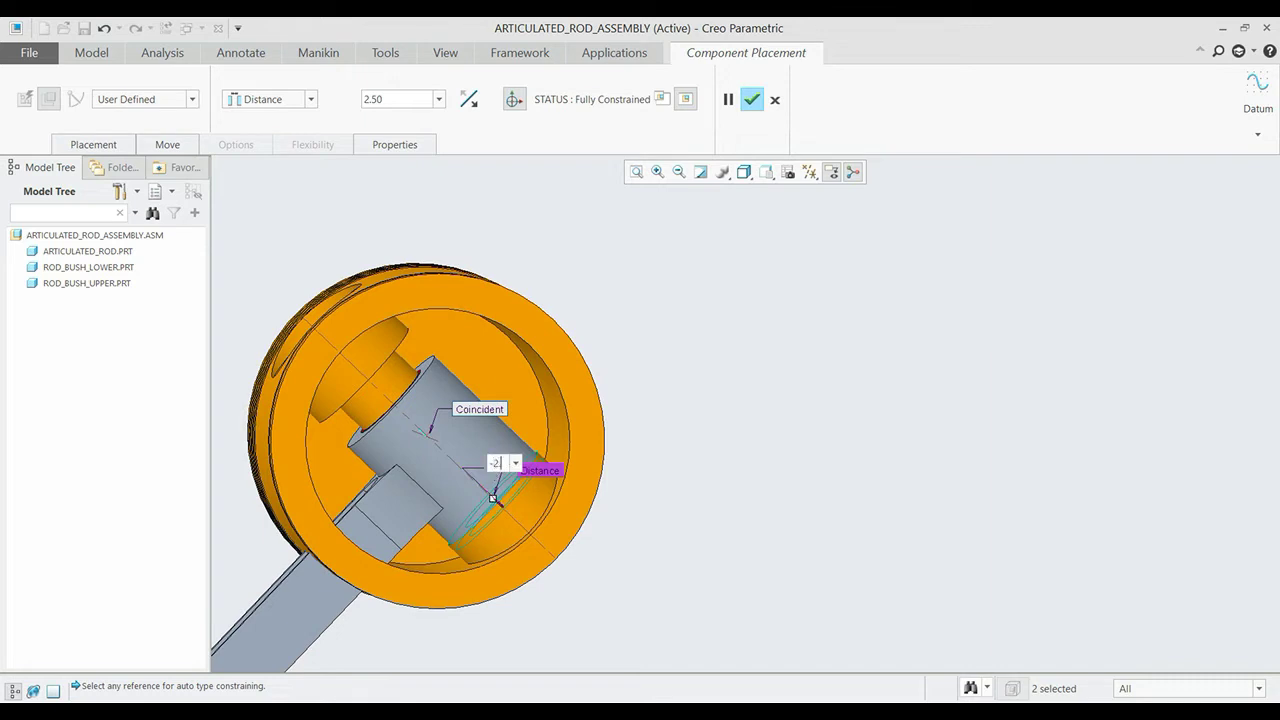
text(.5)
key(Return)
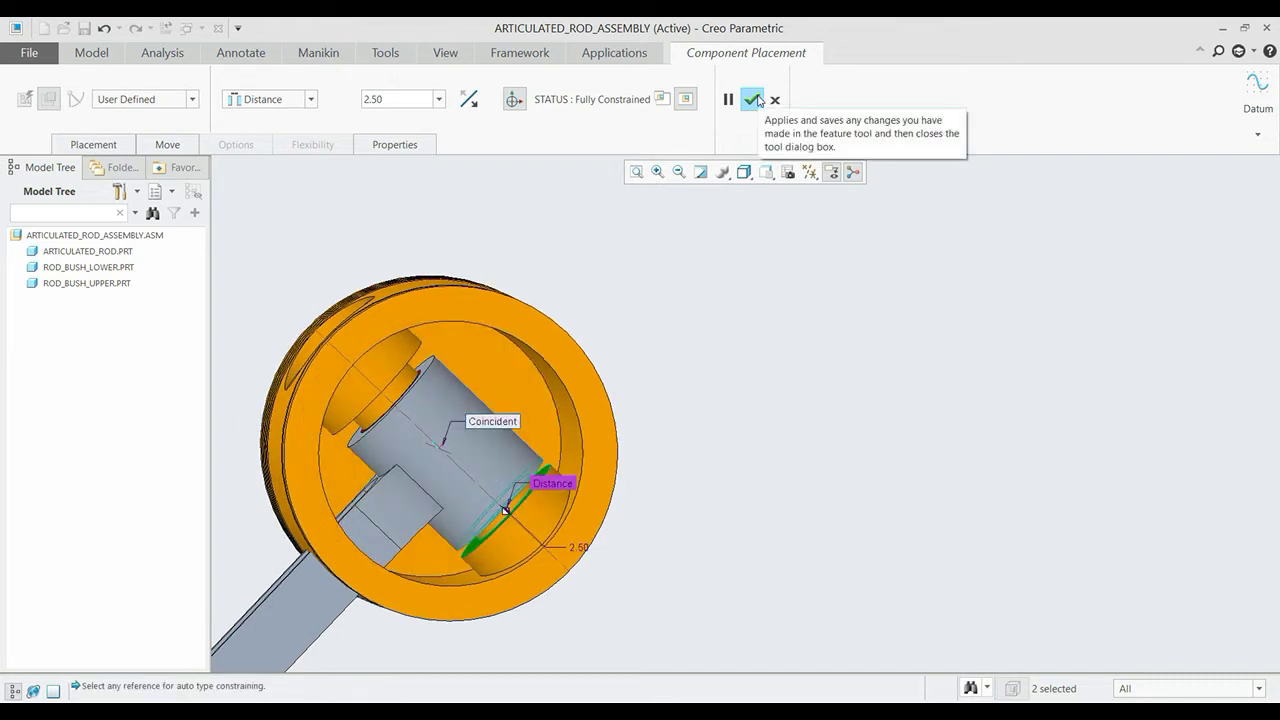
Flip the distance constraint and swing the piston about its pin.
mouse_move(777, 455)
middle_down()
mouse_move(731, 366)
mouse_move(744, 380)
middle_up()
right_click(870, 359)
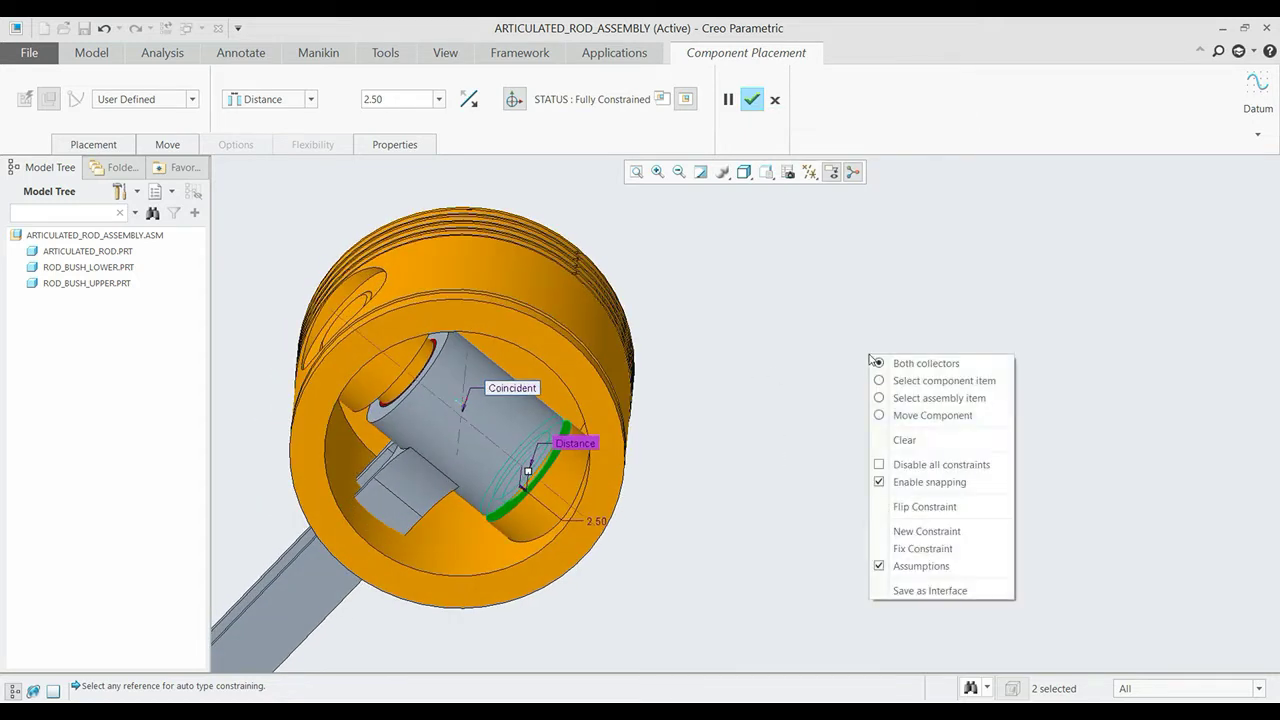
click(924, 528)
scroll(823, 505, down, 2)
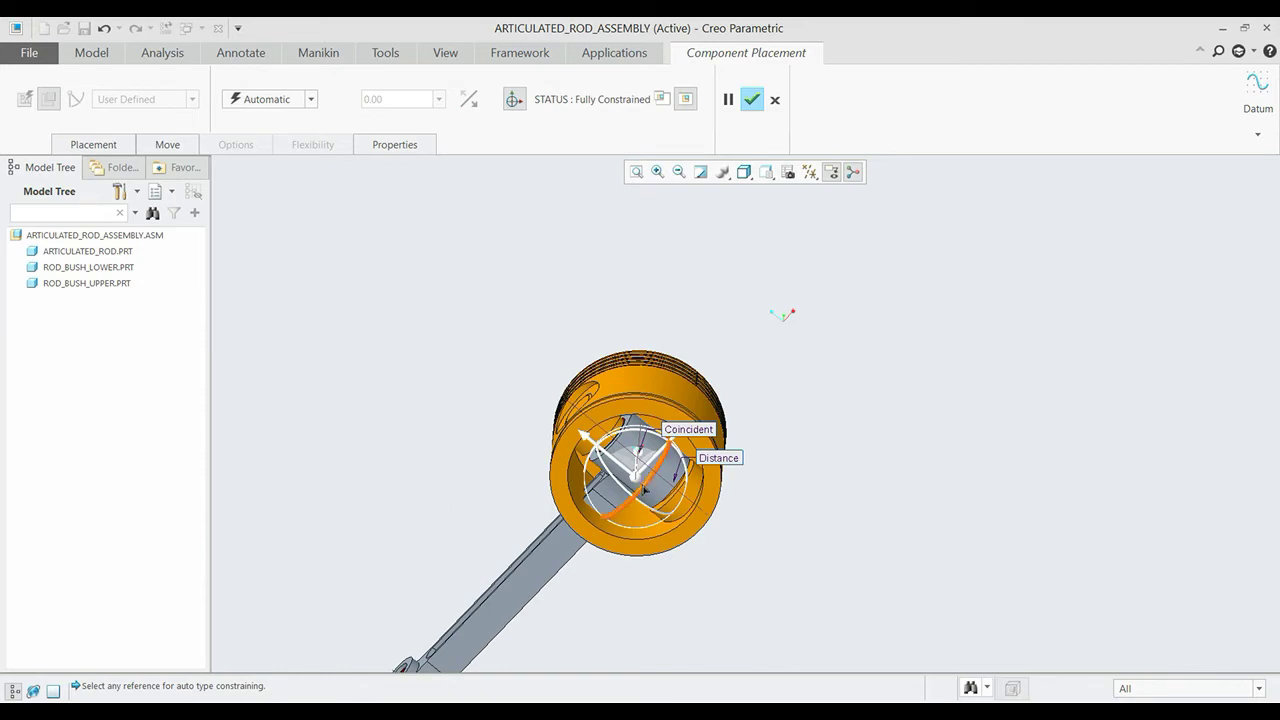
drag(639, 497, 616, 500)
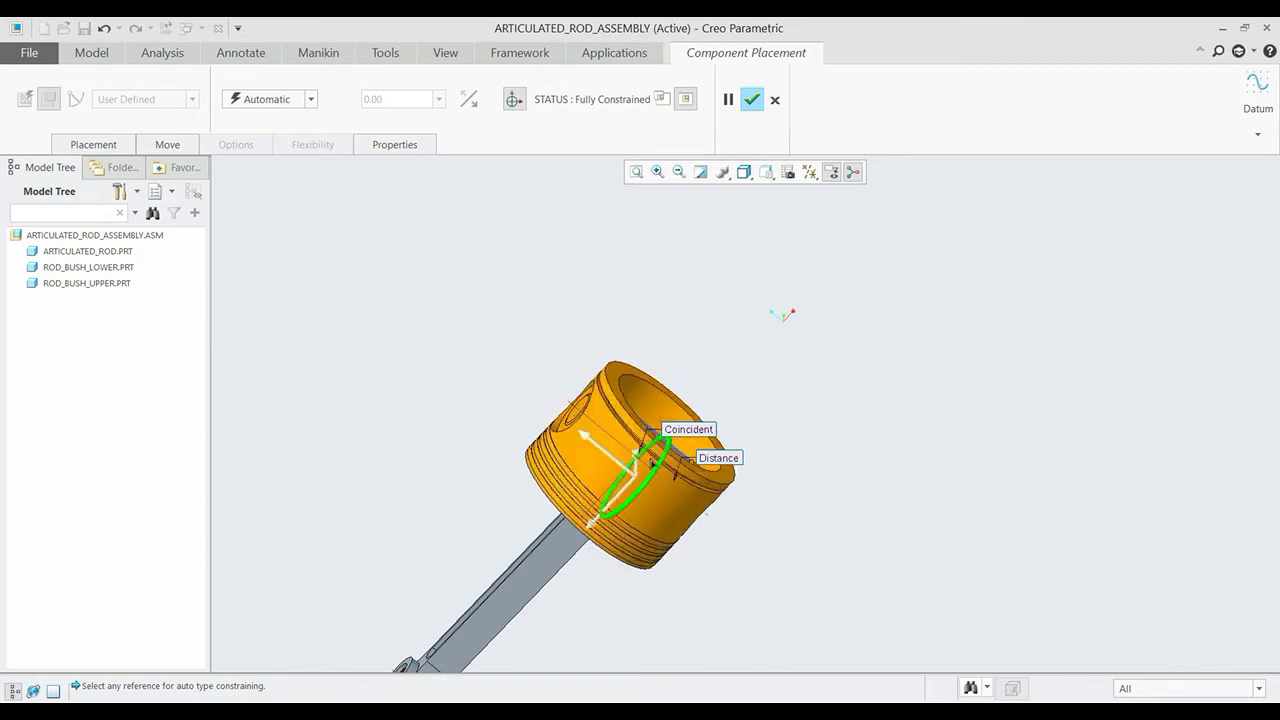
mouse_move(616, 500)
middle_down()
mouse_move(666, 551)
mouse_move(691, 543)
mouse_move(696, 561)
middle_up()
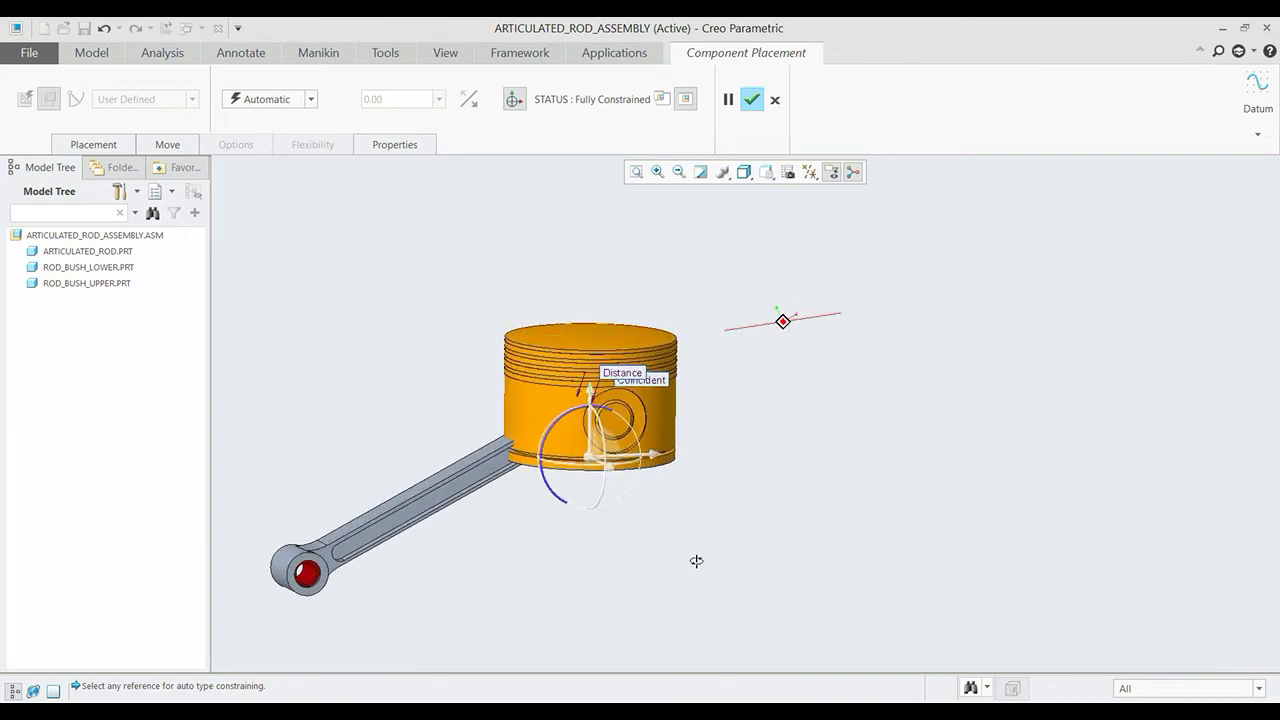
click(810, 172)
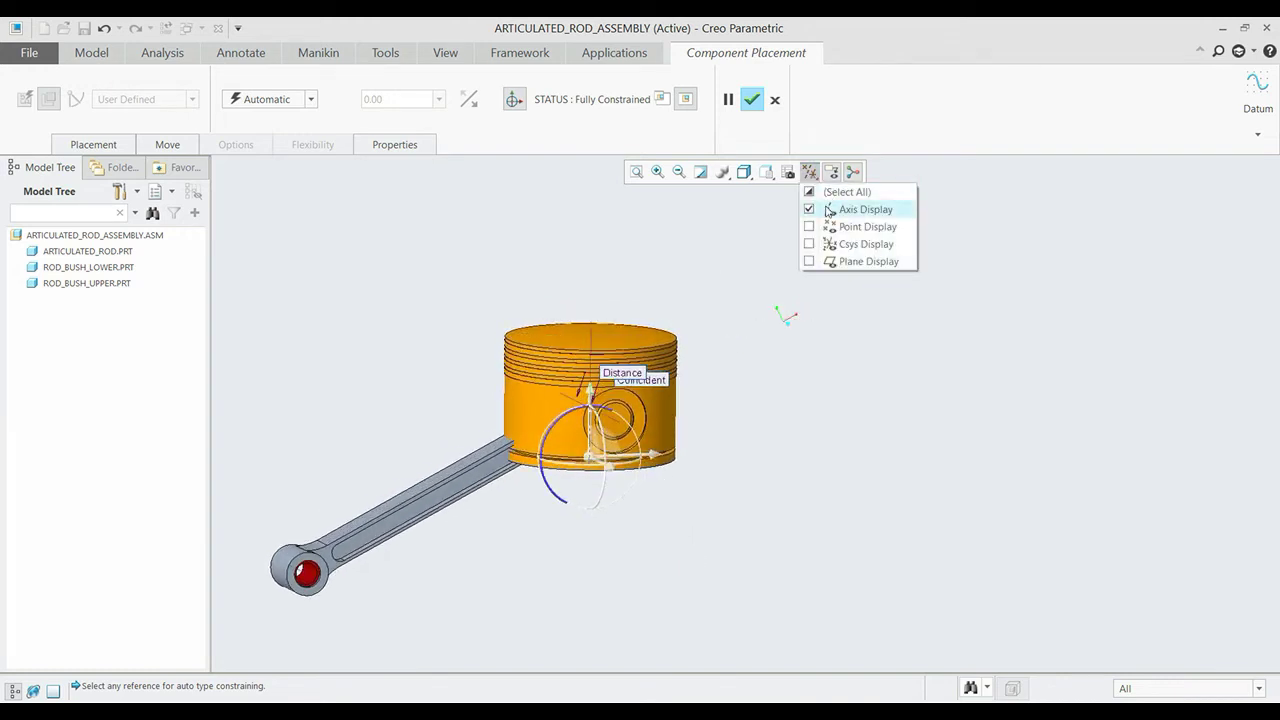
Hide datum axes, show datum planes, and rotate the piston about the pin.
click(830, 210)
click(840, 261)
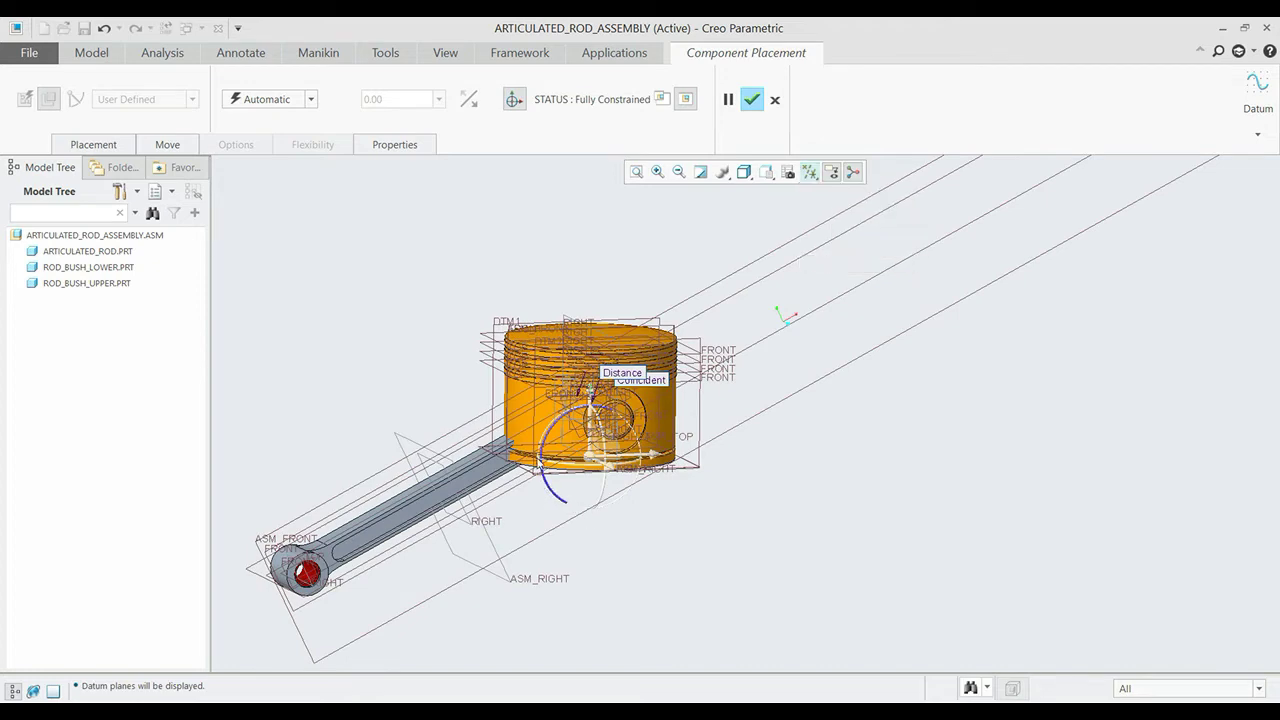
drag(554, 490, 531, 468)
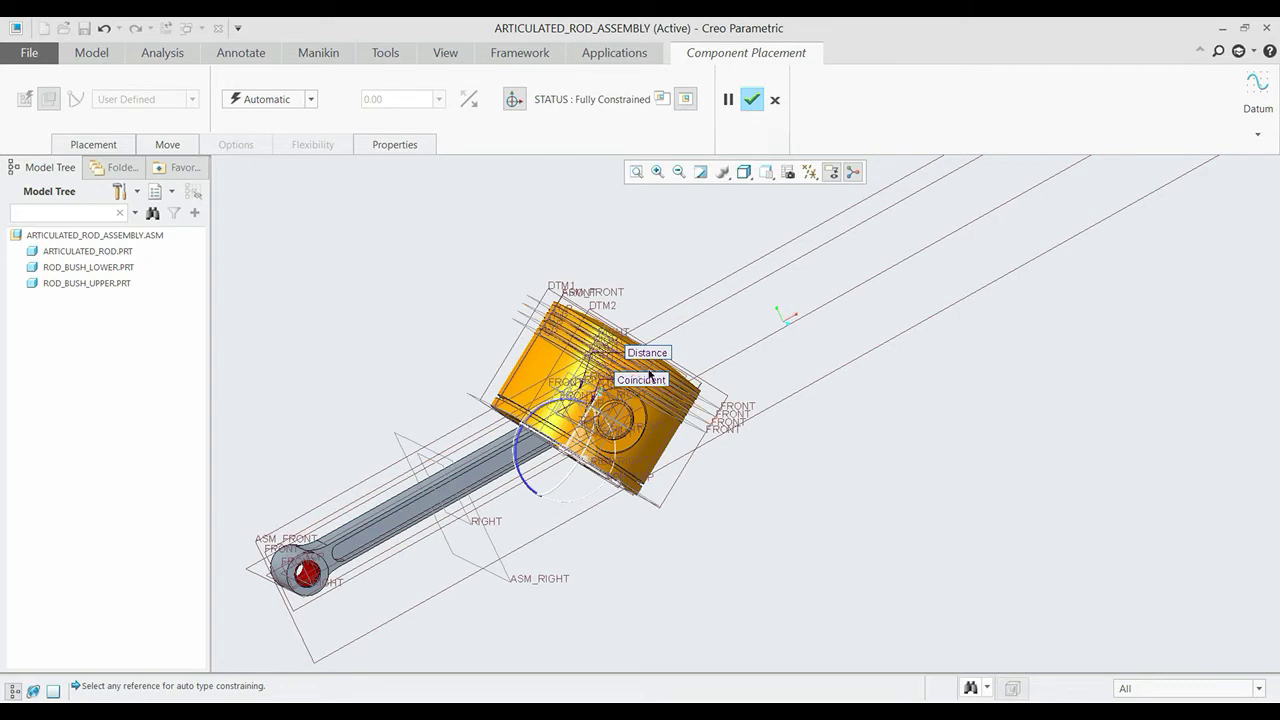
scroll(649, 373, down, 2)
scroll(657, 369, down, 2)
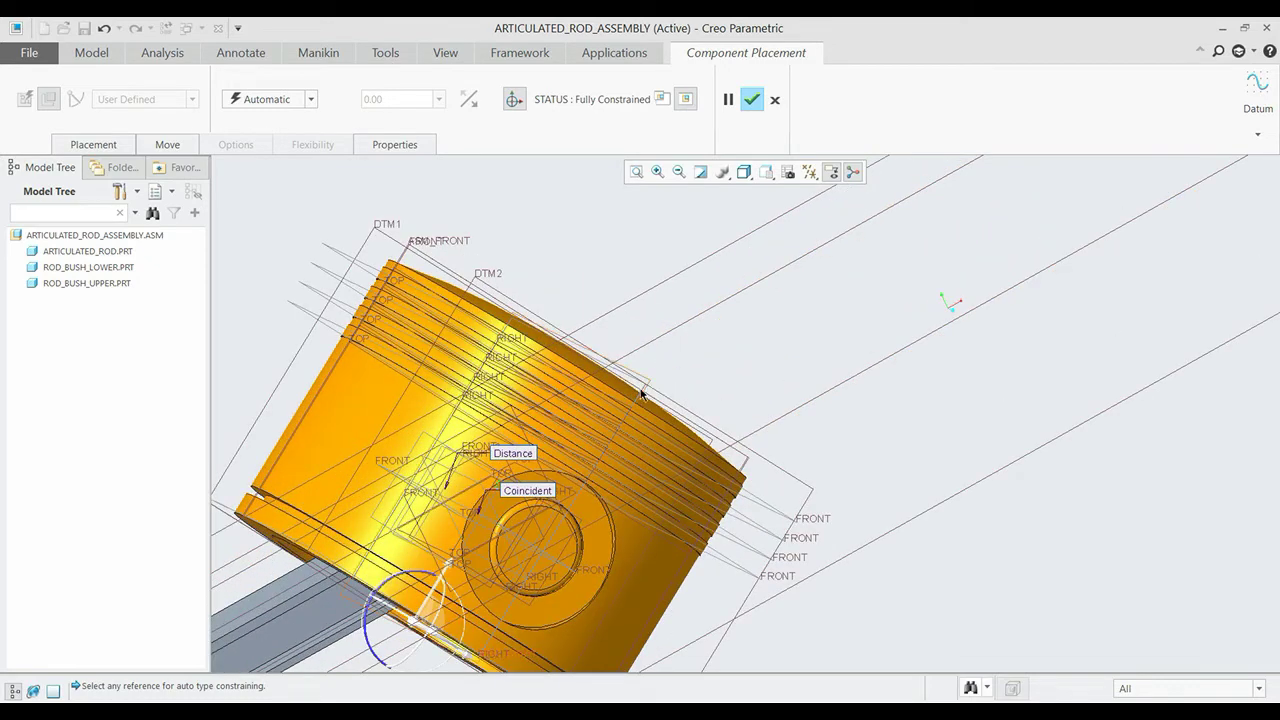
scroll(645, 388, up, 2)
scroll(645, 388, up, 2)
scroll(645, 388, up, 1)
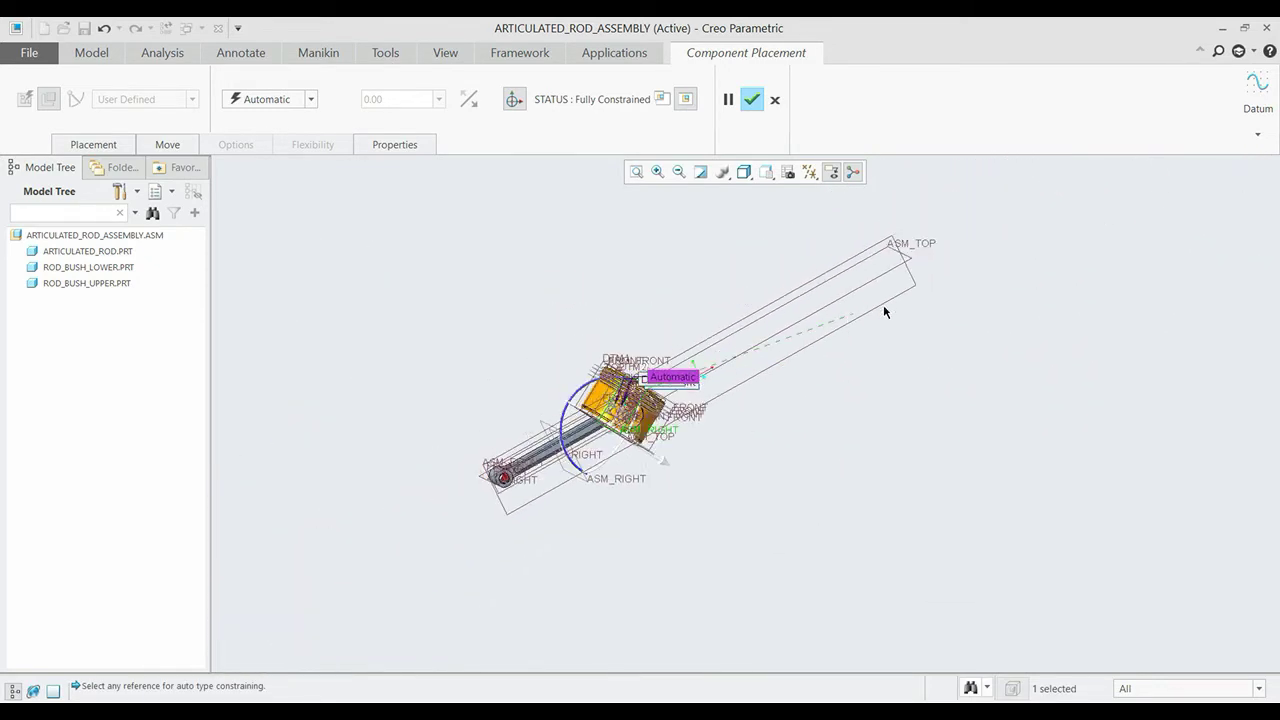
Make the piston Coincident with ASM_TOP and finish placing PIS_ASSEMBLY.
click(873, 288)
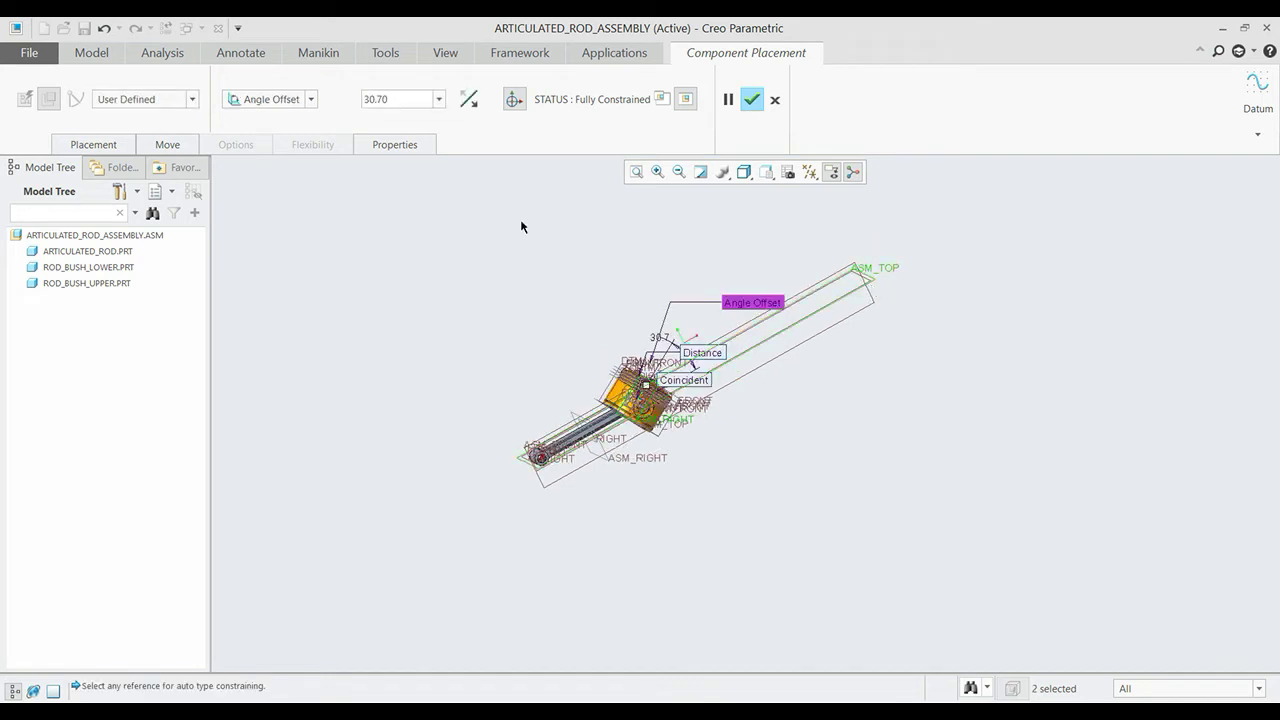
click(312, 99)
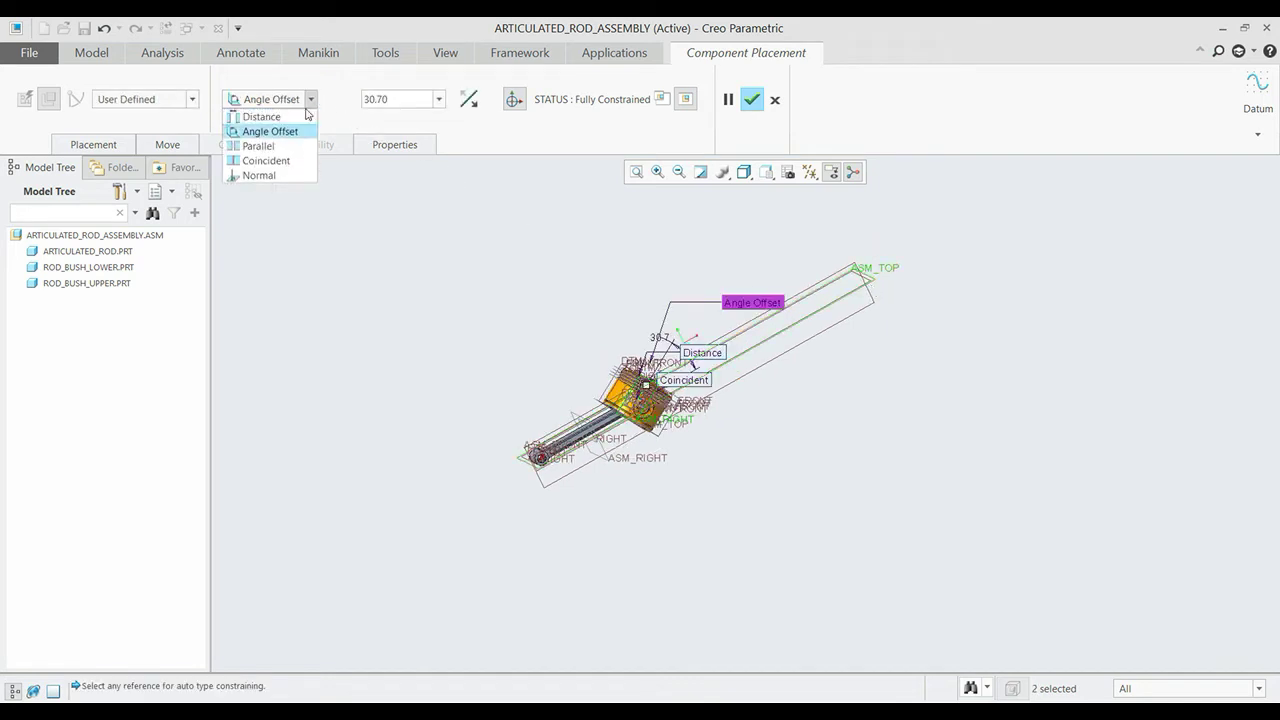
click(280, 158)
scroll(714, 381, down, 3)
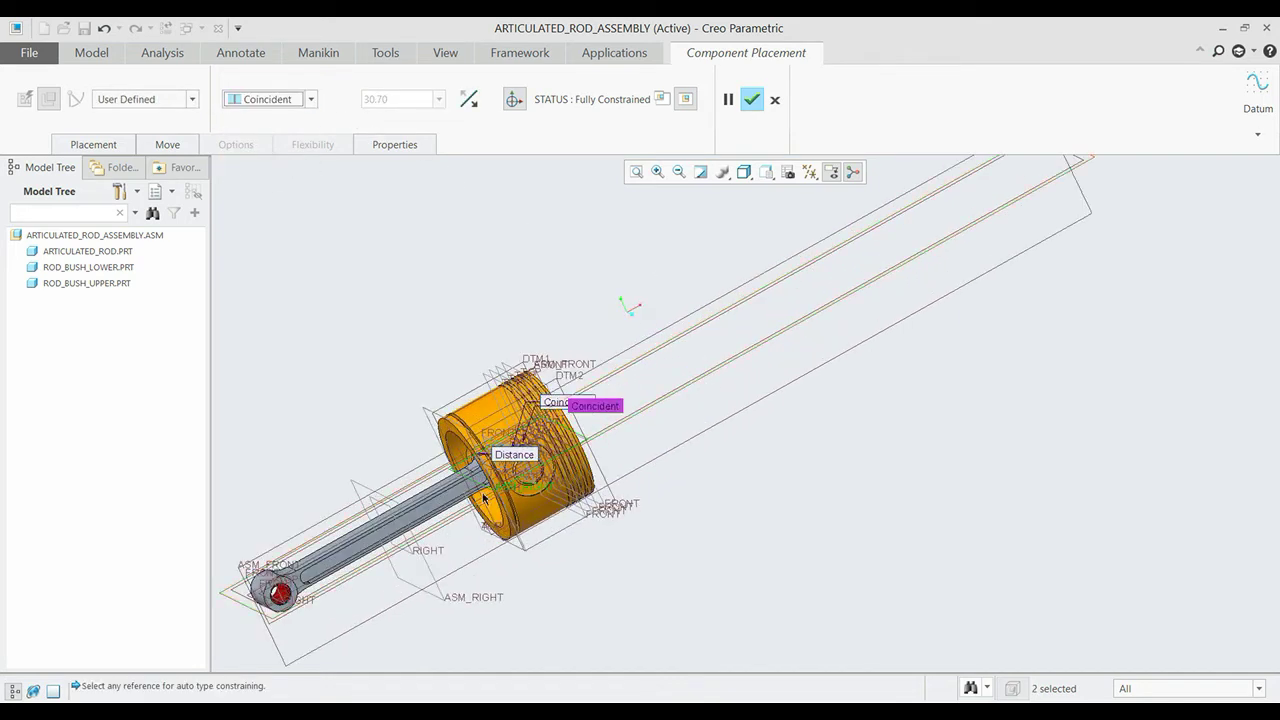
click(751, 99)
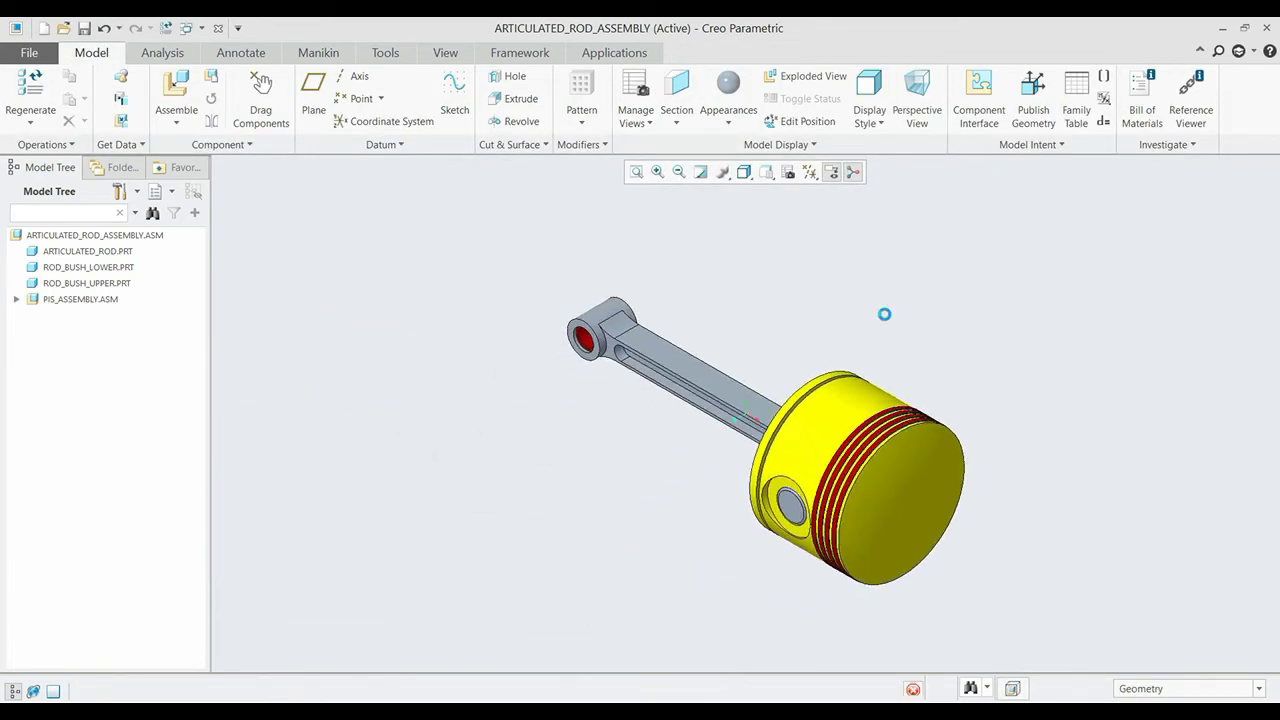
Hide all datum planes and show the rod-and-piston assembly in default orientation.
click(810, 172)
click(840, 192)
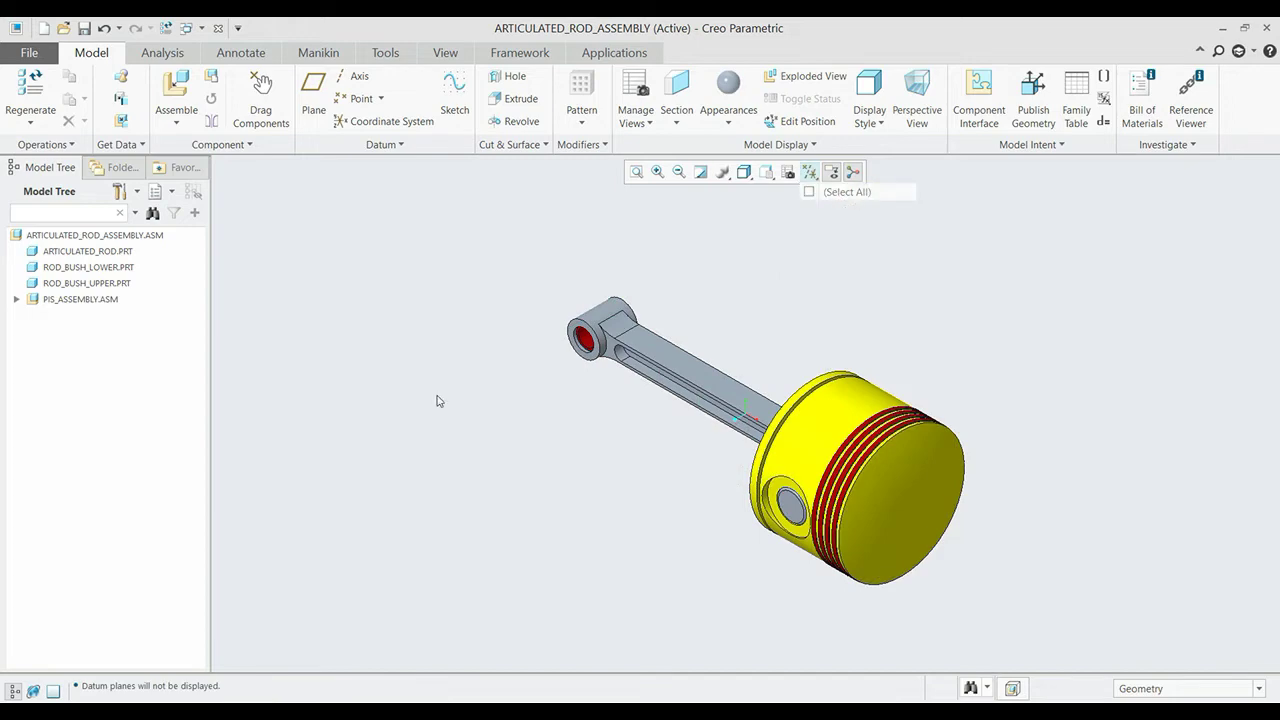
mouse_move(611, 523)
middle_down()
mouse_move(628, 503)
mouse_move(683, 488)
mouse_move(734, 537)
mouse_move(765, 534)
mouse_move(733, 531)
mouse_move(676, 490)
mouse_move(662, 460)
mouse_move(664, 380)
mouse_move(656, 390)
middle_up()
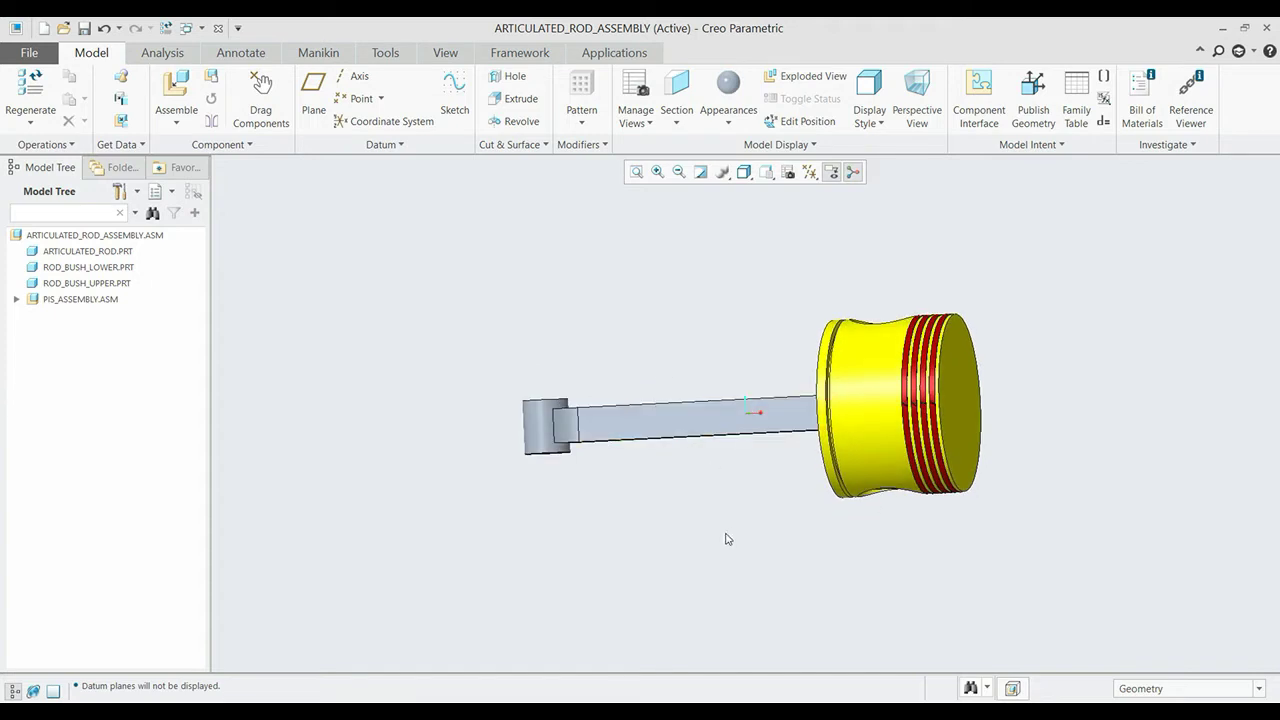
key(ctrl+d)
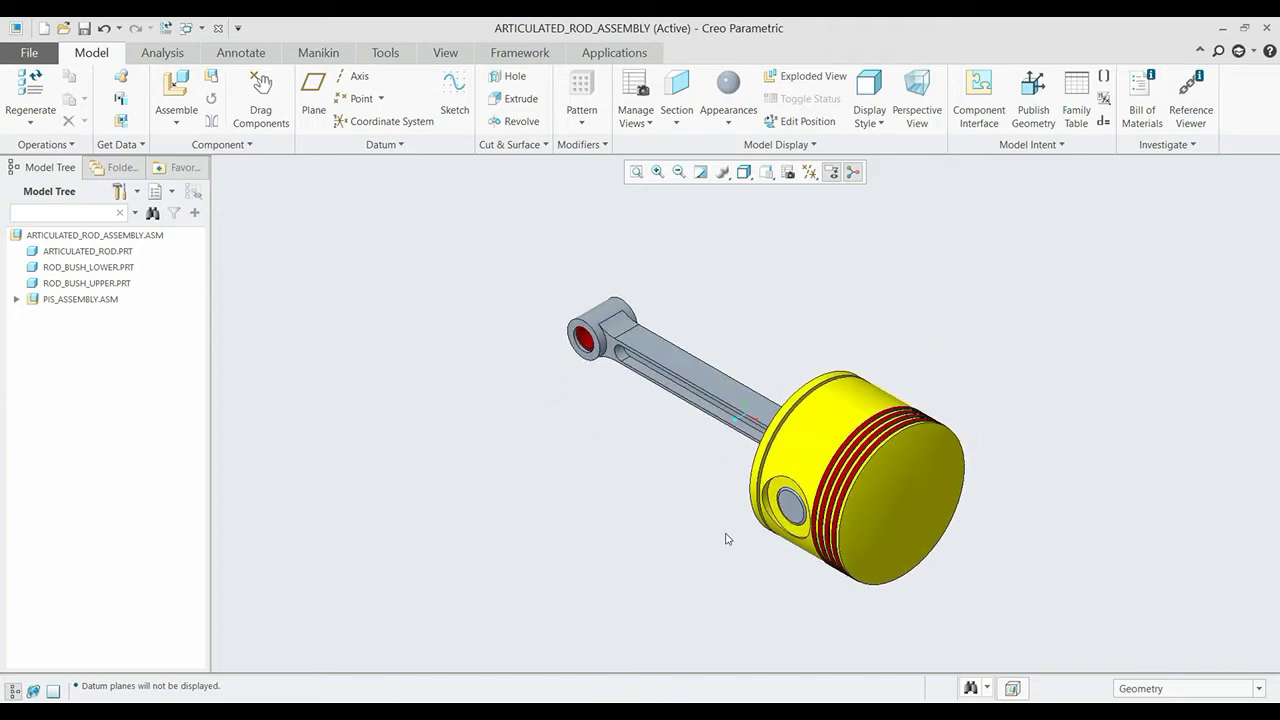
click(184, 95)
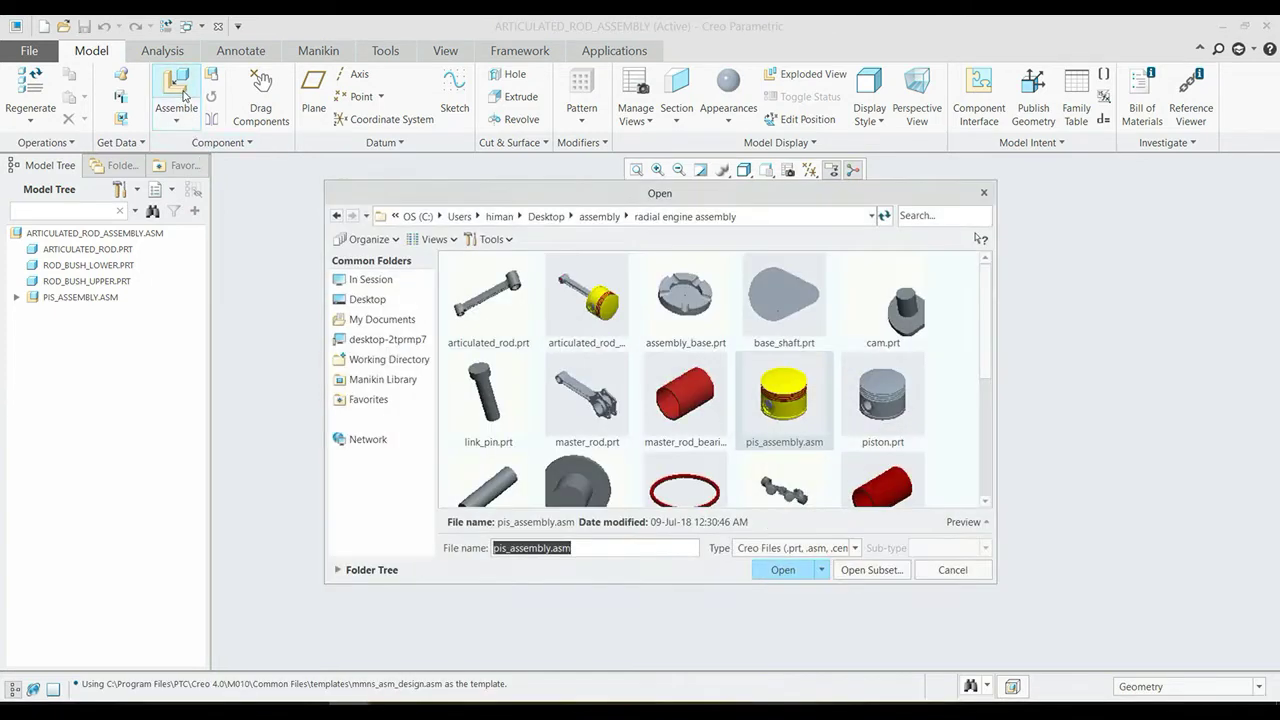
click(945, 570)
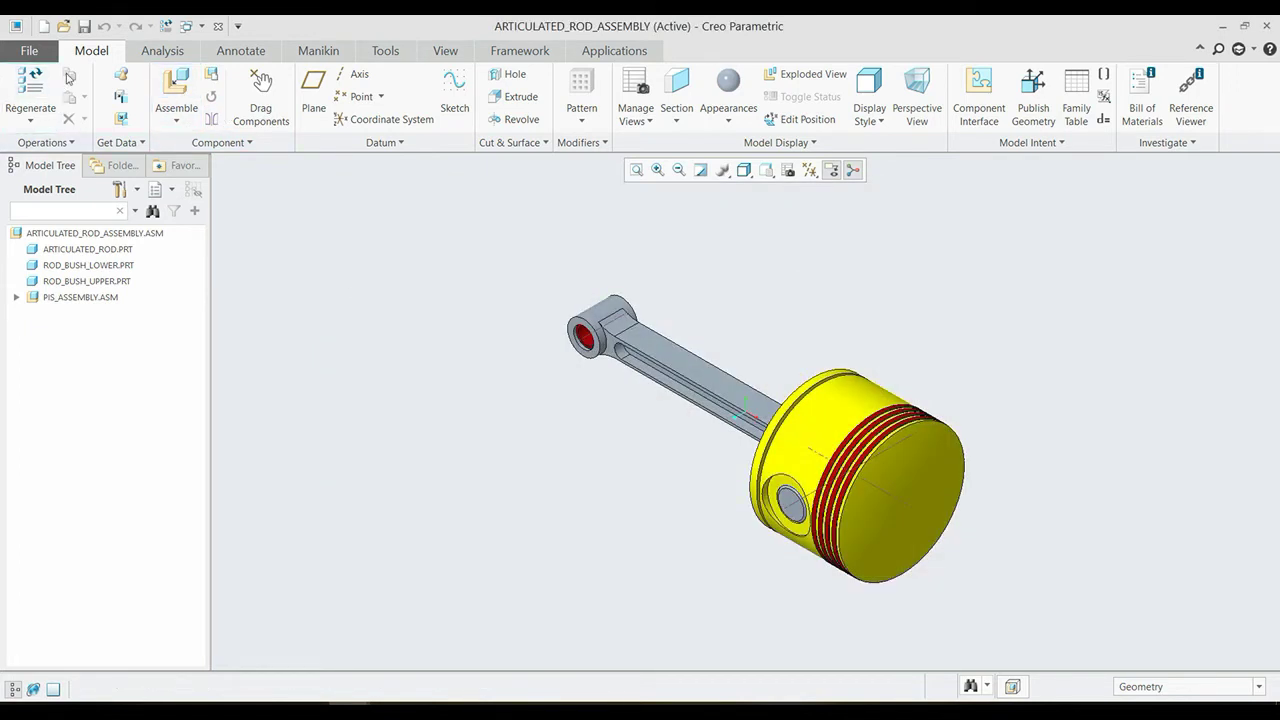
Create a new assembly named Final_asm from the mmns_asm_design template.
click(48, 30)
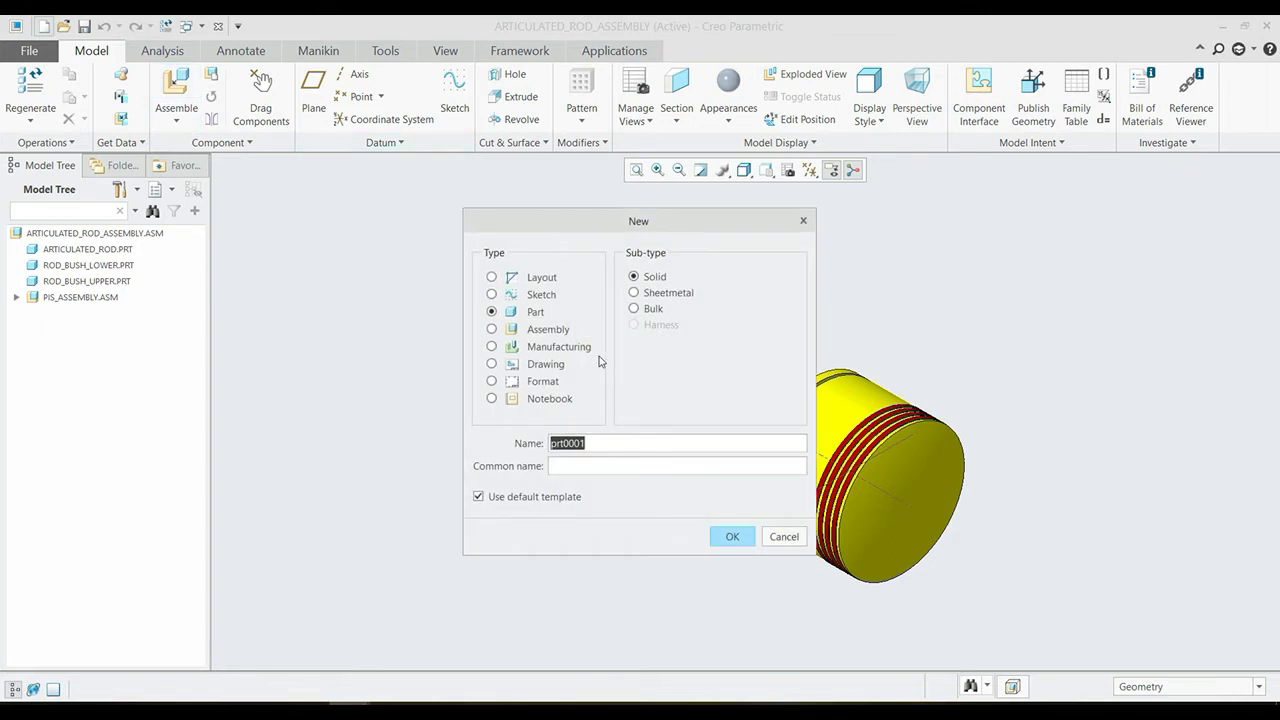
click(559, 331)
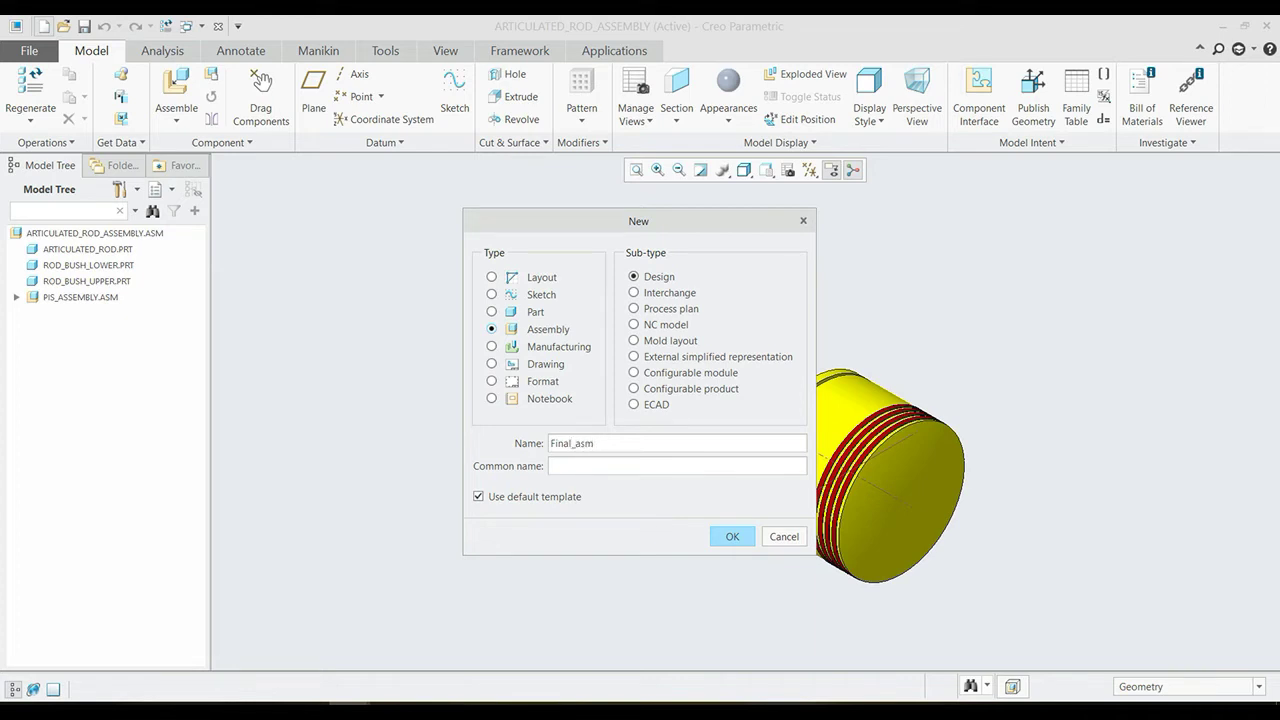
click(727, 539)
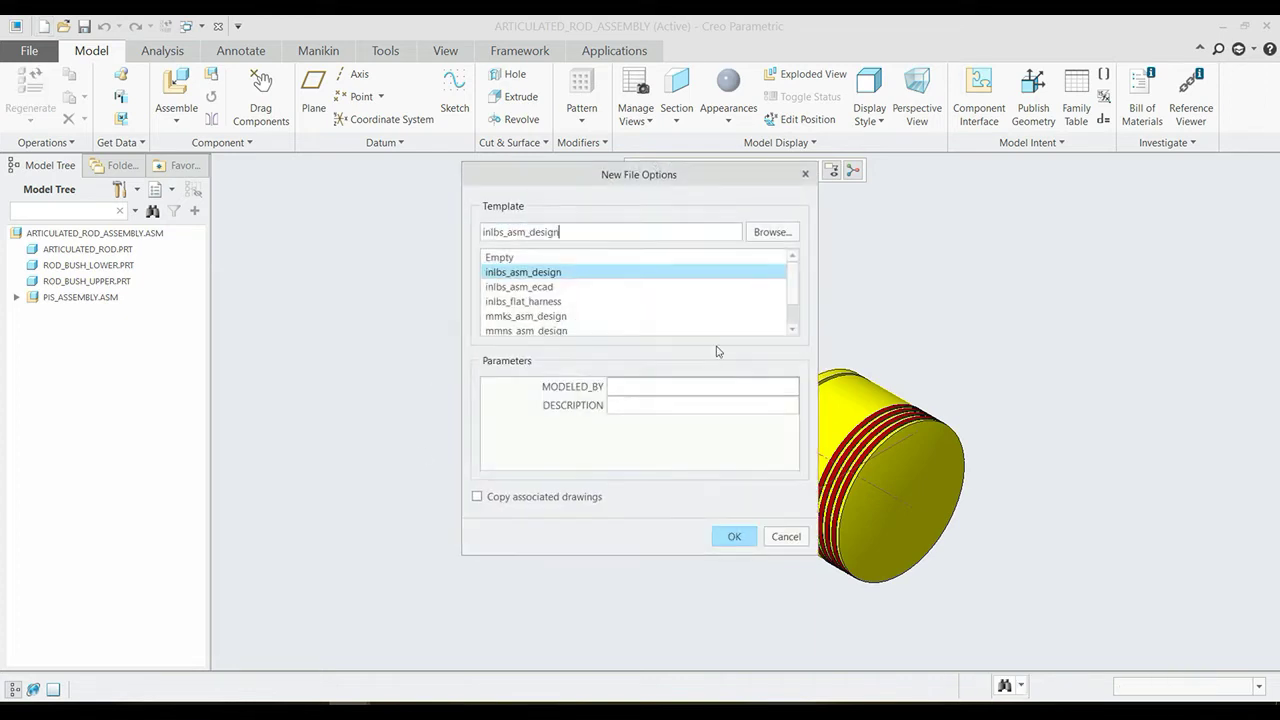
click(578, 330)
click(736, 540)
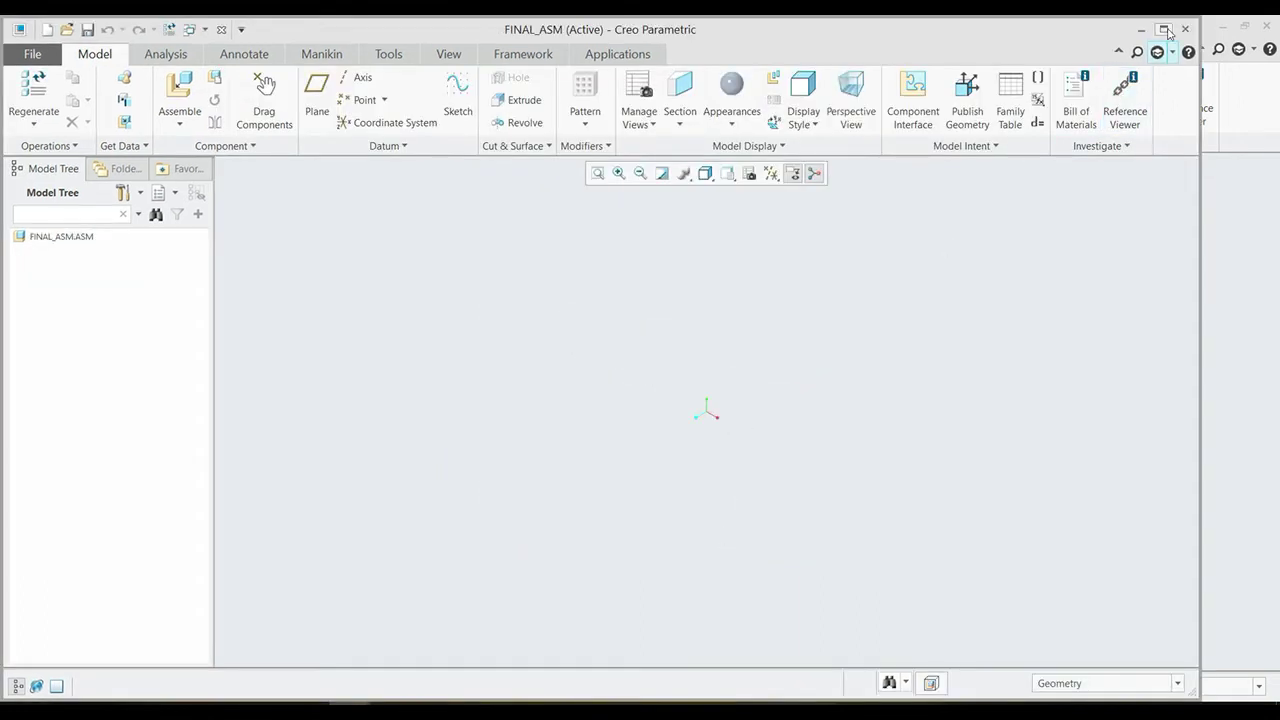
Maximize the window and turn on datum plane display.
click(1163, 28)
click(809, 170)
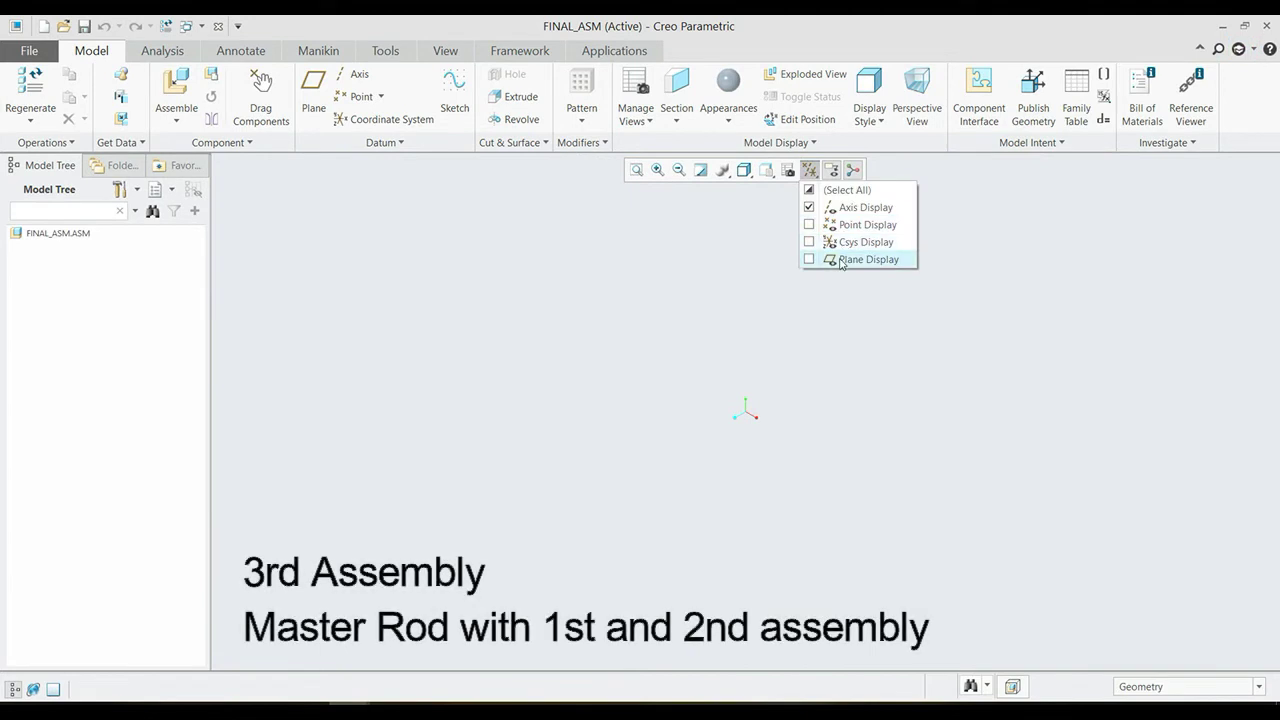
click(860, 259)
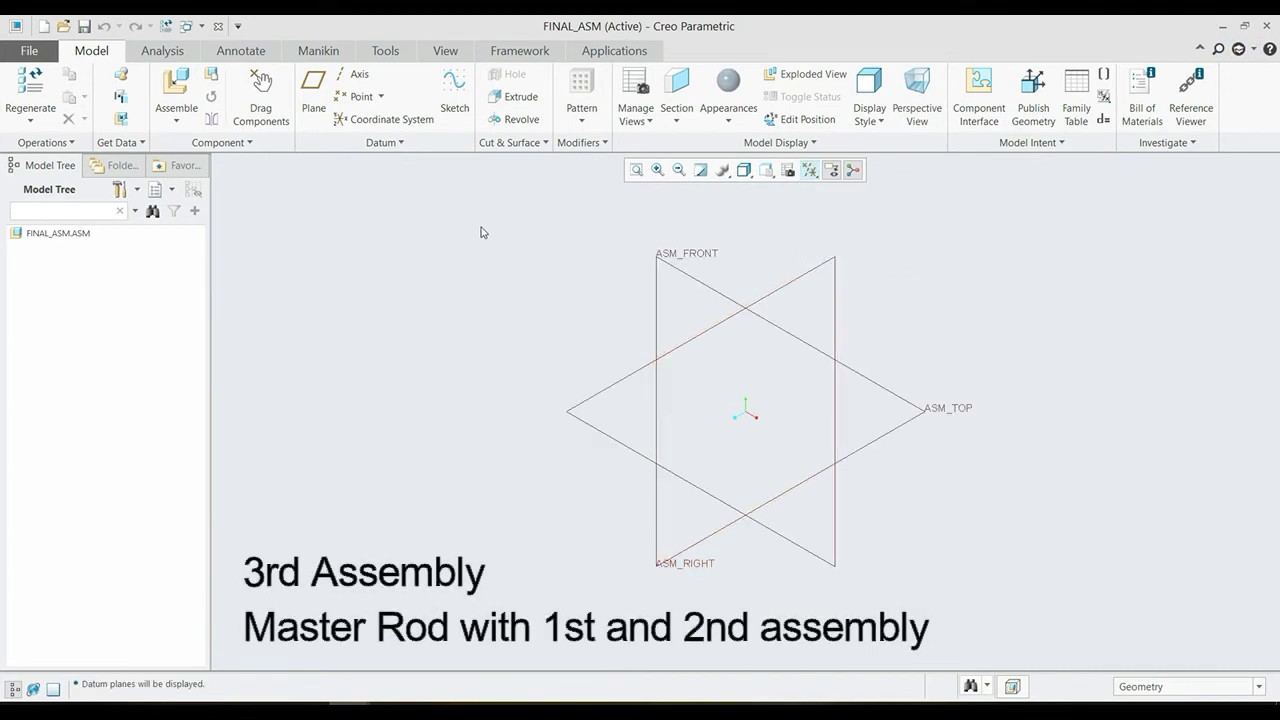
Insert master_rod.prt and make its RIGHT plane coincident with ASM_TOP.
click(176, 88)
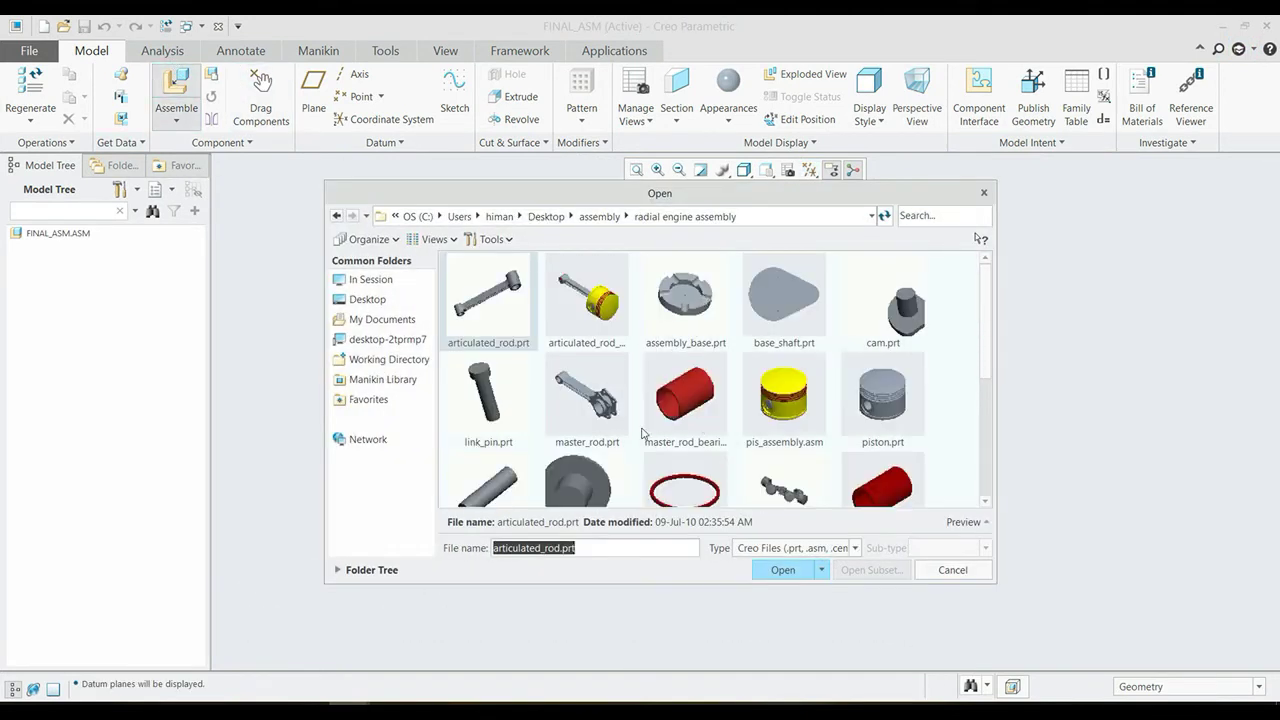
click(587, 398)
click(781, 569)
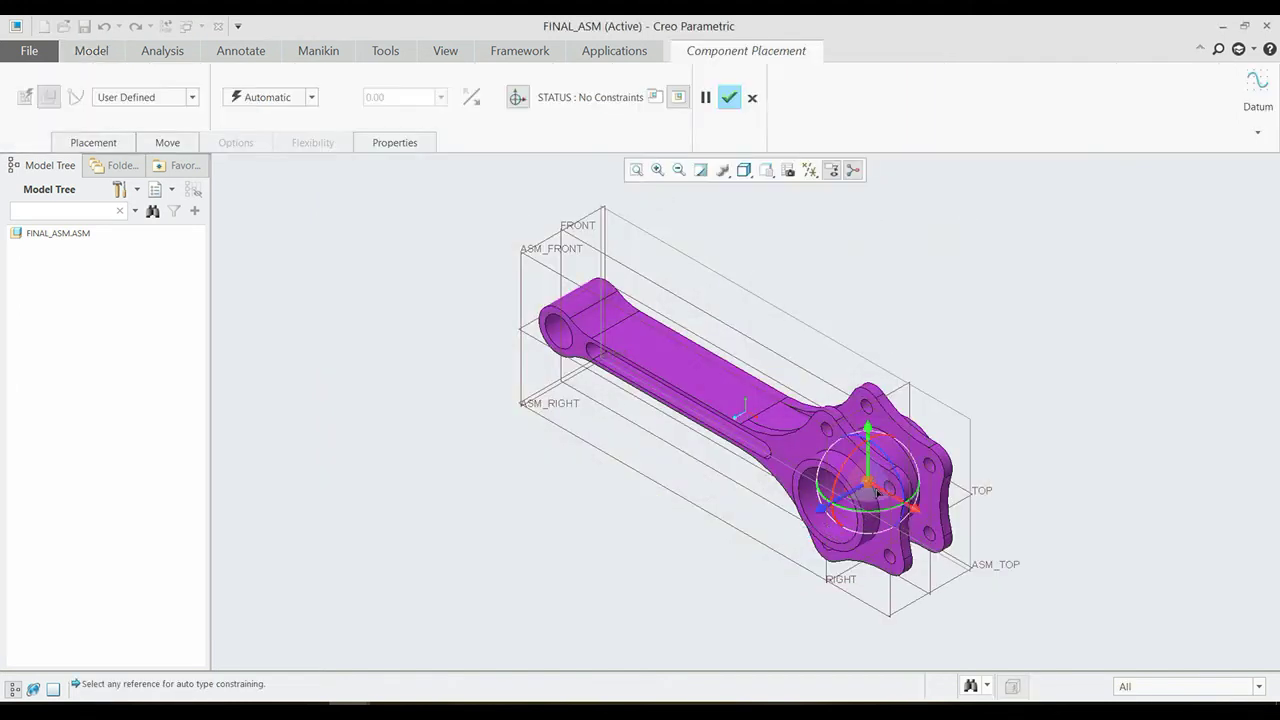
drag(877, 492, 1124, 325)
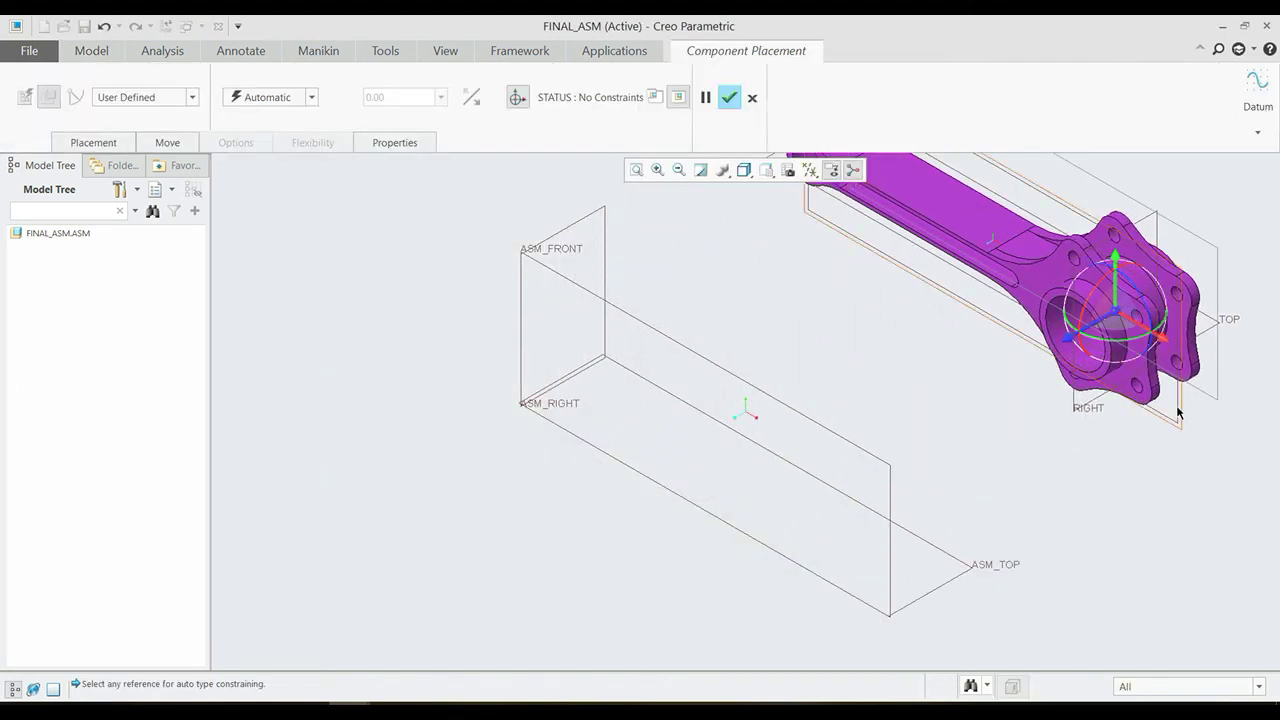
click(1178, 412)
click(963, 577)
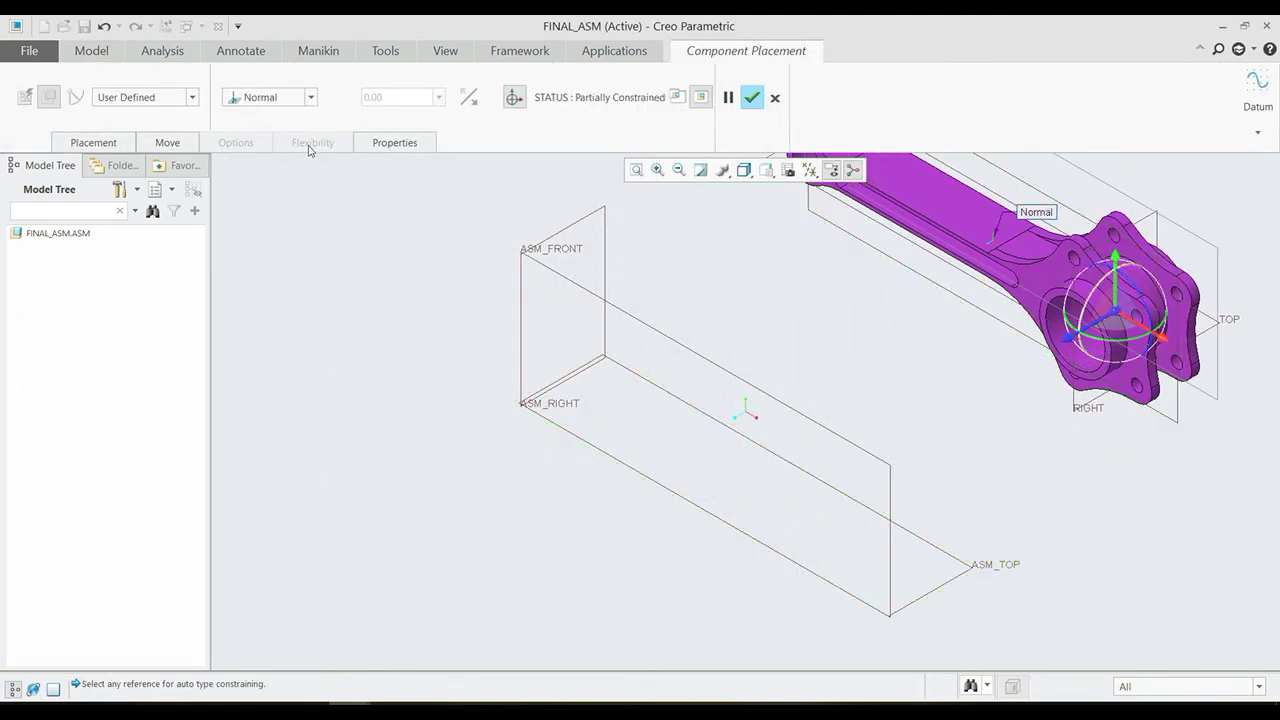
click(310, 97)
click(275, 157)
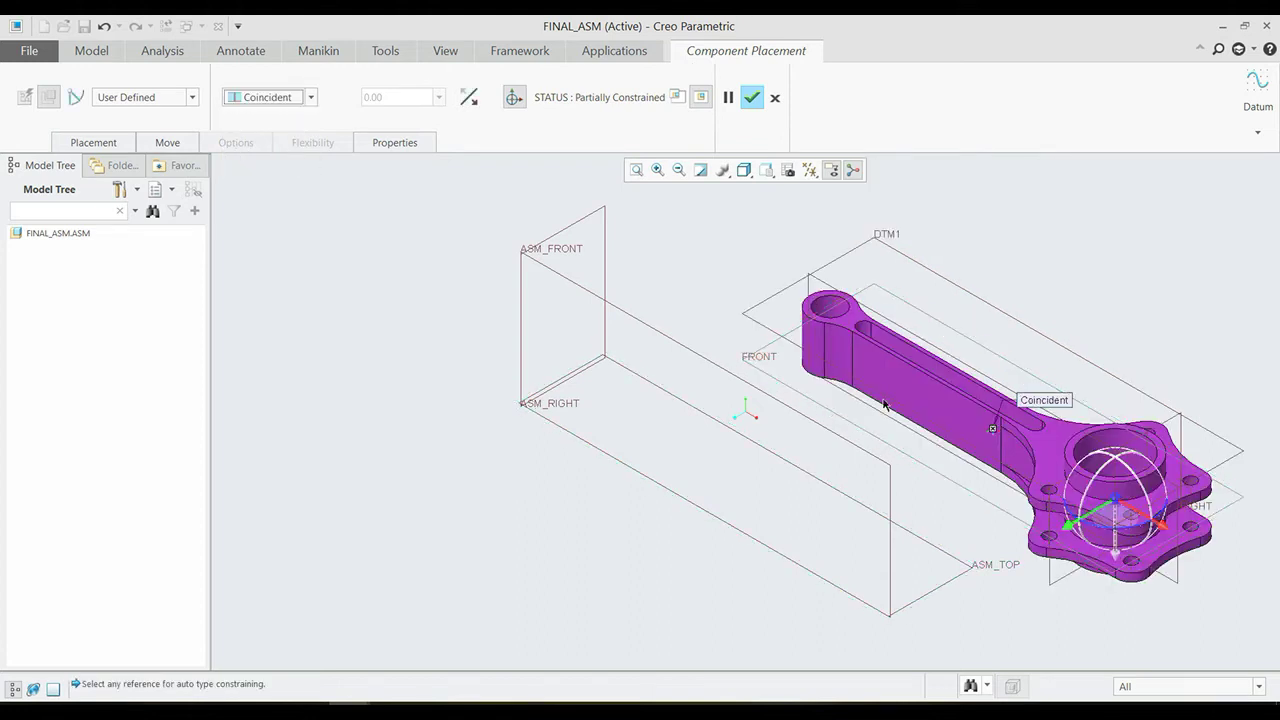
Change the ASM_FRONT constraint from distance to Coincident.
mouse_move(884, 404)
mouse_down()
mouse_move(1033, 180)
mouse_move(1121, 407)
mouse_up()
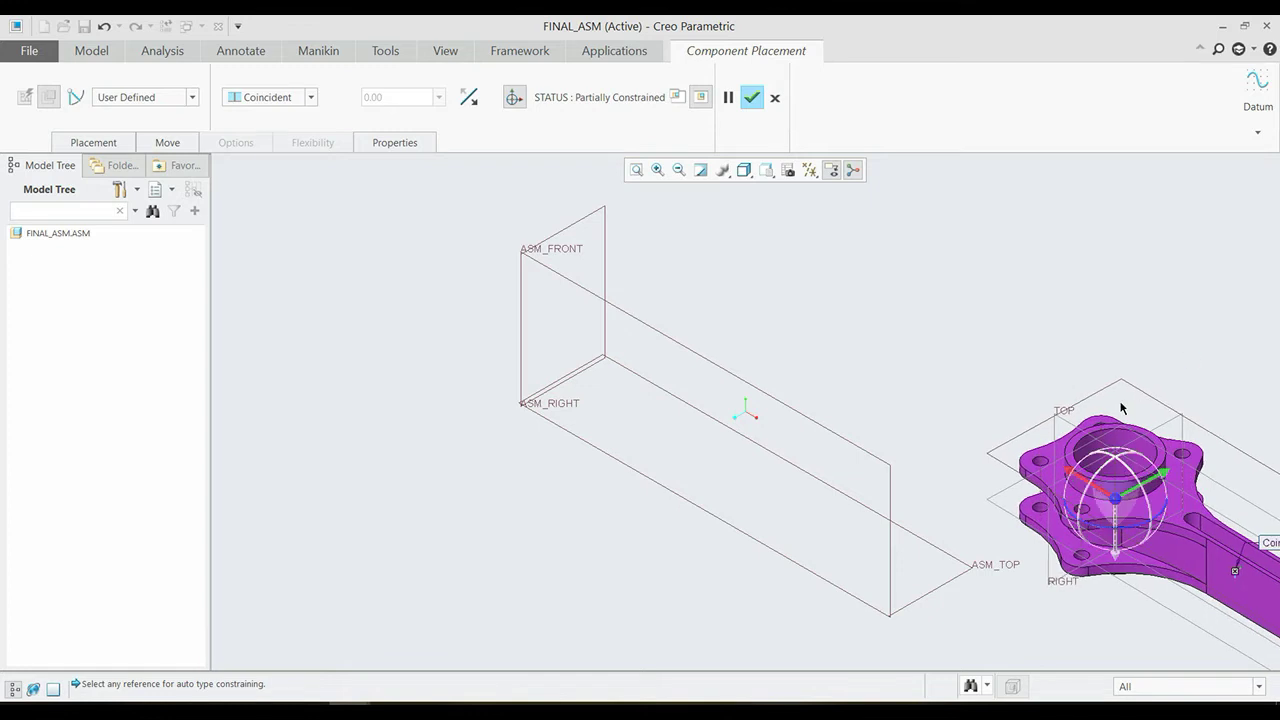
click(726, 370)
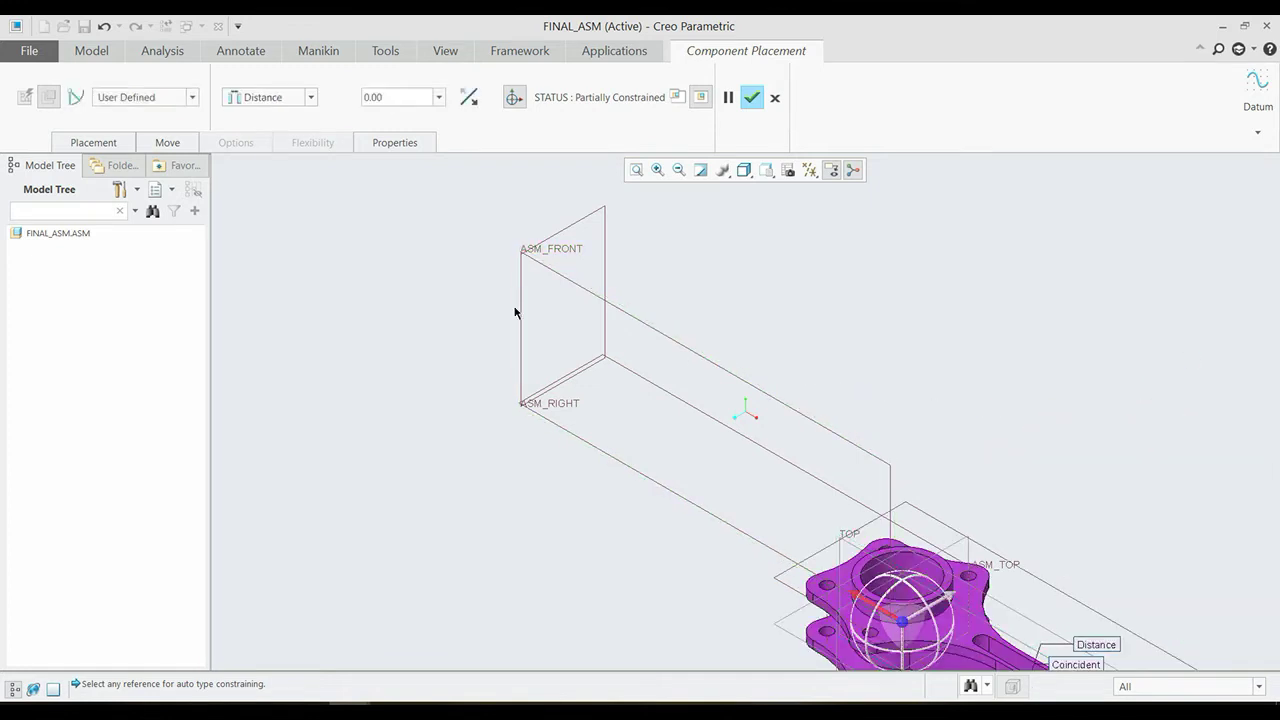
click(305, 98)
click(280, 158)
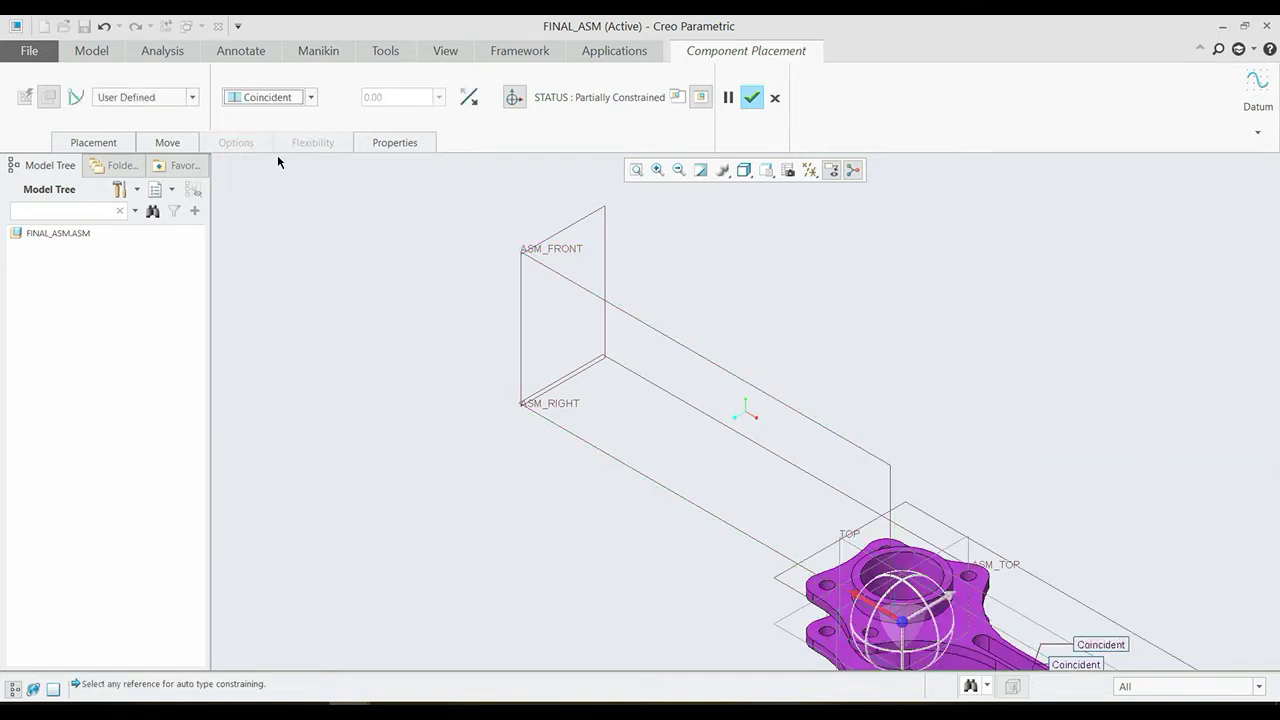
scroll(640, 372, down, 2)
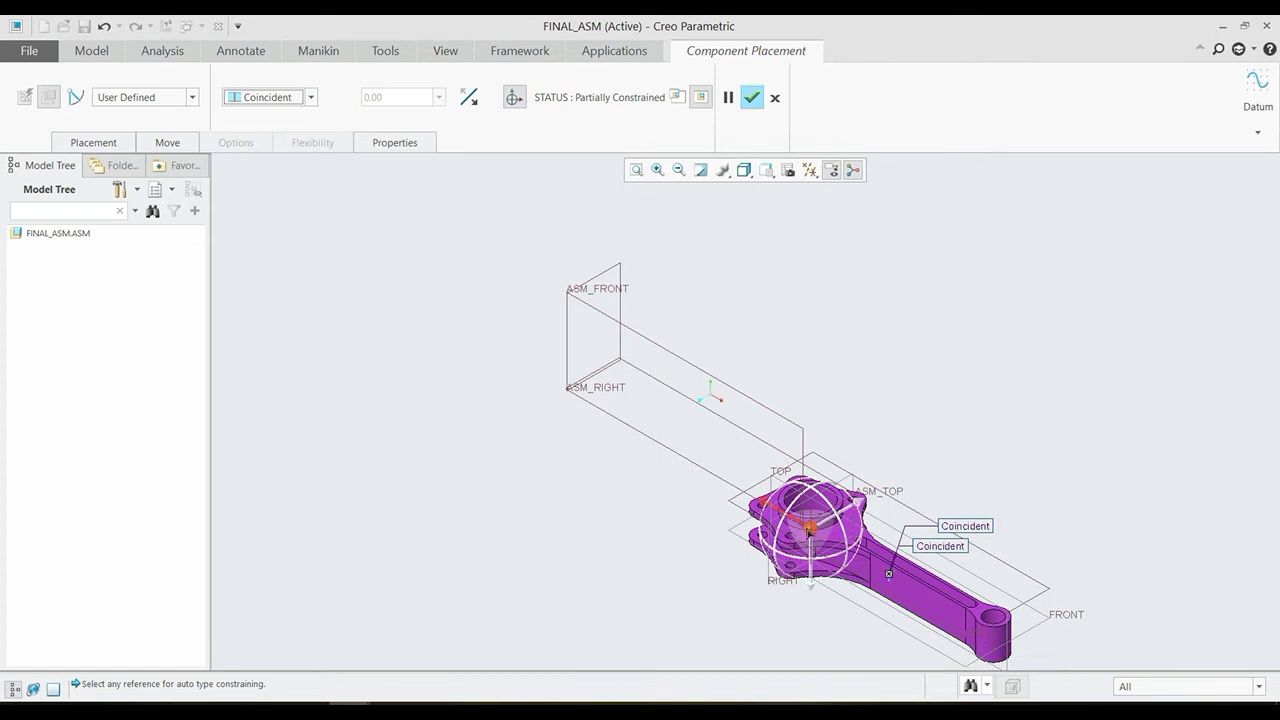
Add a third Coincident plane constraint and finish placing the fully constrained master rod.
click(810, 531)
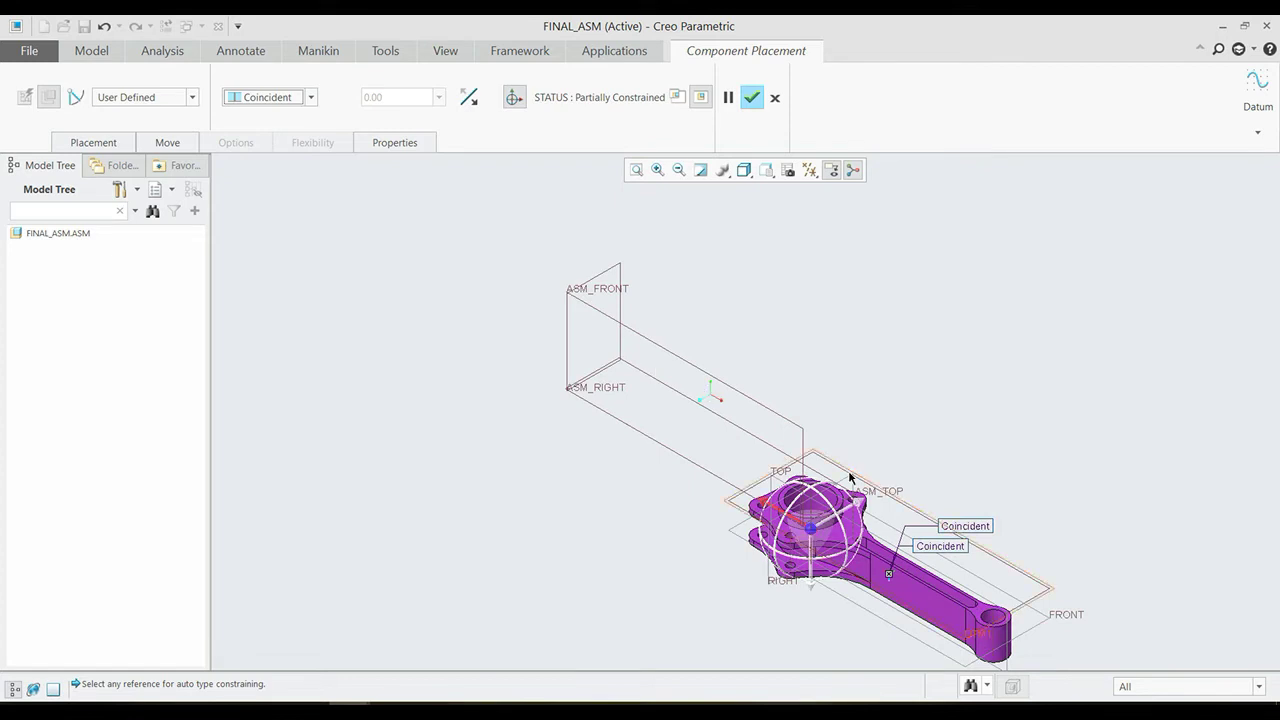
click(620, 270)
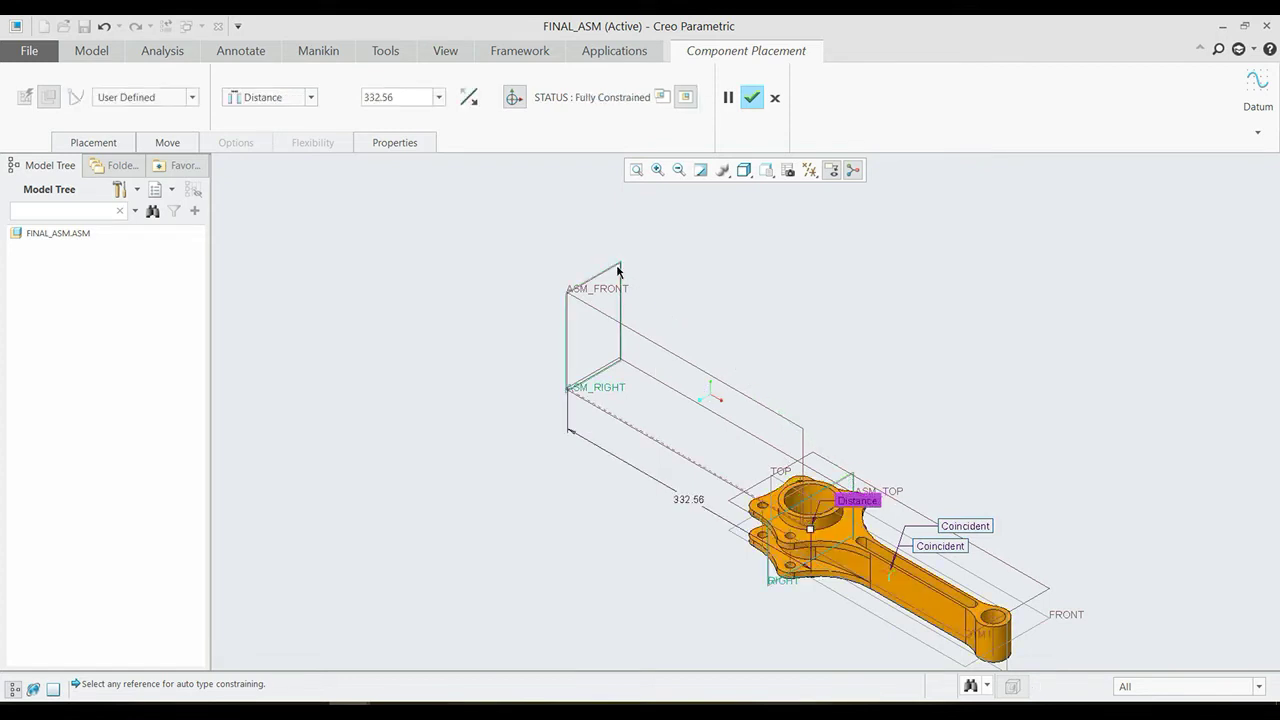
click(311, 97)
click(288, 160)
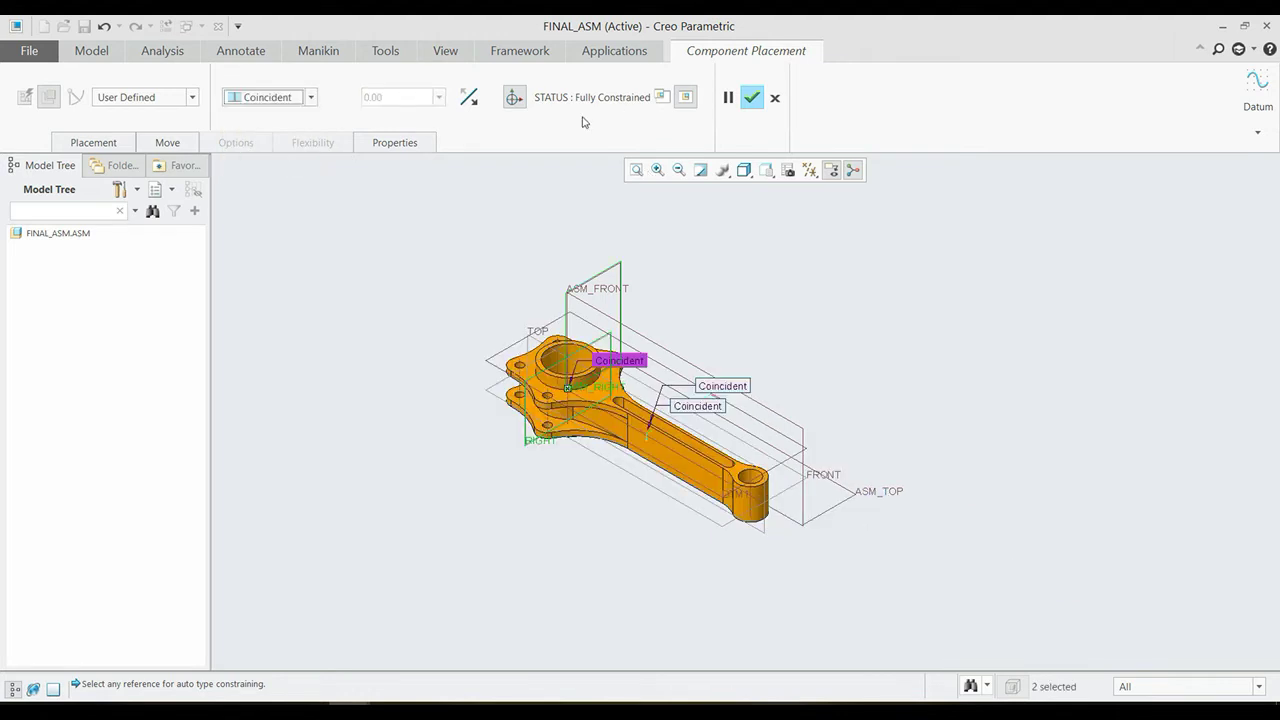
click(751, 99)
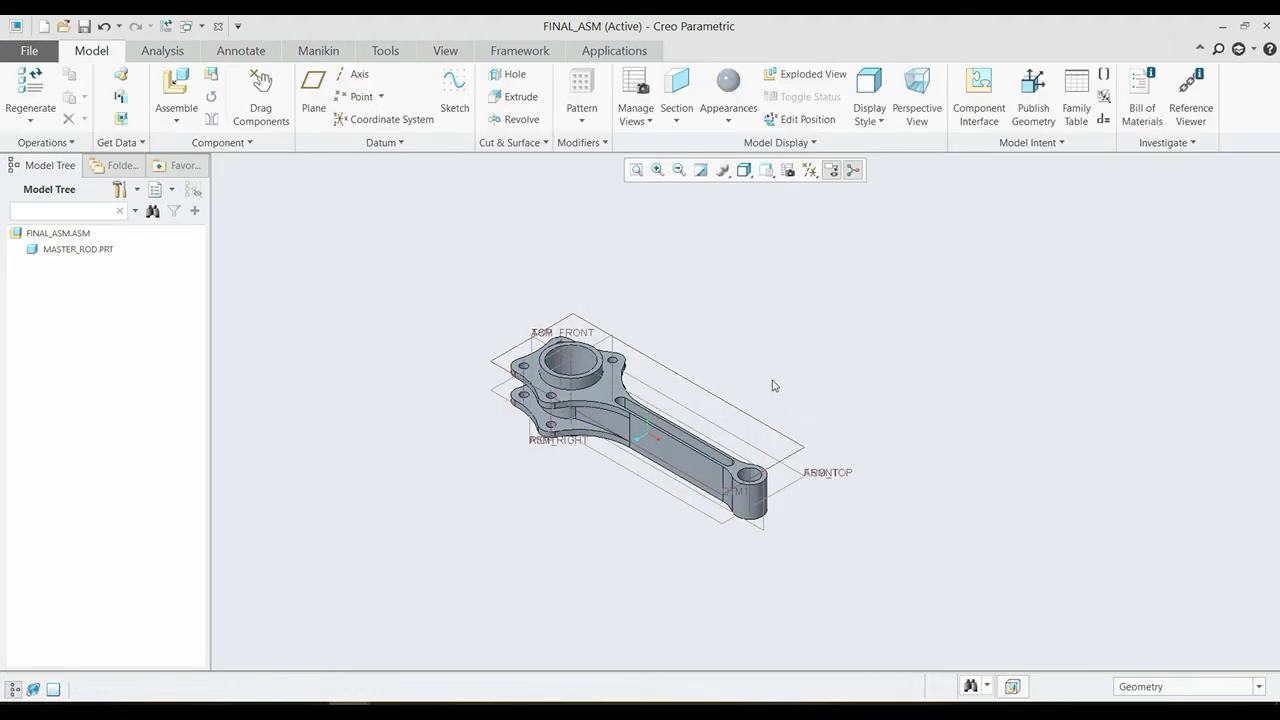
scroll(604, 453, down, 2)
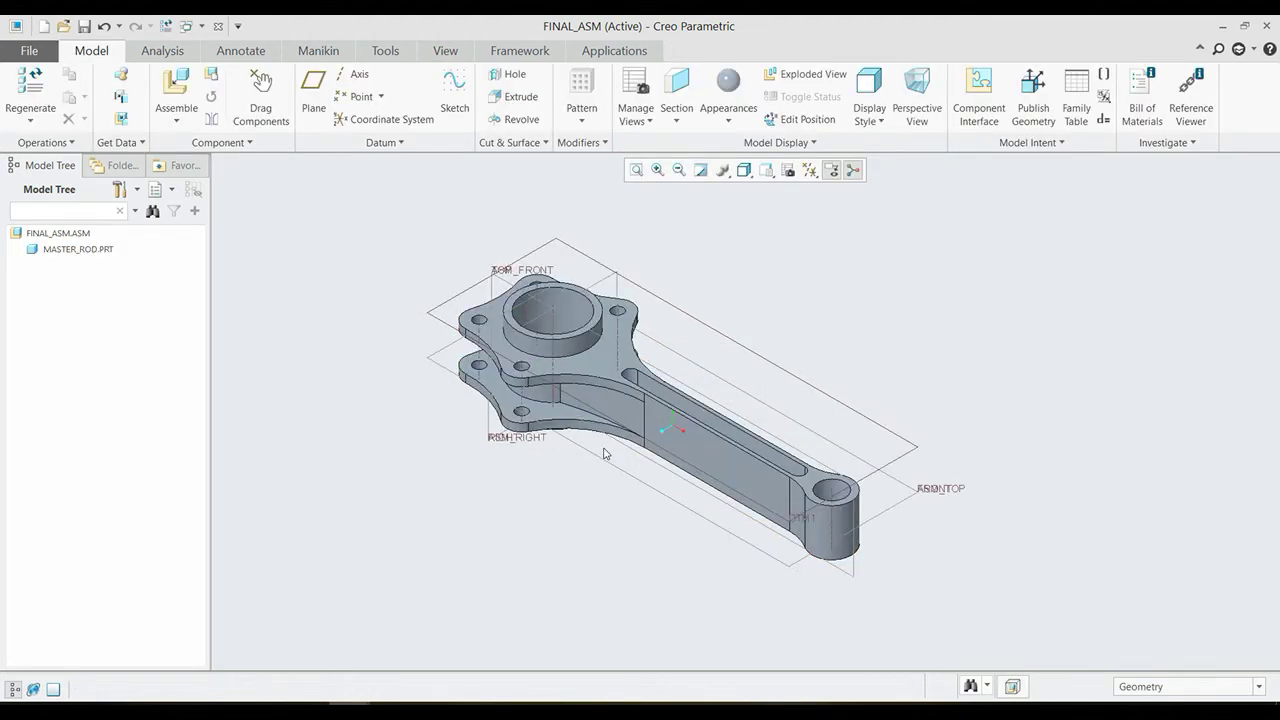
Insert pis_assembly.asm beside the master rod and hide the datum planes.
click(176, 88)
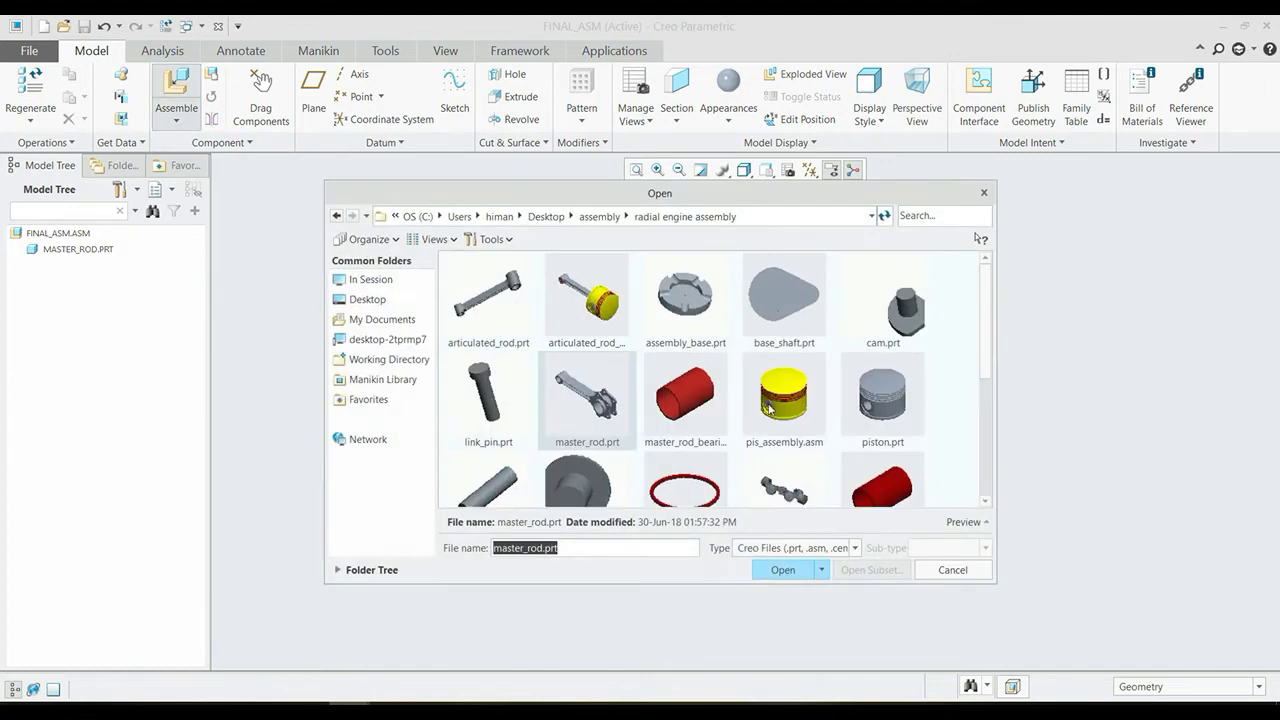
click(768, 408)
click(782, 570)
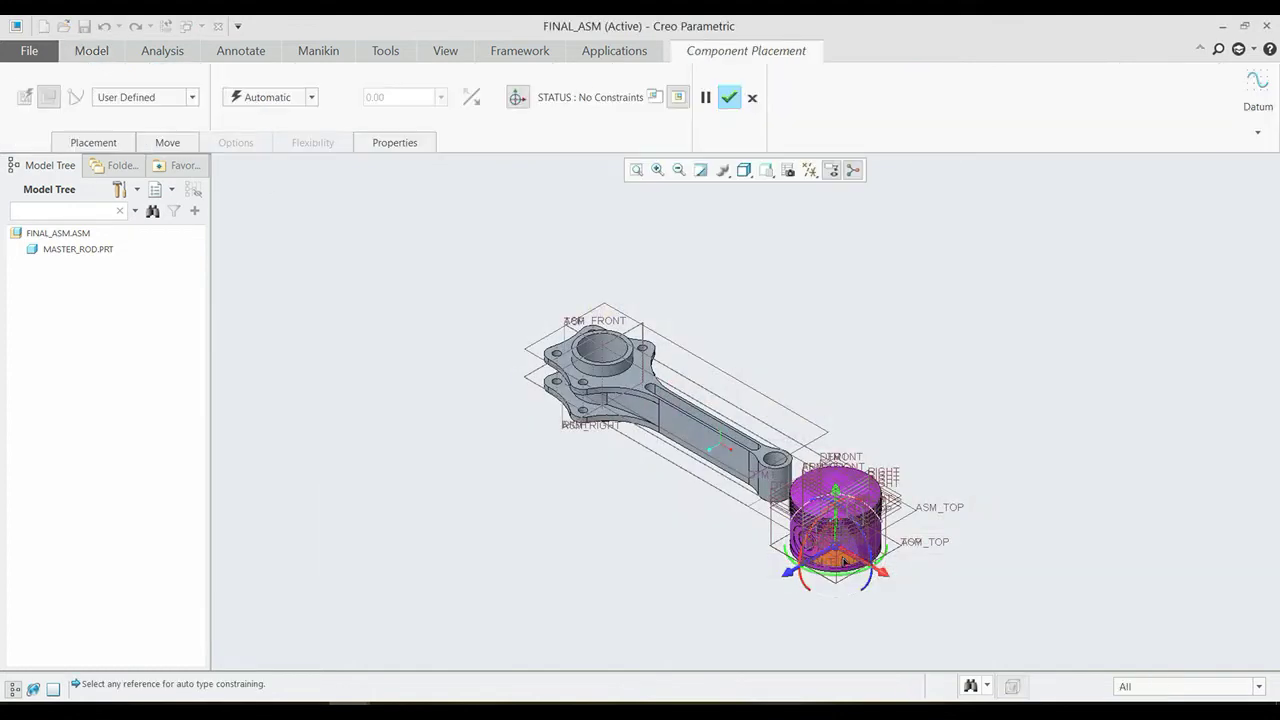
drag(843, 562, 900, 325)
scroll(898, 330, down, 3)
scroll(904, 342, down, 2)
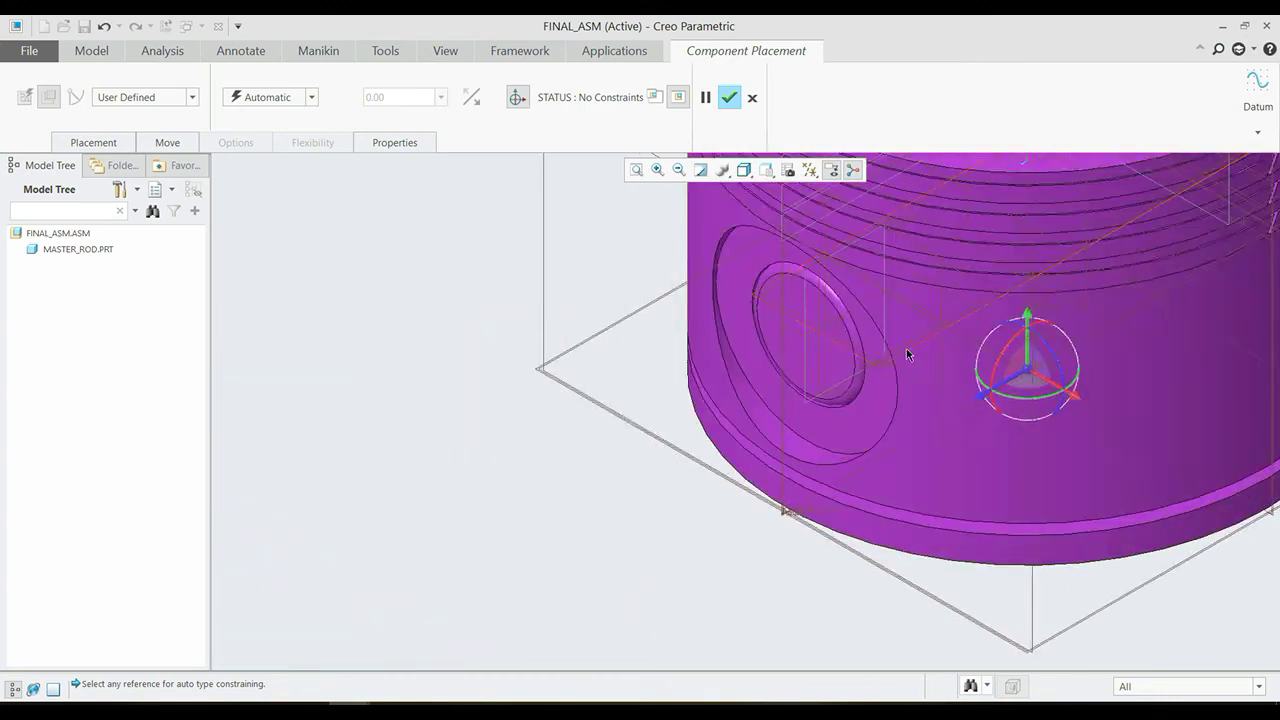
scroll(906, 352, up, 3)
scroll(906, 352, up, 2)
click(810, 170)
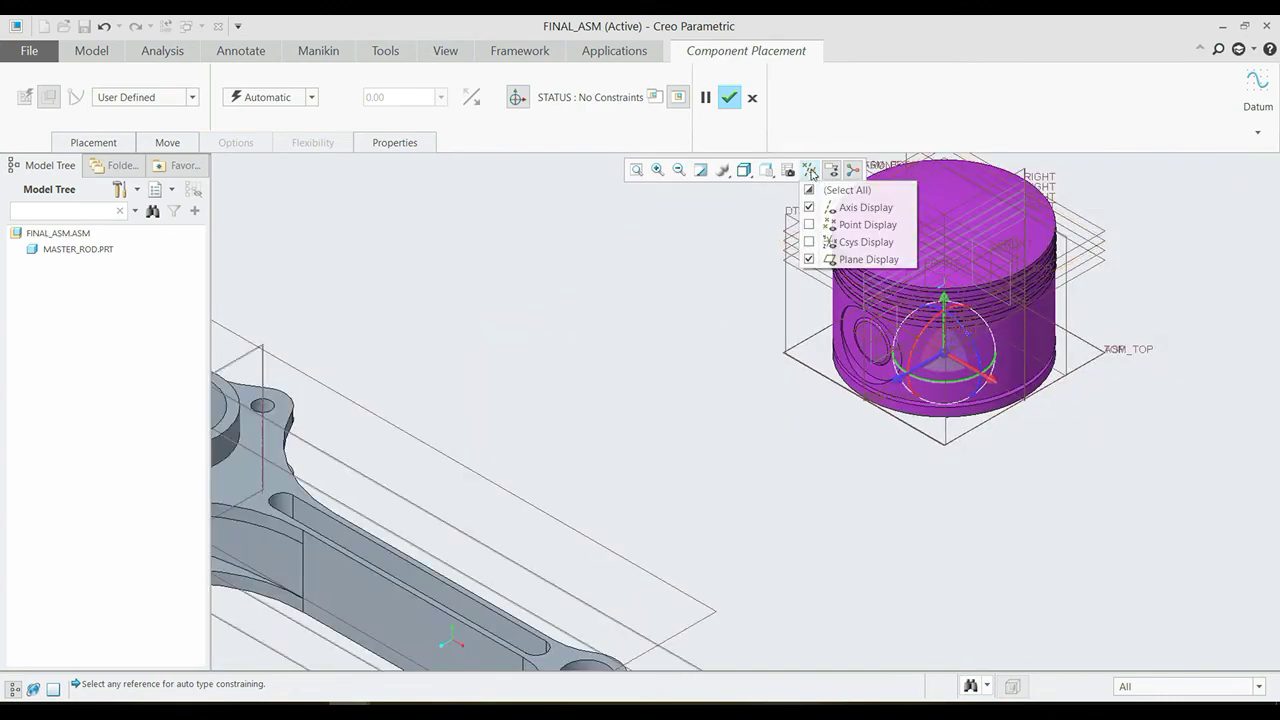
click(810, 259)
scroll(1006, 360, down, 2)
scroll(872, 356, down, 2)
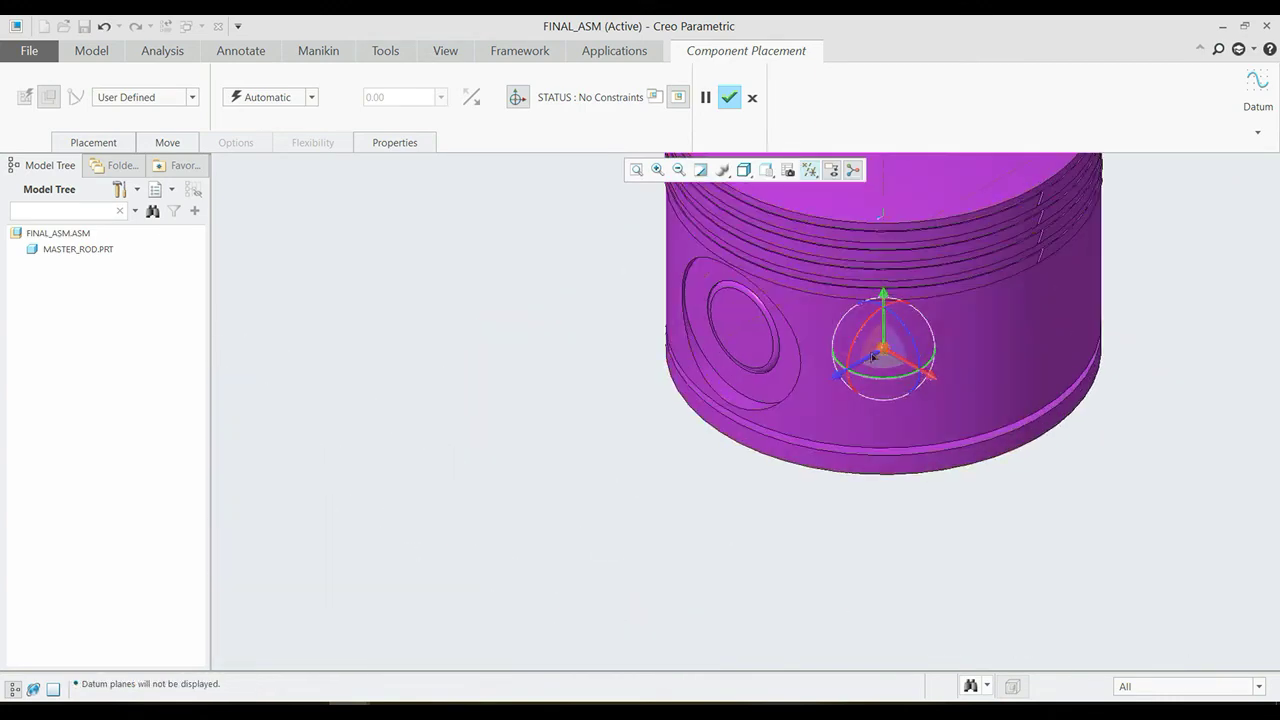
Make the piston pin hole coincident with the master rod's small end.
click(751, 327)
scroll(745, 370, up, 3)
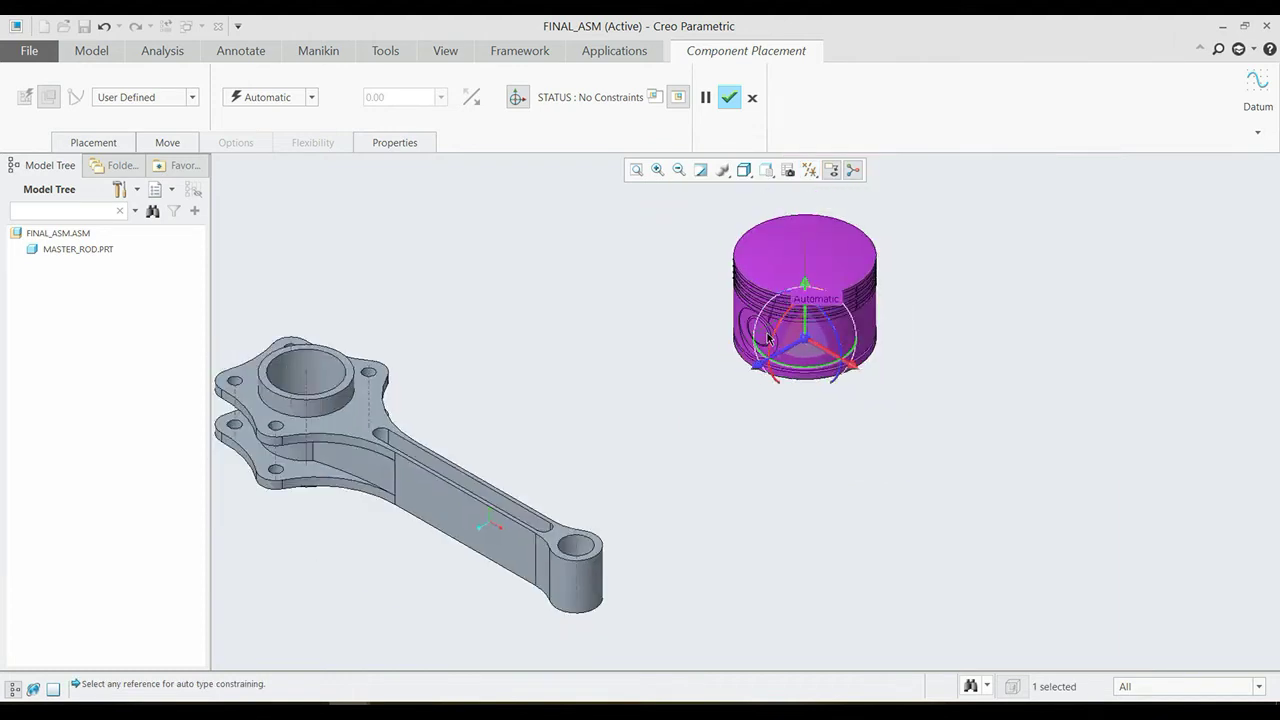
scroll(730, 430, up, 1)
click(648, 496)
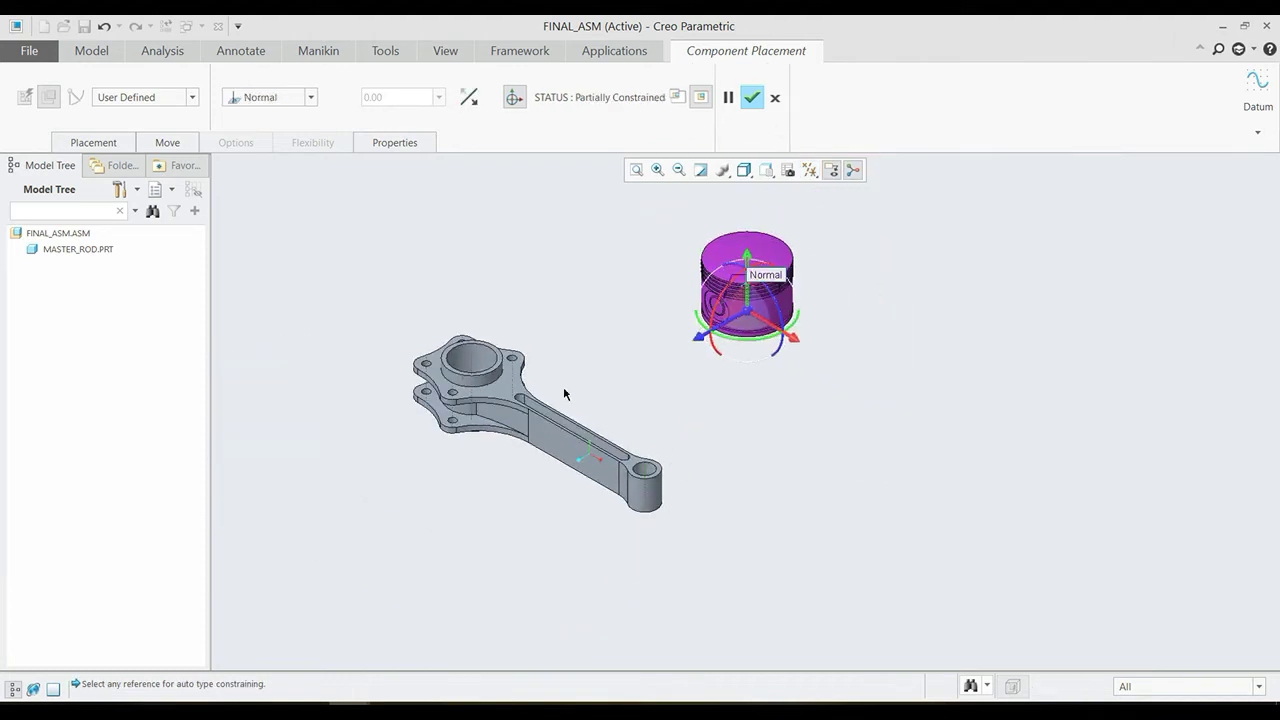
click(311, 97)
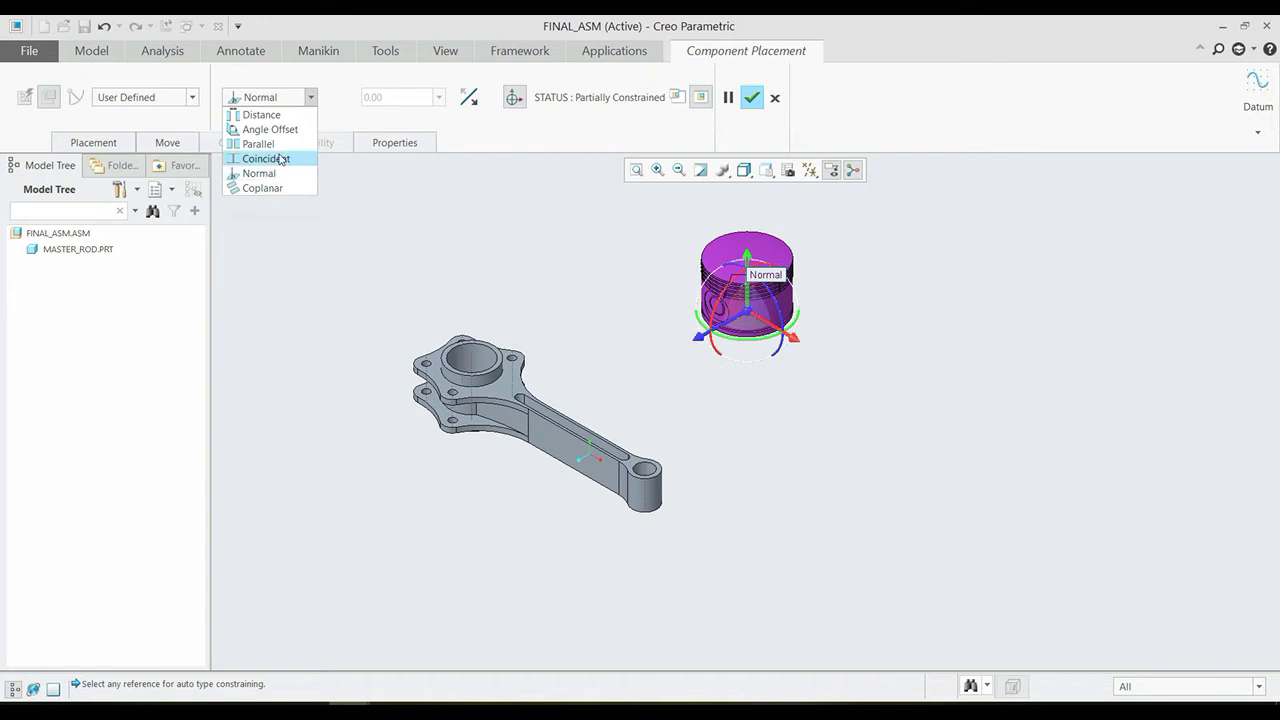
click(262, 160)
scroll(655, 498, down, 1)
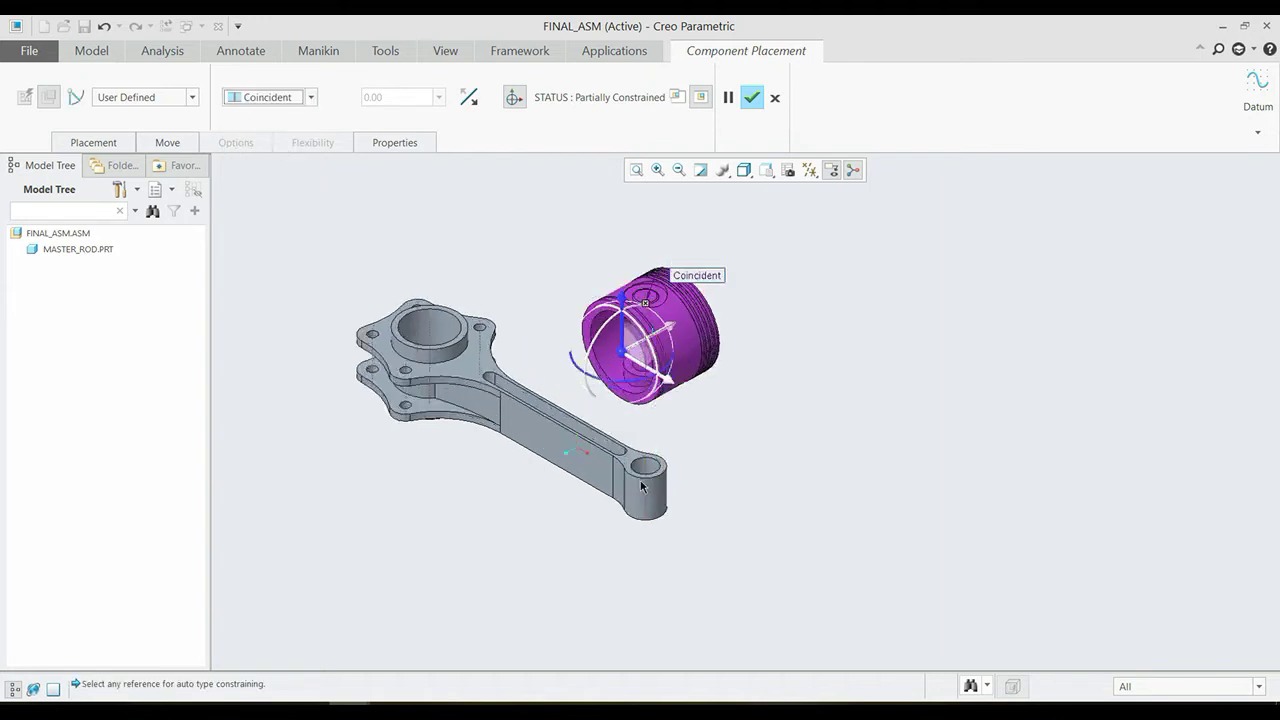
scroll(650, 498, down, 2)
Add a Distance constraint between the rod's small-end face and the piston bore.
mouse_move(640, 500)
middle_down()
mouse_move(641, 443)
mouse_move(622, 409)
middle_up()
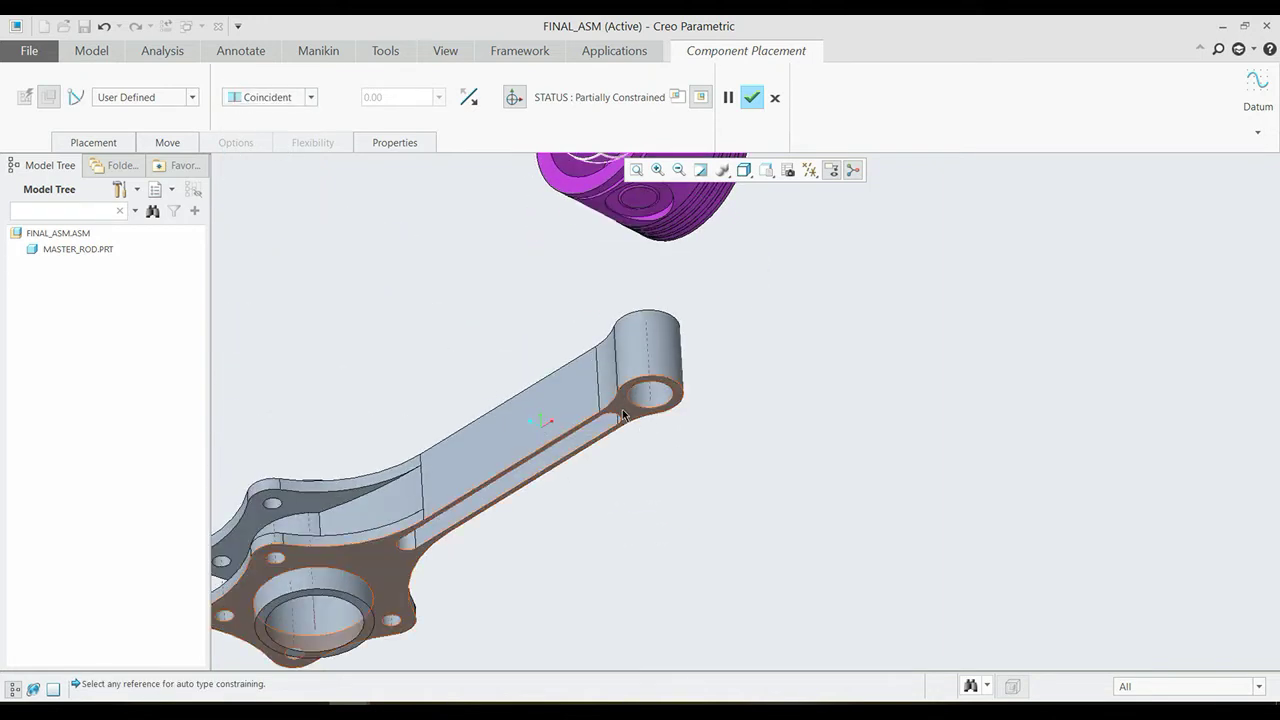
click(620, 410)
scroll(651, 463, up, 3)
scroll(640, 240, down, 2)
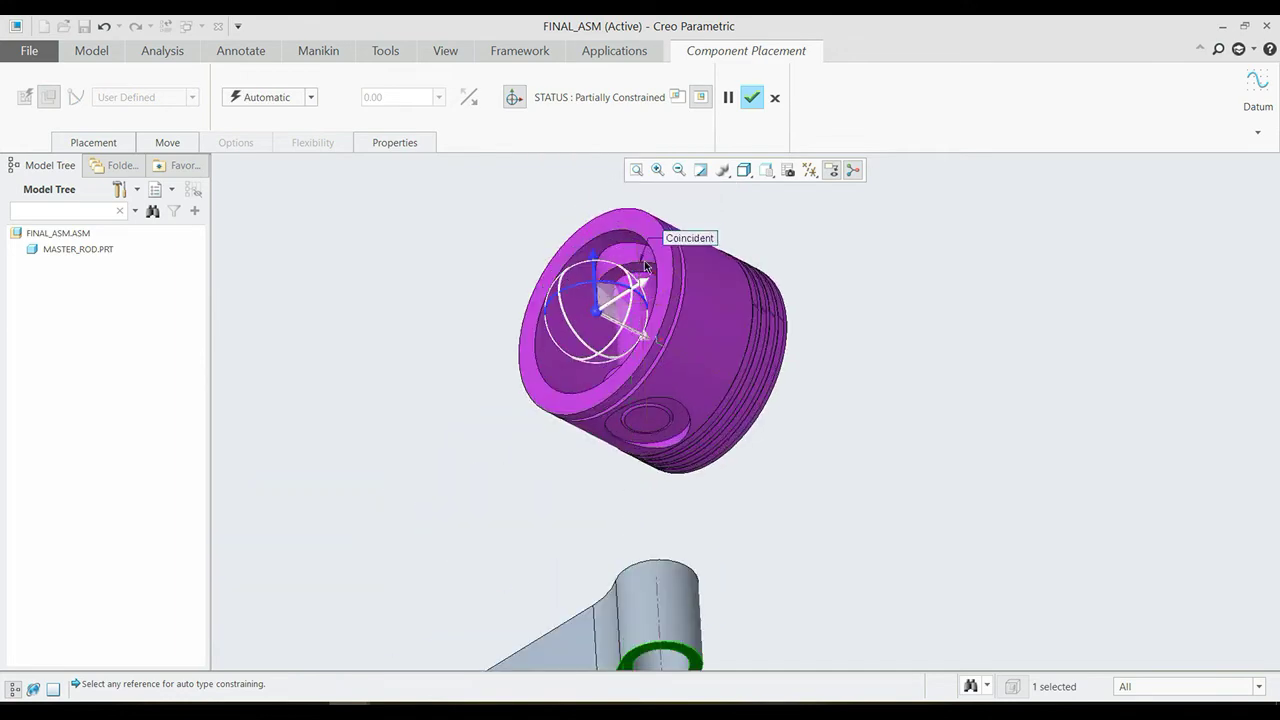
scroll(630, 270, down, 2)
scroll(629, 278, up, 2)
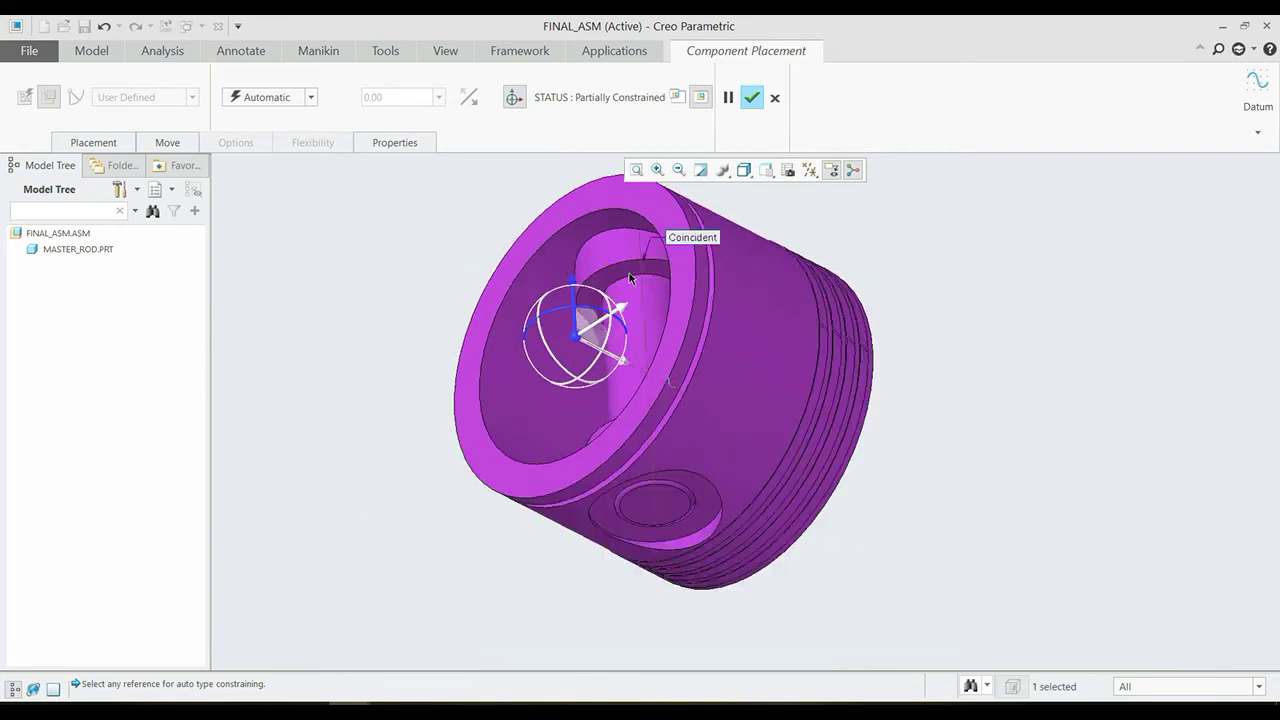
scroll(630, 278, up, 1)
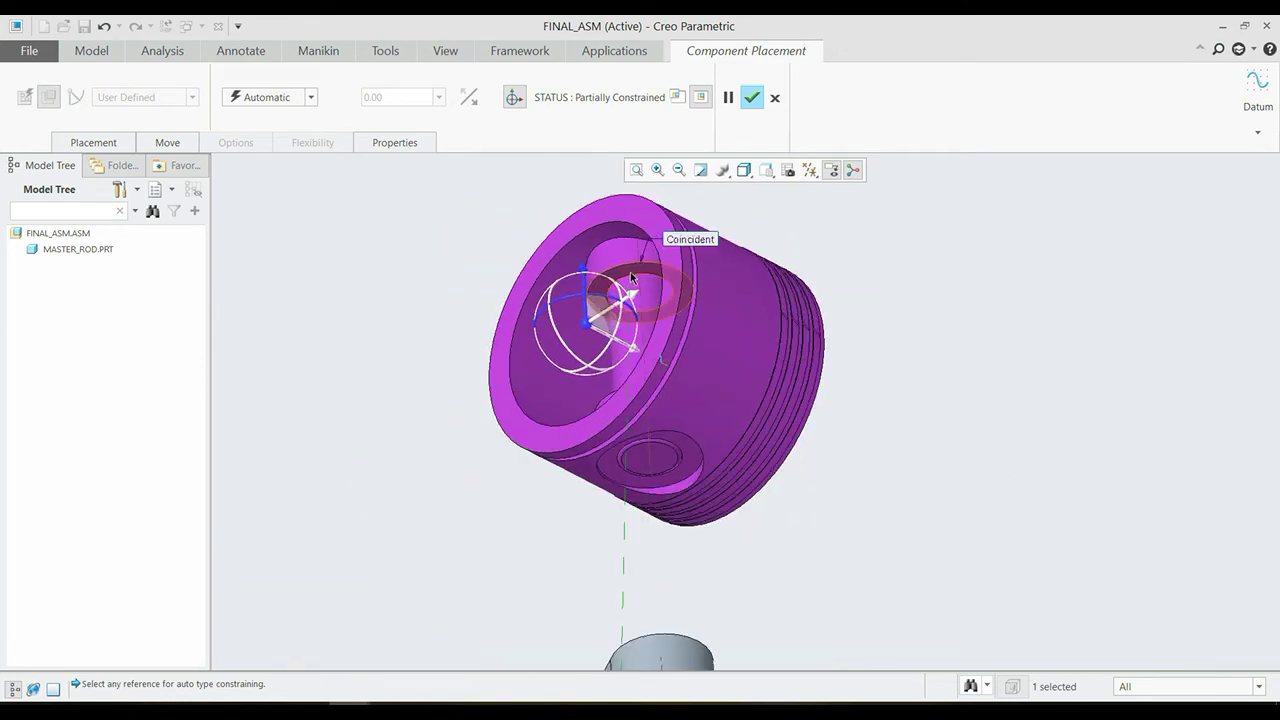
scroll(631, 277, up, 2)
middle_drag(631, 277, 686, 414)
scroll(686, 414, down, 3)
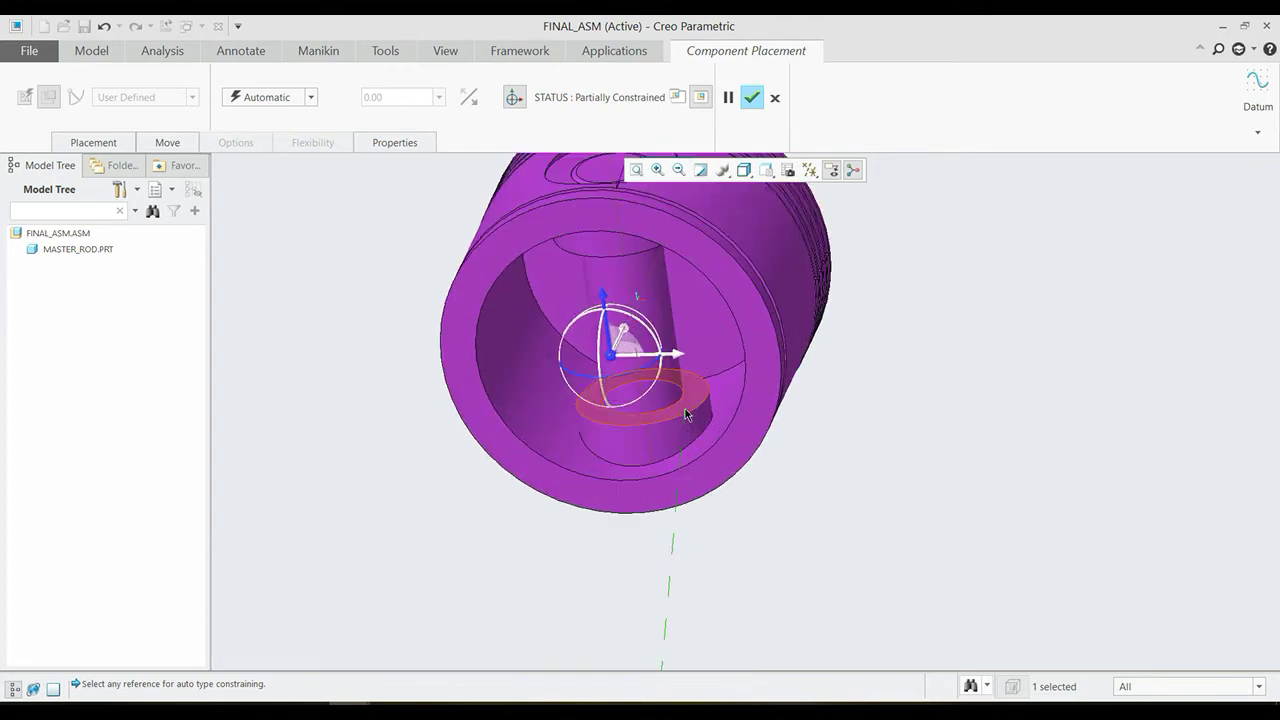
click(687, 411)
scroll(687, 411, up, 3)
drag(689, 405, 715, 611)
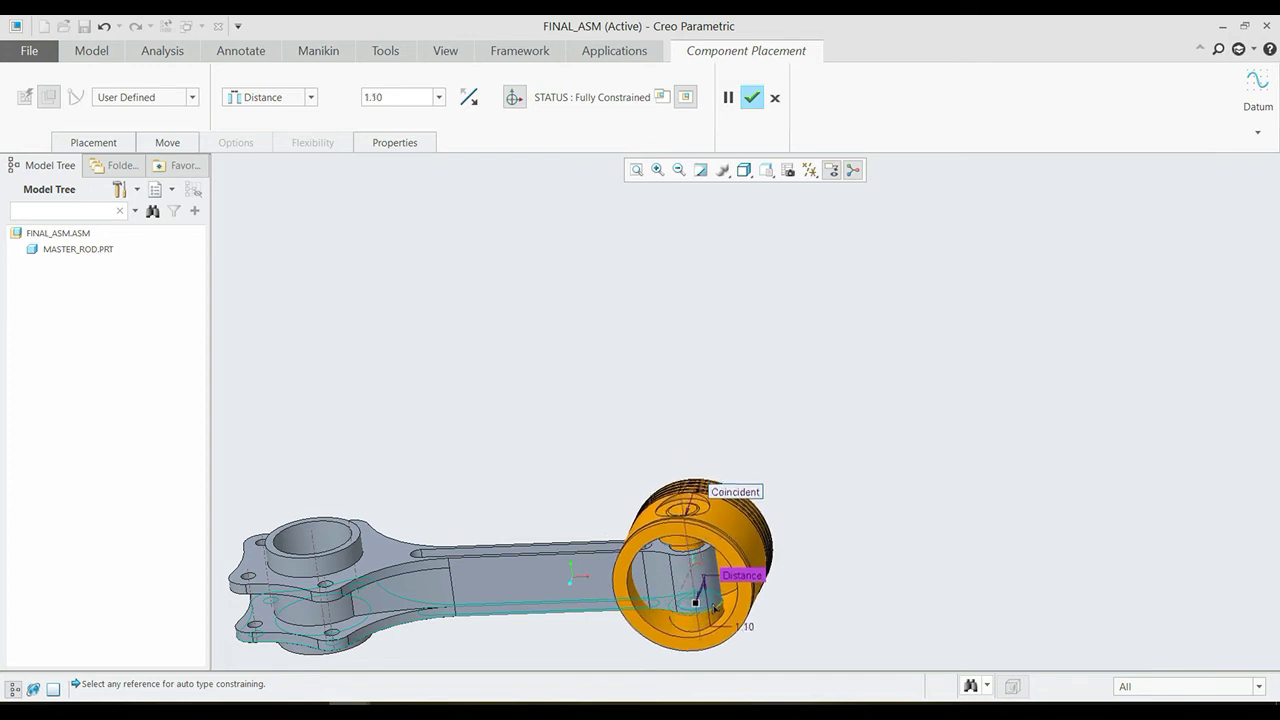
Change the piston's offset distance from 2.60 to 2.50 and add a new constraint.
double_click(749, 628)
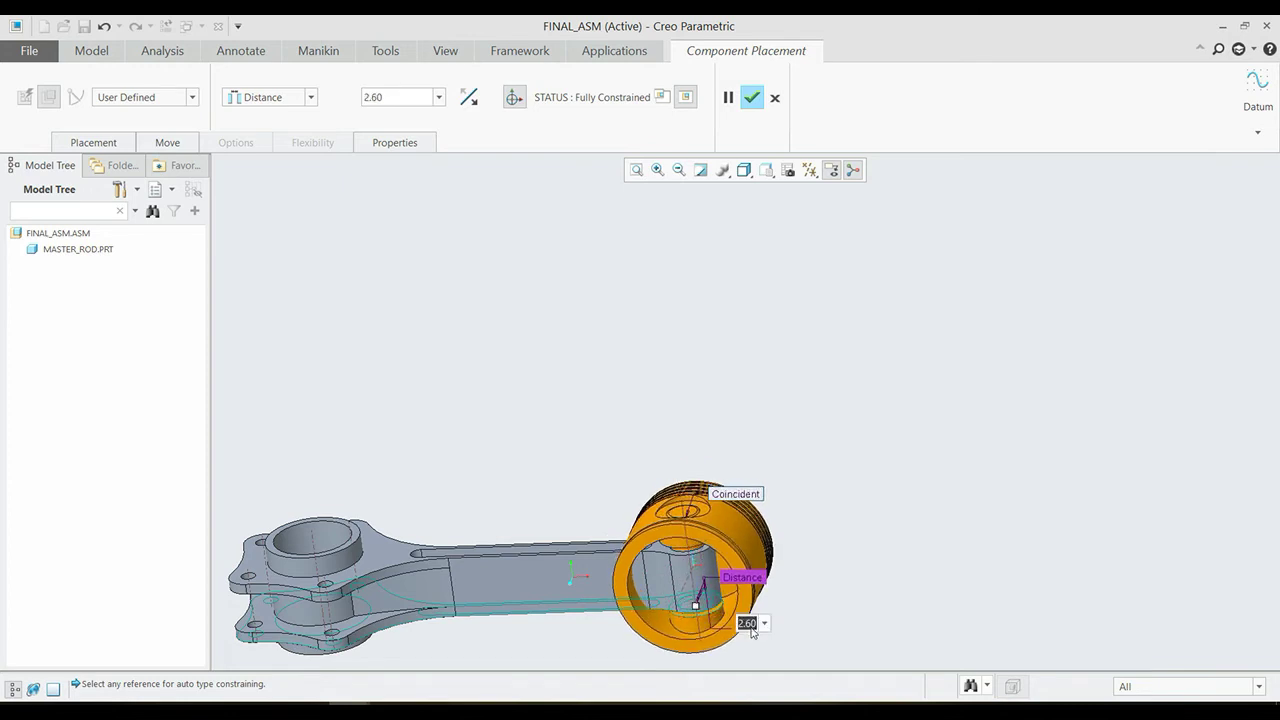
text(2.5)
key(Return)
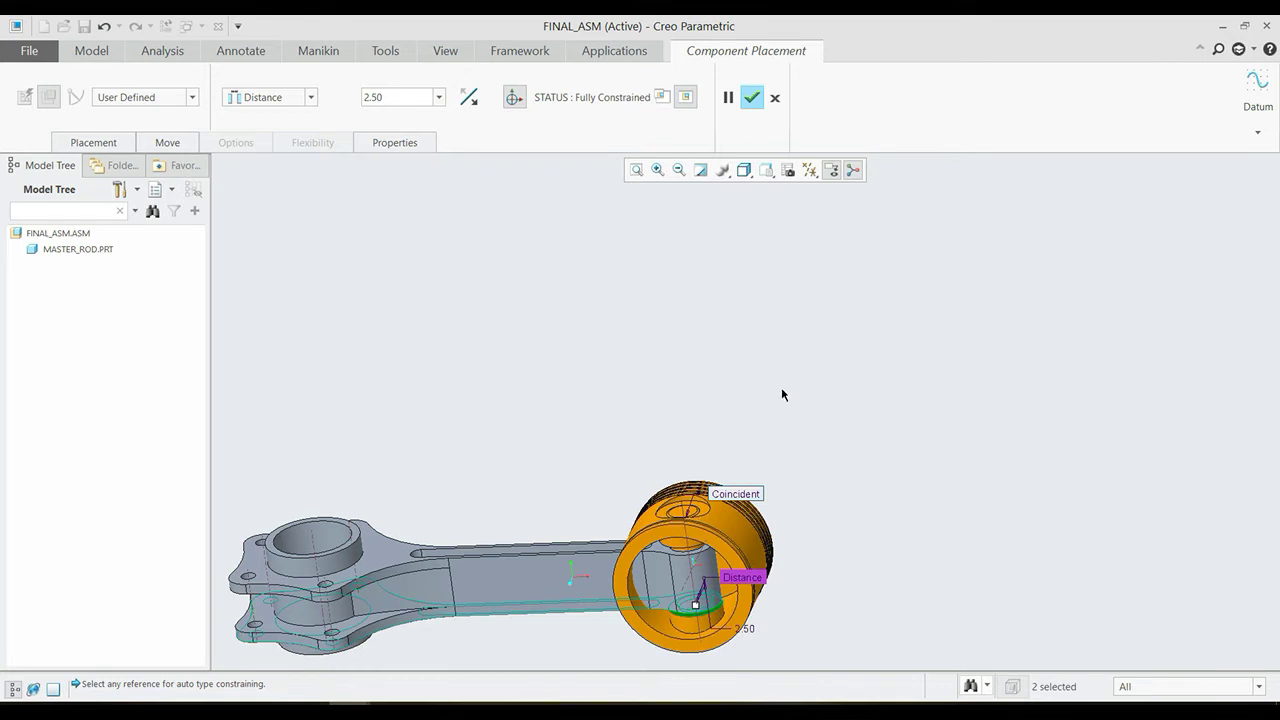
right_click(958, 421)
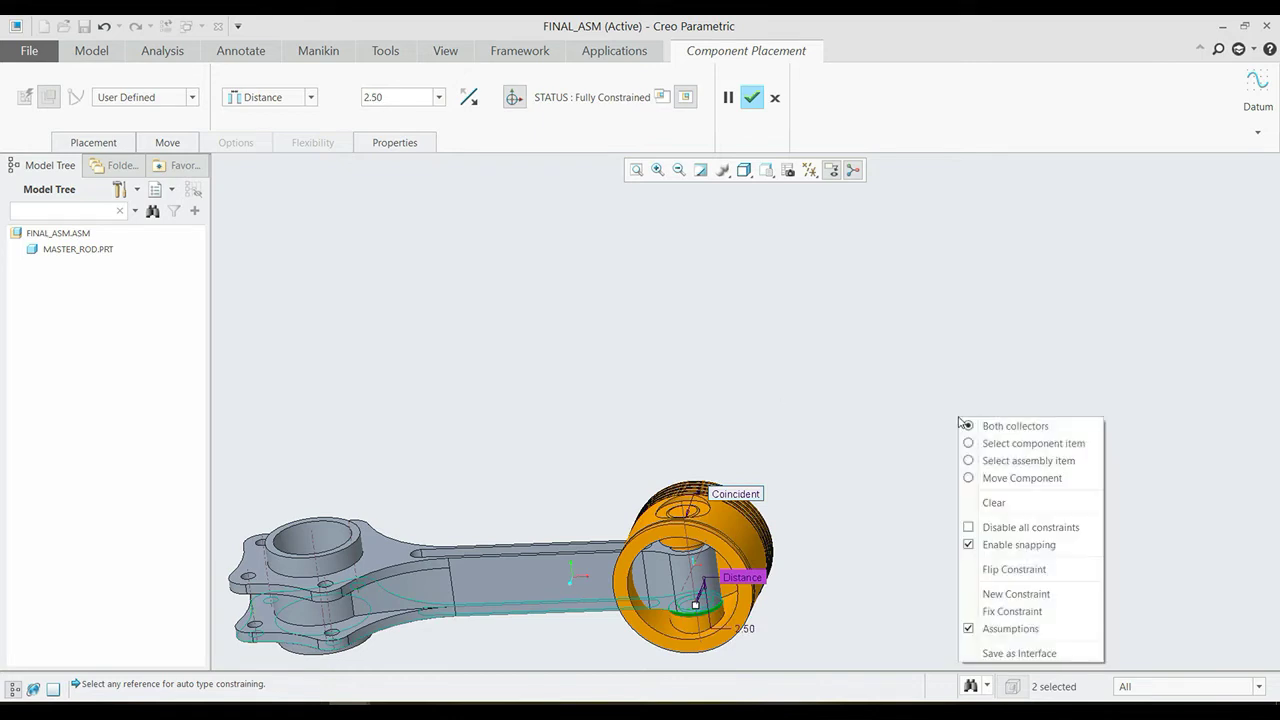
click(1050, 604)
Display the datum planes again around the rod and piston.
scroll(791, 515, down, 3)
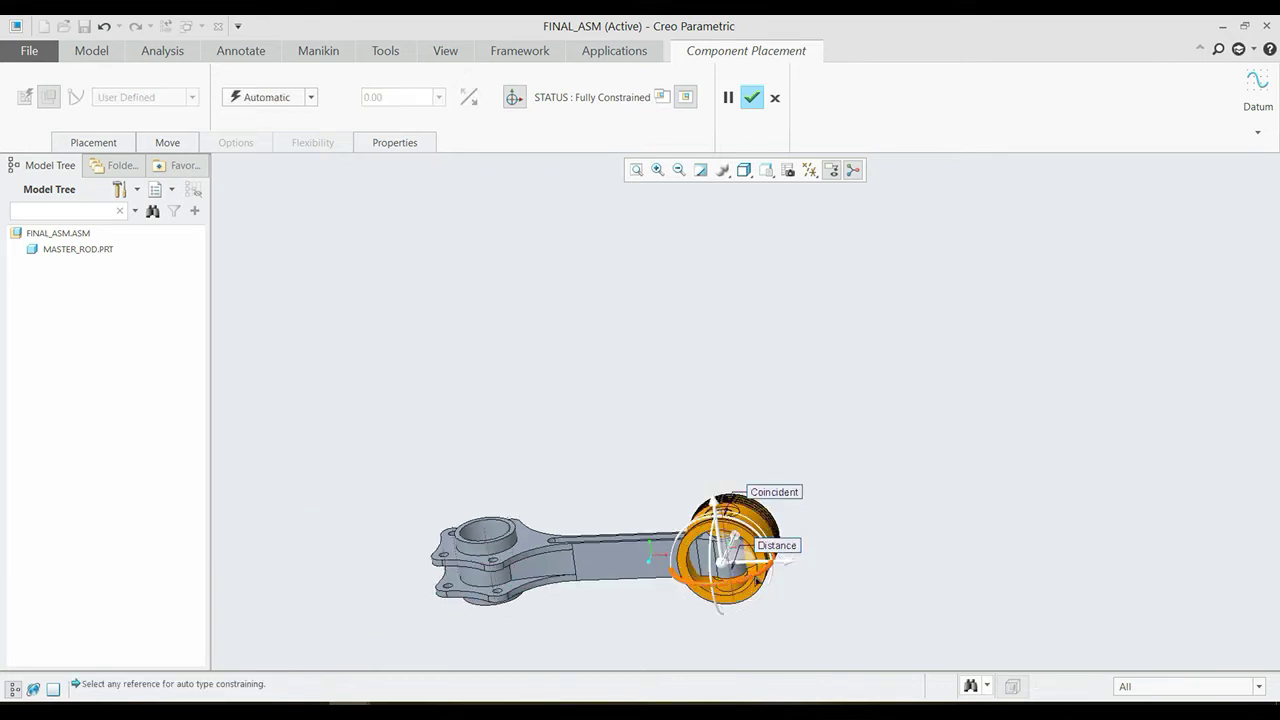
mouse_move(791, 515)
middle_down()
mouse_move(755, 578)
mouse_move(708, 616)
middle_up()
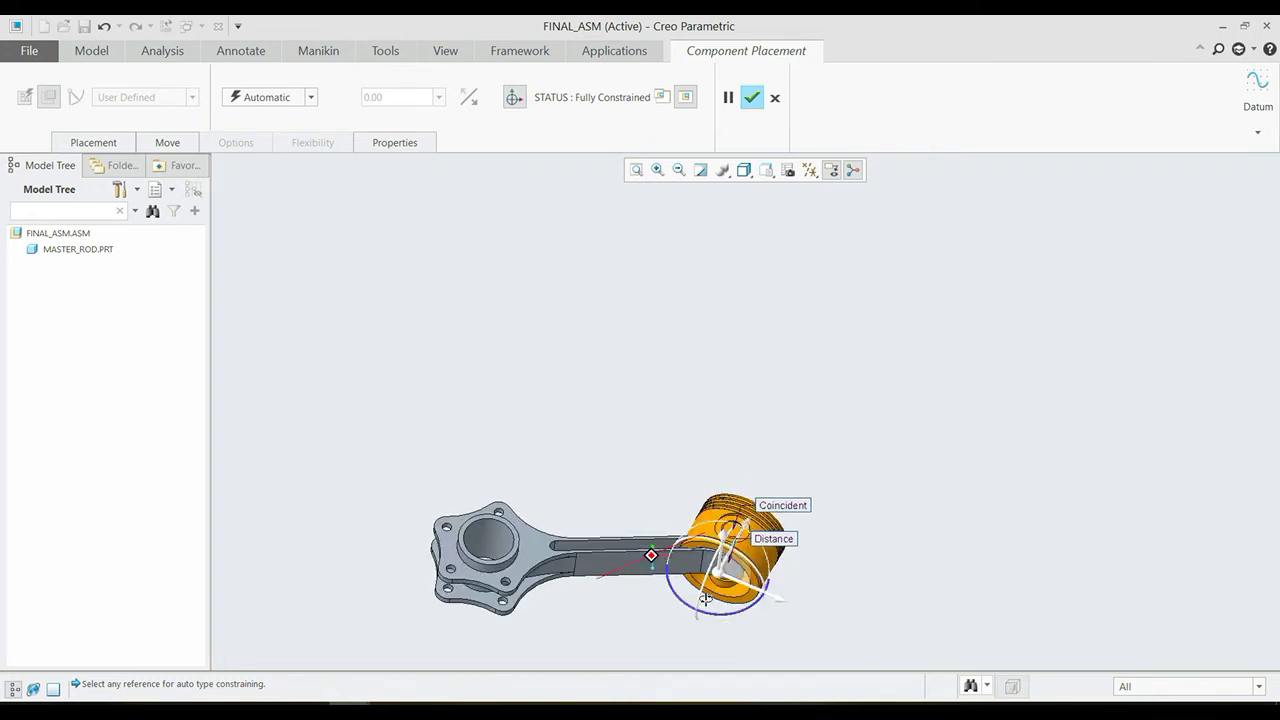
click(810, 170)
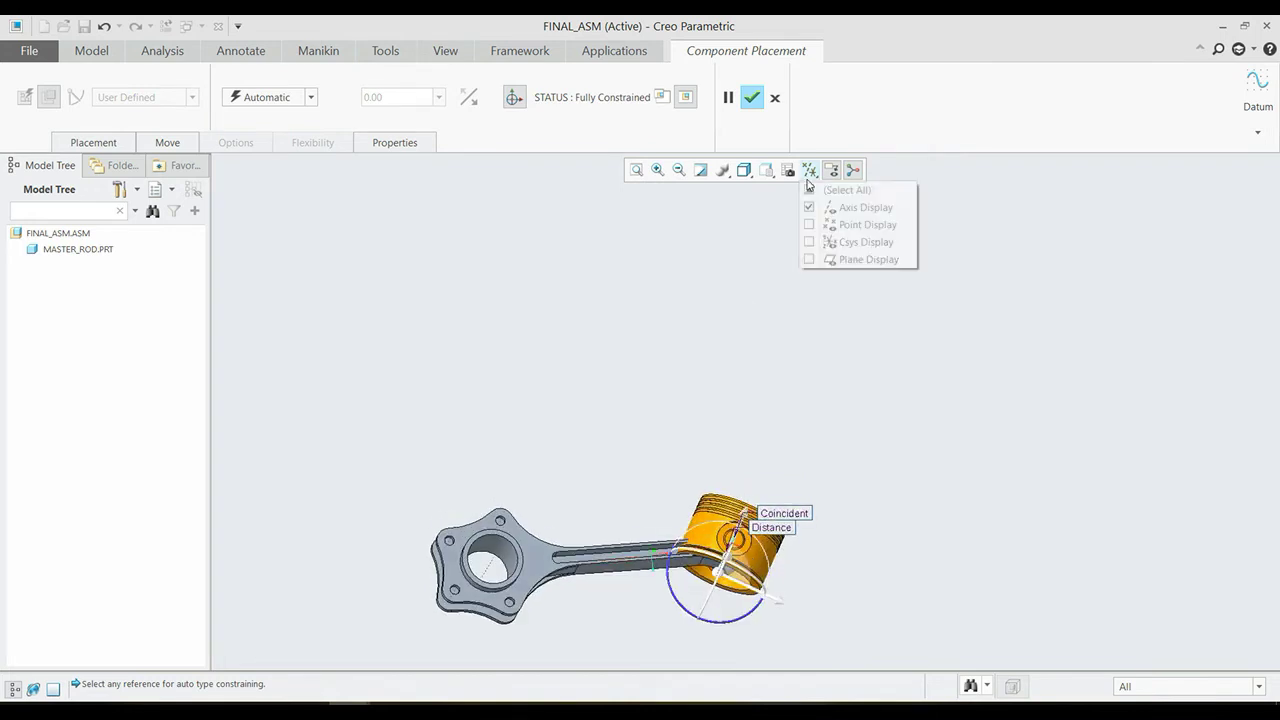
click(856, 262)
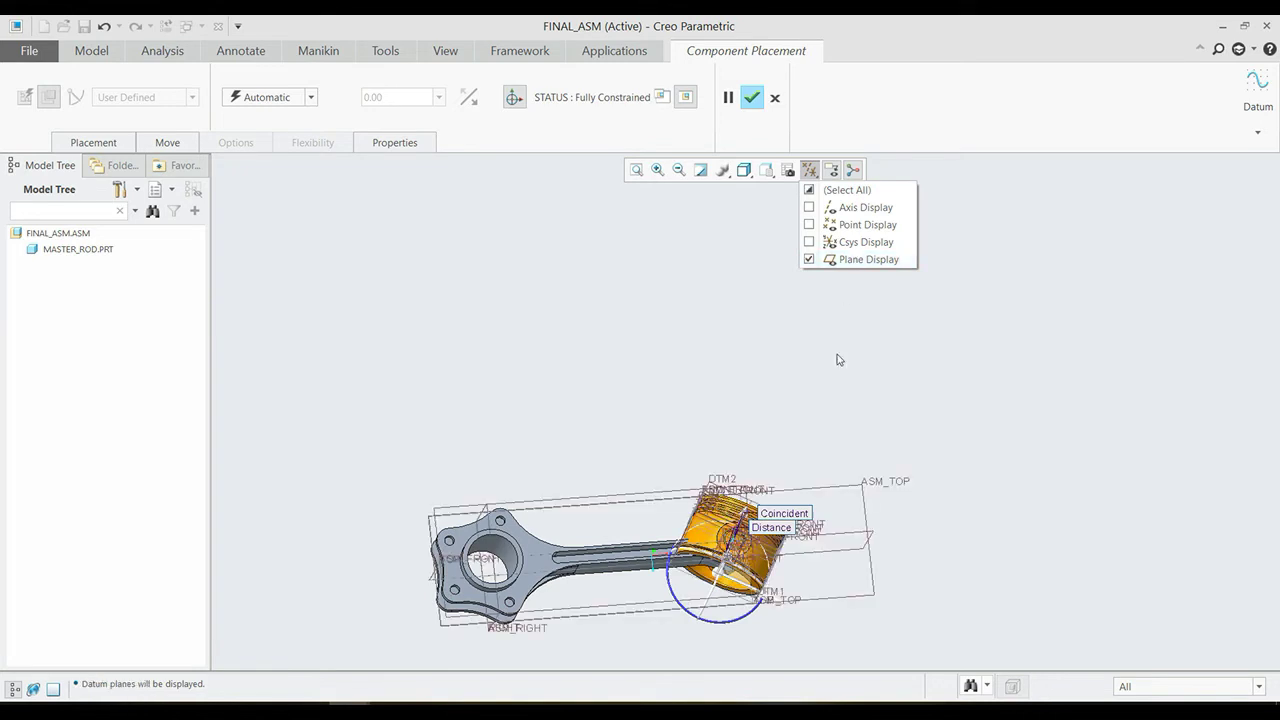
Turn off the datum plane name tags.
click(440, 52)
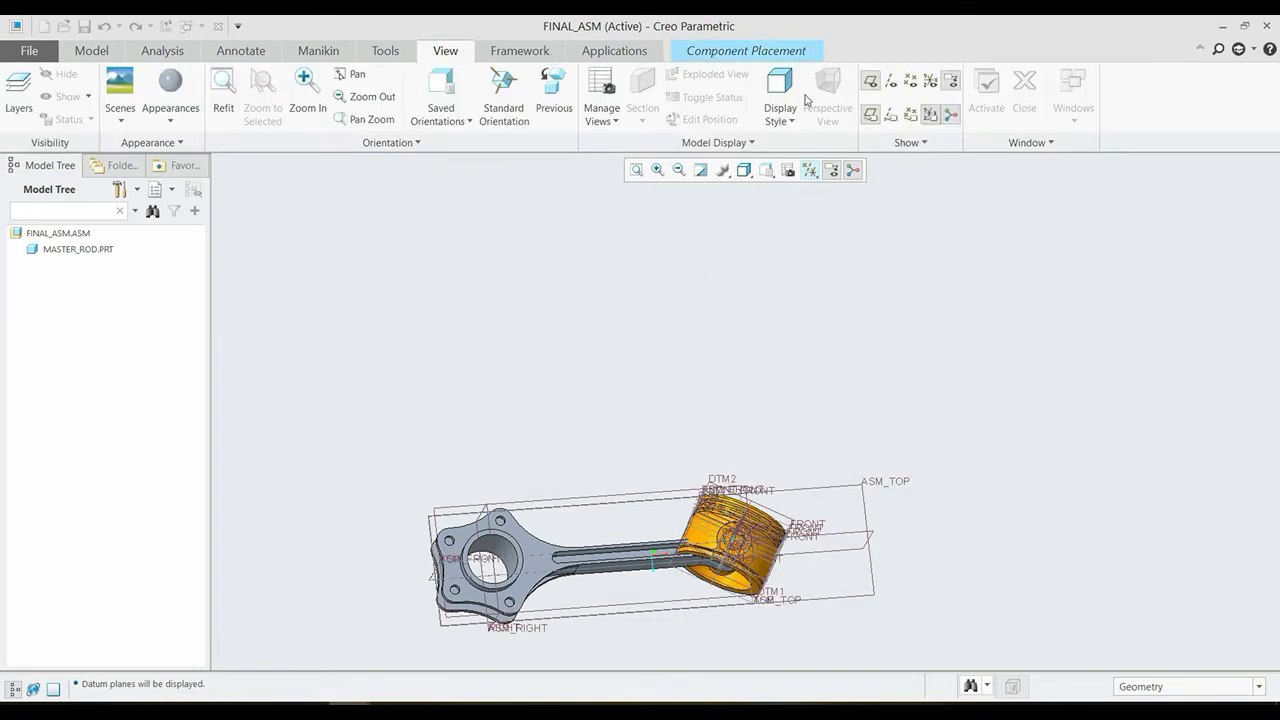
click(873, 116)
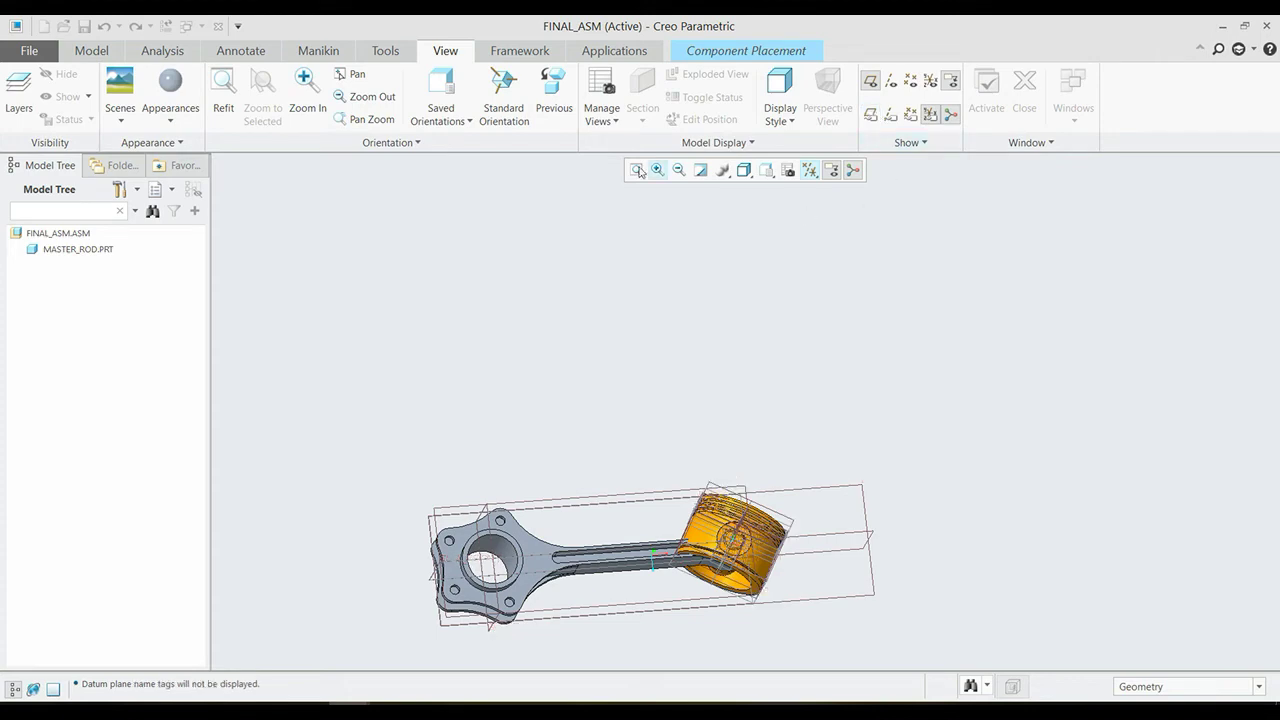
click(717, 46)
Make the piston and rod planes coincident, flip the piston, and finish placing PIS_ASSEMBLY.ASM.
scroll(760, 525, down, 3)
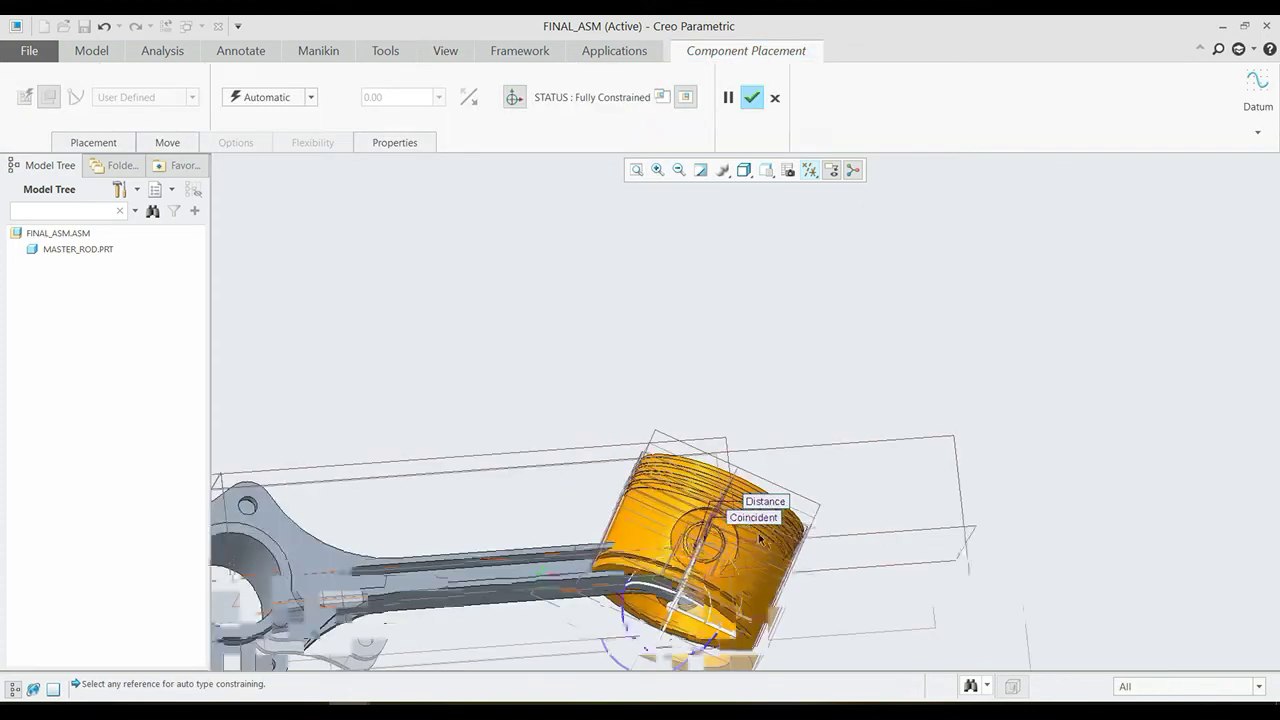
scroll(728, 470, down, 4)
click(727, 412)
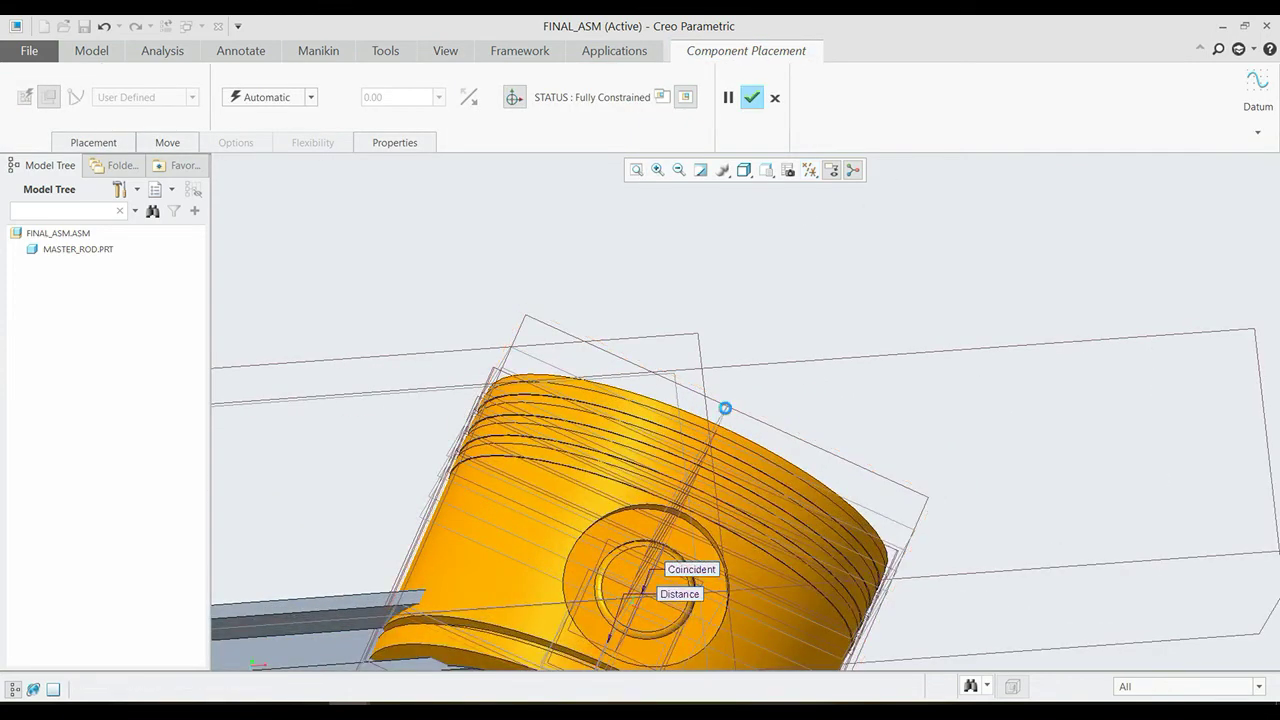
scroll(728, 411, up, 4)
middle_drag(851, 536, 875, 570)
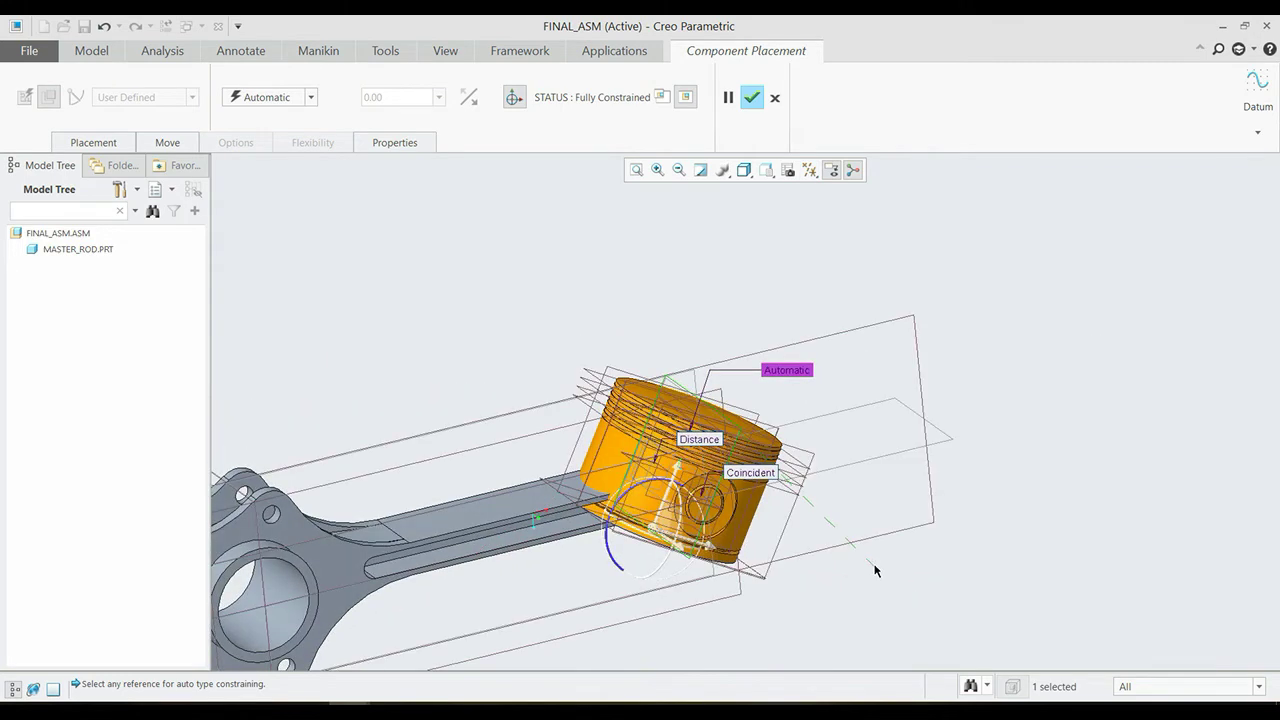
click(946, 446)
click(310, 98)
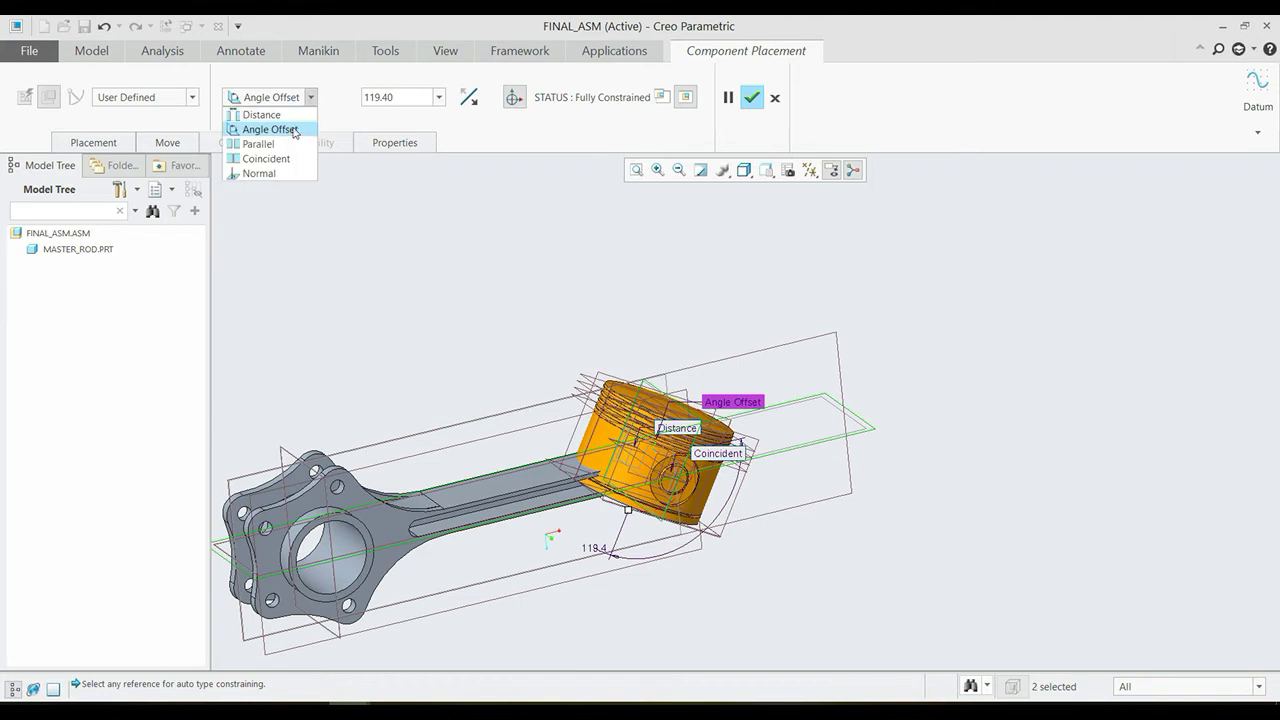
click(290, 158)
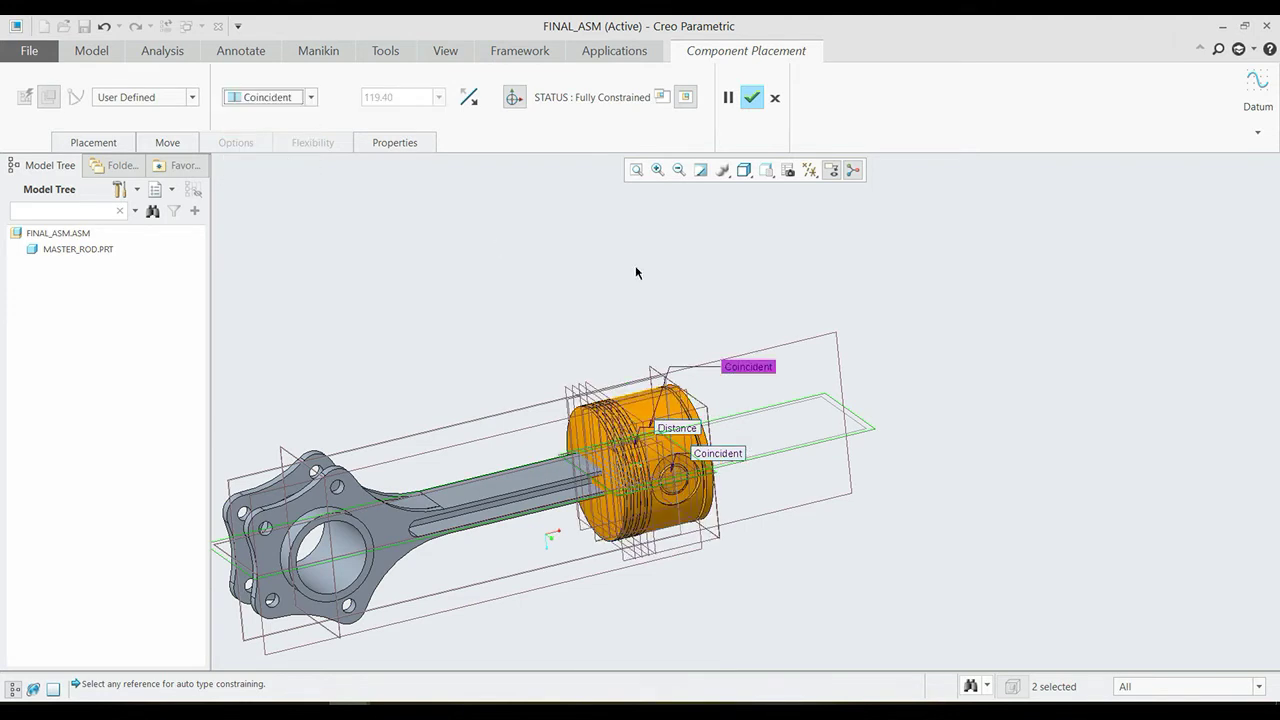
click(469, 97)
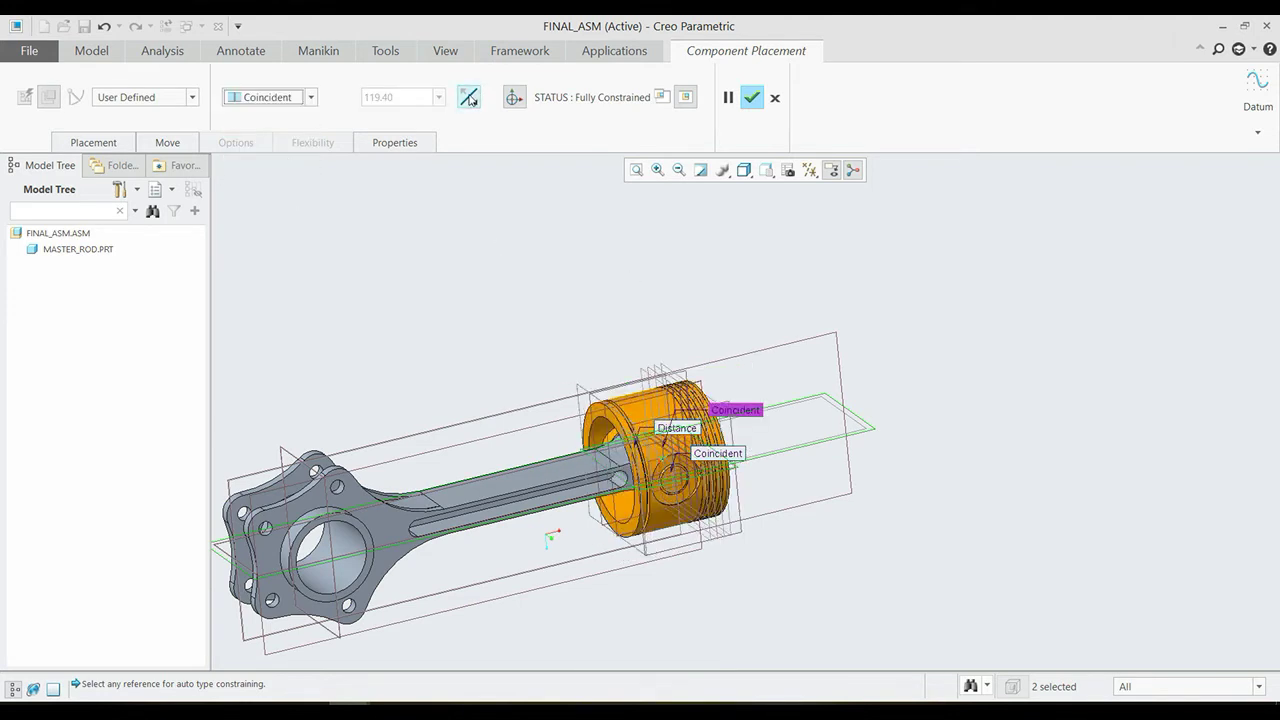
mouse_move(660, 469)
middle_down()
mouse_move(746, 457)
mouse_move(799, 228)
middle_up()
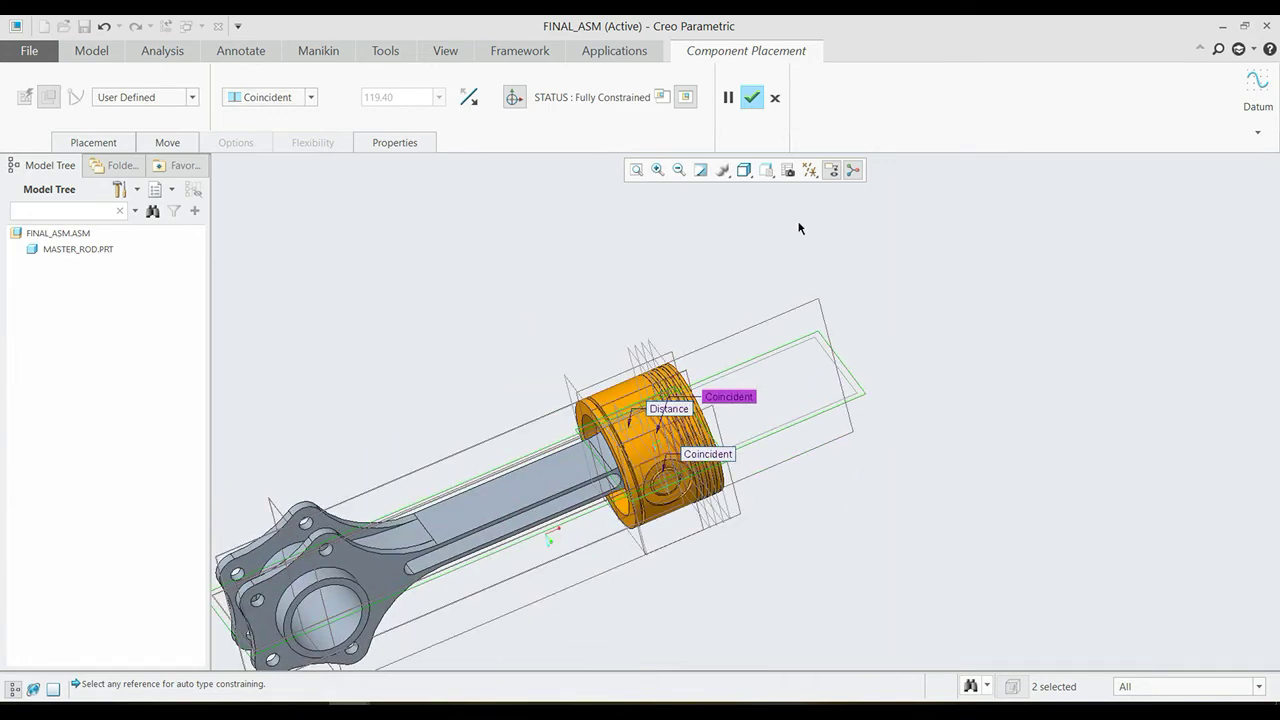
click(753, 99)
Restore the default view, hide datum planes, and start assembling another component.
key(ctrl+d)
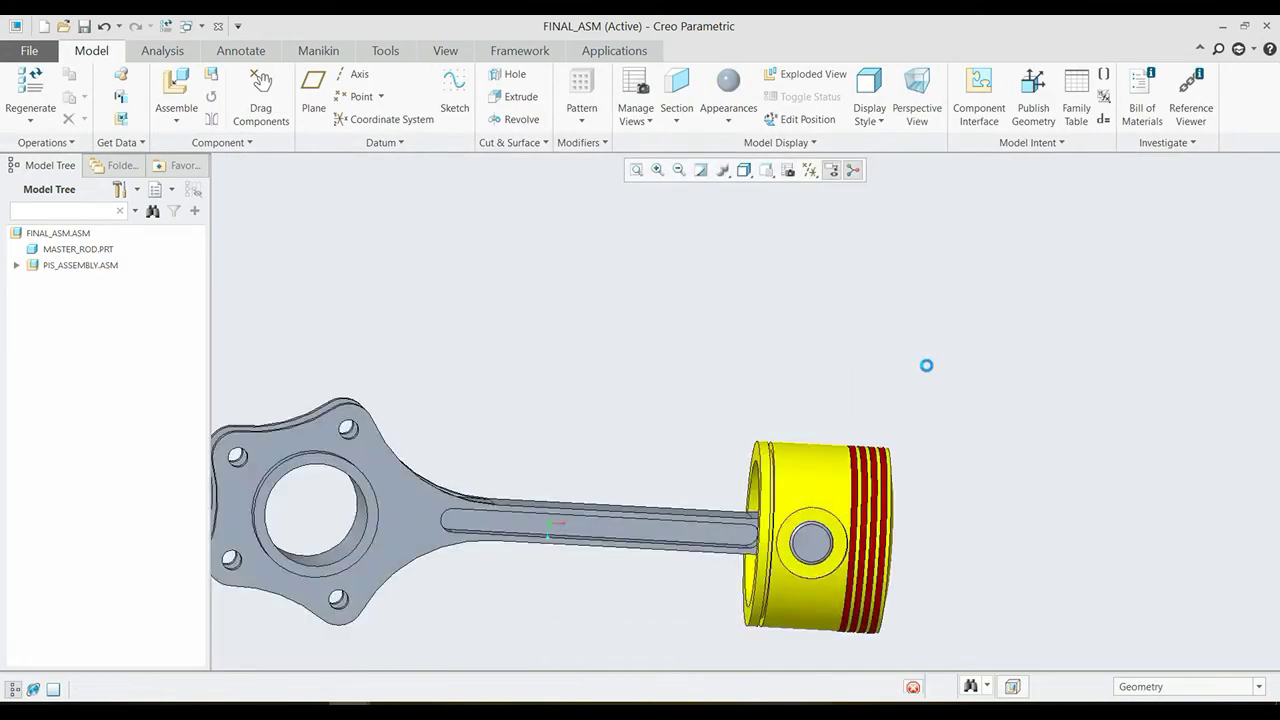
click(808, 171)
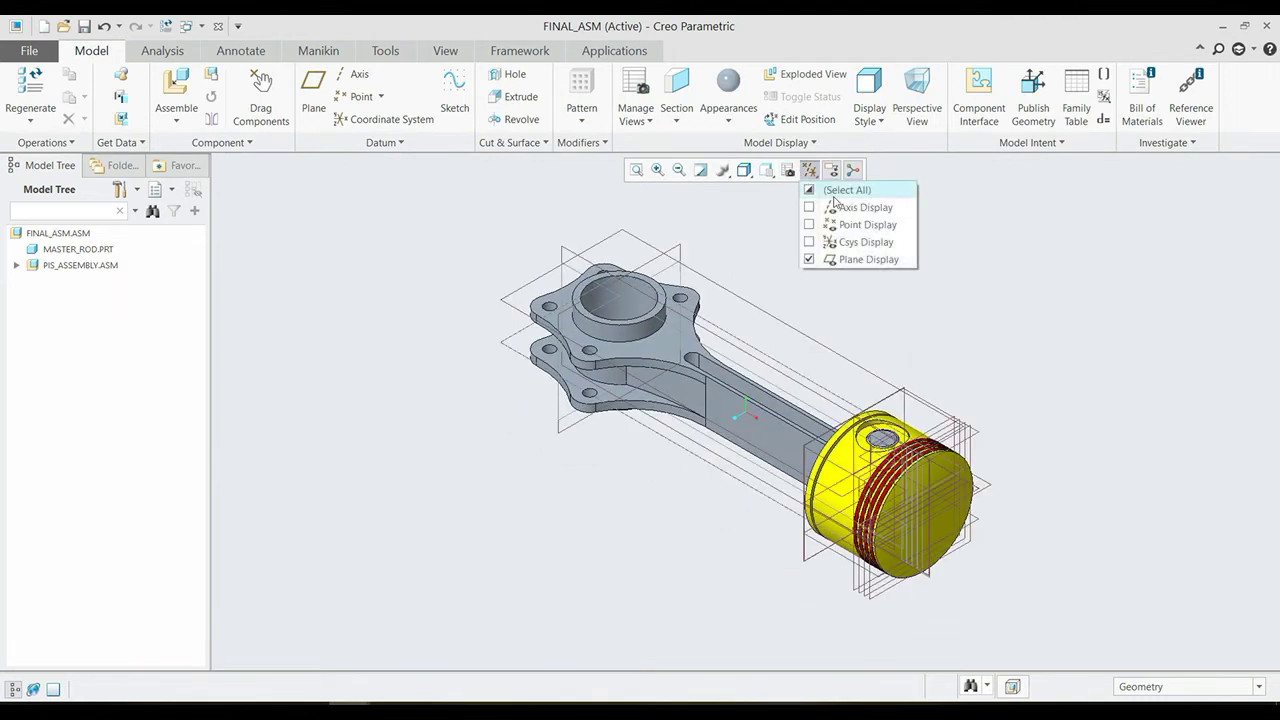
click(831, 260)
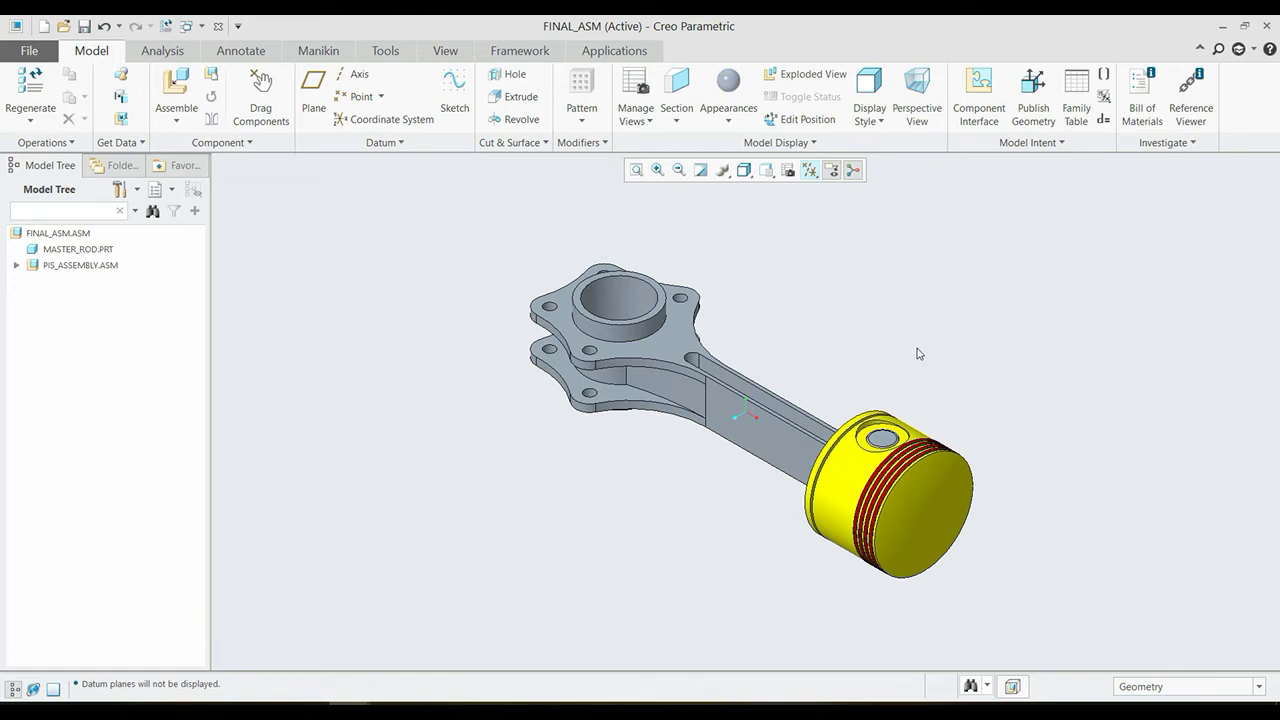
click(179, 86)
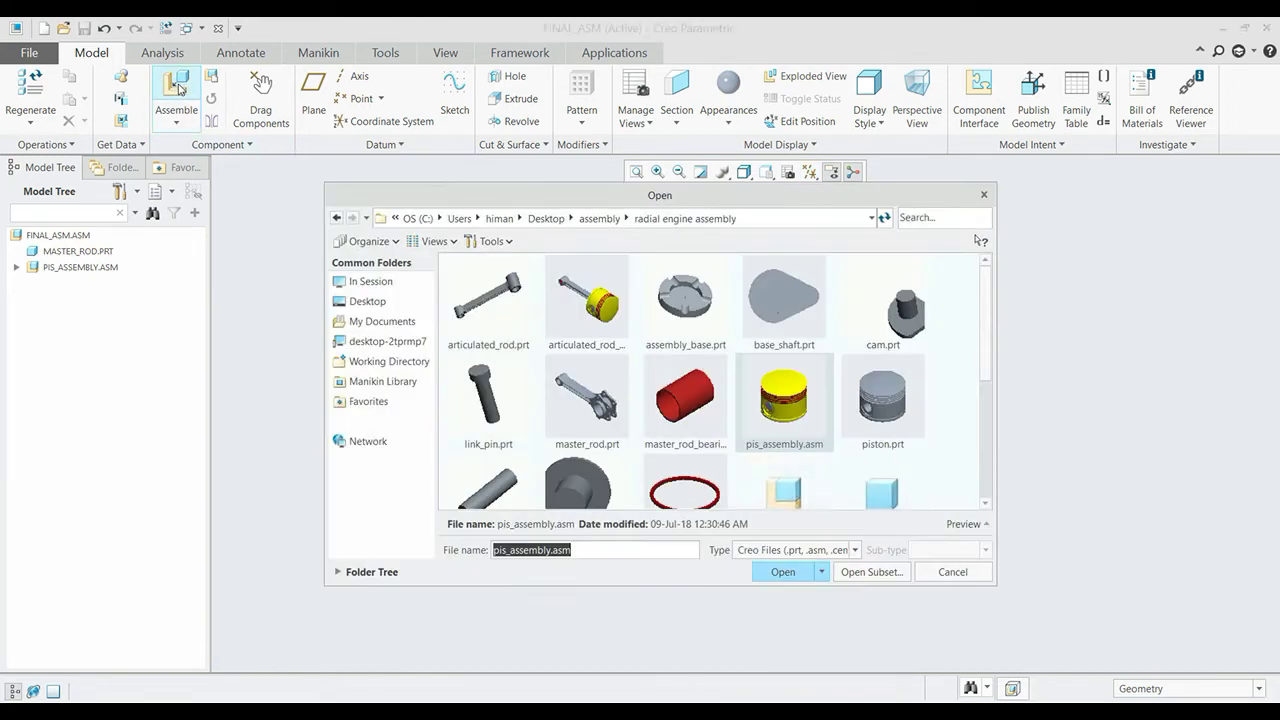
Bring articulated_rod_assembly.asm into FINAL_ASM and move it left of the master rod.
click(608, 312)
click(760, 571)
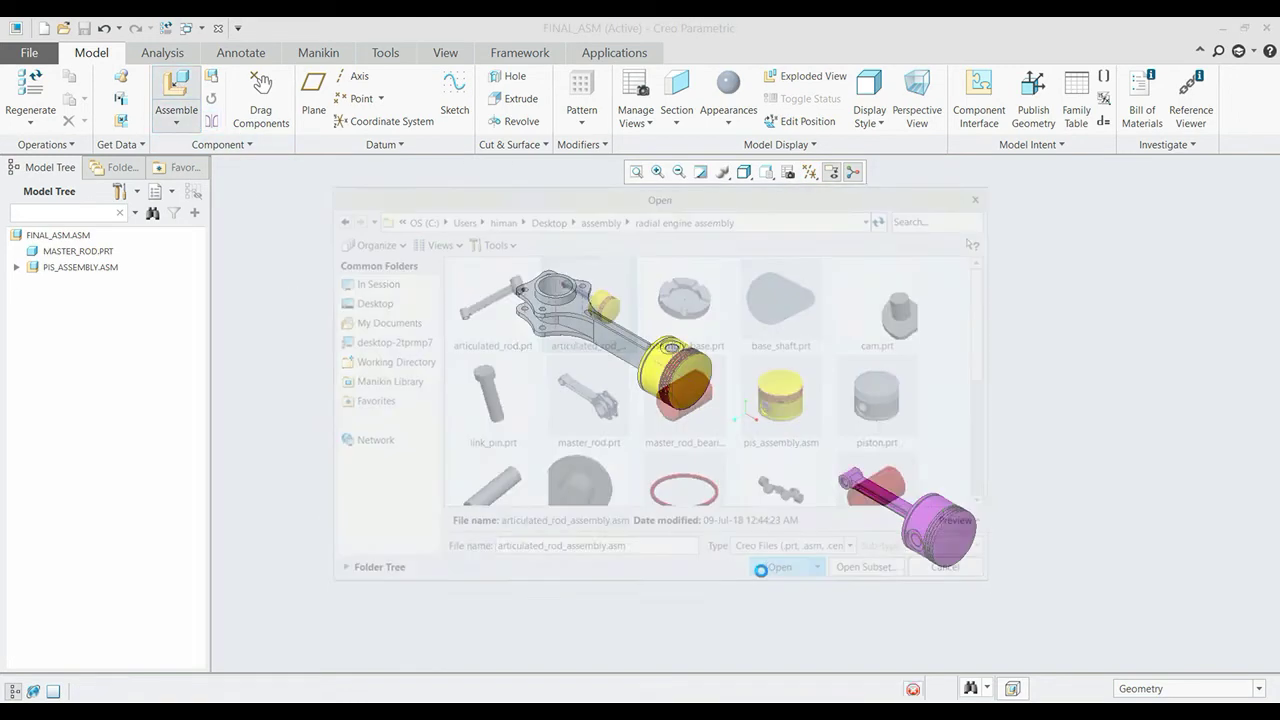
mouse_move(766, 560)
mouse_down()
mouse_move(729, 531)
mouse_move(466, 458)
mouse_up()
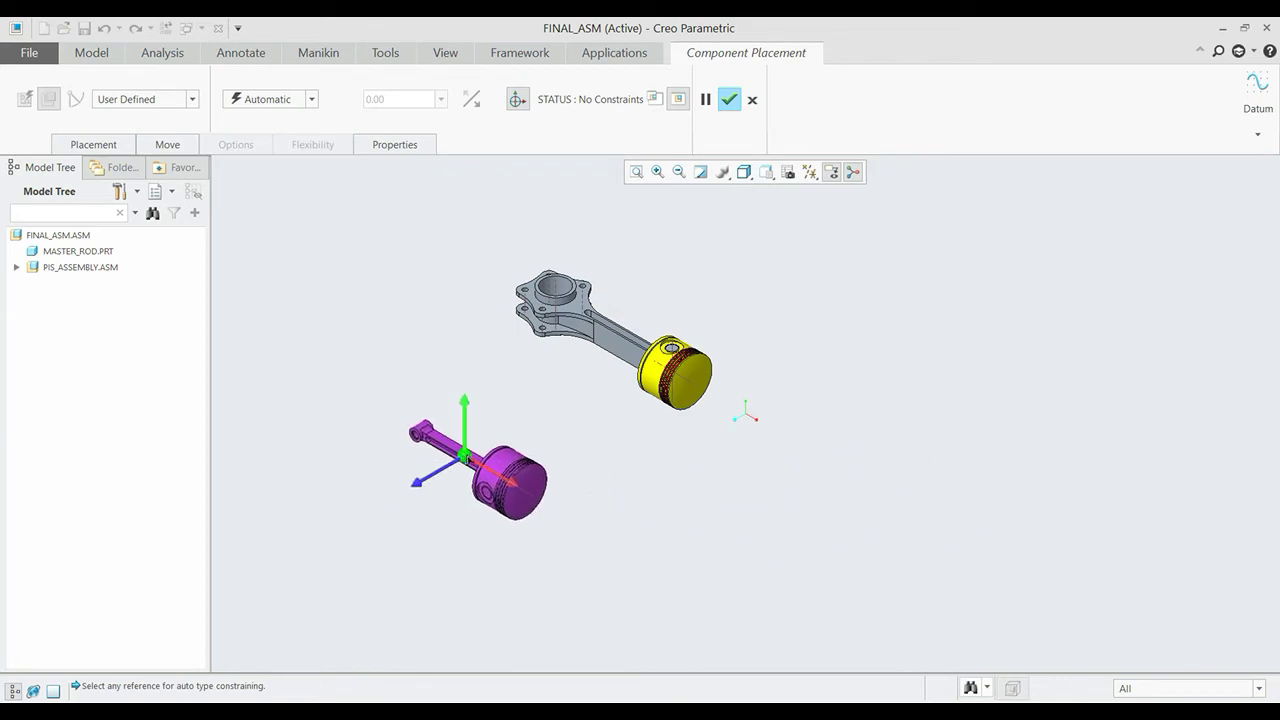
scroll(420, 425, up, 2)
scroll(410, 410, up, 3)
scroll(409, 406, up, 3)
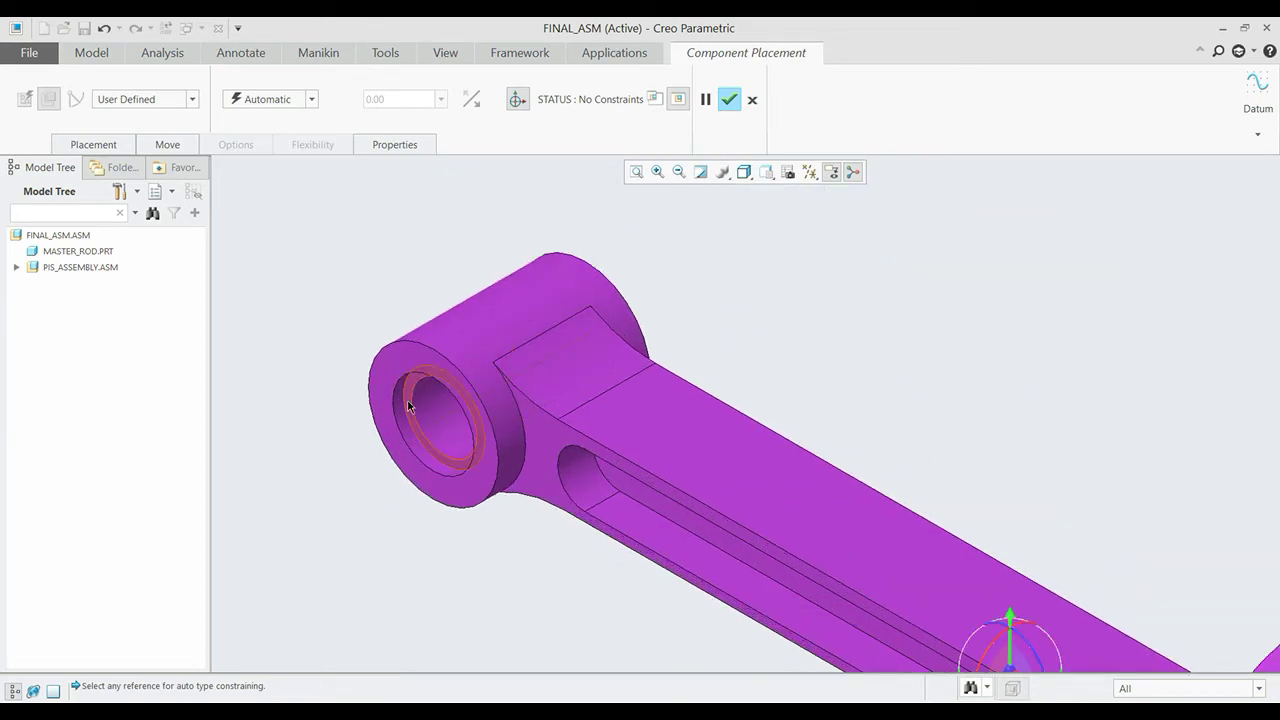
Make the articulated rod's small-end hole coincident with a master rod pin hole.
click(442, 420)
scroll(445, 430, down, 5)
scroll(461, 455, down, 2)
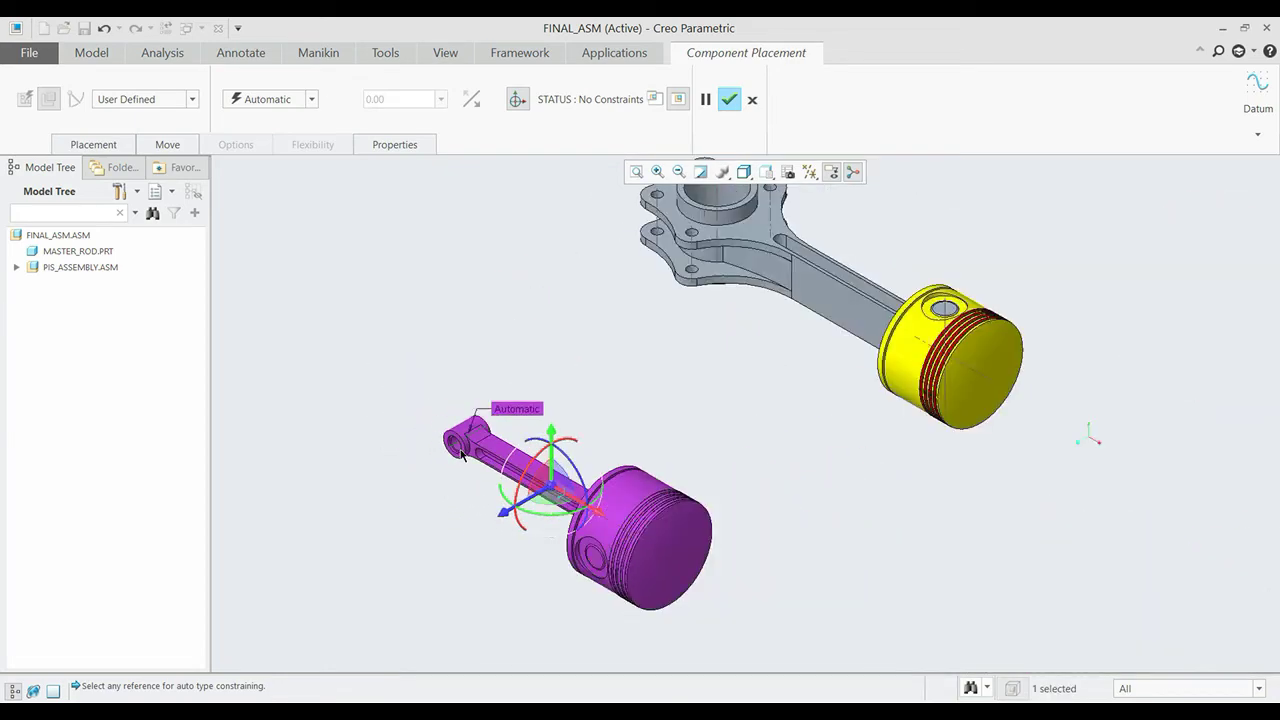
scroll(470, 450, down, 1)
scroll(566, 380, up, 3)
scroll(572, 325, up, 5)
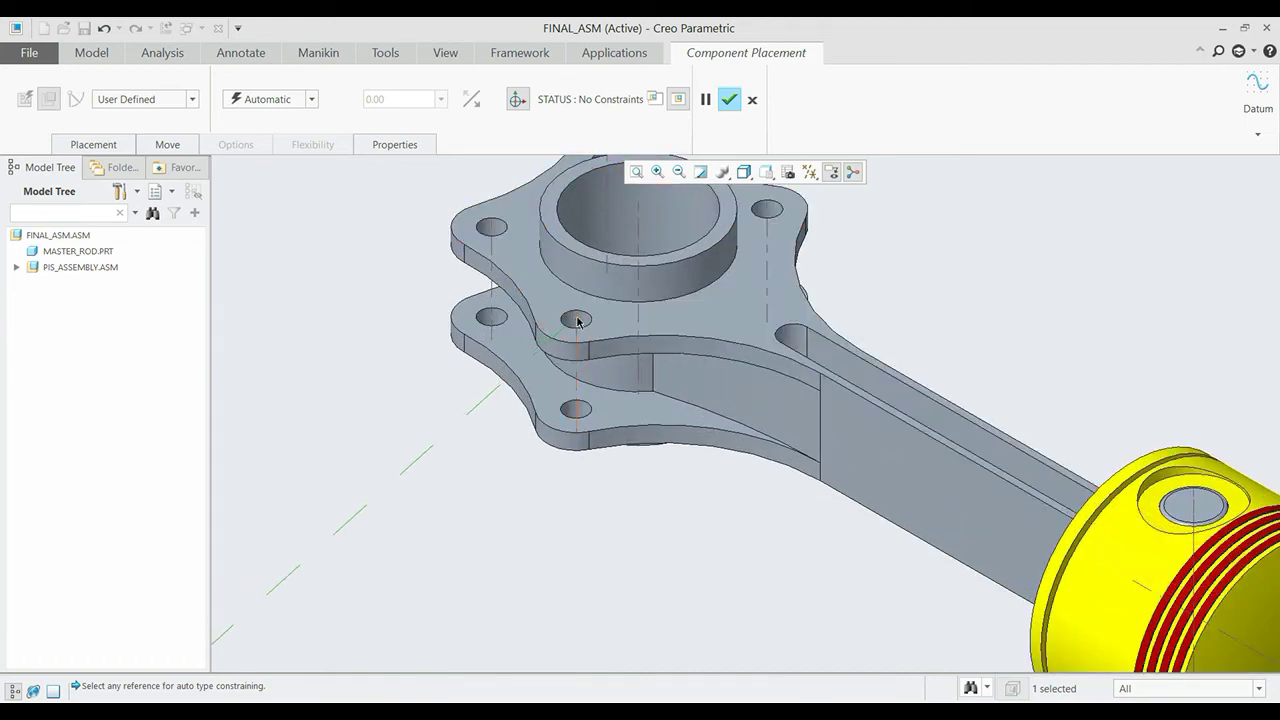
click(577, 320)
scroll(560, 330, down, 3)
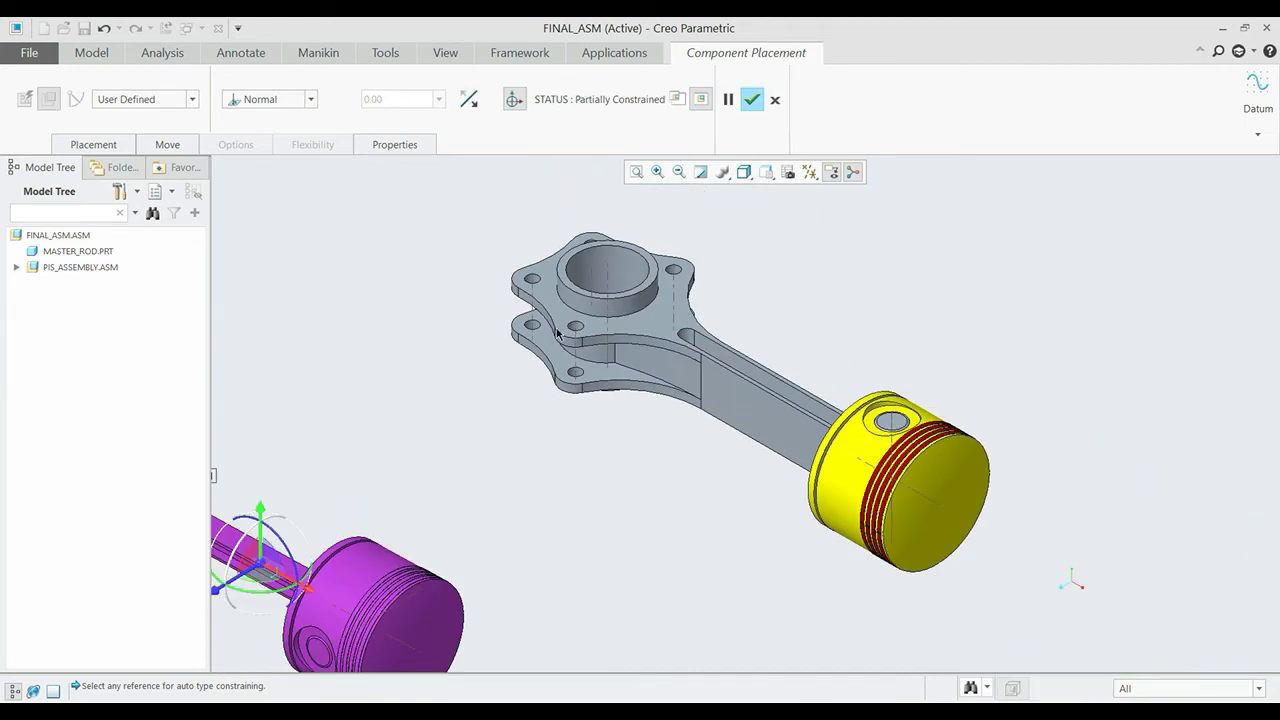
click(312, 99)
click(290, 163)
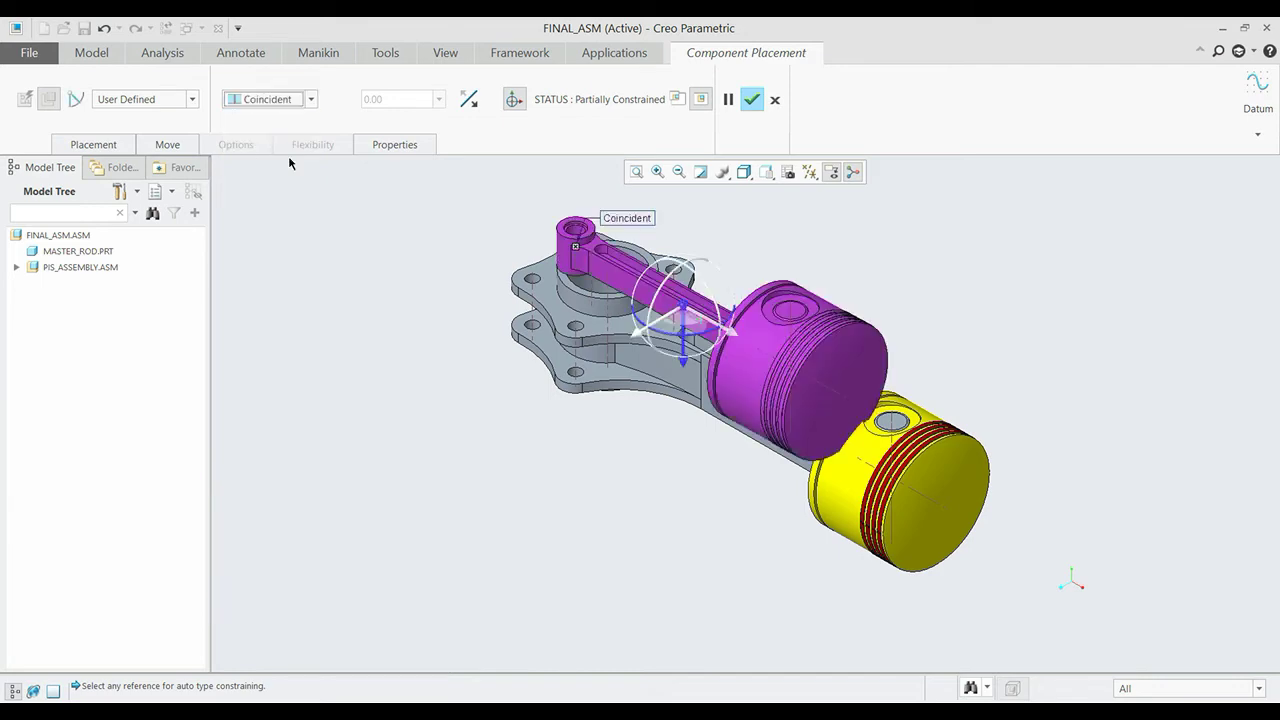
Add a Coincident surface pair to fully constrain the articulated rod.
click(600, 381)
middle_drag(620, 371, 560, 653)
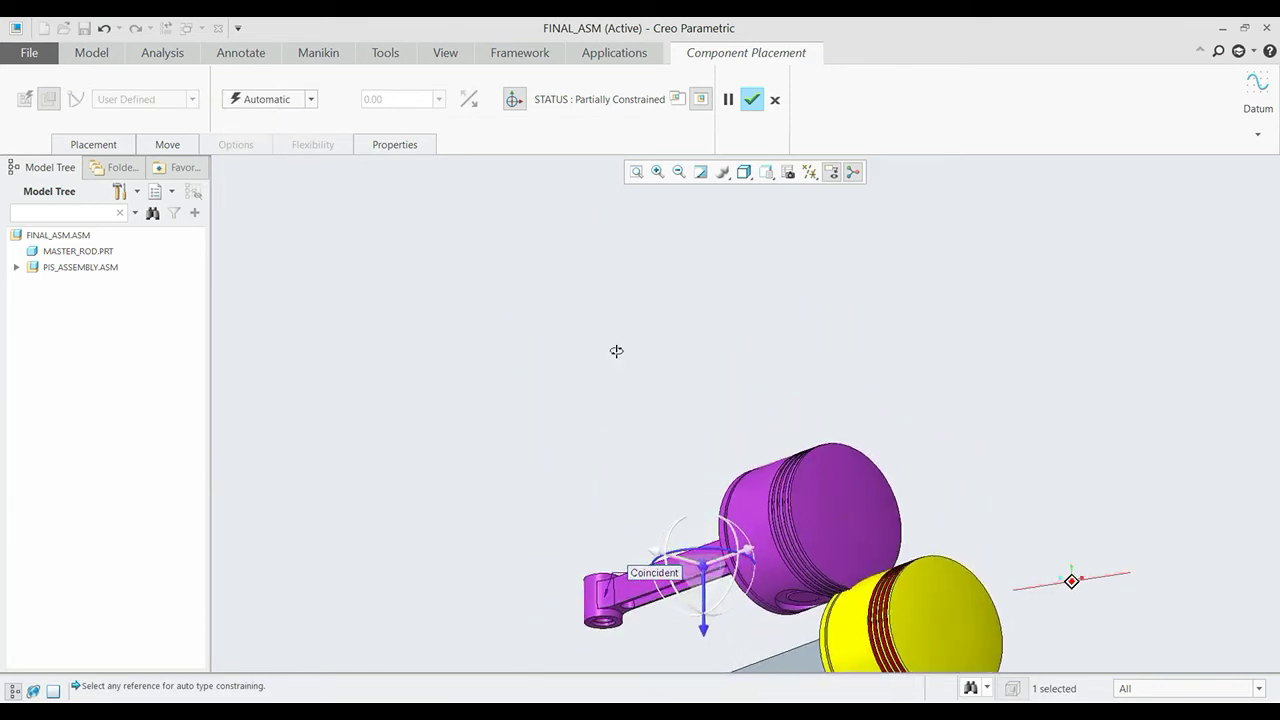
scroll(560, 653, up, 3)
scroll(608, 606, up, 3)
click(633, 558)
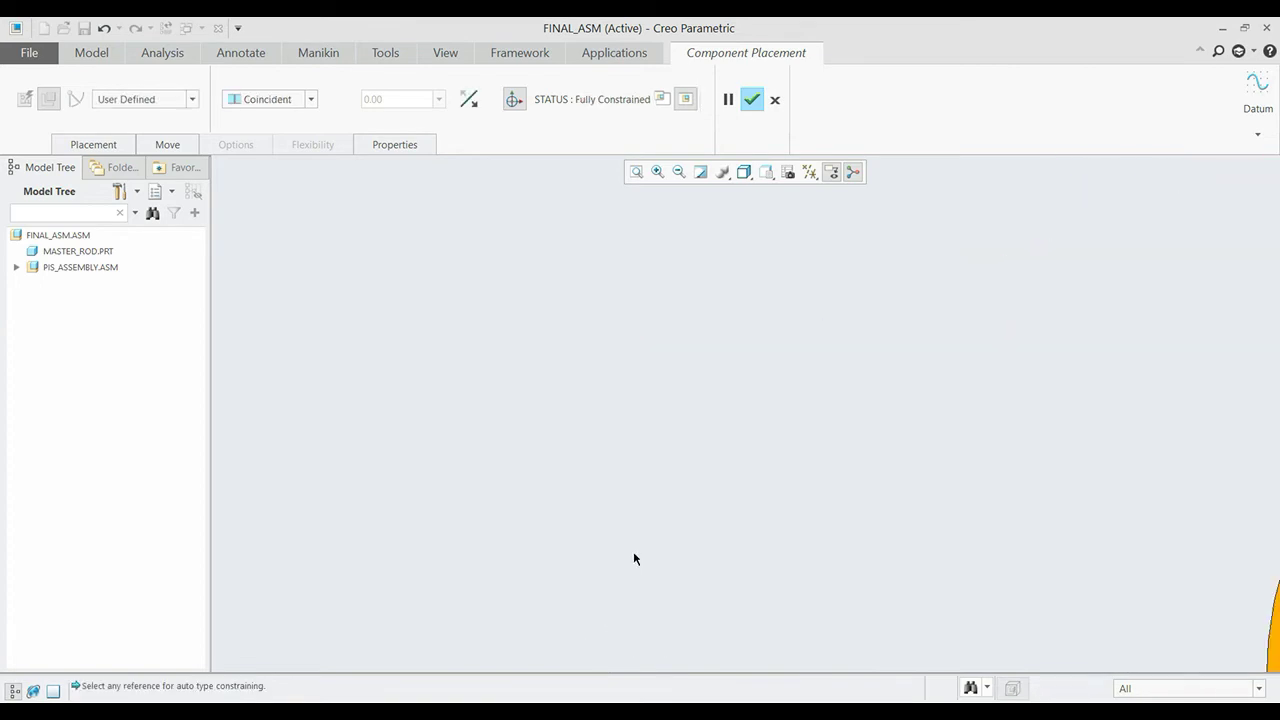
key(ctrl+d)
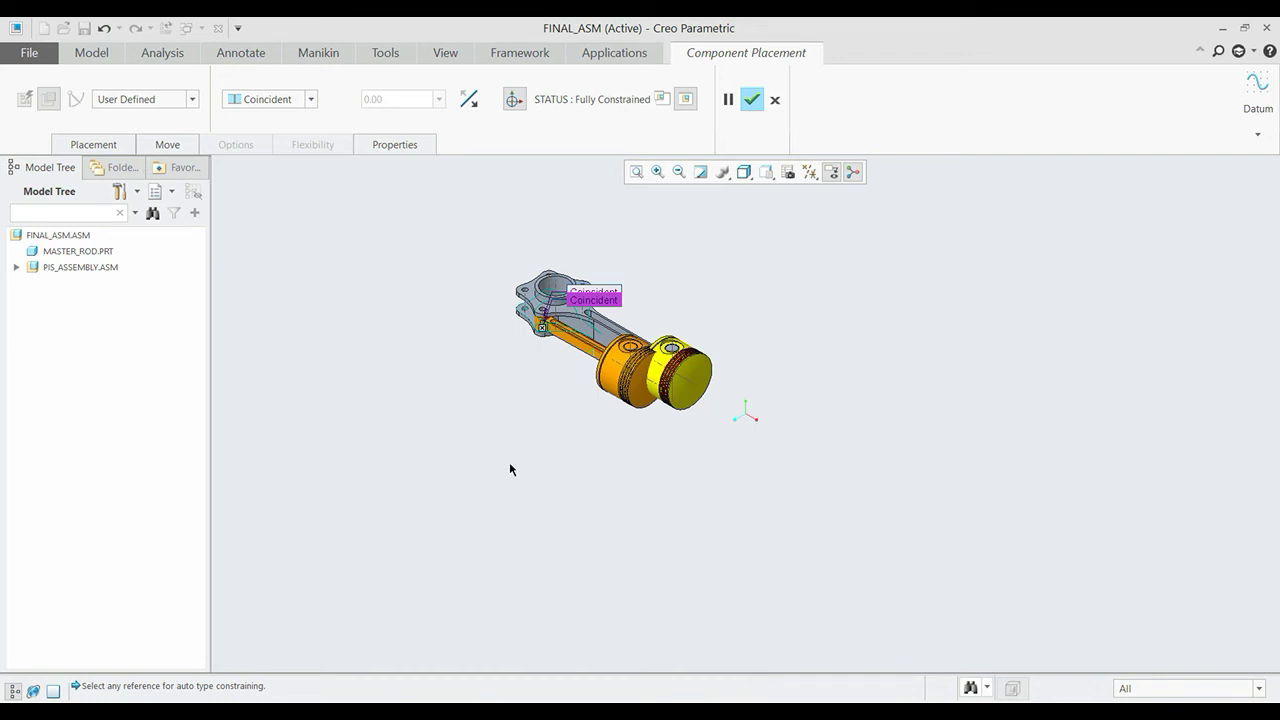
Add a new placement constraint of type Angle Offset.
right_click(510, 466)
click(557, 391)
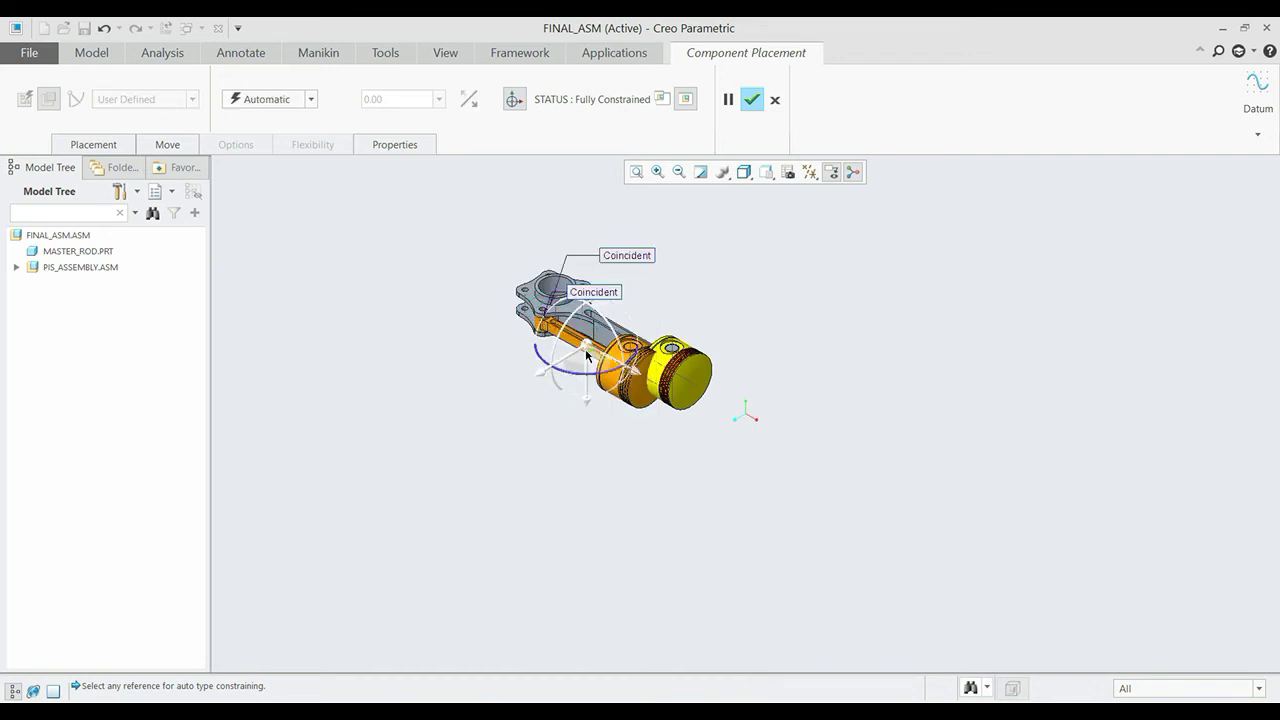
click(310, 99)
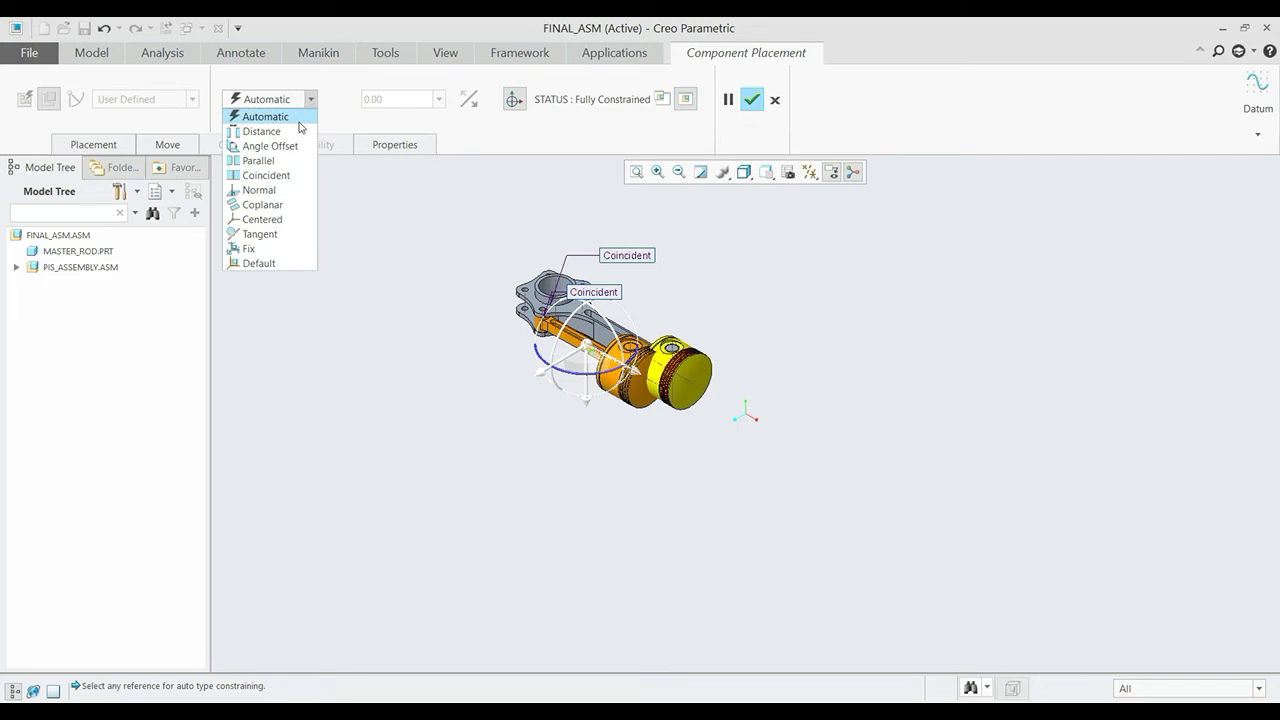
click(296, 146)
scroll(561, 268, up, 3)
scroll(557, 323, up, 2)
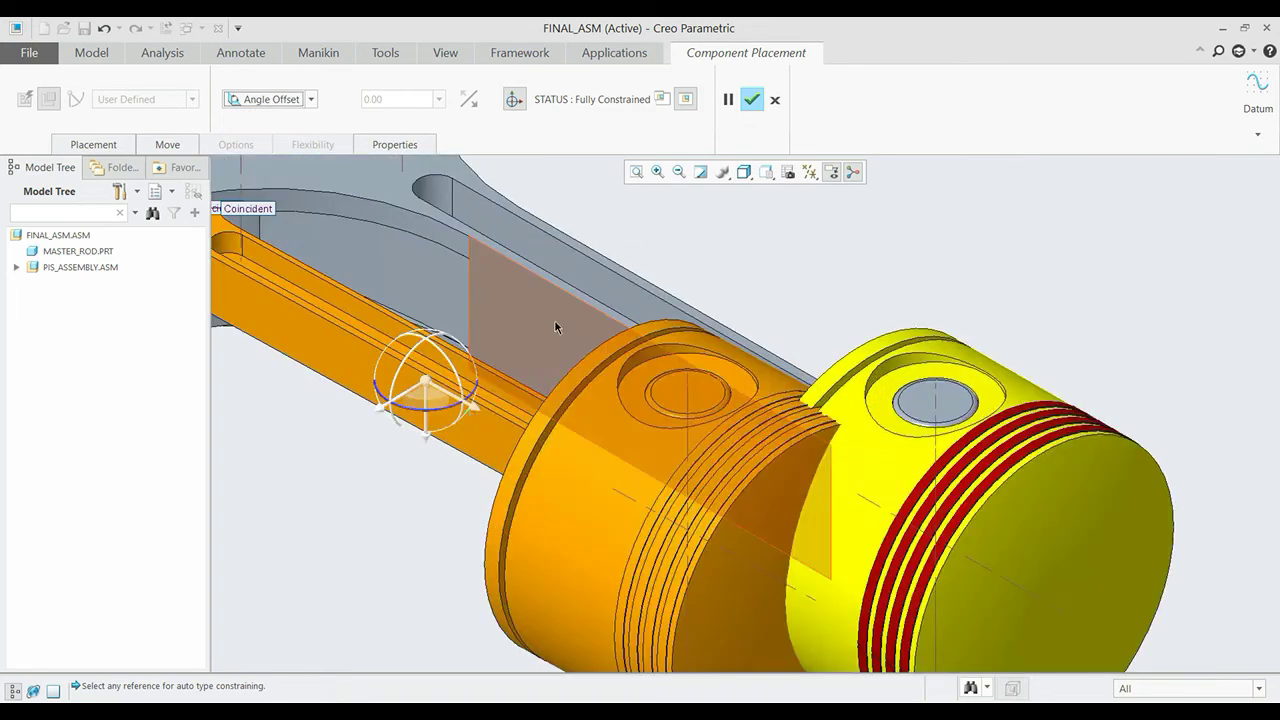
Pick the articulated rod surface and the master rod surface as angle references.
click(557, 320)
scroll(557, 316, down, 2)
mouse_move(629, 366)
middle_down()
mouse_move(592, 380)
mouse_move(615, 378)
middle_up()
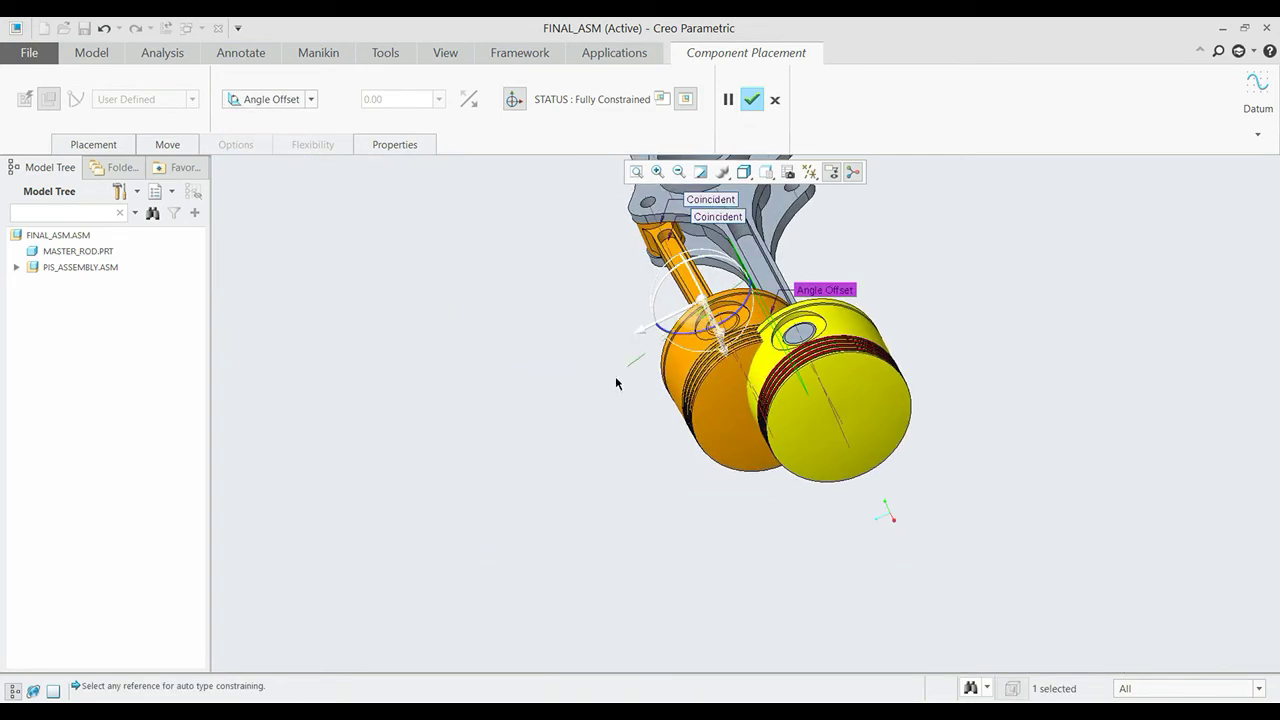
mouse_move(882, 377)
middle_down()
mouse_move(757, 517)
mouse_move(754, 537)
mouse_move(783, 547)
middle_up()
scroll(762, 300, up, 2)
scroll(762, 300, up, 3)
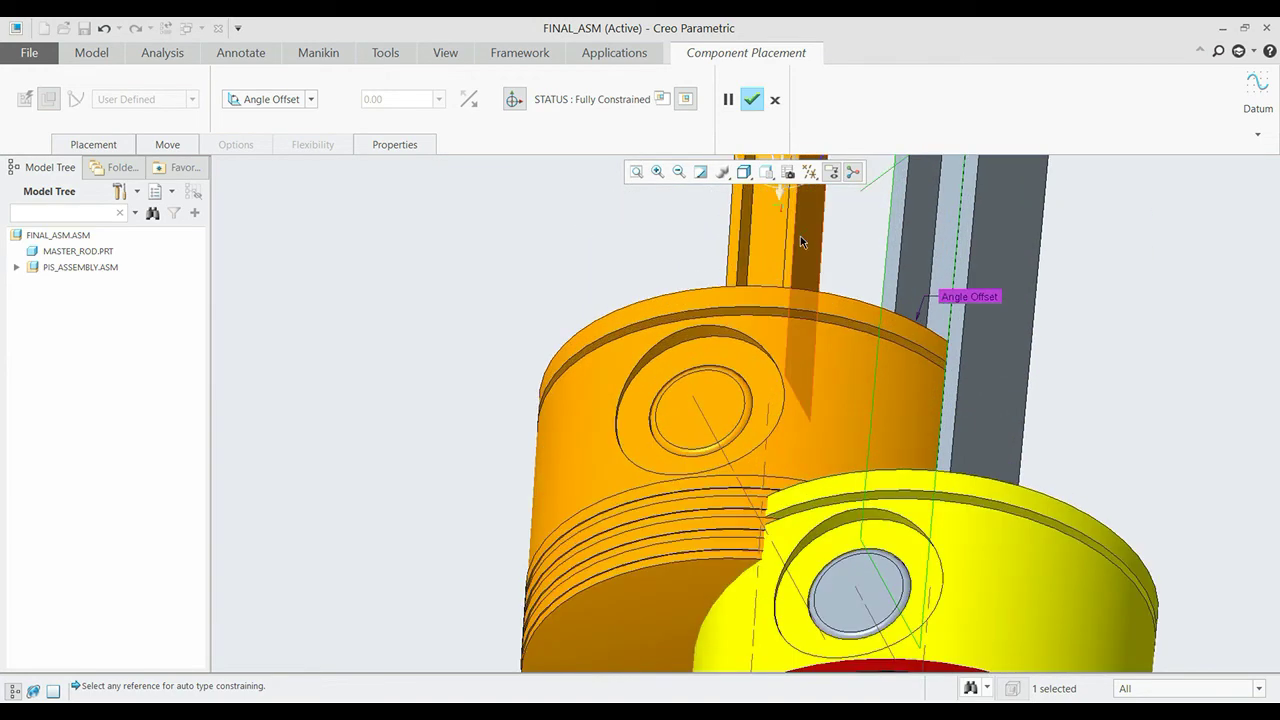
click(822, 290)
scroll(827, 302, down, 4)
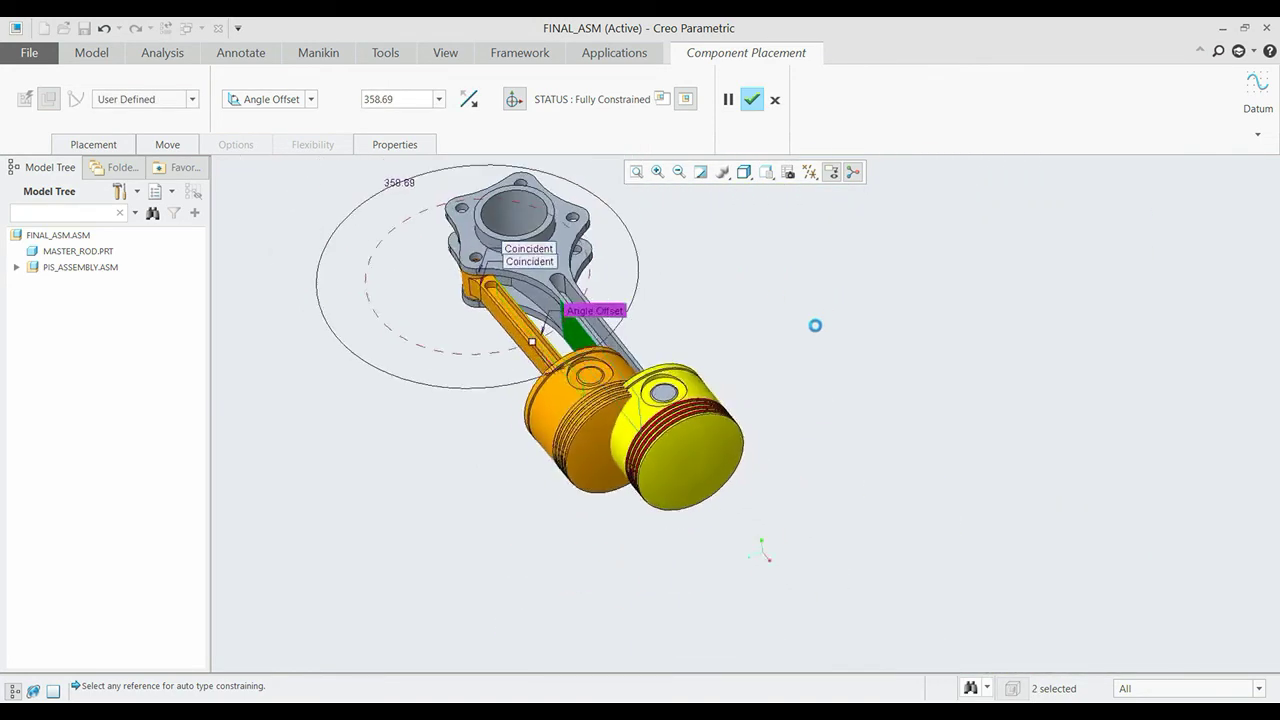
scroll(814, 323, down, 2)
Set the angle offset to 72° and finish placing the articulated rod assembly.
mouse_move(577, 351)
mouse_down()
mouse_move(540, 365)
mouse_move(536, 355)
mouse_up()
text(52)
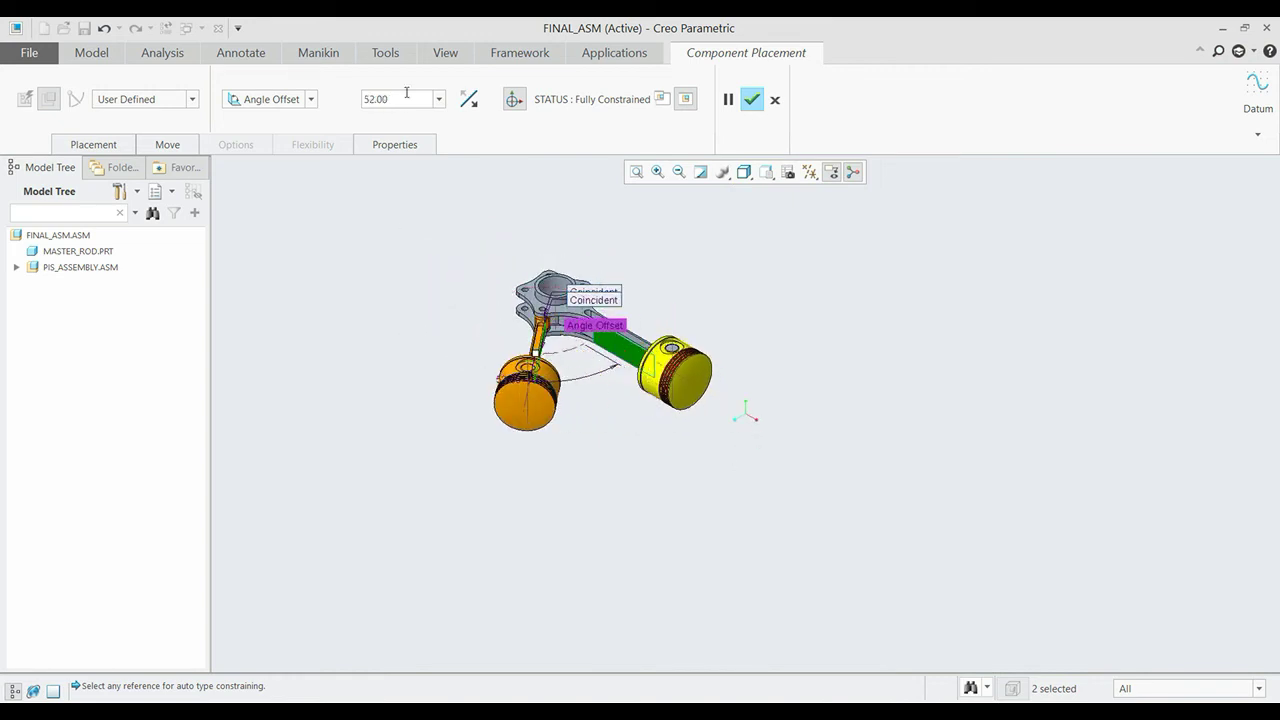
text(72)
key(Return)
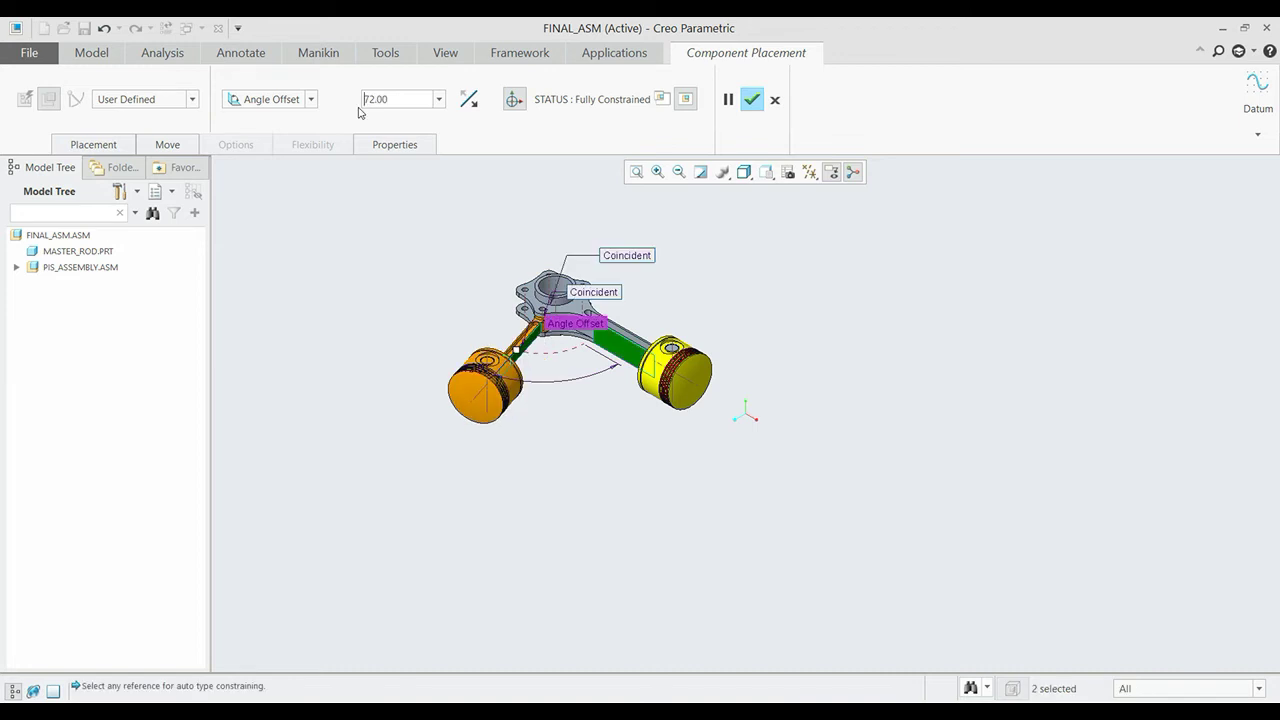
click(751, 98)
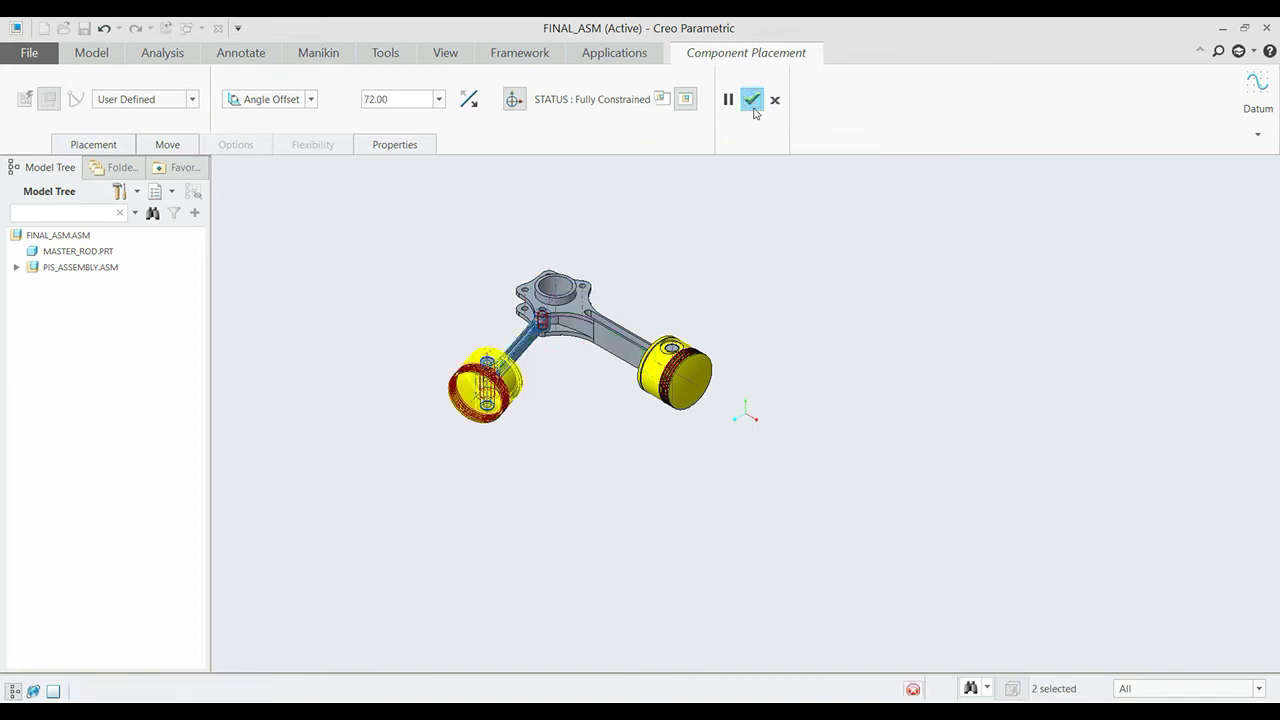
Repeat ARTICULATED_ROD_ASSEMBLY.ASM, varying both Coincident references and the Angle Offset reference.
key(ctrl+d)
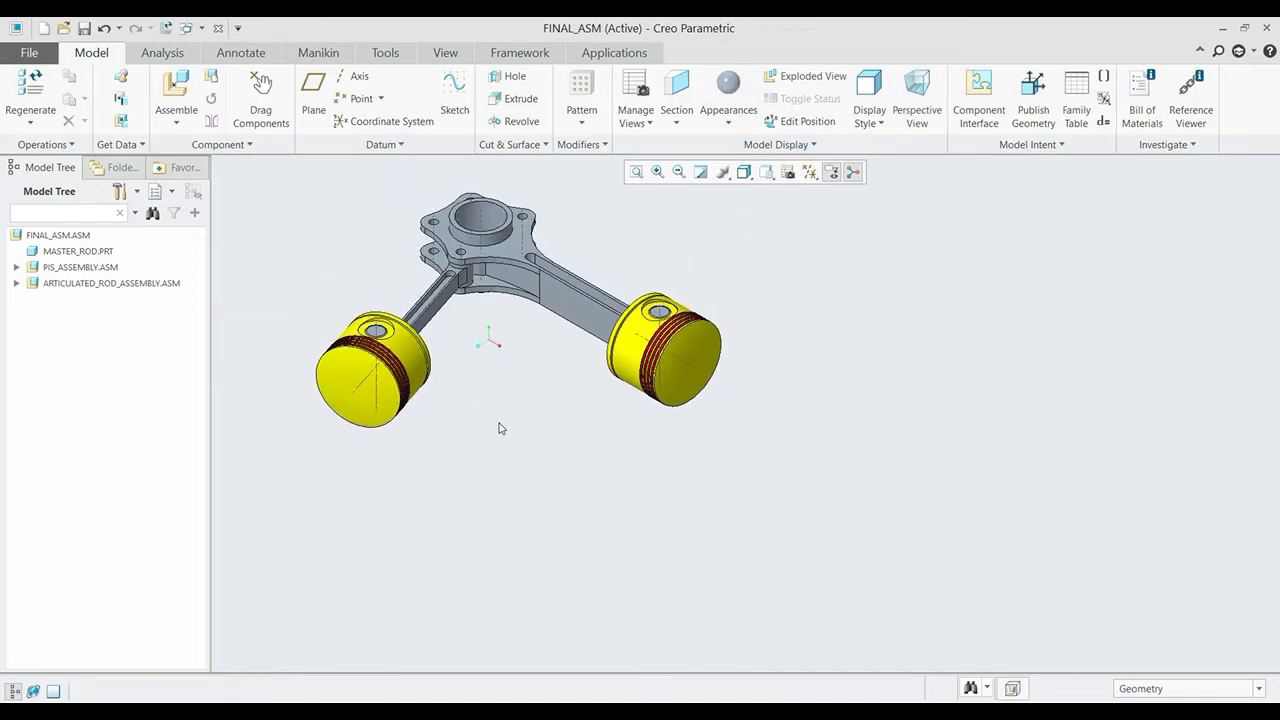
shift+middle_drag(535, 376, 668, 470)
scroll(668, 470, down, 2)
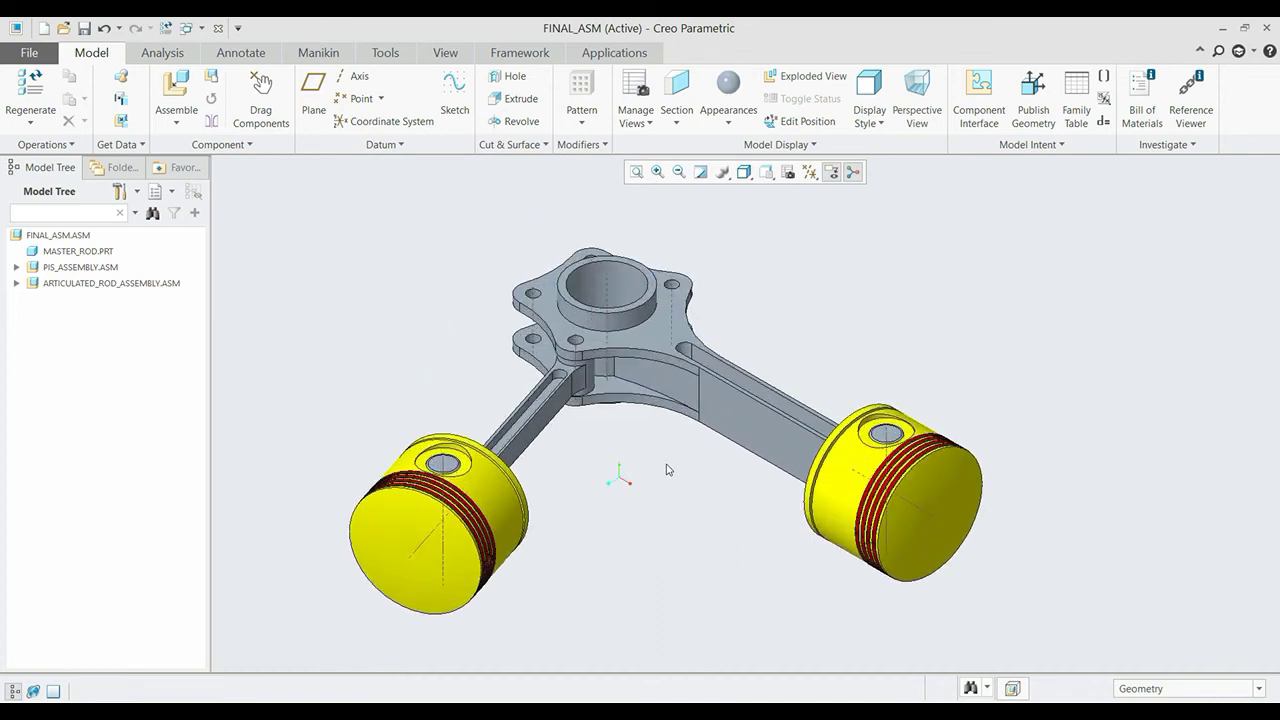
click(109, 285)
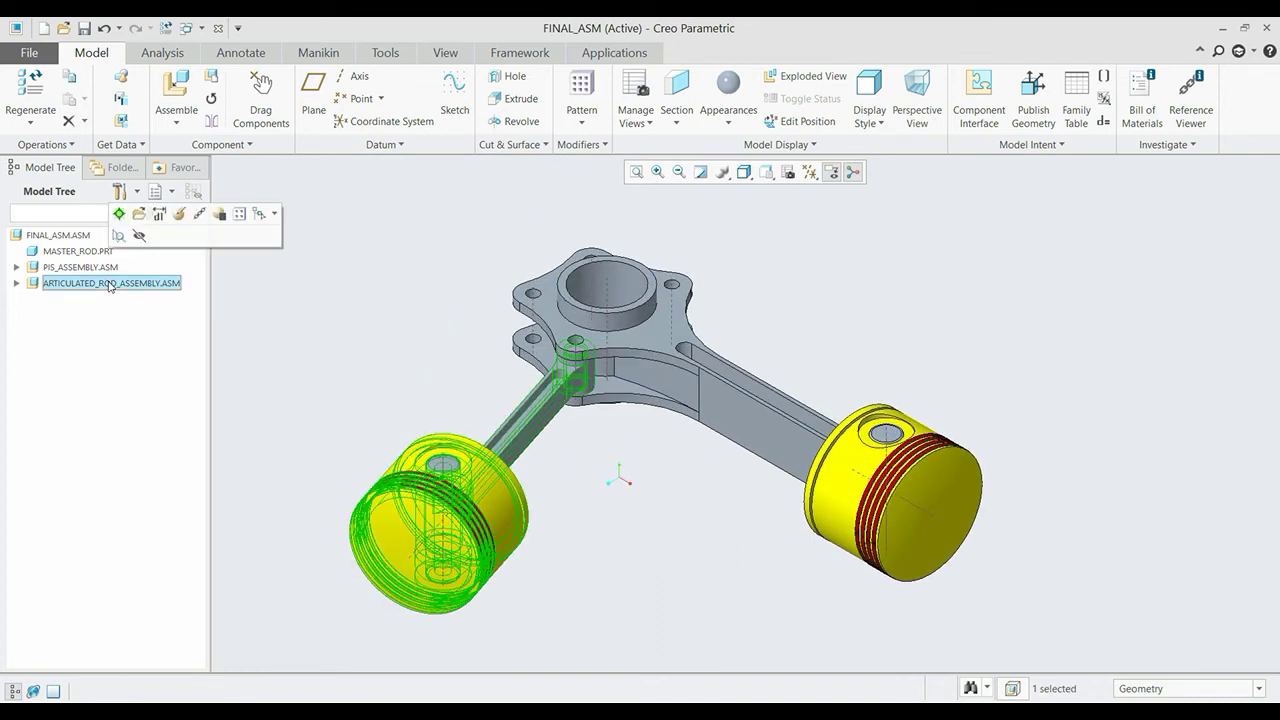
right_click(109, 285)
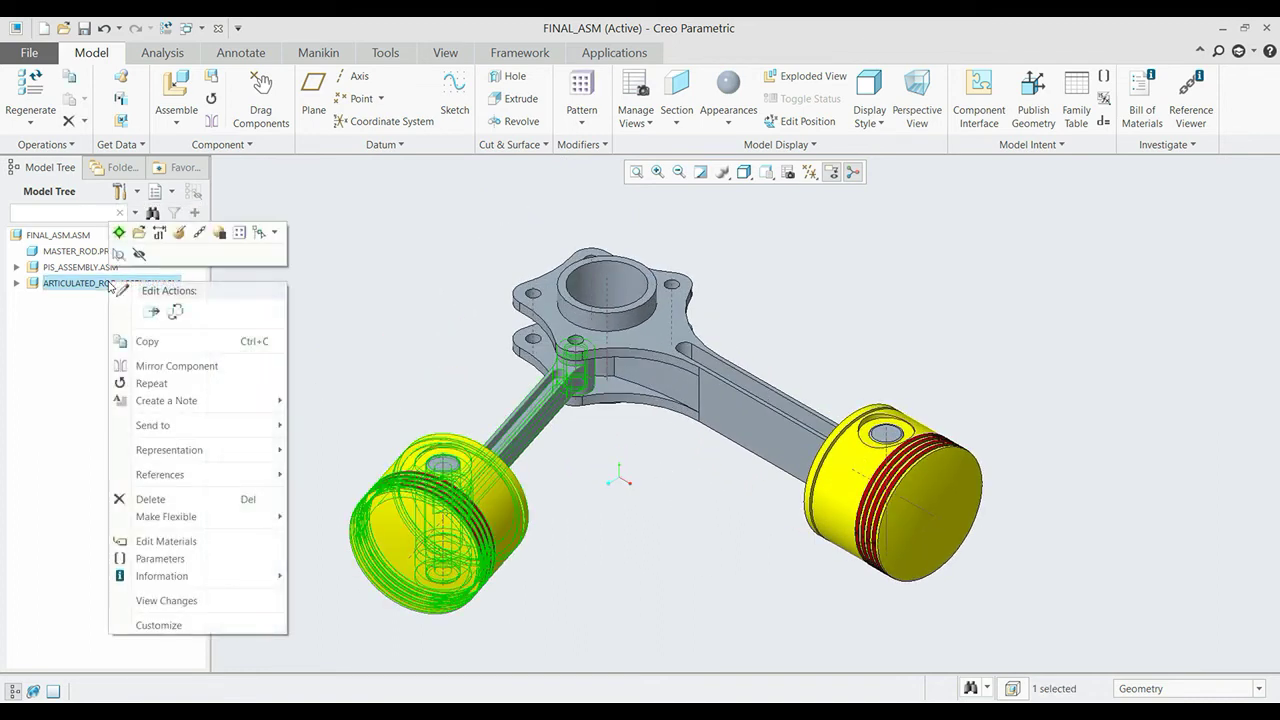
click(178, 385)
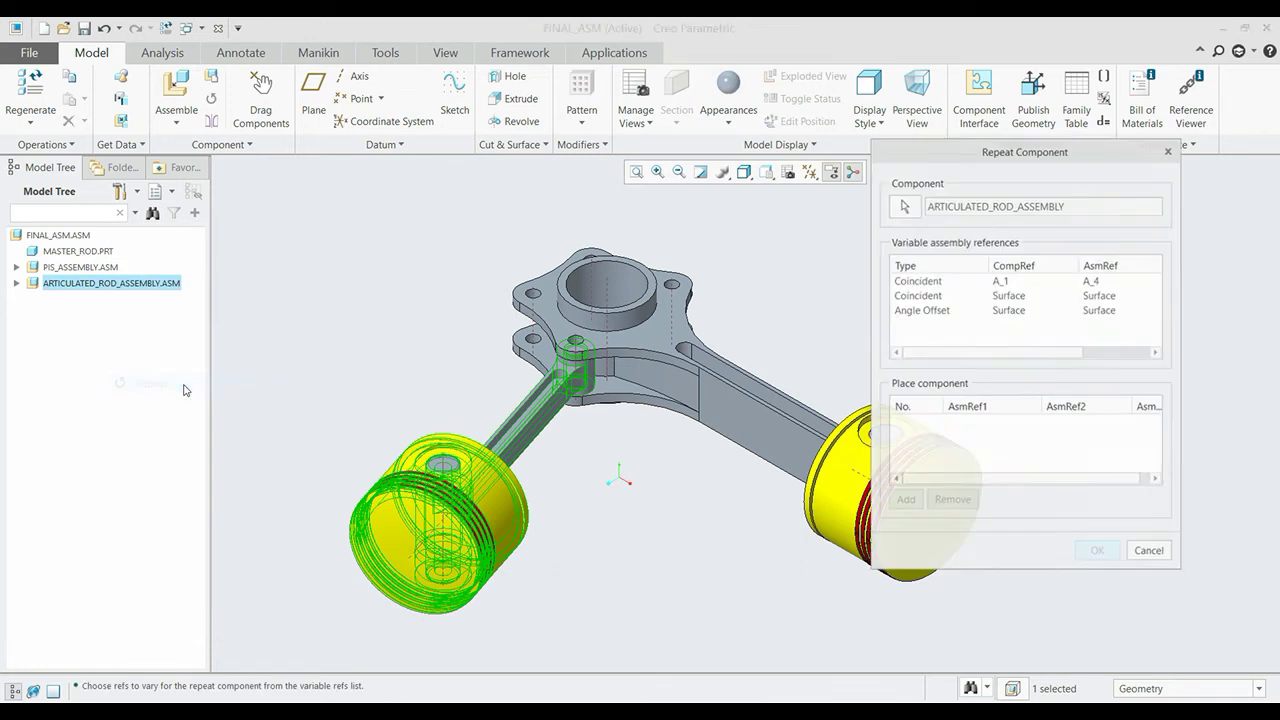
click(920, 283)
ctrl+click(917, 297)
ctrl+click(943, 315)
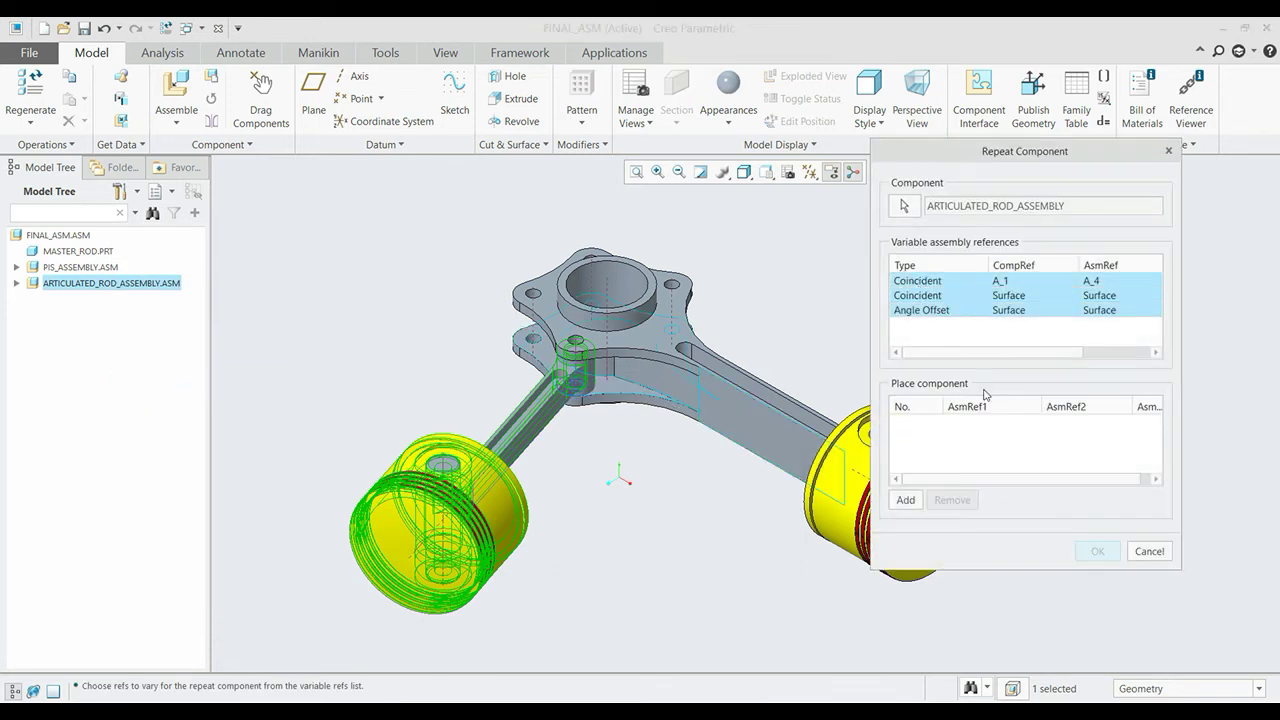
Add a copy on the next hub hole axis, with its mating and angle surfaces.
click(906, 500)
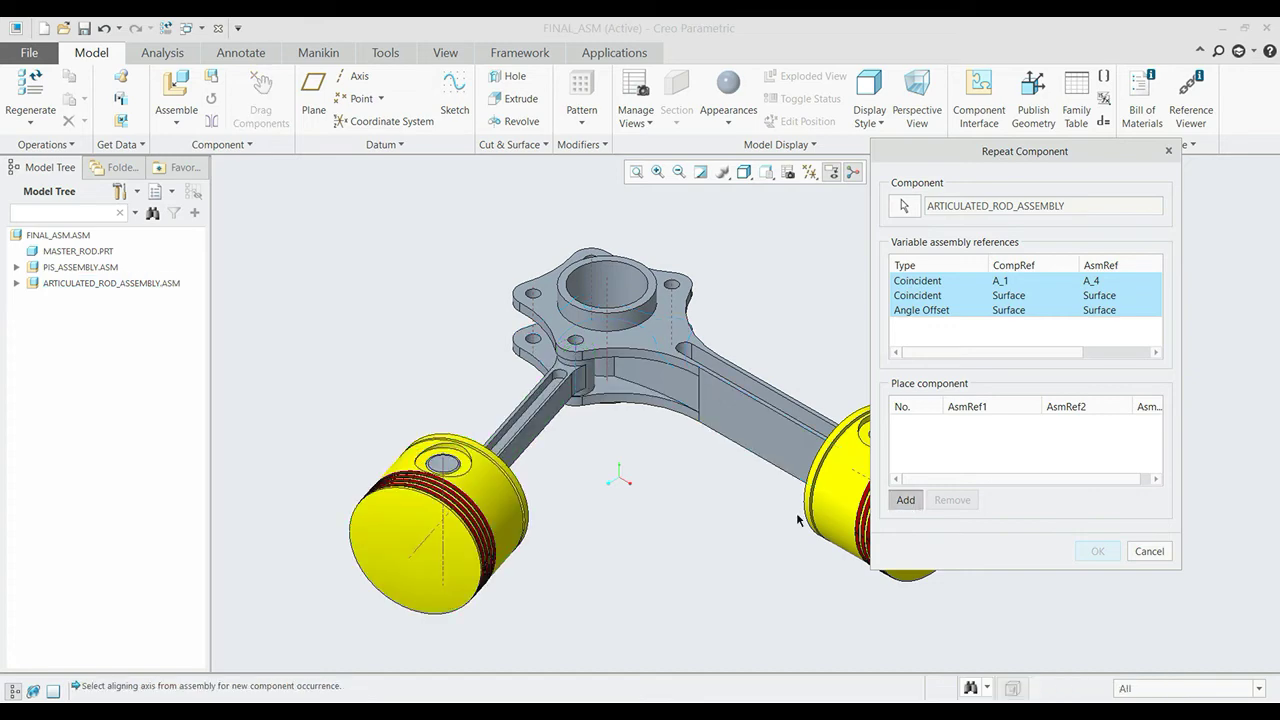
click(534, 326)
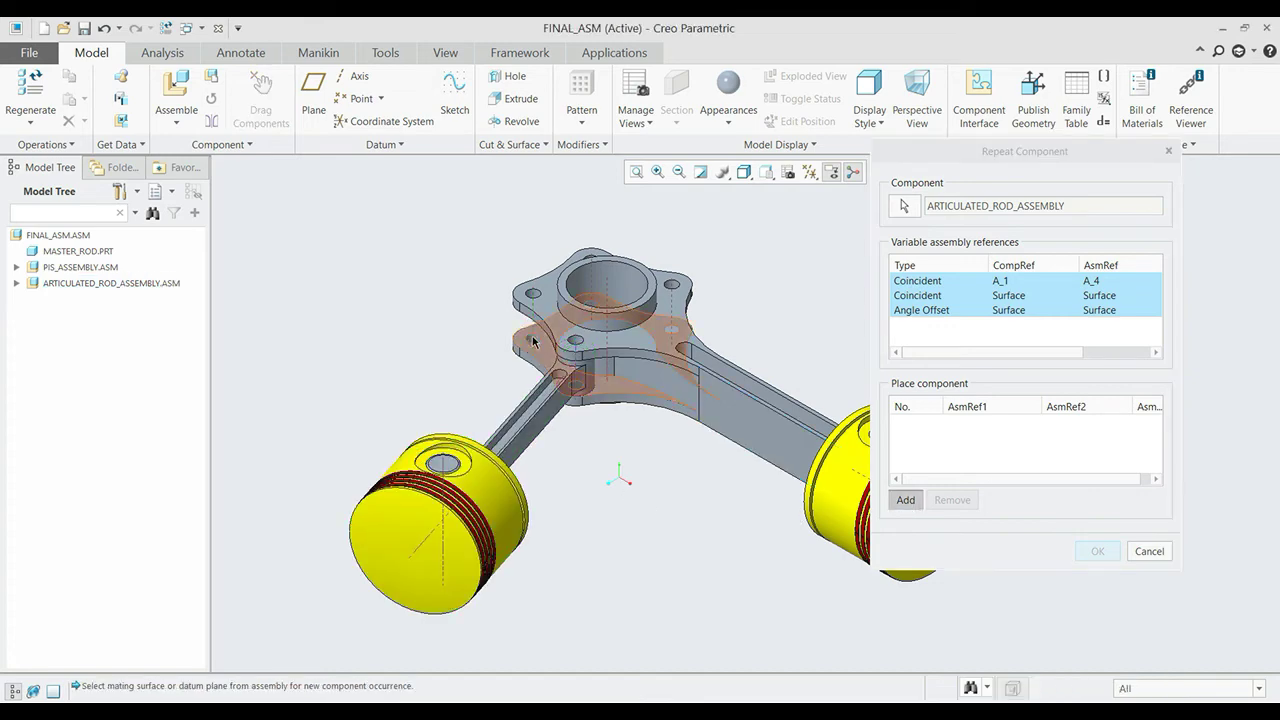
click(545, 358)
middle_drag(545, 360, 500, 427)
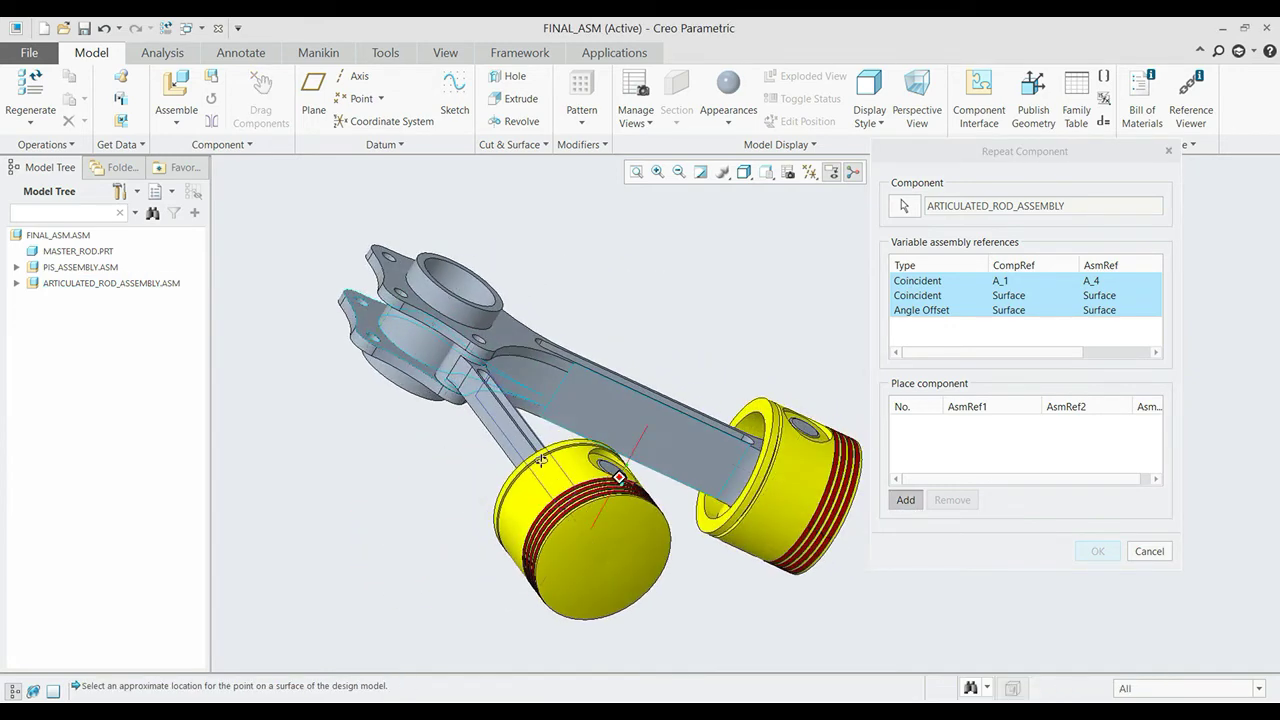
click(500, 422)
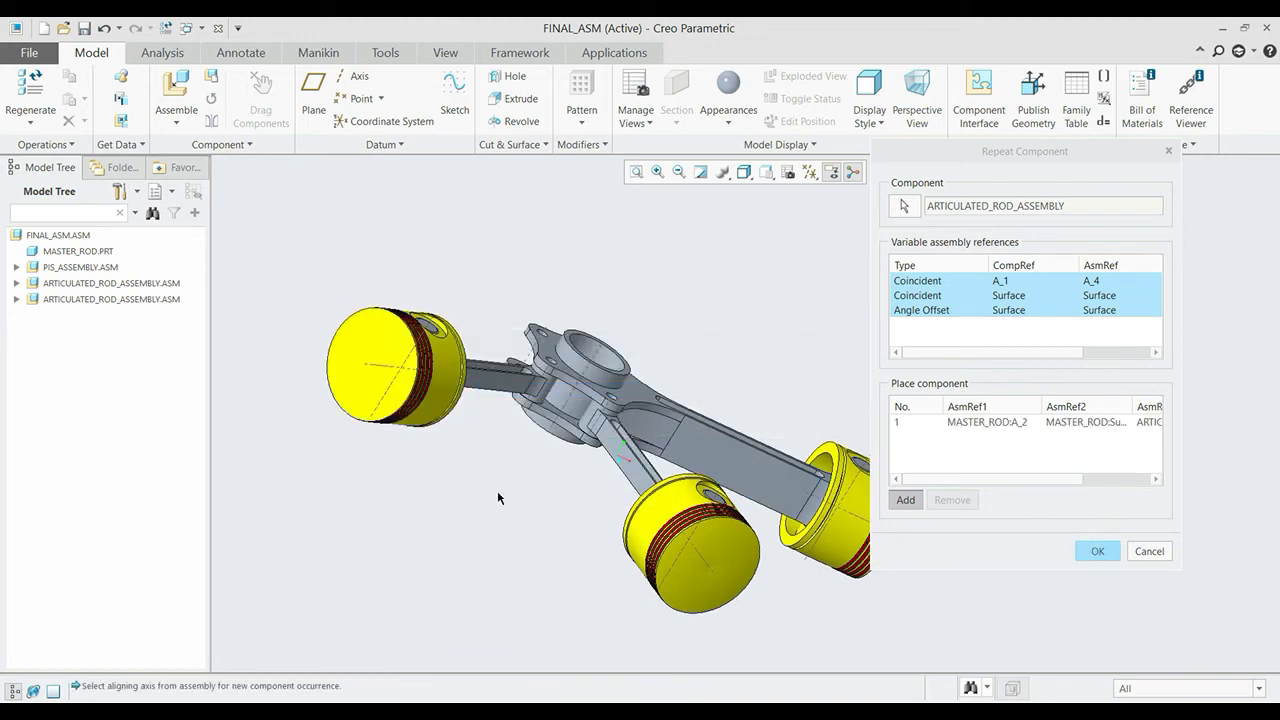
scroll(531, 457, down, 3)
Place a third rod copy on hub hole A_3, with its mating and angle surfaces.
middle_drag(580, 423, 668, 413)
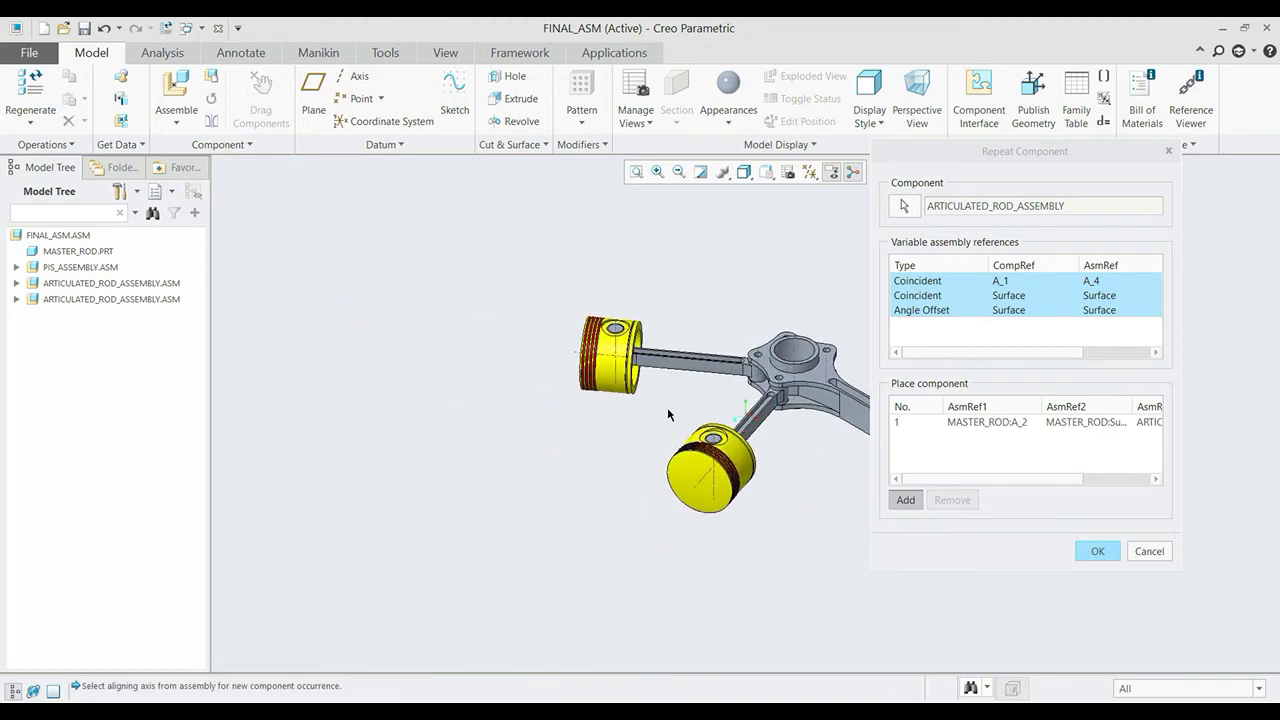
scroll(790, 335, up, 5)
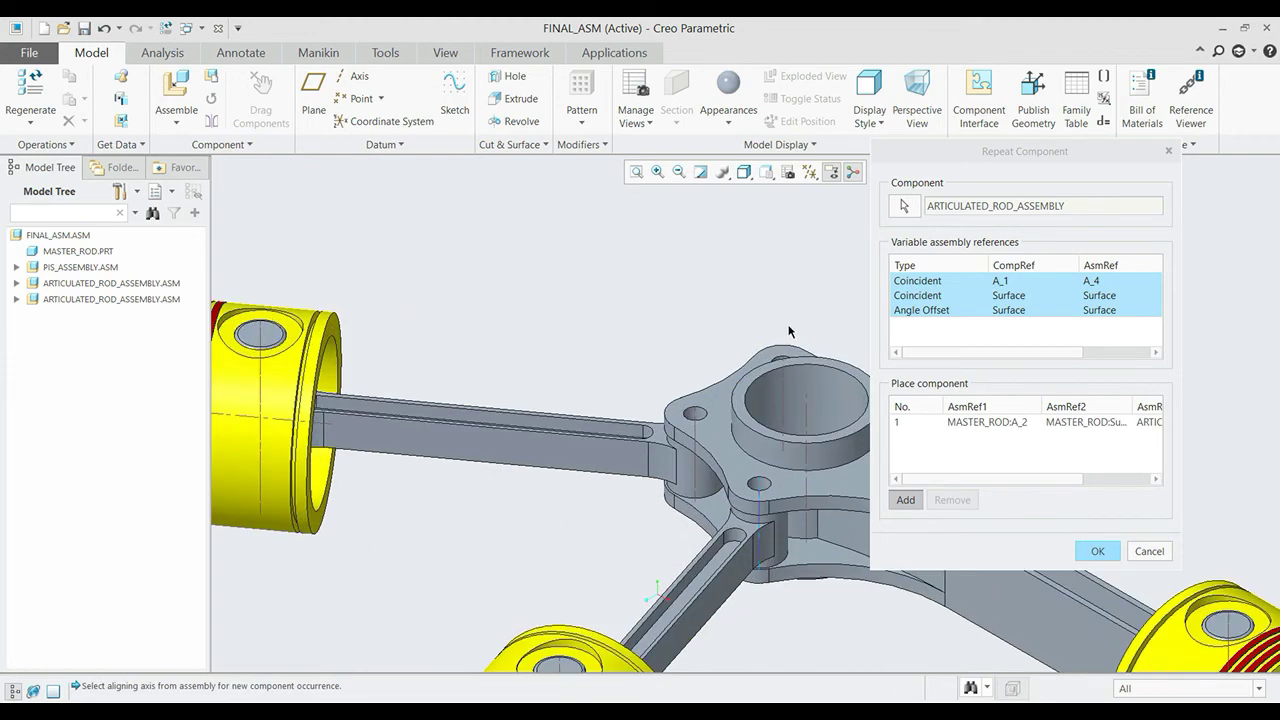
mouse_move(575, 484)
middle_down()
mouse_move(500, 469)
mouse_move(719, 392)
middle_up()
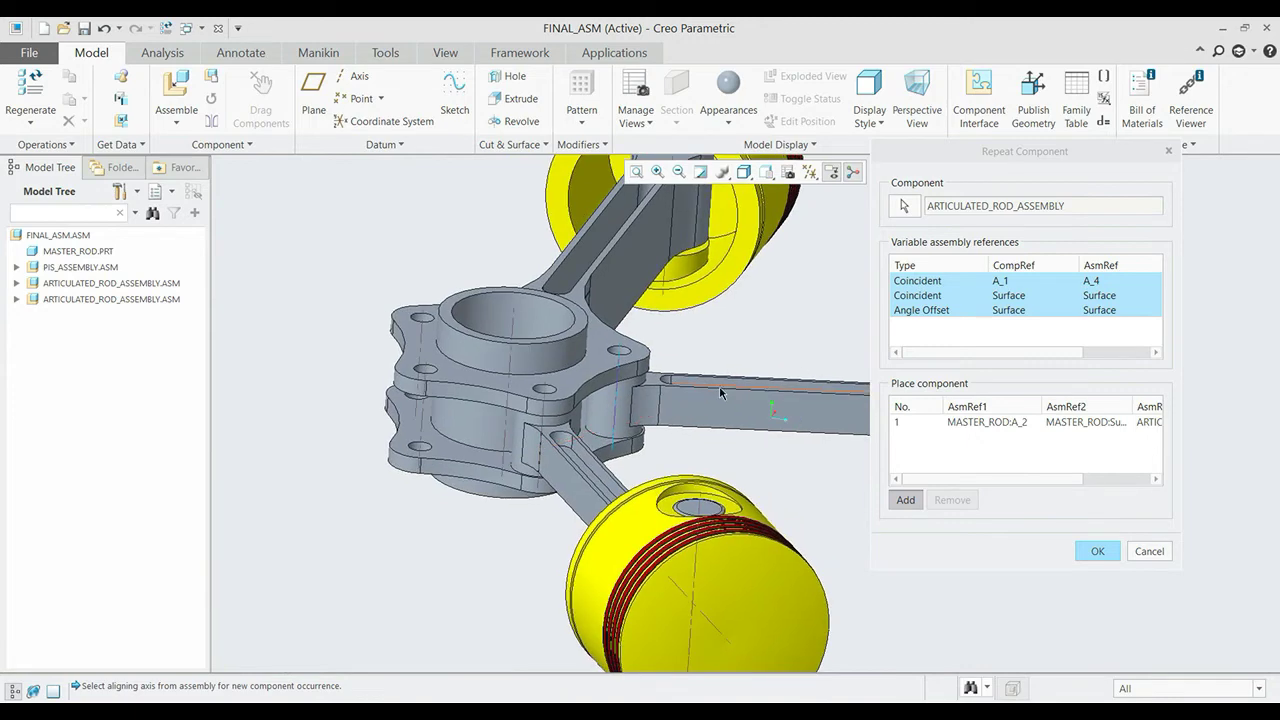
click(427, 370)
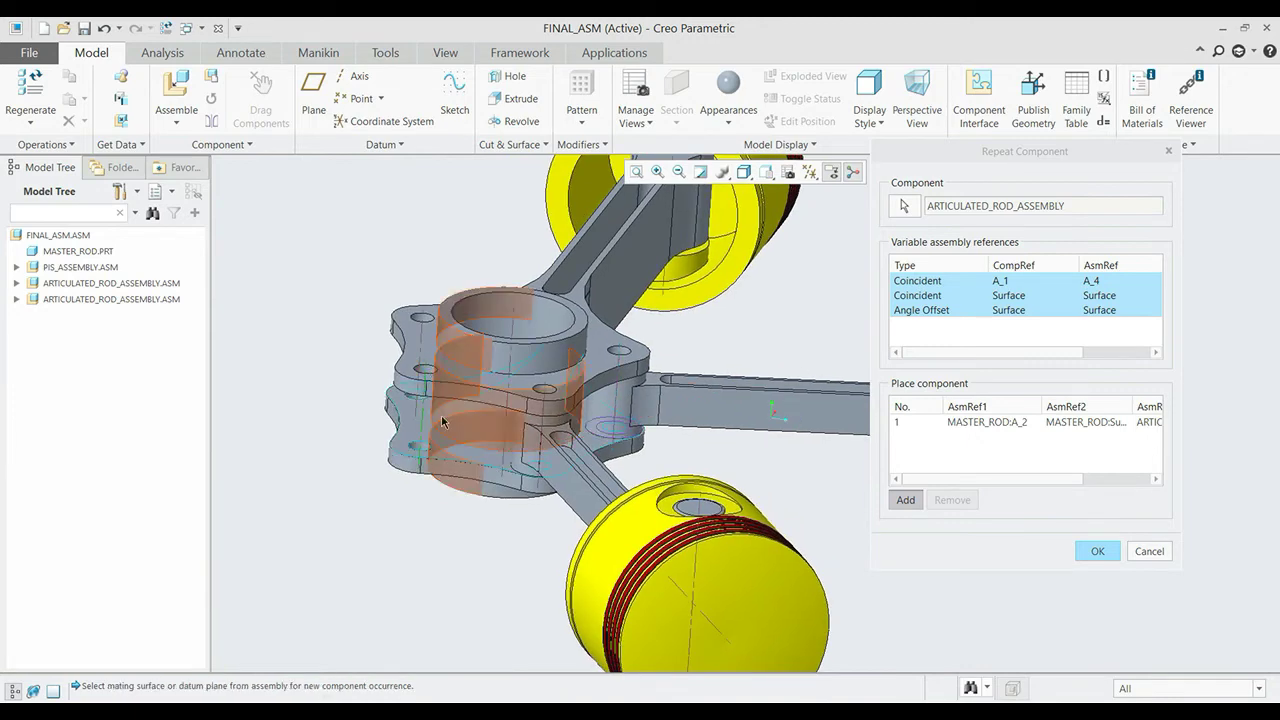
click(445, 452)
click(591, 507)
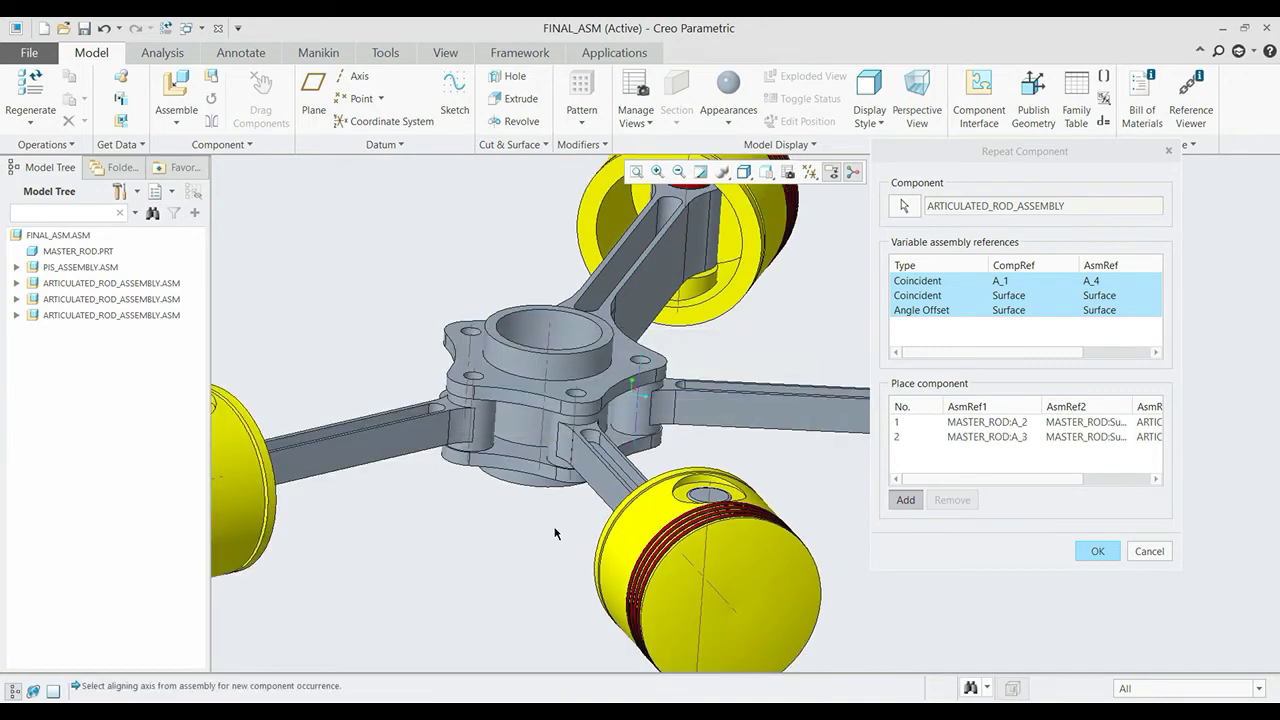
Pick the next hub hole axis and mating surface for a fourth rod copy.
middle_drag(391, 519, 545, 485)
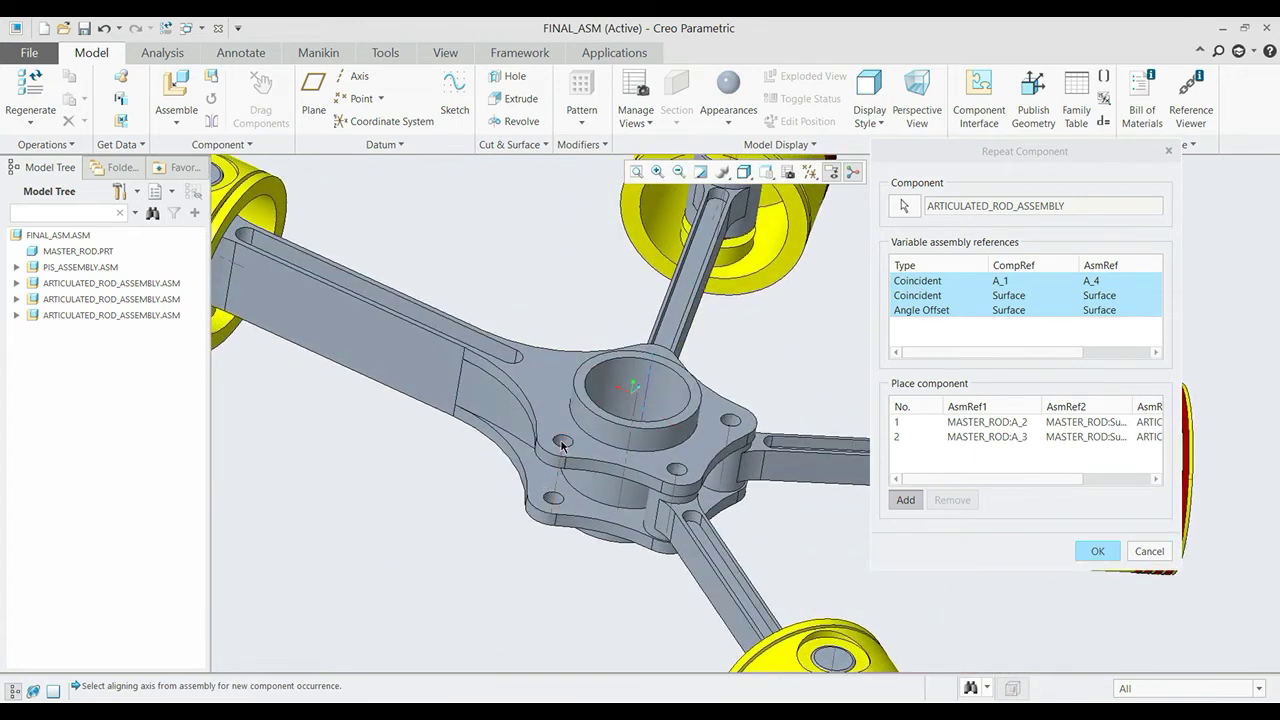
click(562, 441)
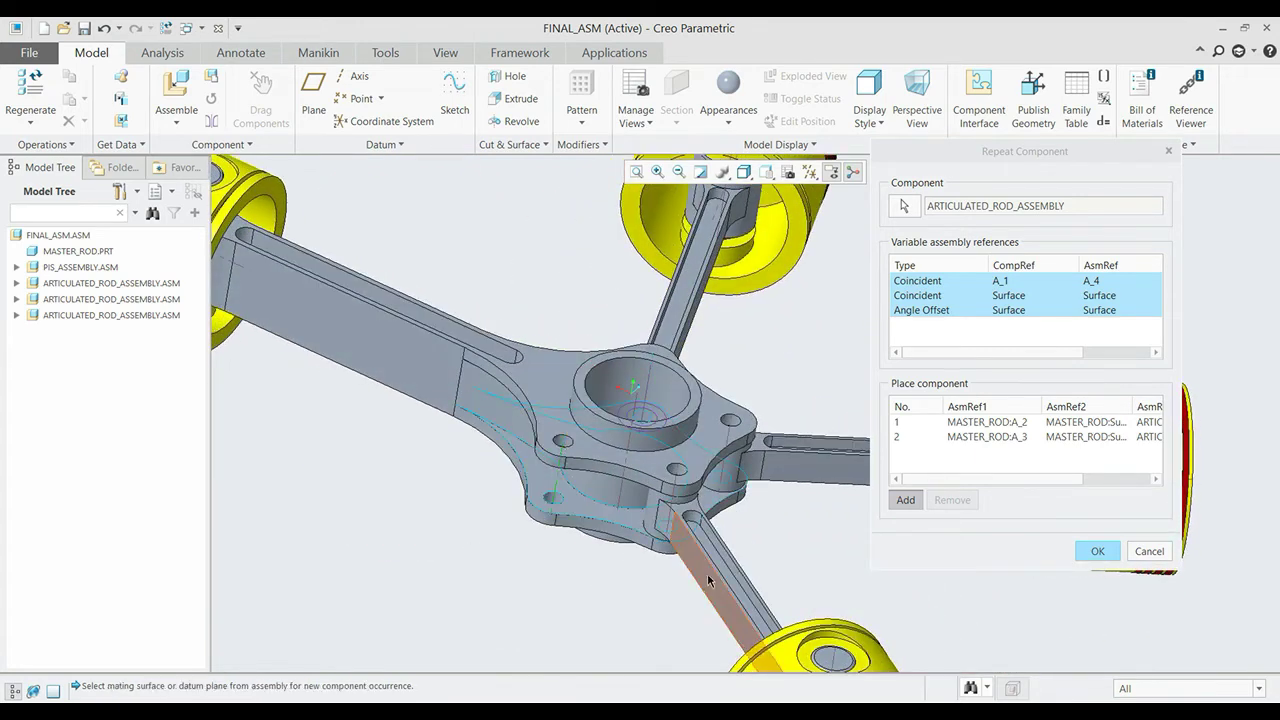
click(679, 575)
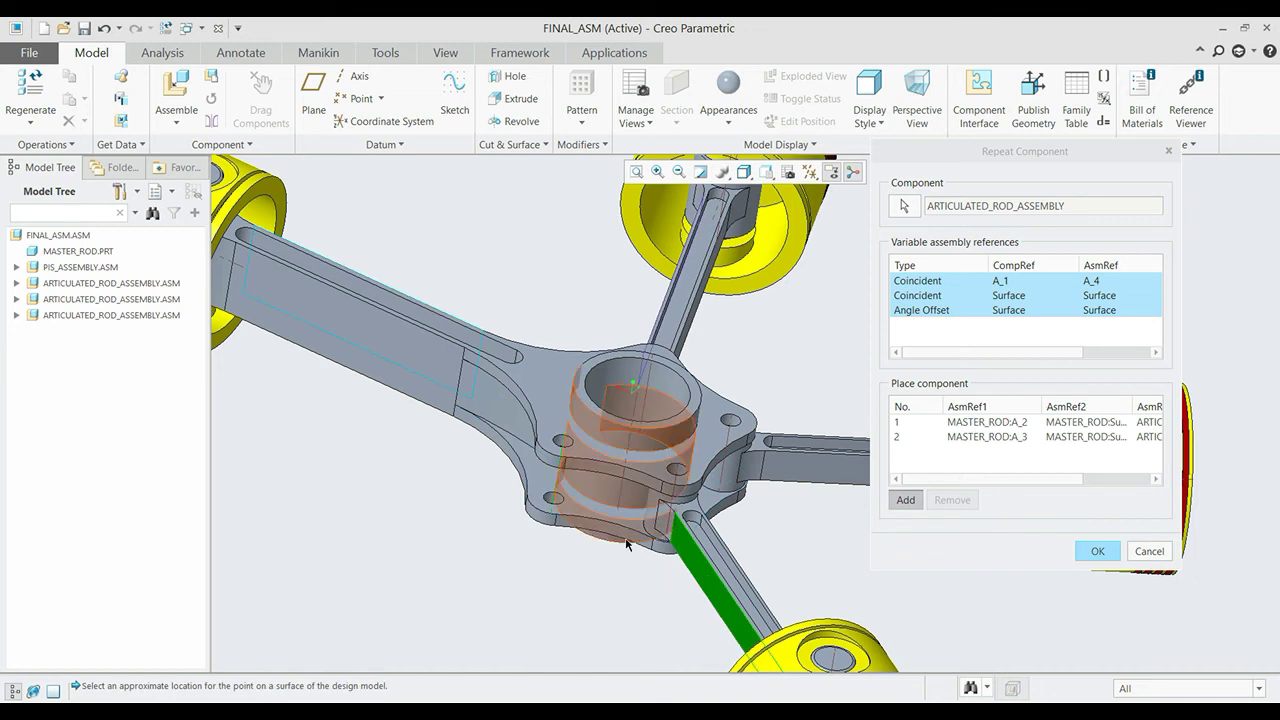
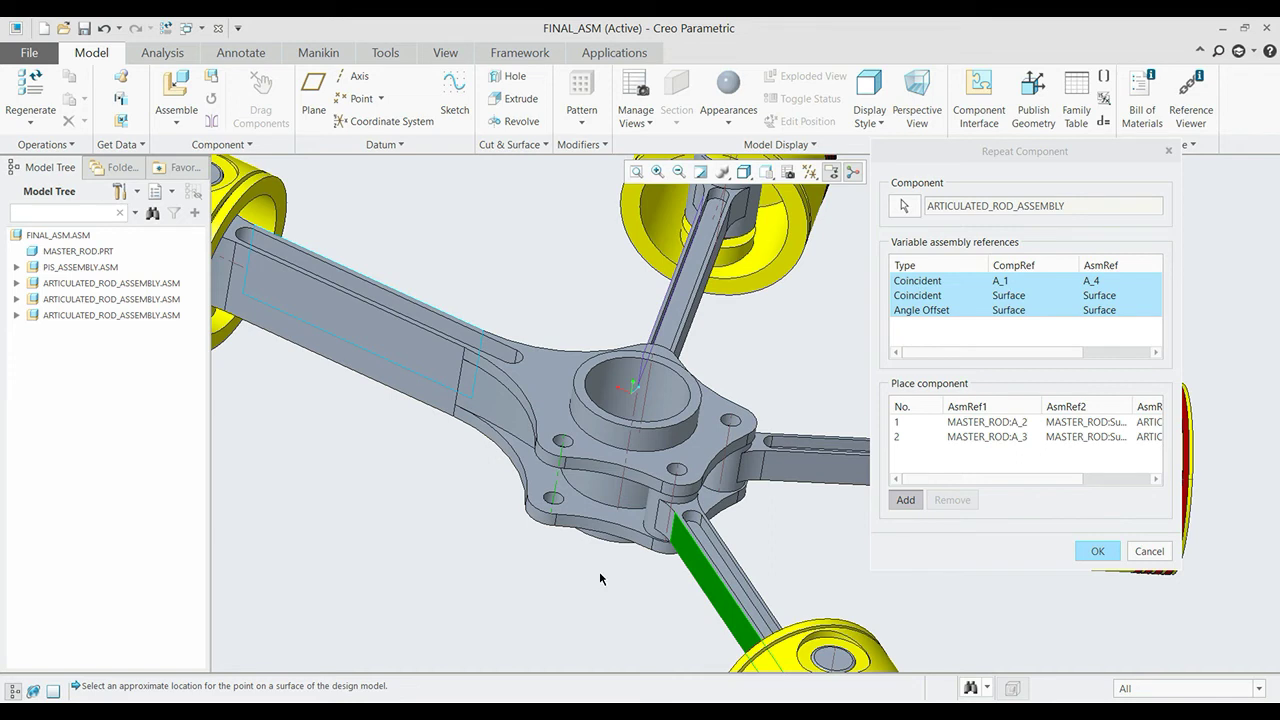
Repeat the articulated rod assembly onto the hub surface and axis A_12 to add another occurrence.
click(574, 519)
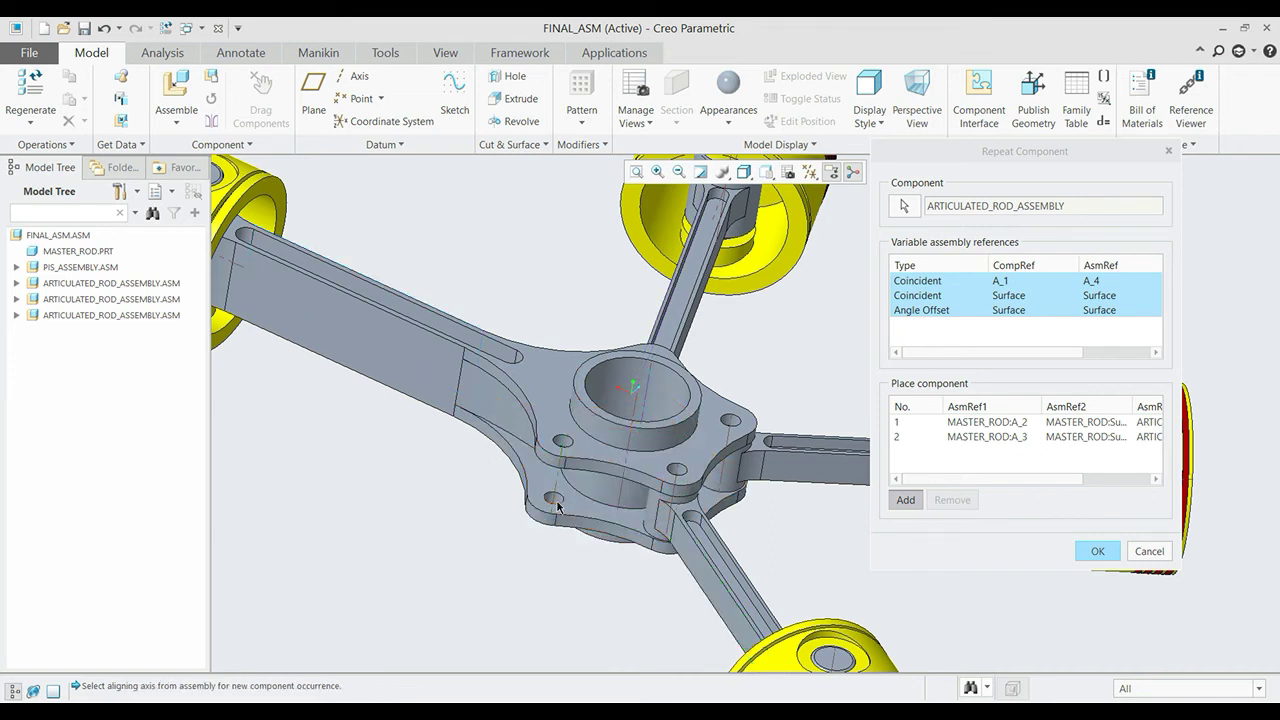
click(577, 510)
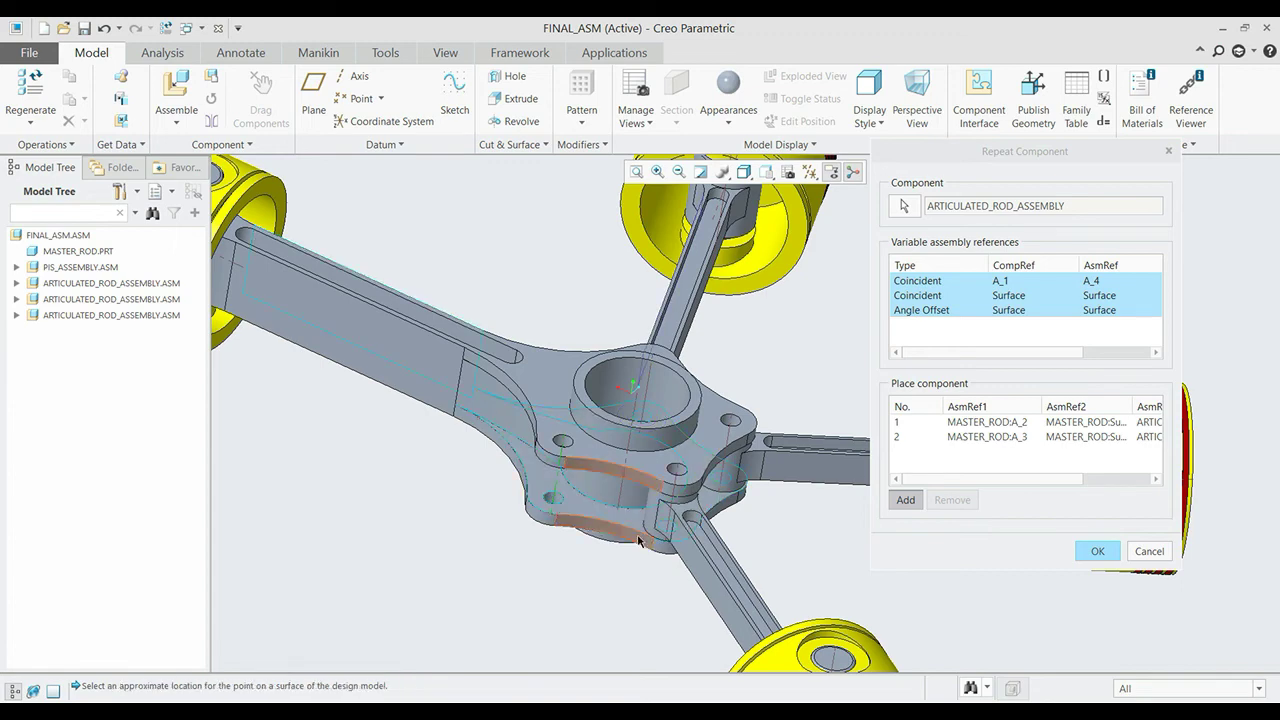
click(706, 580)
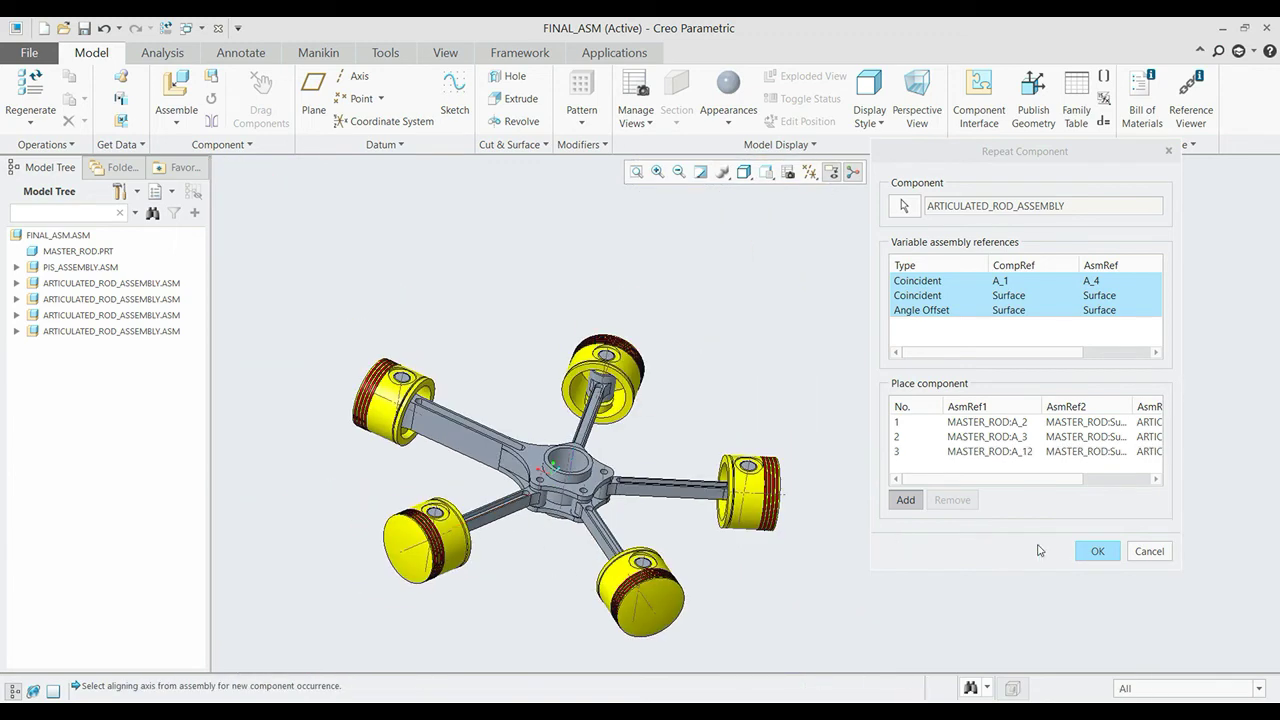
click(1098, 552)
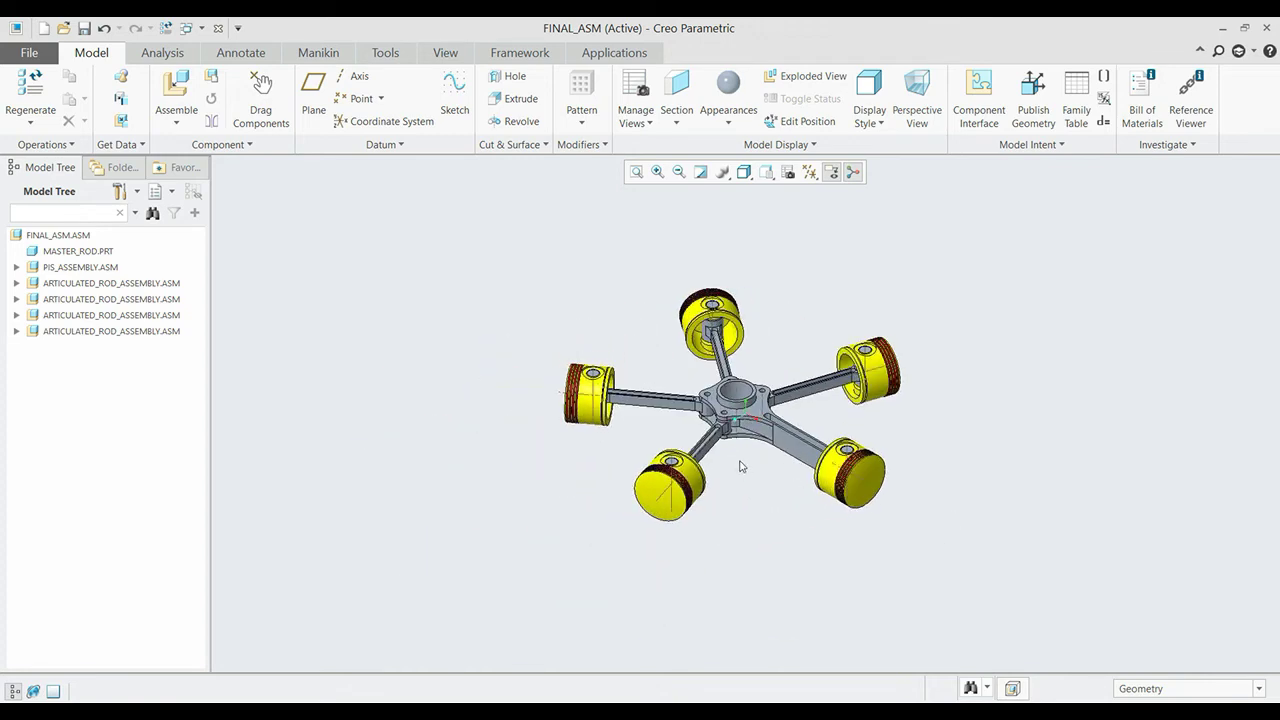
Turn on Axis Display in the datum display filter.
scroll(741, 466, down, 3)
click(810, 172)
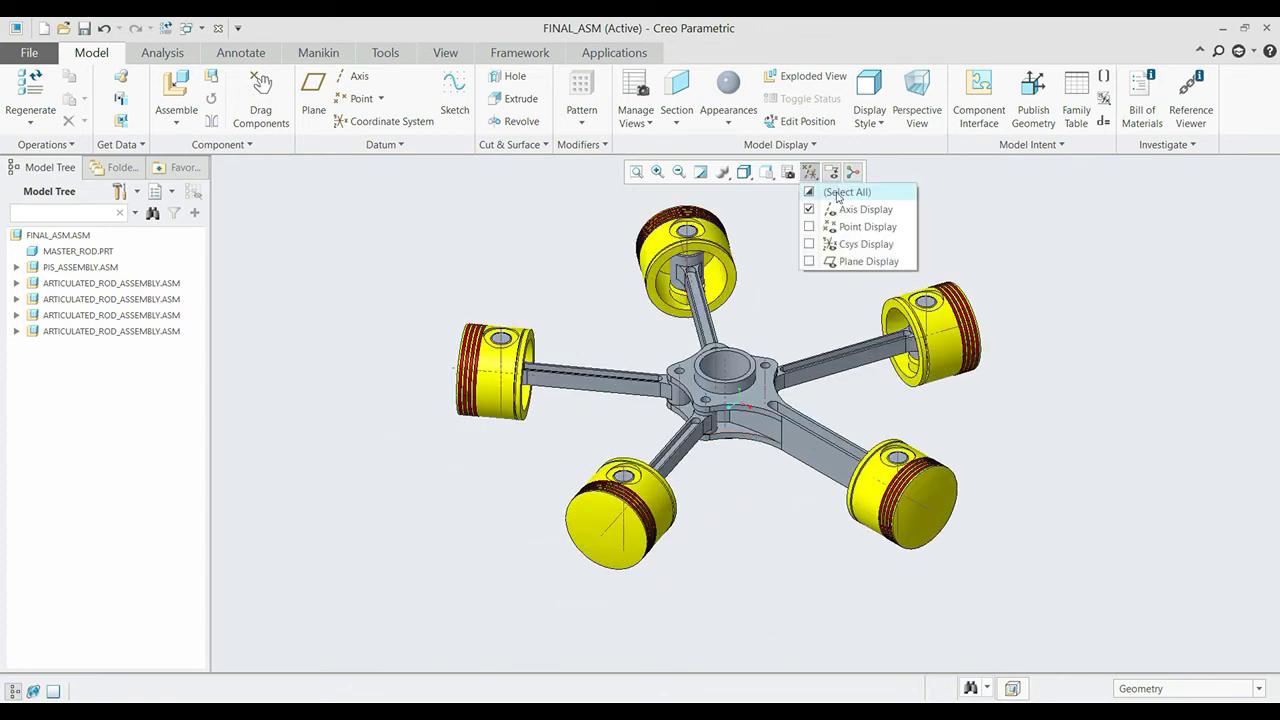
click(762, 230)
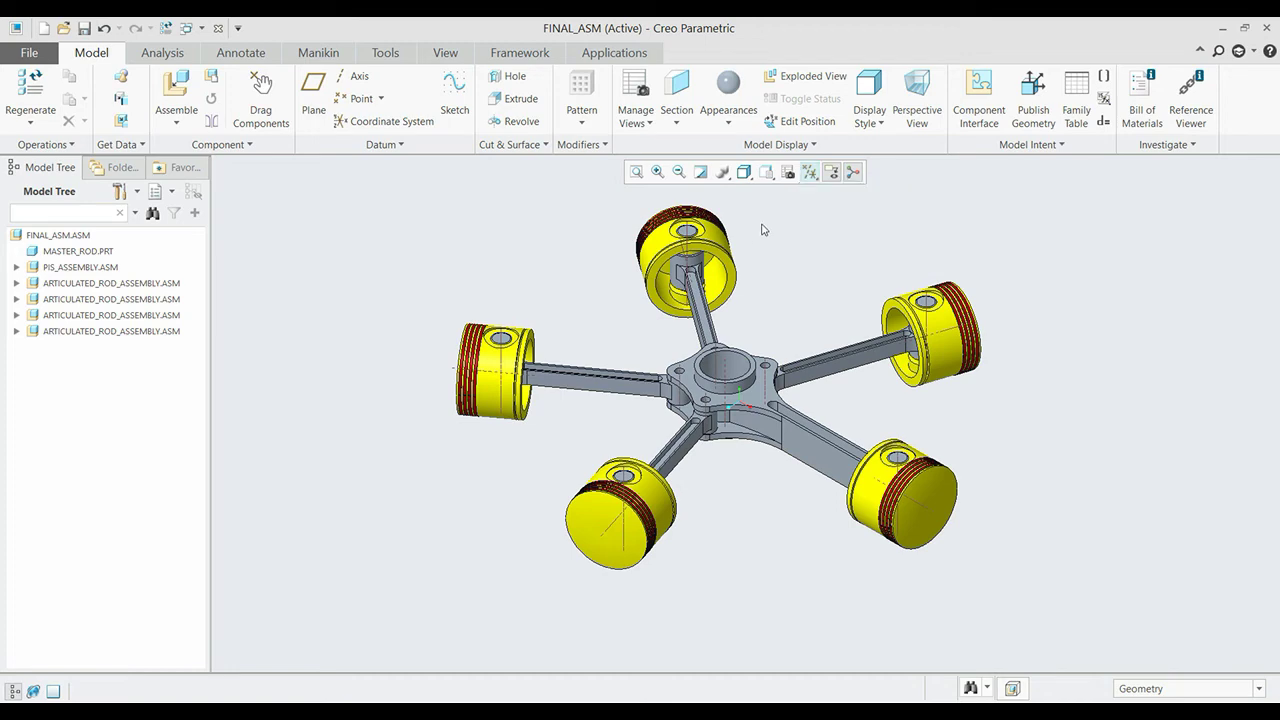
Bring LINK_PIN.PRT into the assembly for placement.
click(176, 92)
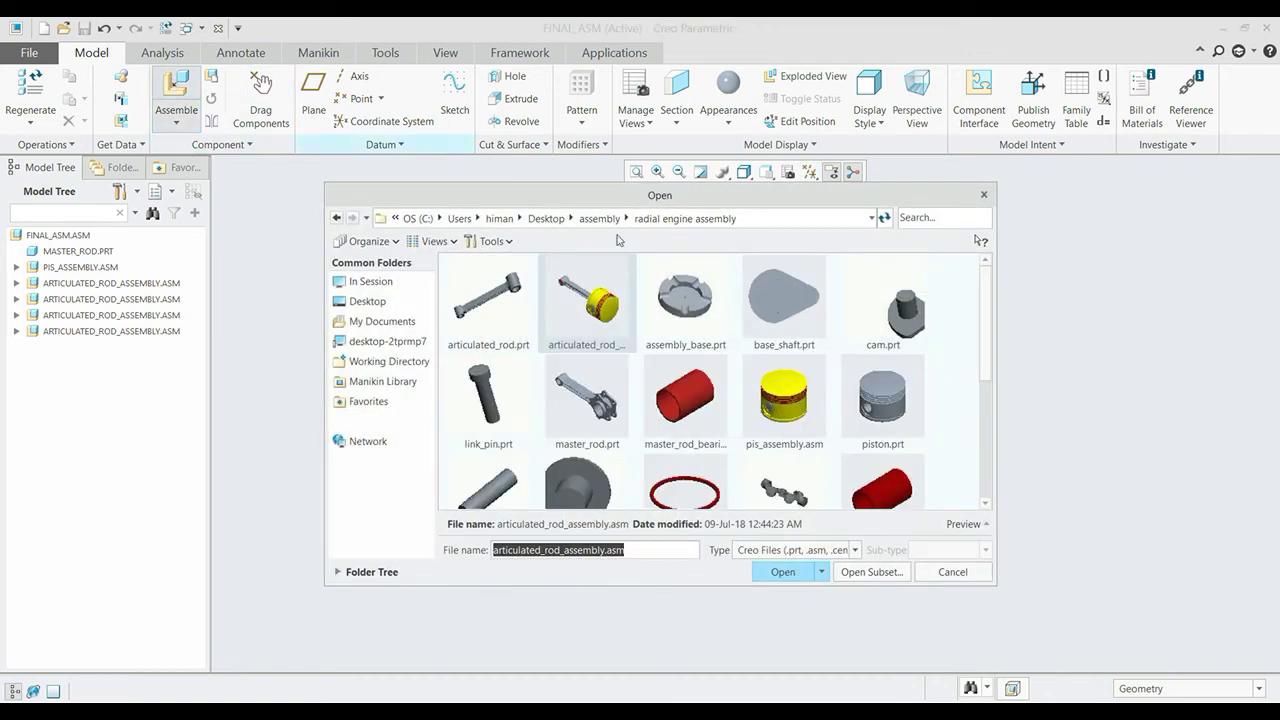
scroll(990, 363, down, 2)
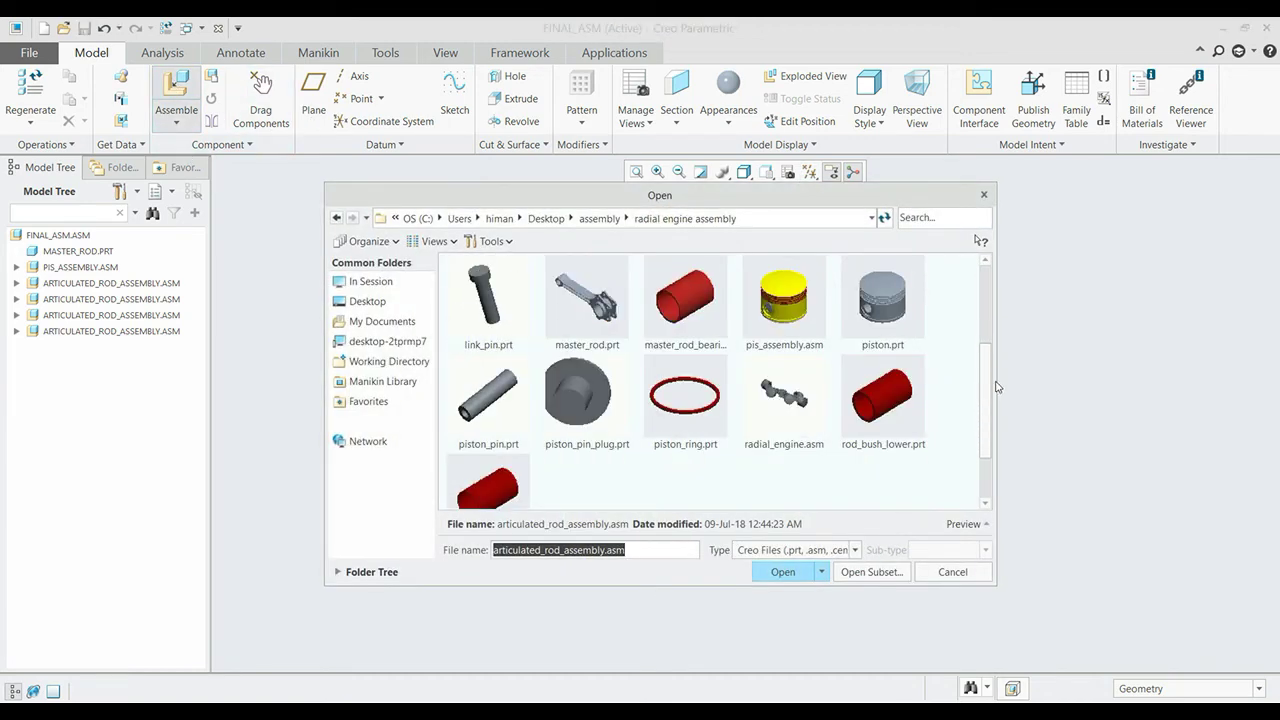
click(487, 292)
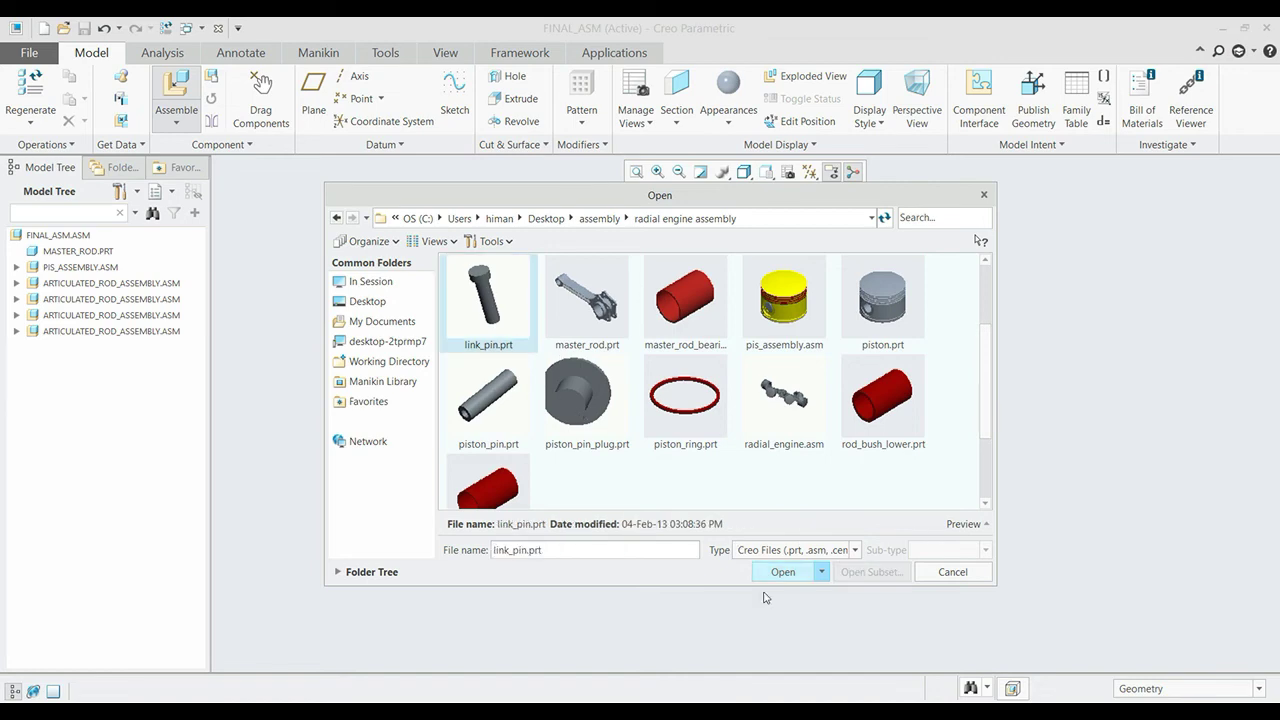
click(772, 574)
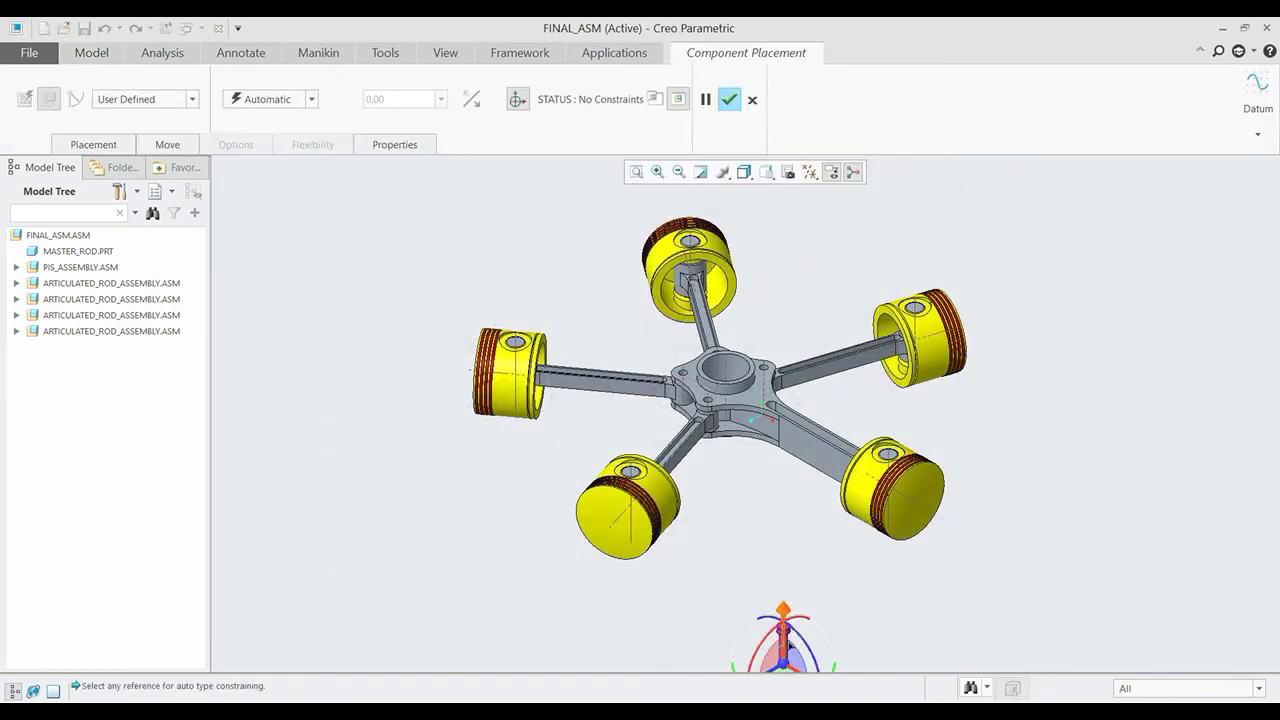
scroll(778, 600, up, 3)
scroll(768, 612, up, 3)
Constrain the pin's surface to a master rod hub hole as Coincident.
click(770, 596)
scroll(770, 596, down, 3)
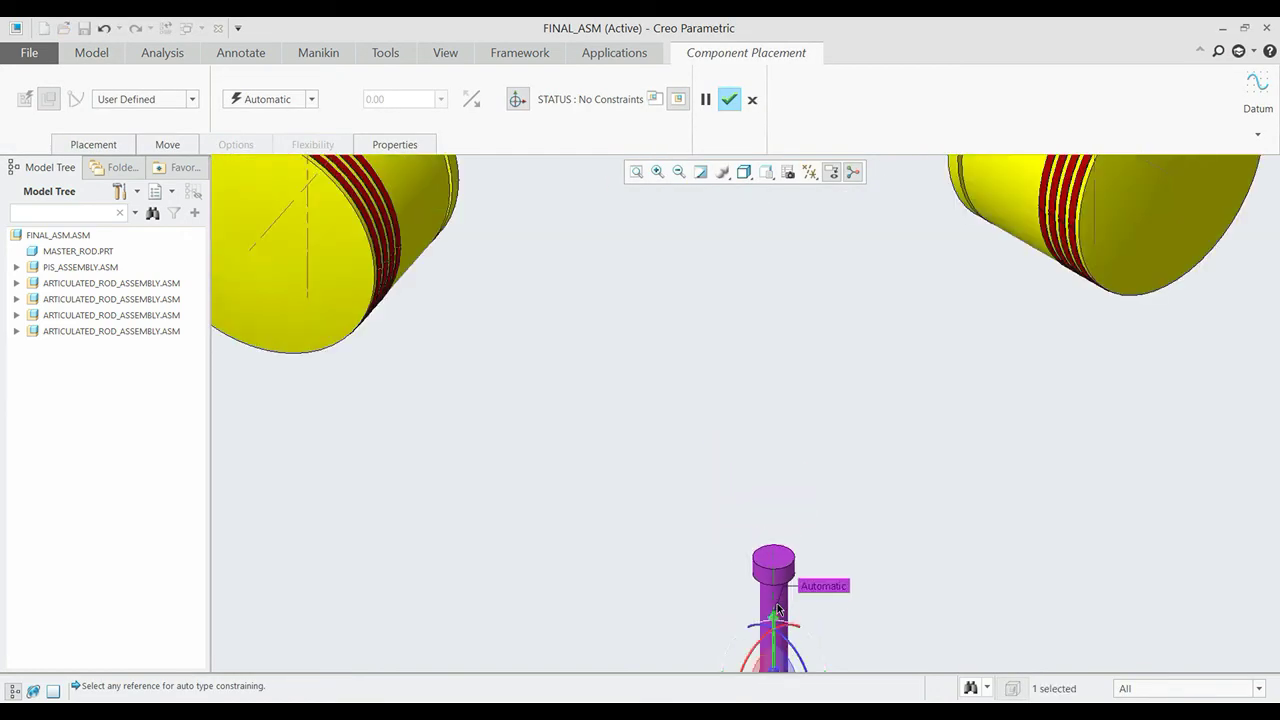
scroll(768, 590, down, 3)
scroll(766, 540, down, 2)
scroll(650, 383, up, 3)
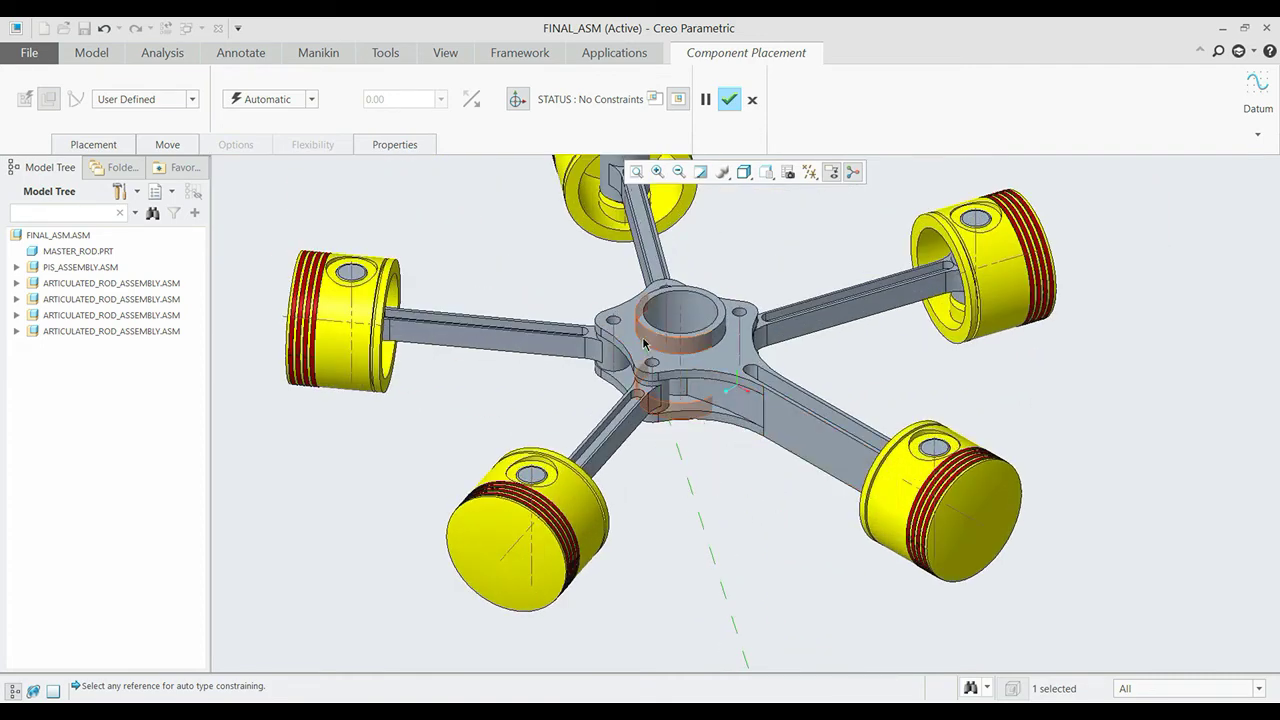
scroll(652, 383, up, 3)
click(659, 378)
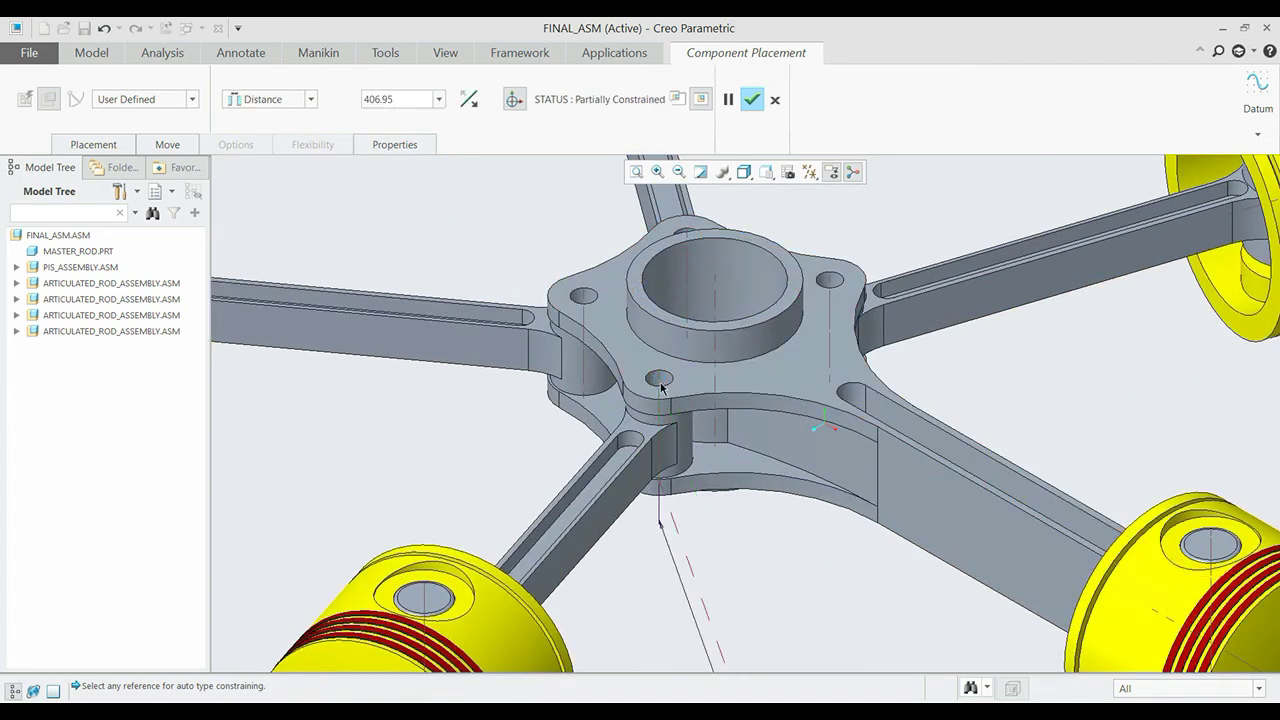
scroll(655, 385, down, 3)
click(311, 100)
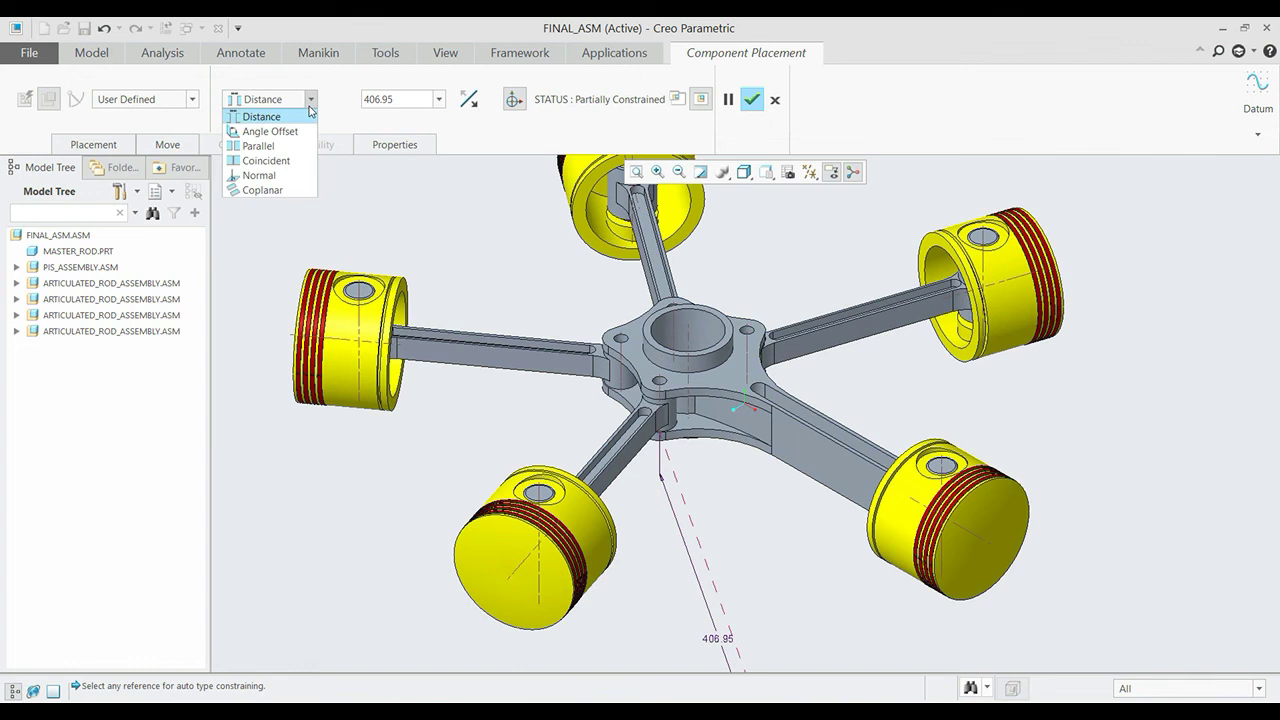
click(286, 158)
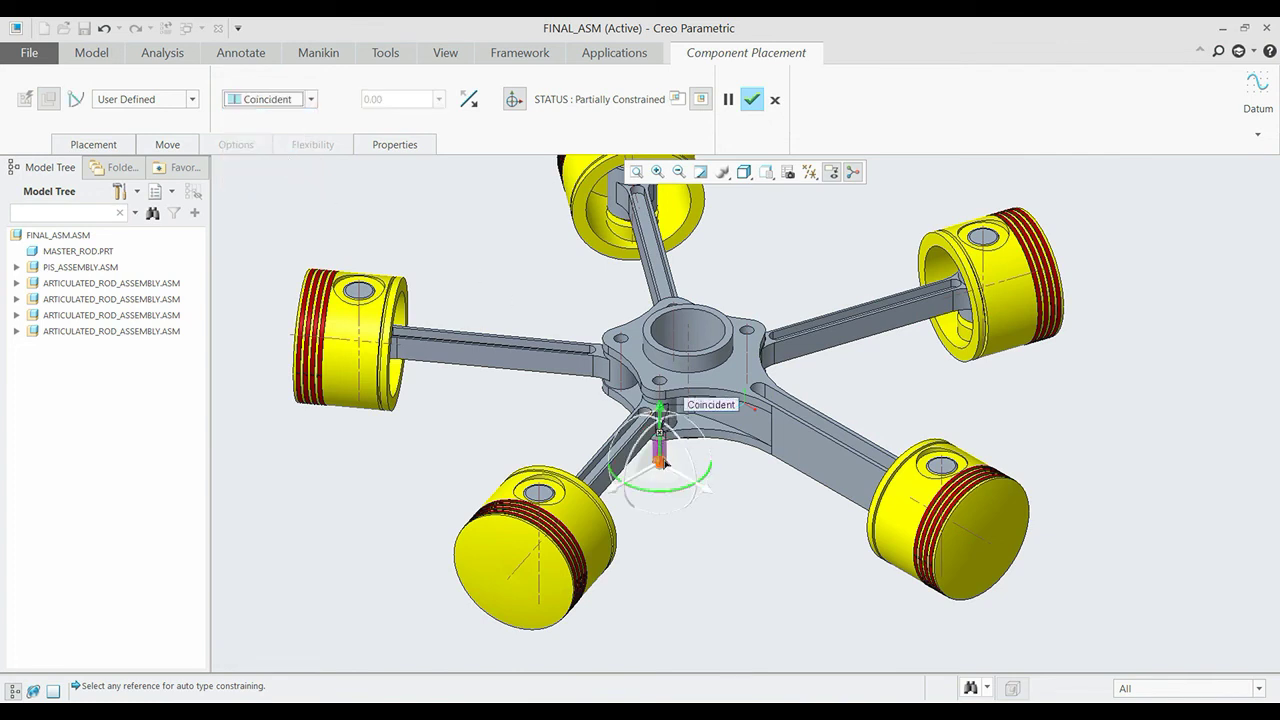
Make the hub surface and pin's top edge Coincident, completing the pin placement.
drag(663, 463, 641, 226)
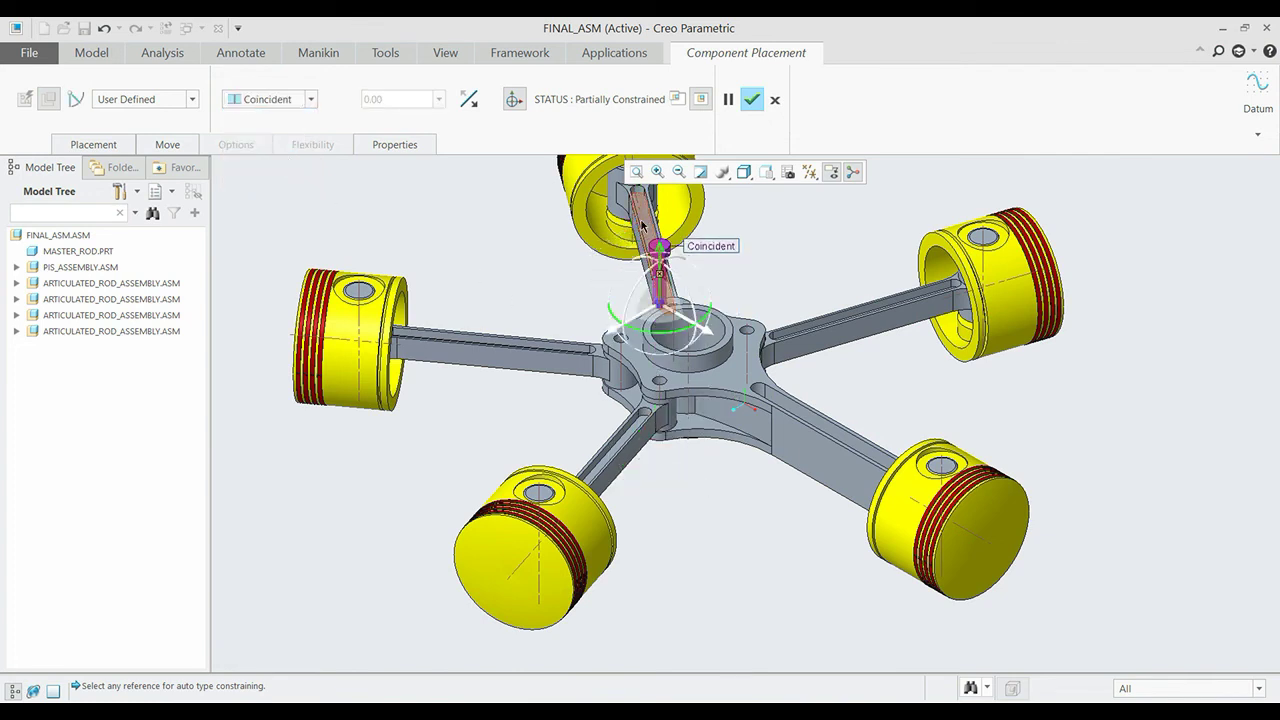
click(706, 411)
middle_drag(706, 411, 680, 330)
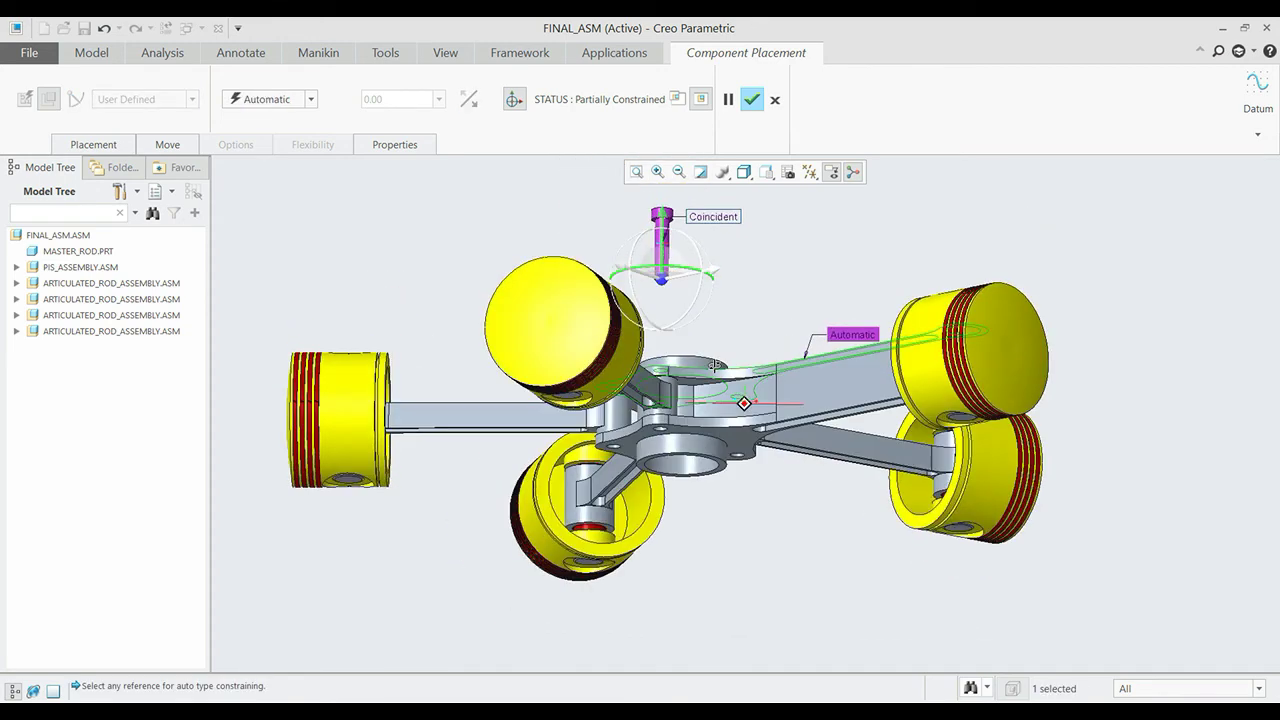
scroll(670, 300, up, 2)
scroll(657, 293, up, 5)
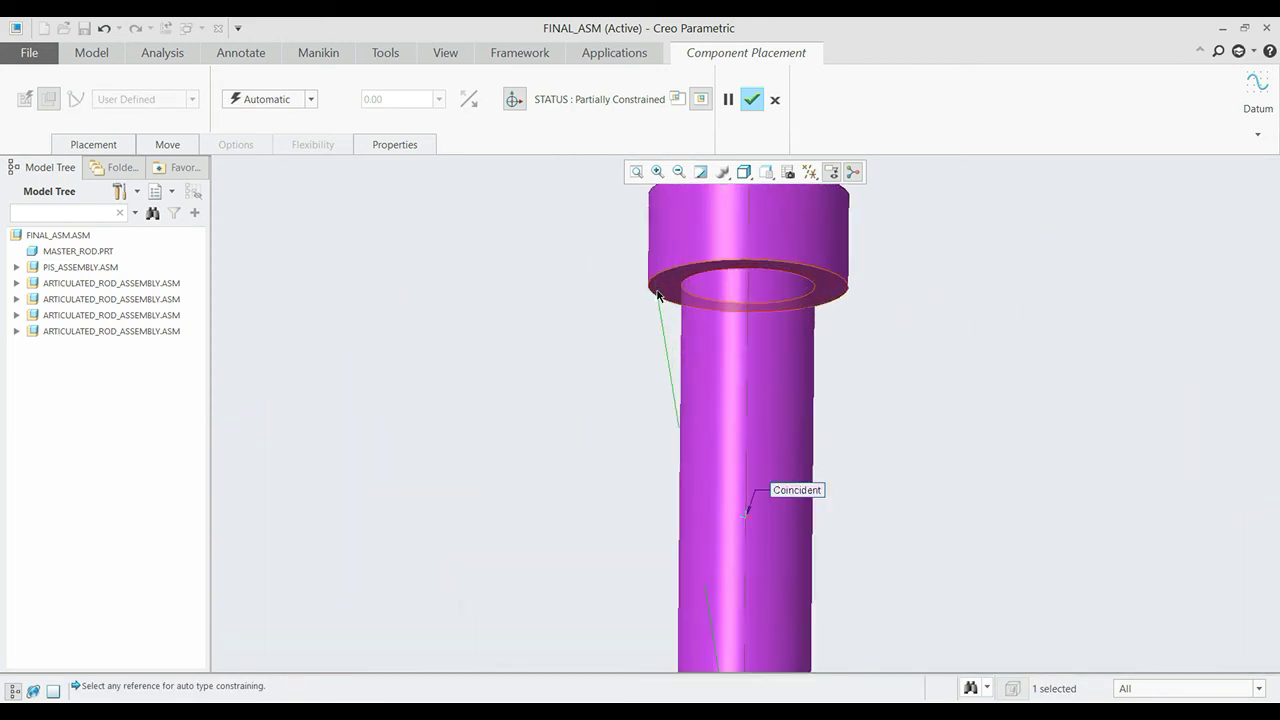
click(657, 293)
scroll(661, 313, down, 5)
scroll(622, 345, up, 1)
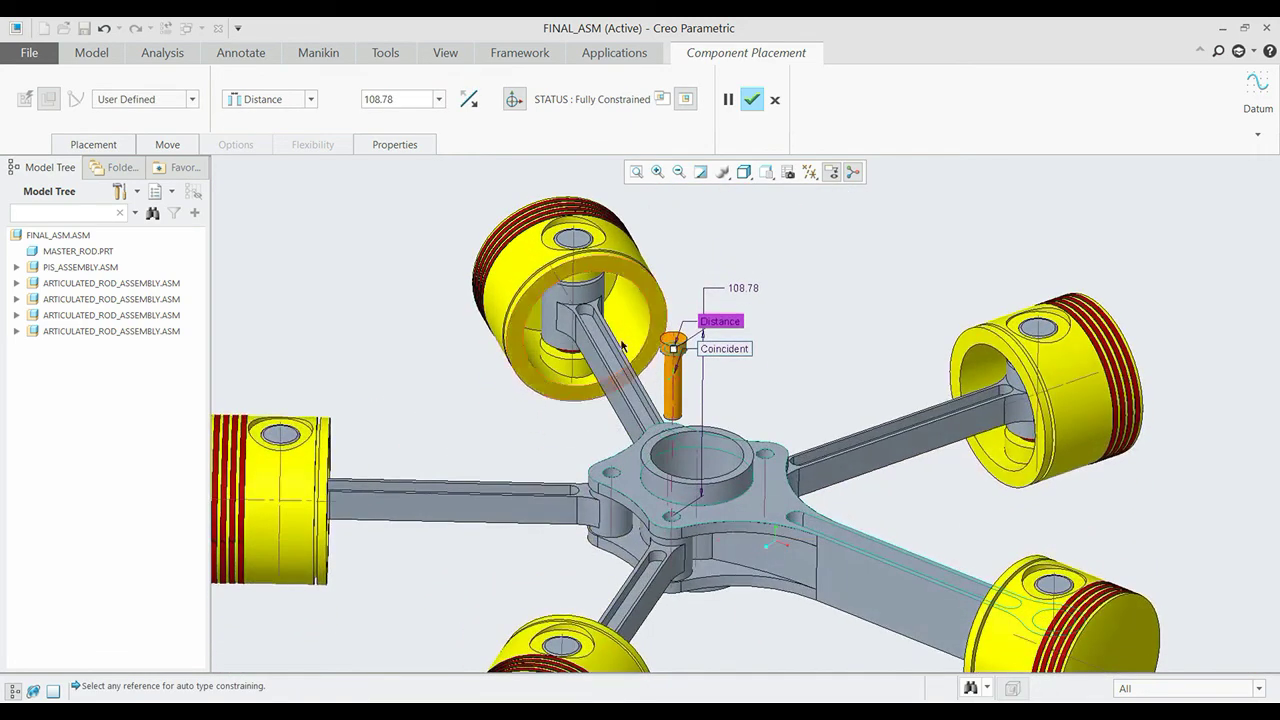
click(438, 99)
click(439, 101)
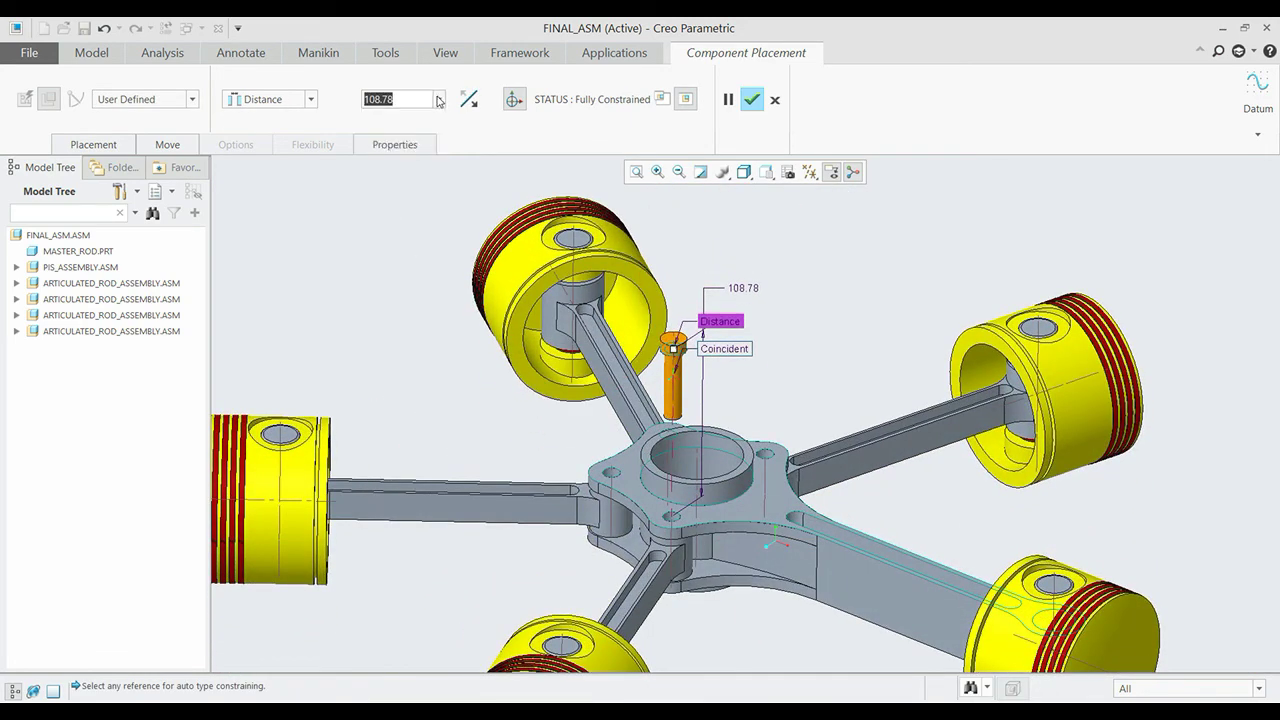
click(309, 100)
click(289, 161)
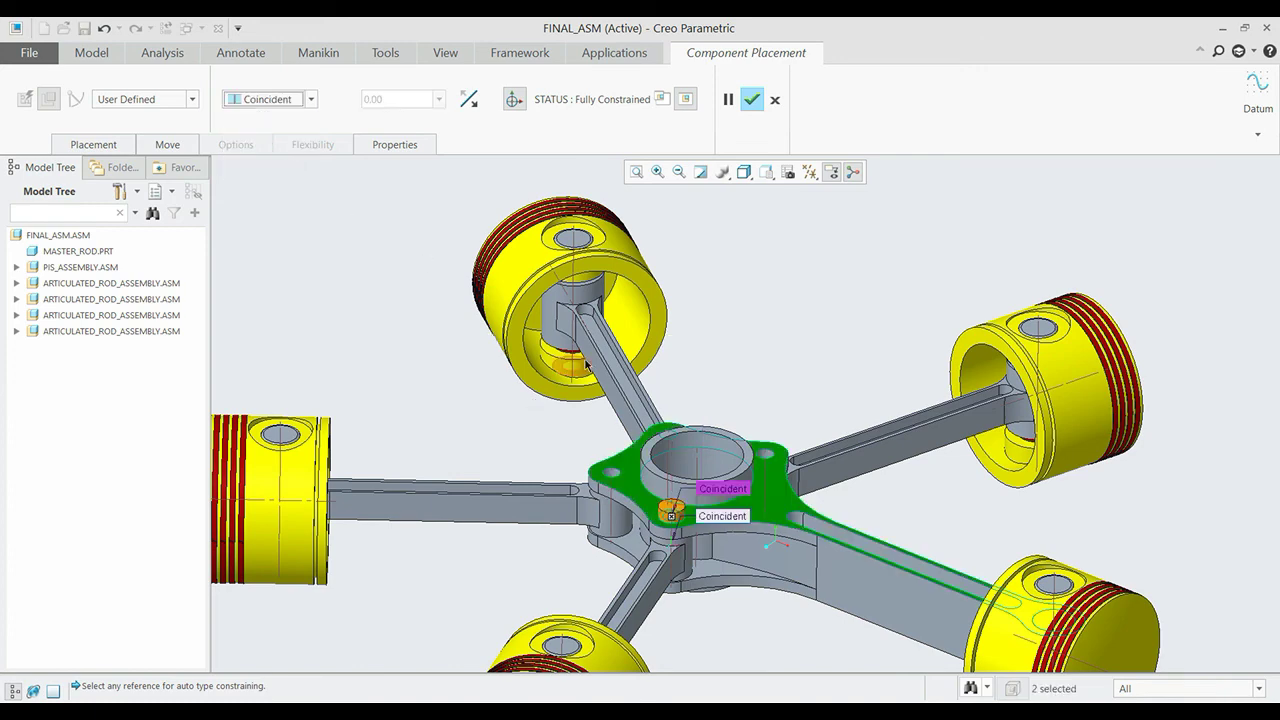
mouse_move(795, 540)
middle_down()
mouse_move(819, 575)
mouse_move(812, 420)
middle_up()
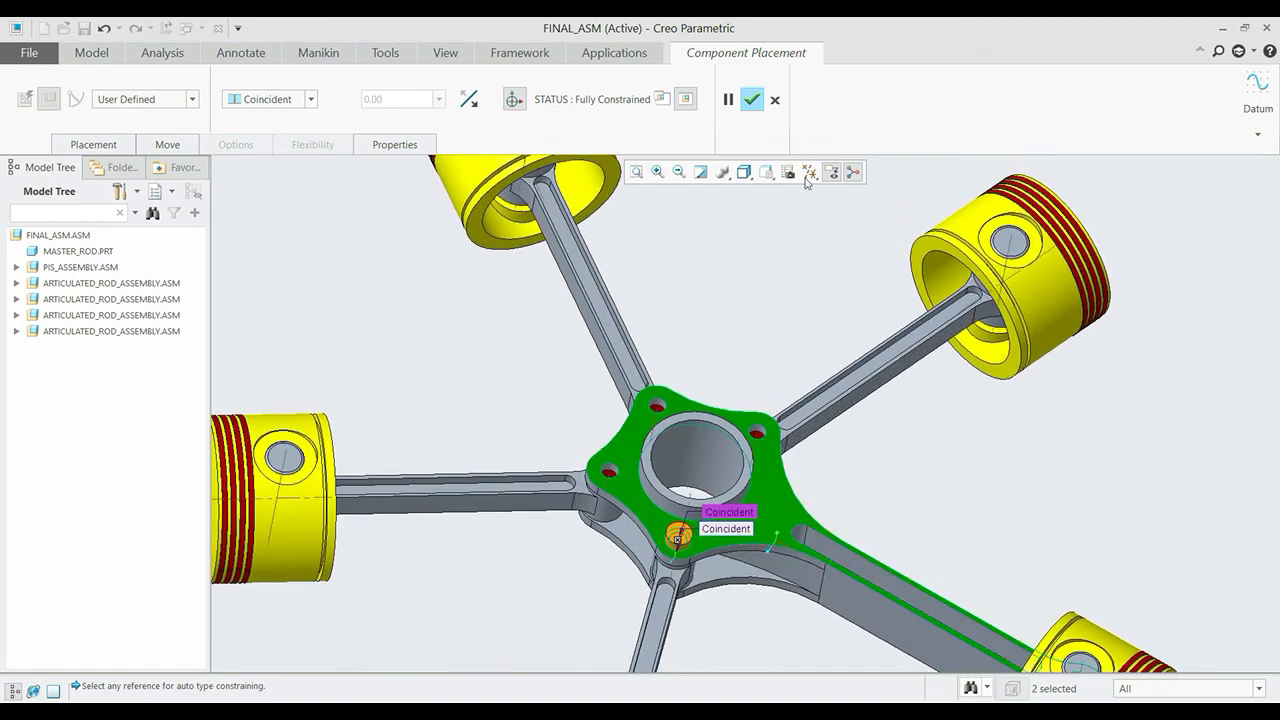
click(755, 101)
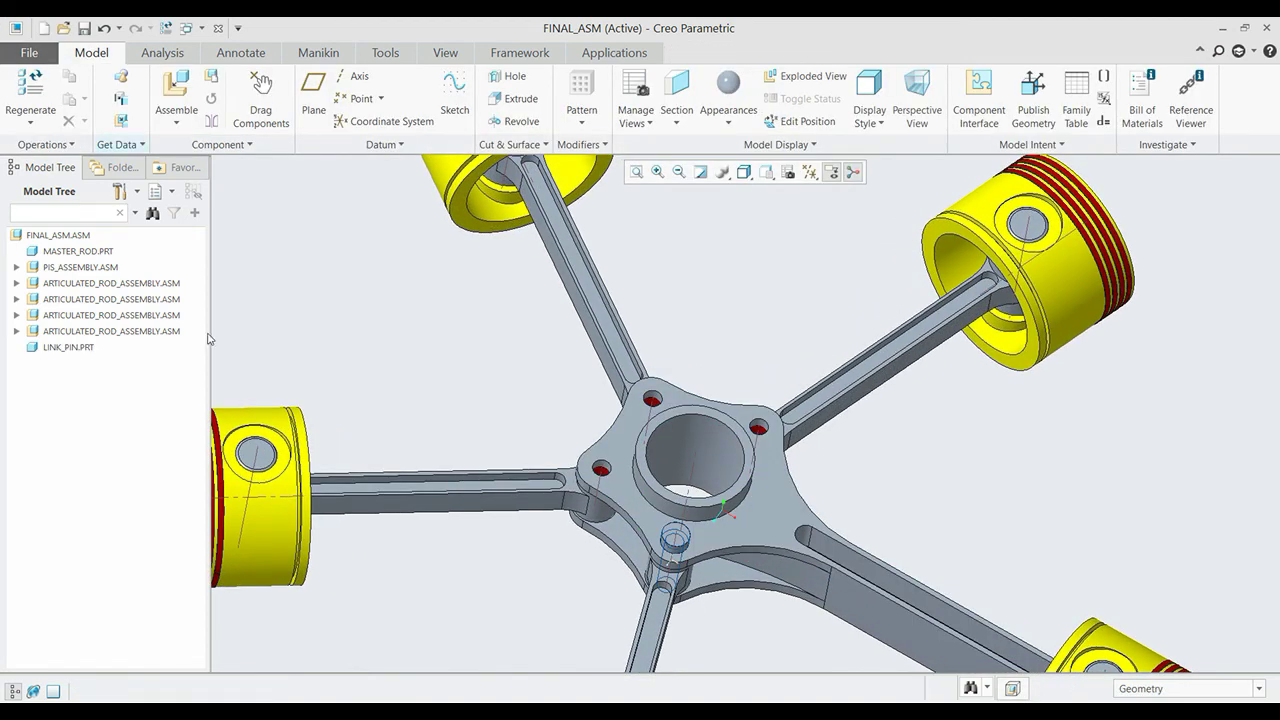
Repeat LINK_PIN.PRT with both placement references set as variable.
click(68, 347)
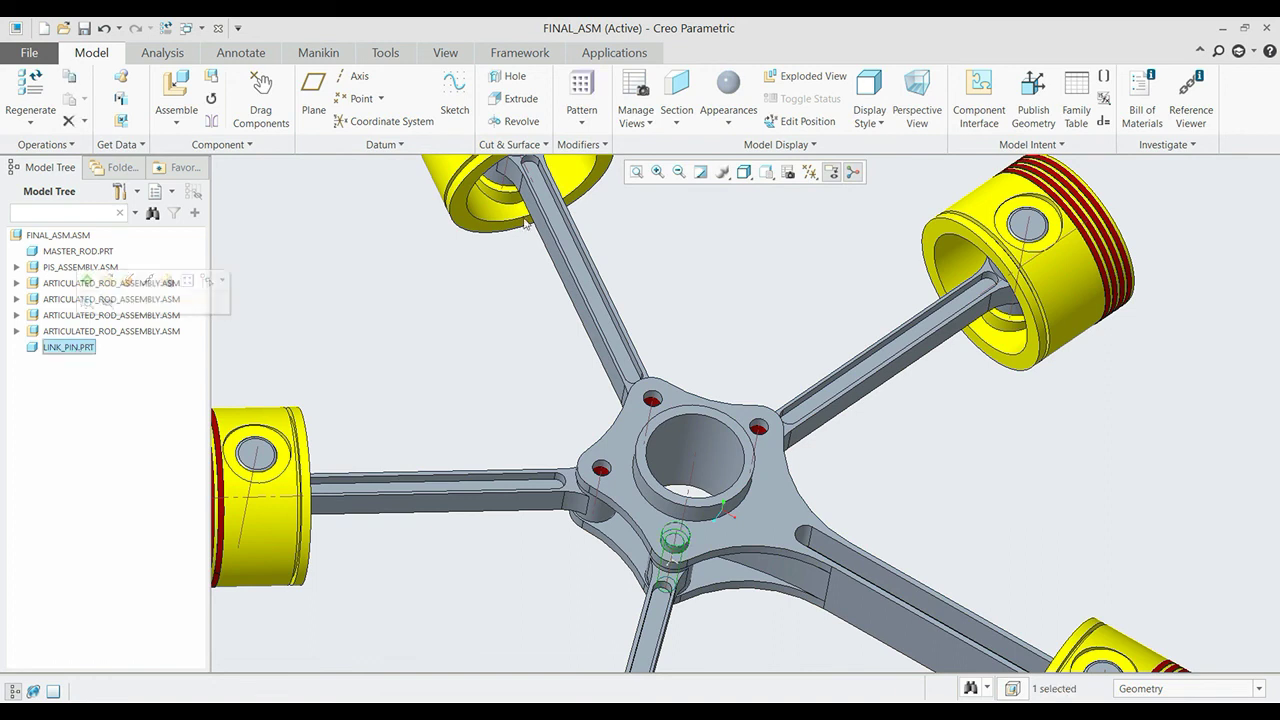
right_click(84, 350)
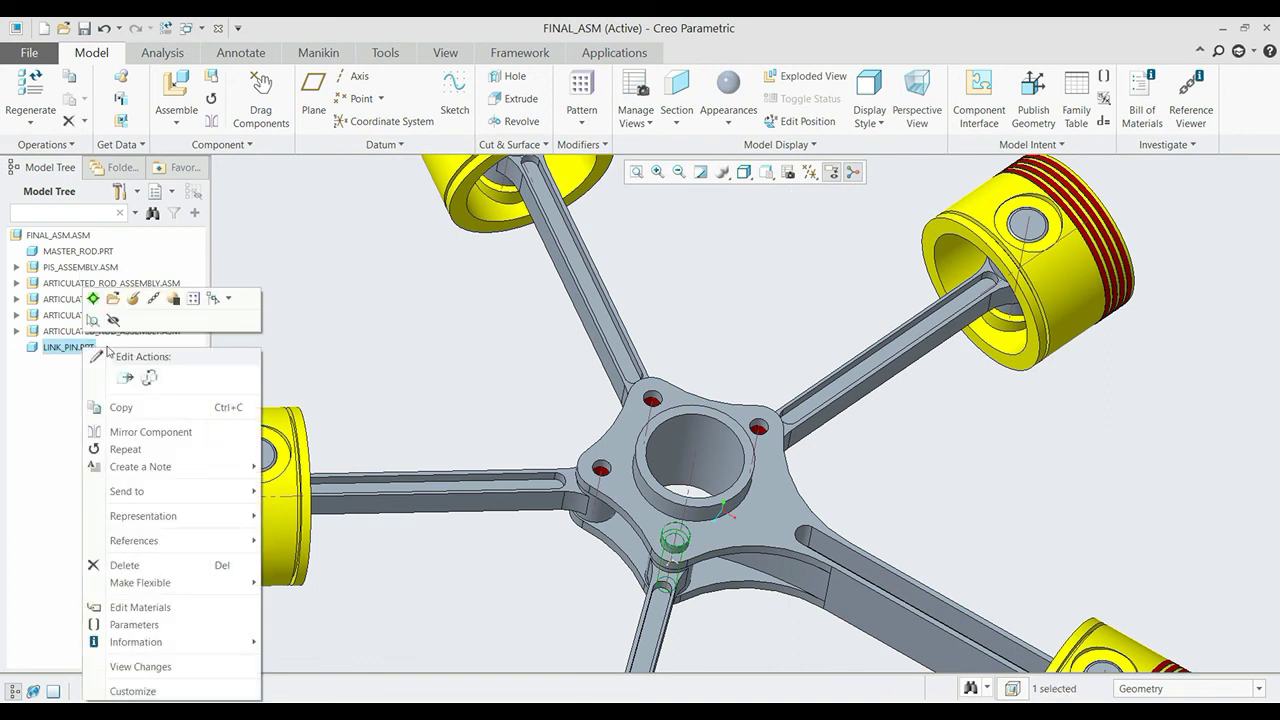
click(157, 451)
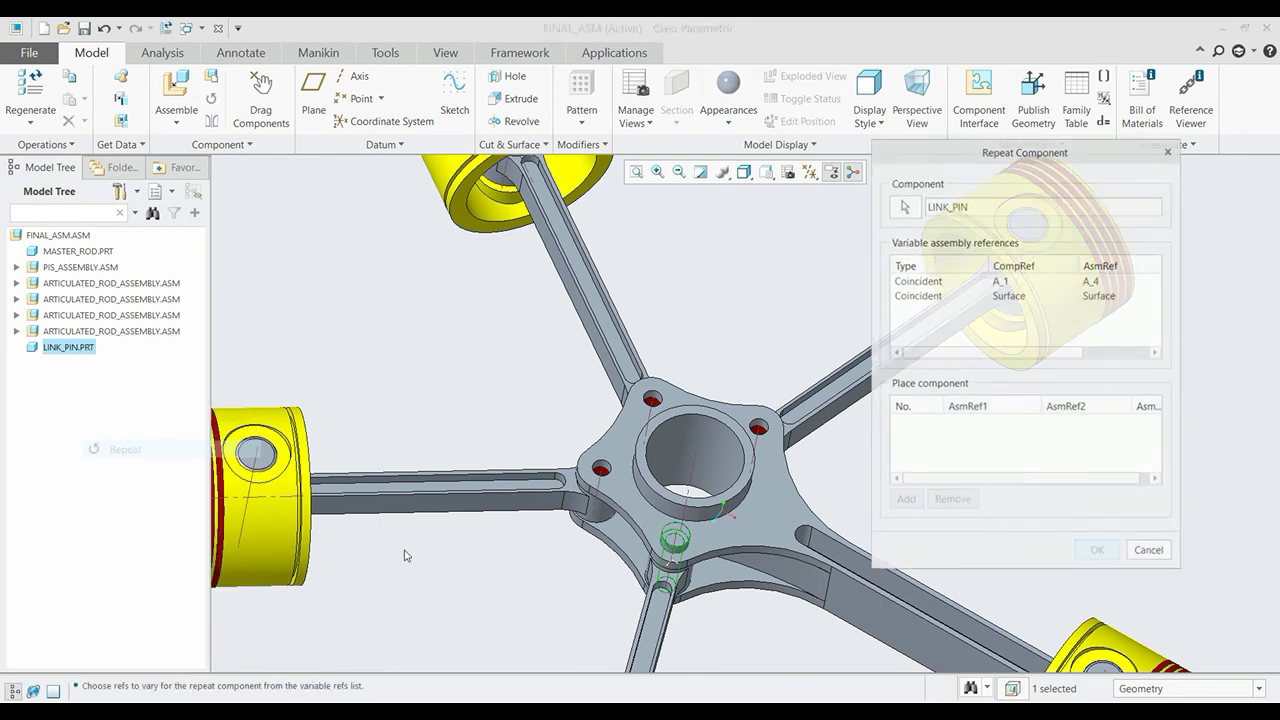
click(945, 281)
ctrl+click(940, 296)
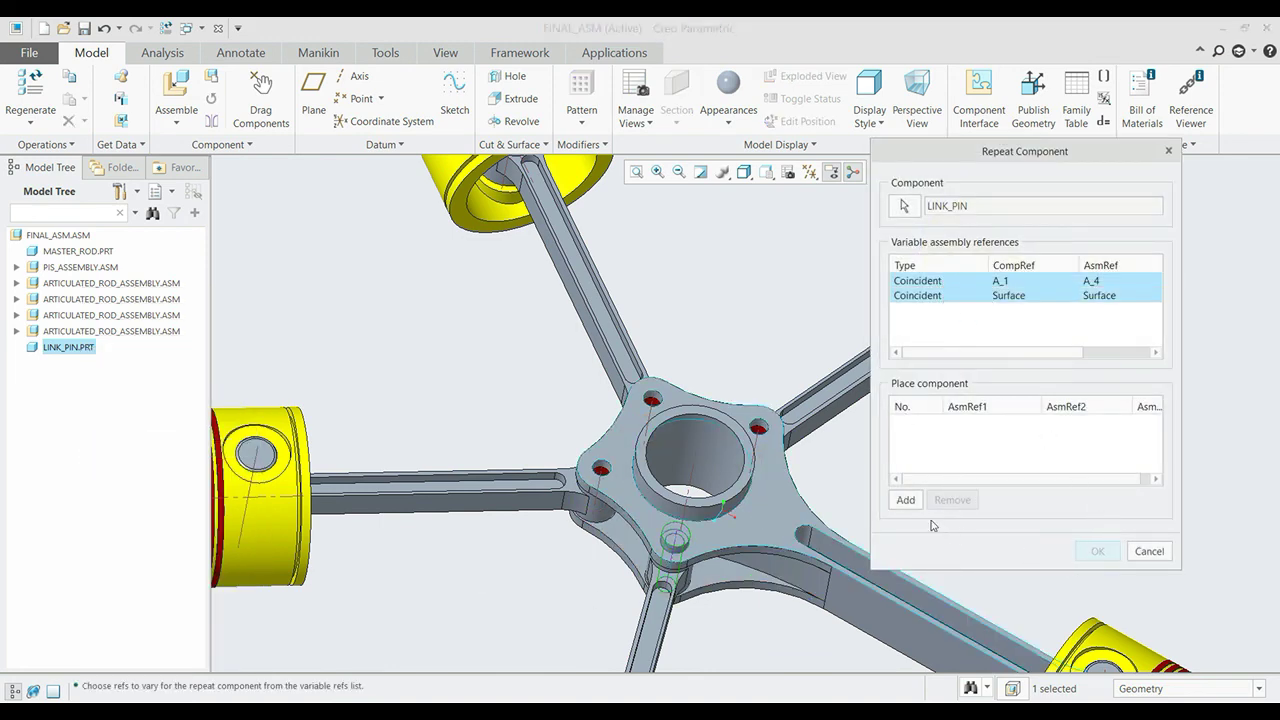
click(905, 500)
Place three more pins in the left, top-left and right hub holes.
click(601, 472)
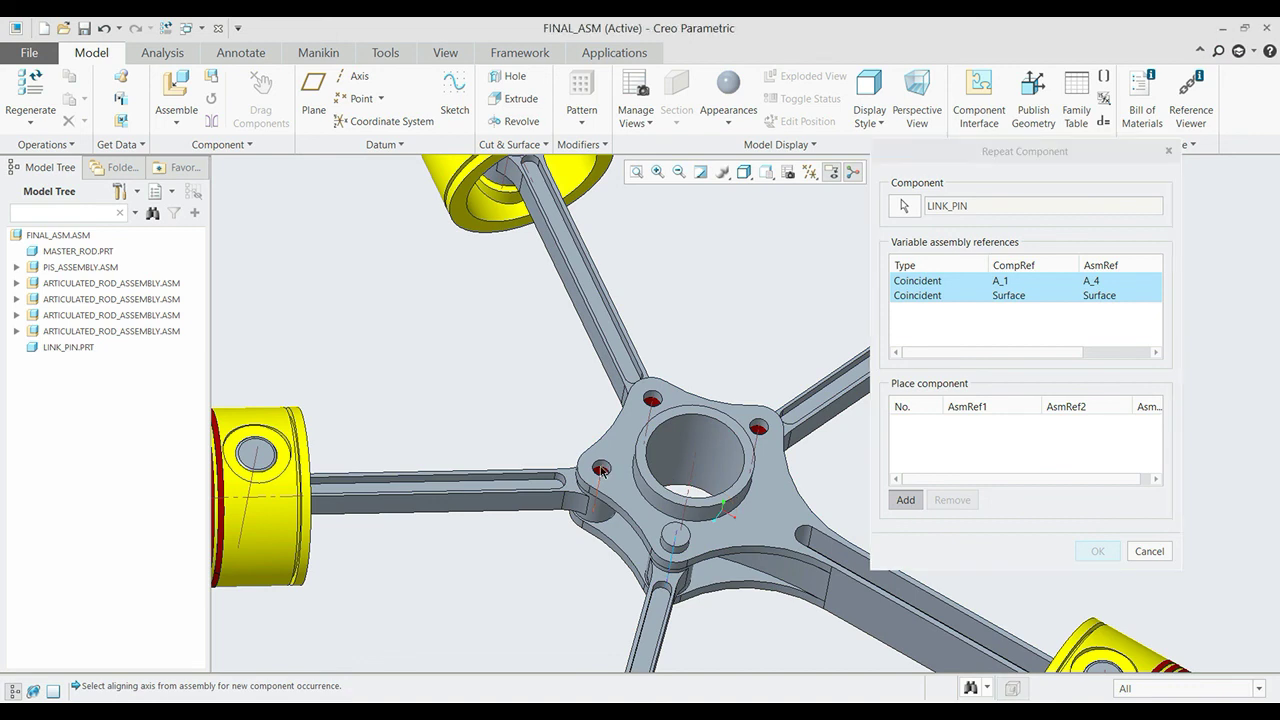
click(653, 401)
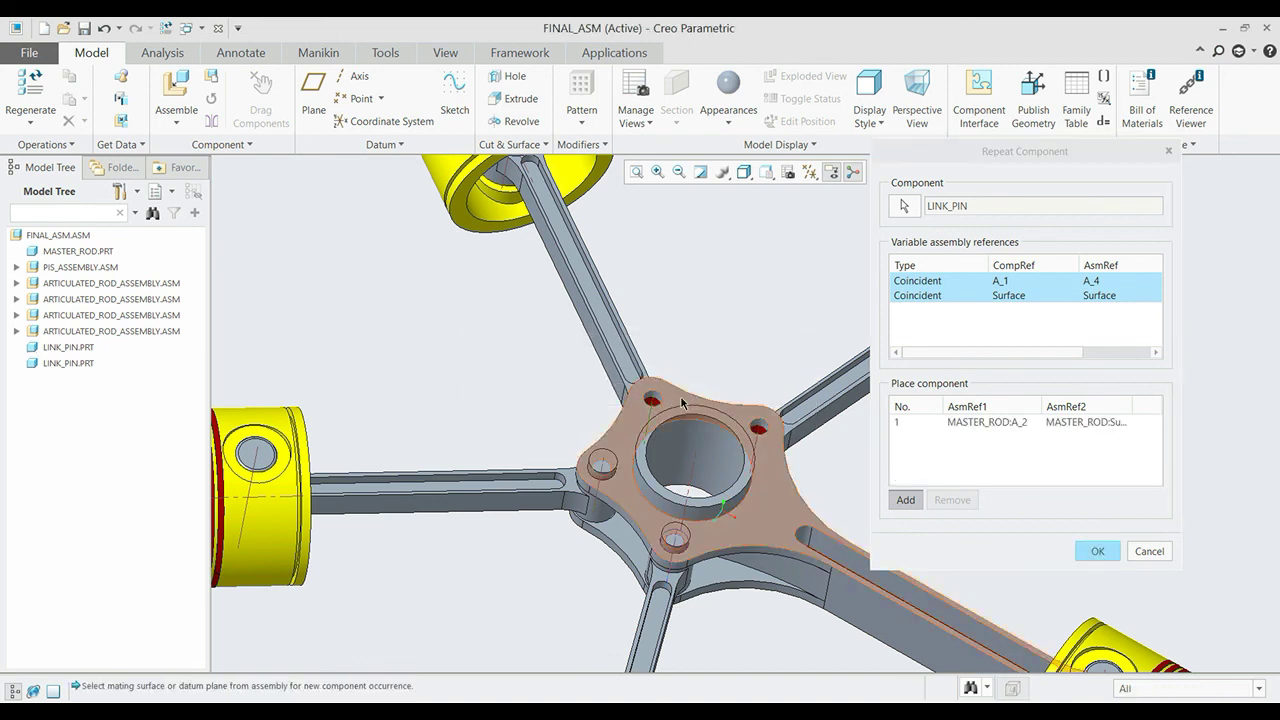
click(785, 425)
click(760, 428)
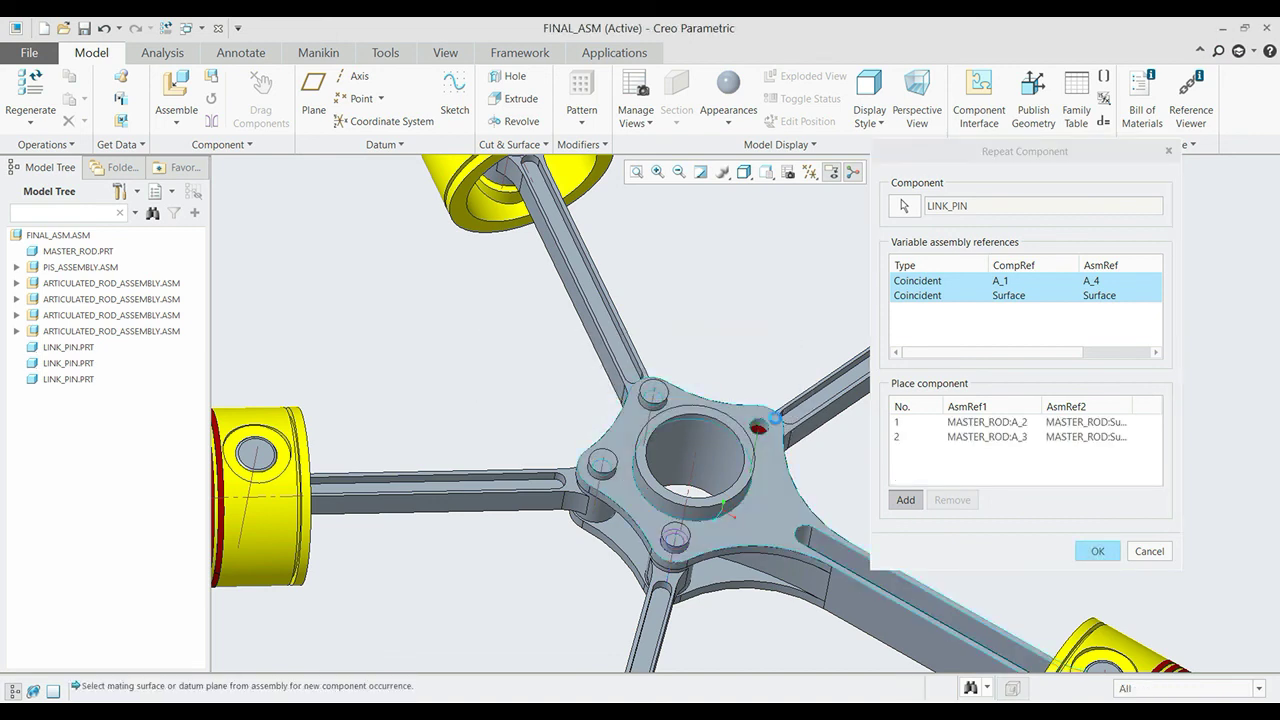
scroll(753, 527, down, 3)
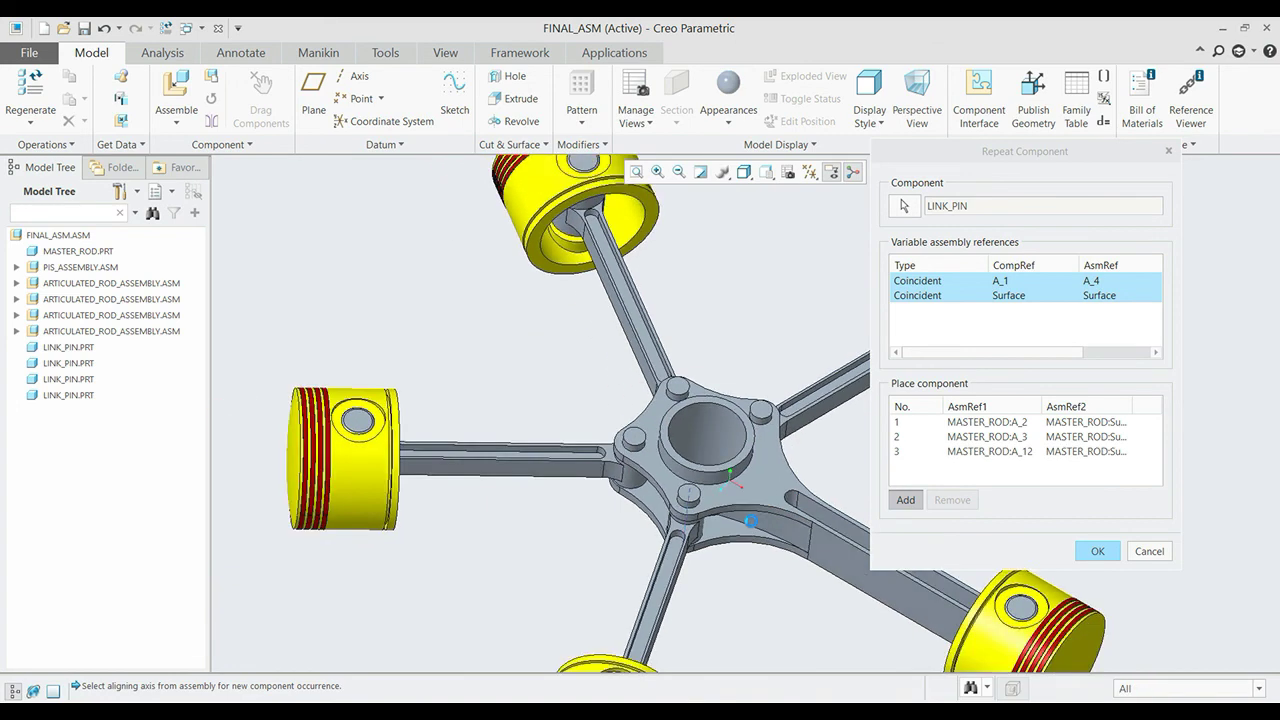
scroll(751, 520, down, 2)
click(1095, 555)
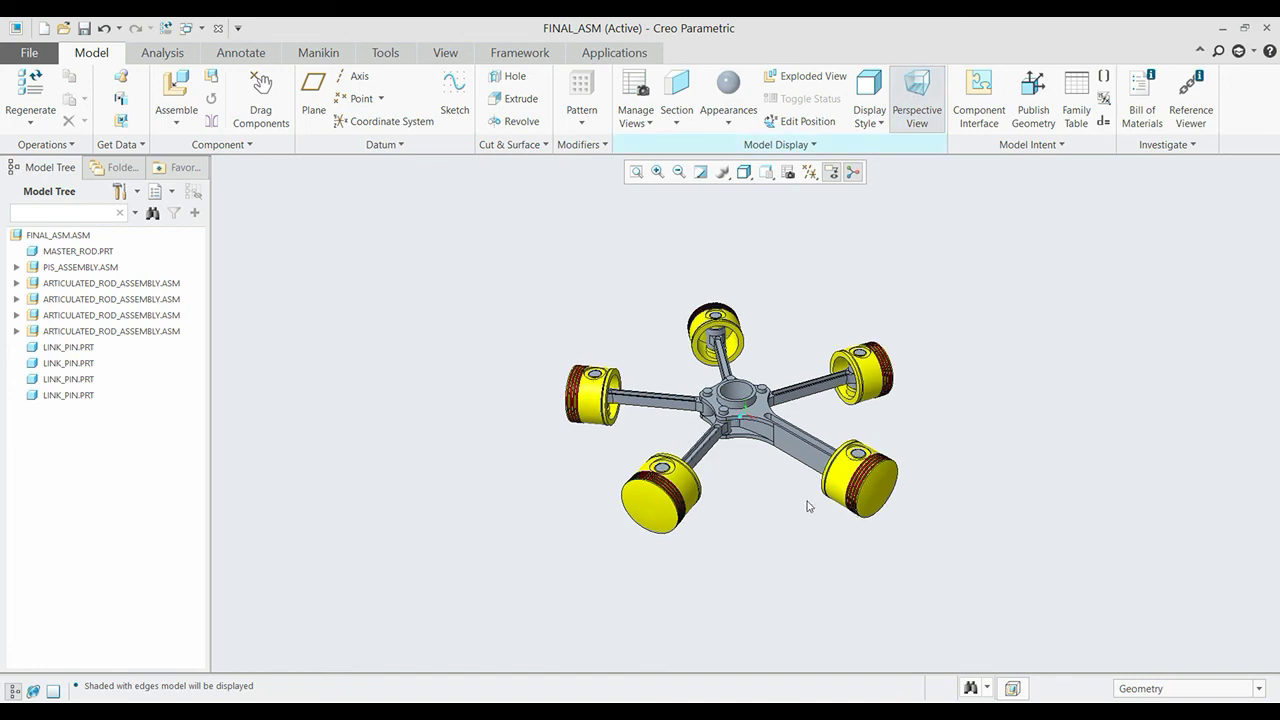
mouse_move(760, 503)
middle_down()
mouse_move(613, 541)
mouse_move(645, 566)
mouse_move(689, 563)
mouse_move(668, 560)
middle_up()
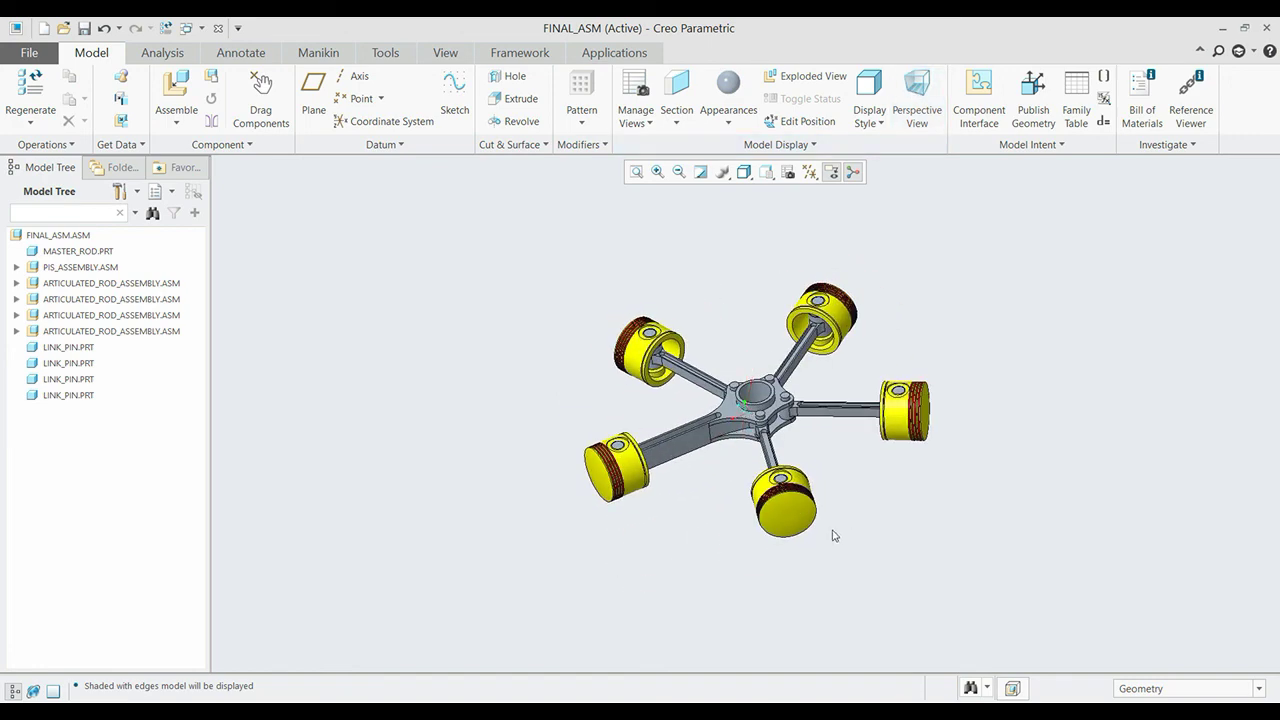
mouse_move(833, 536)
middle_down()
mouse_move(894, 517)
mouse_move(843, 549)
mouse_move(856, 589)
middle_up()
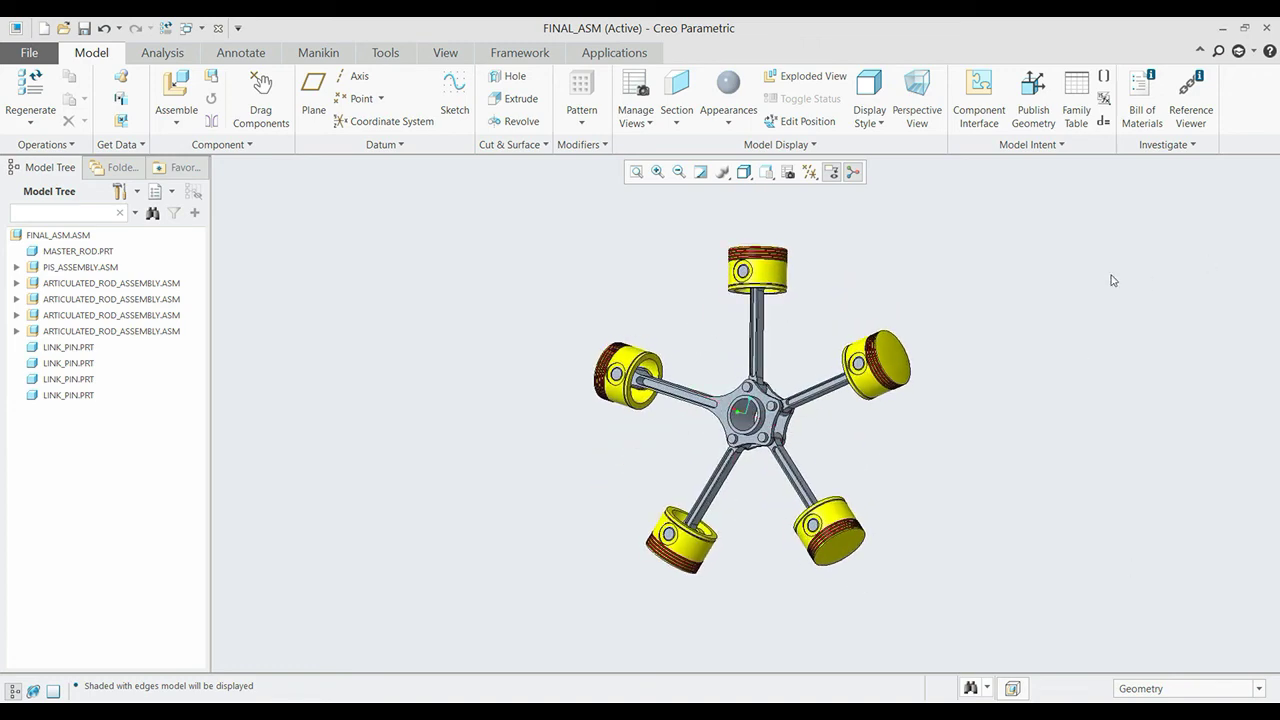
key(ctrl+d)
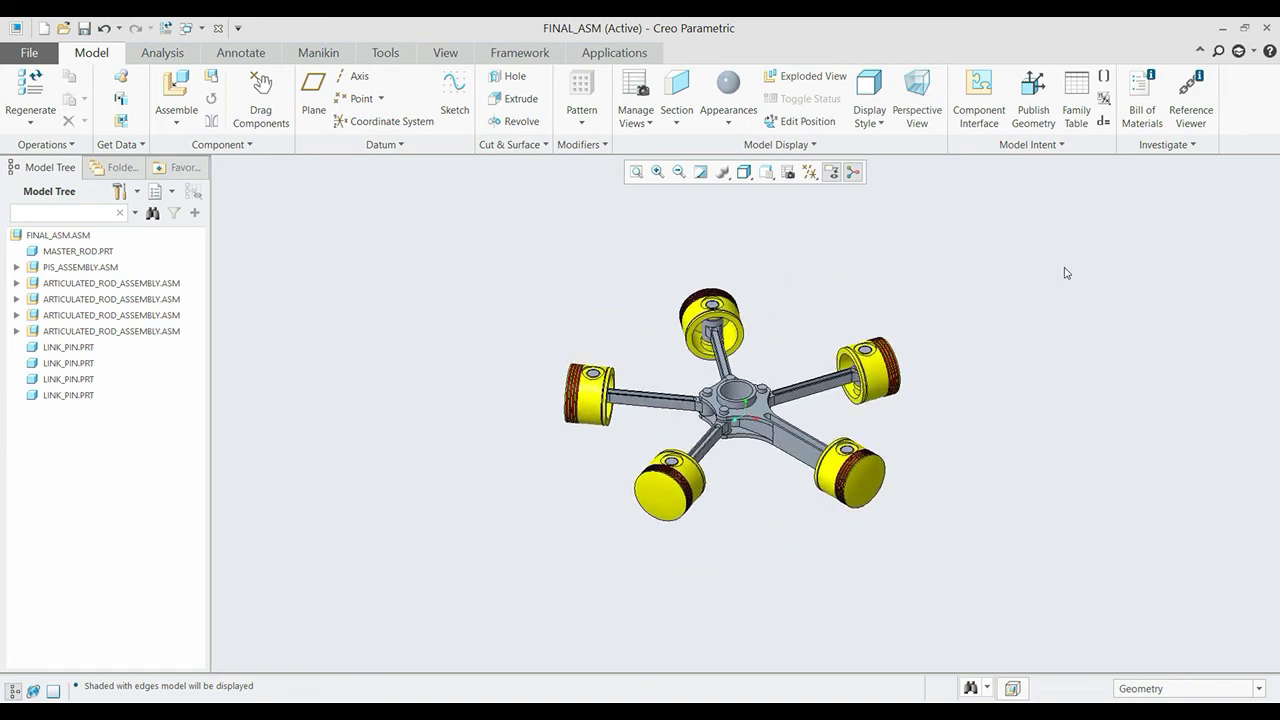